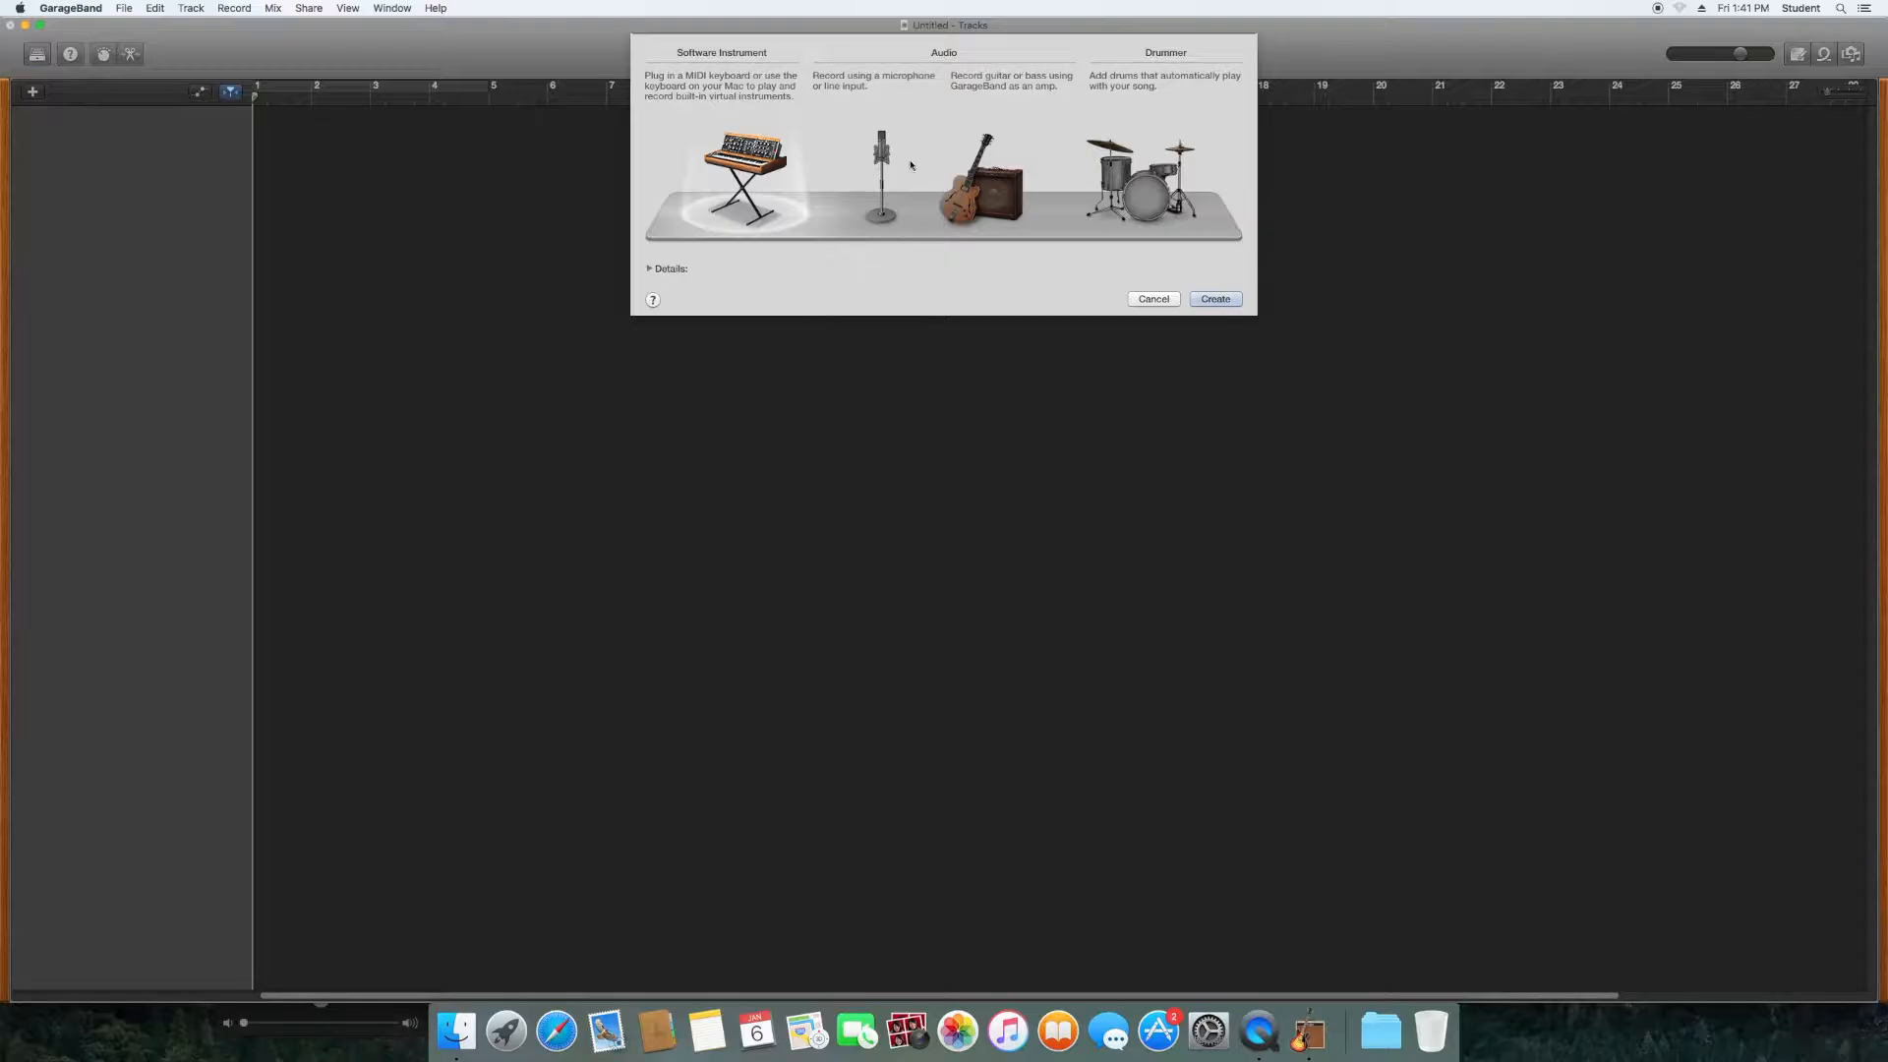
Step: Show the new-track details, look through the track types and create a Software Instrument track
click(649, 269)
click(981, 182)
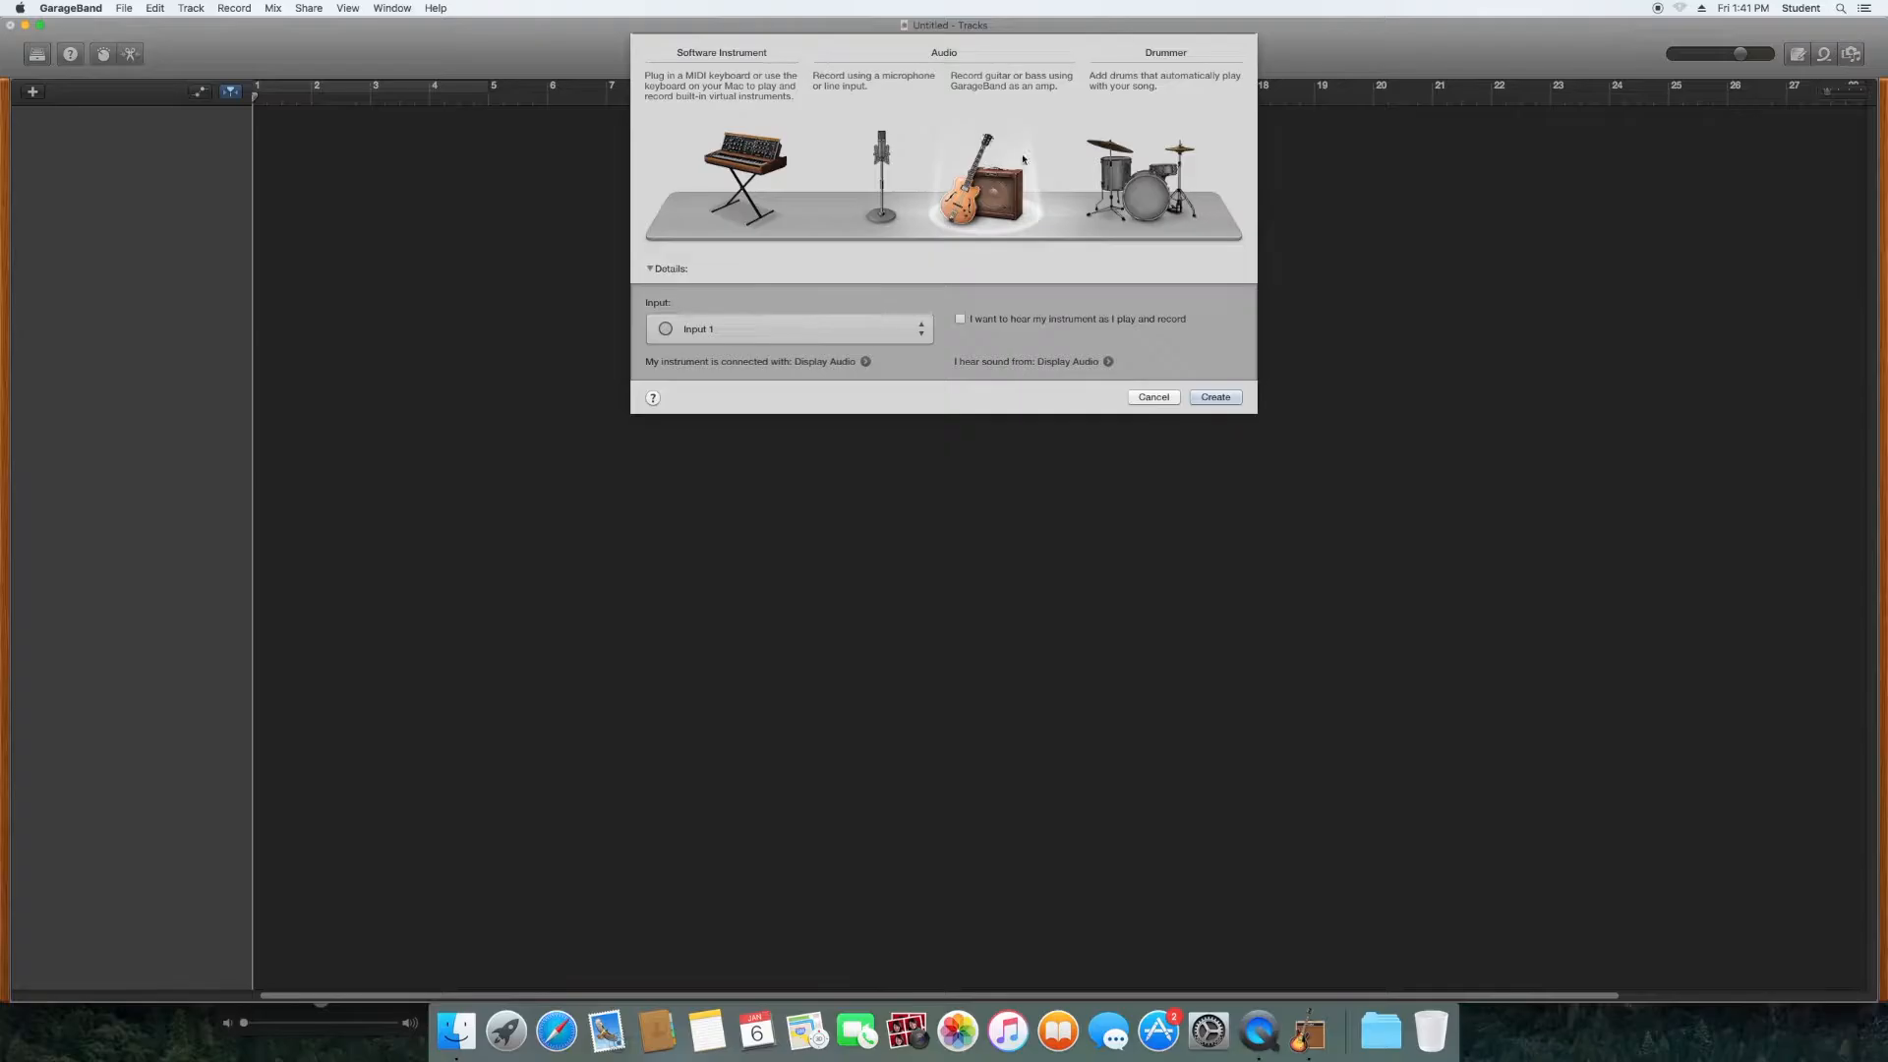
click(886, 163)
click(985, 188)
click(1163, 181)
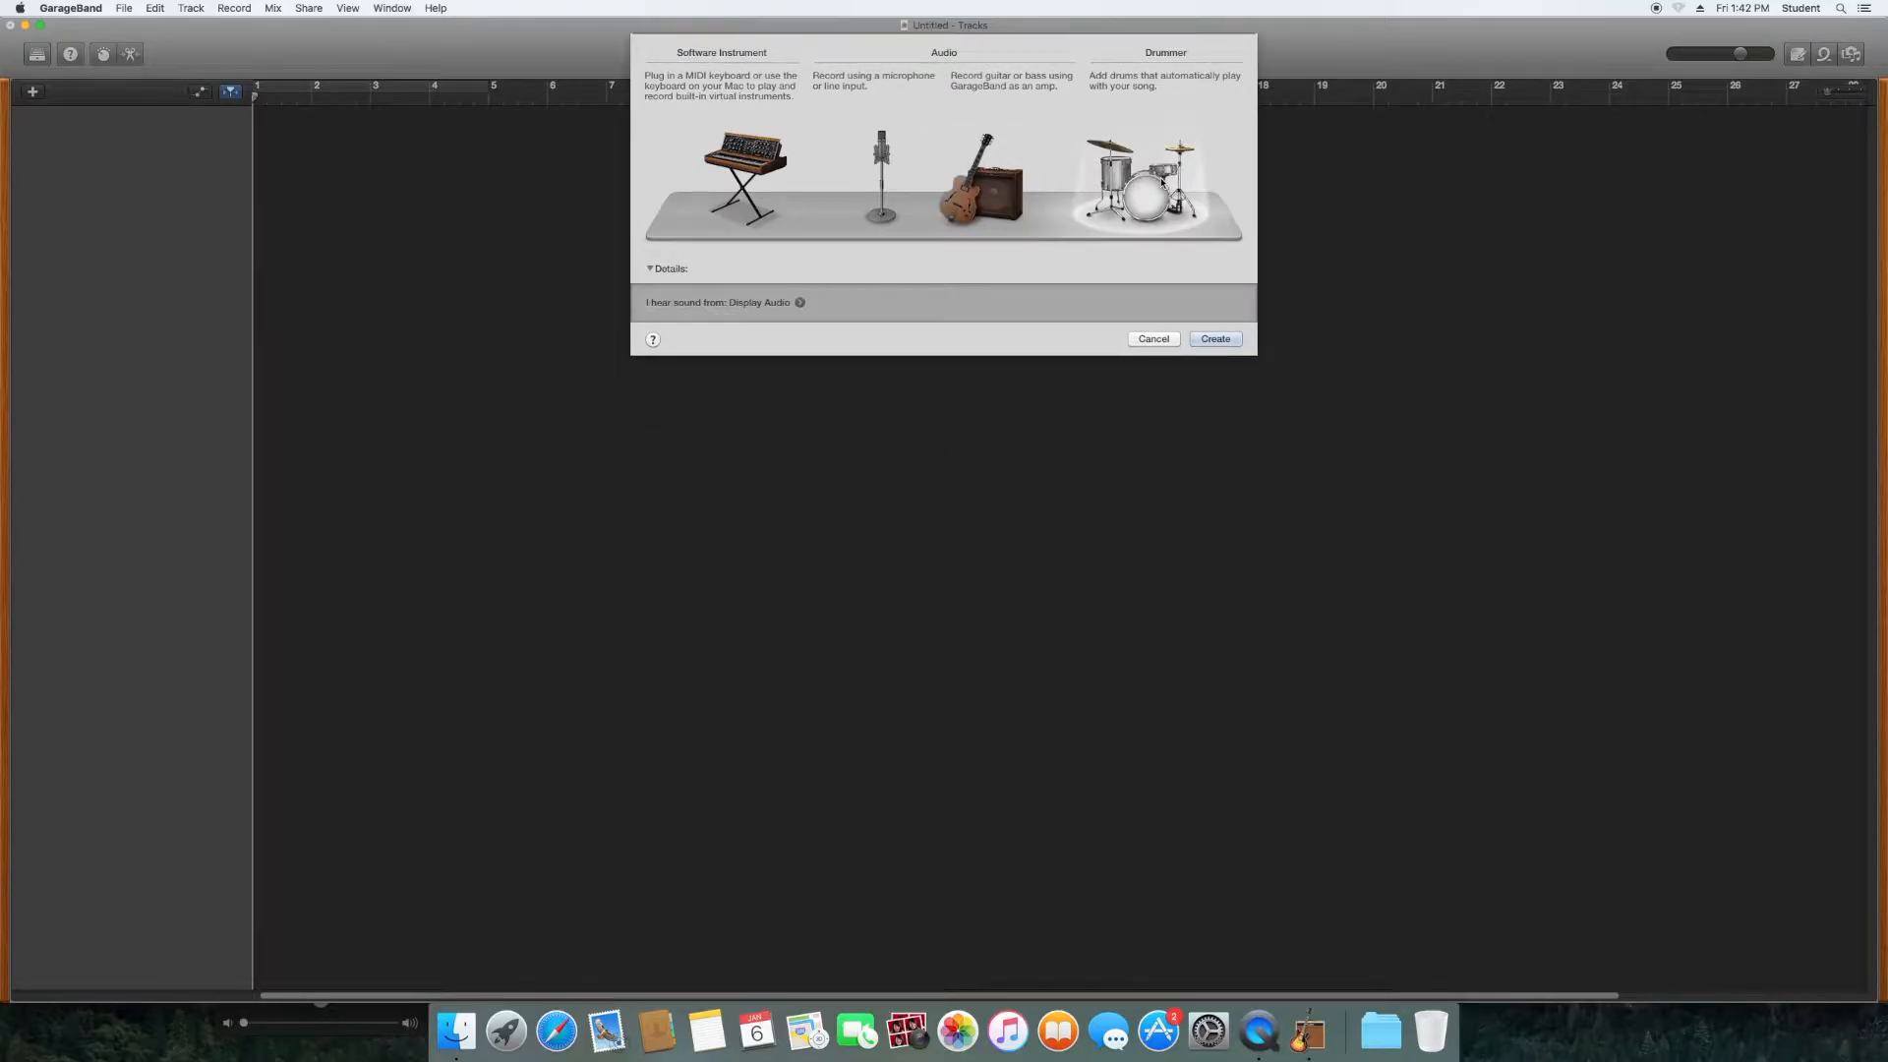
click(764, 166)
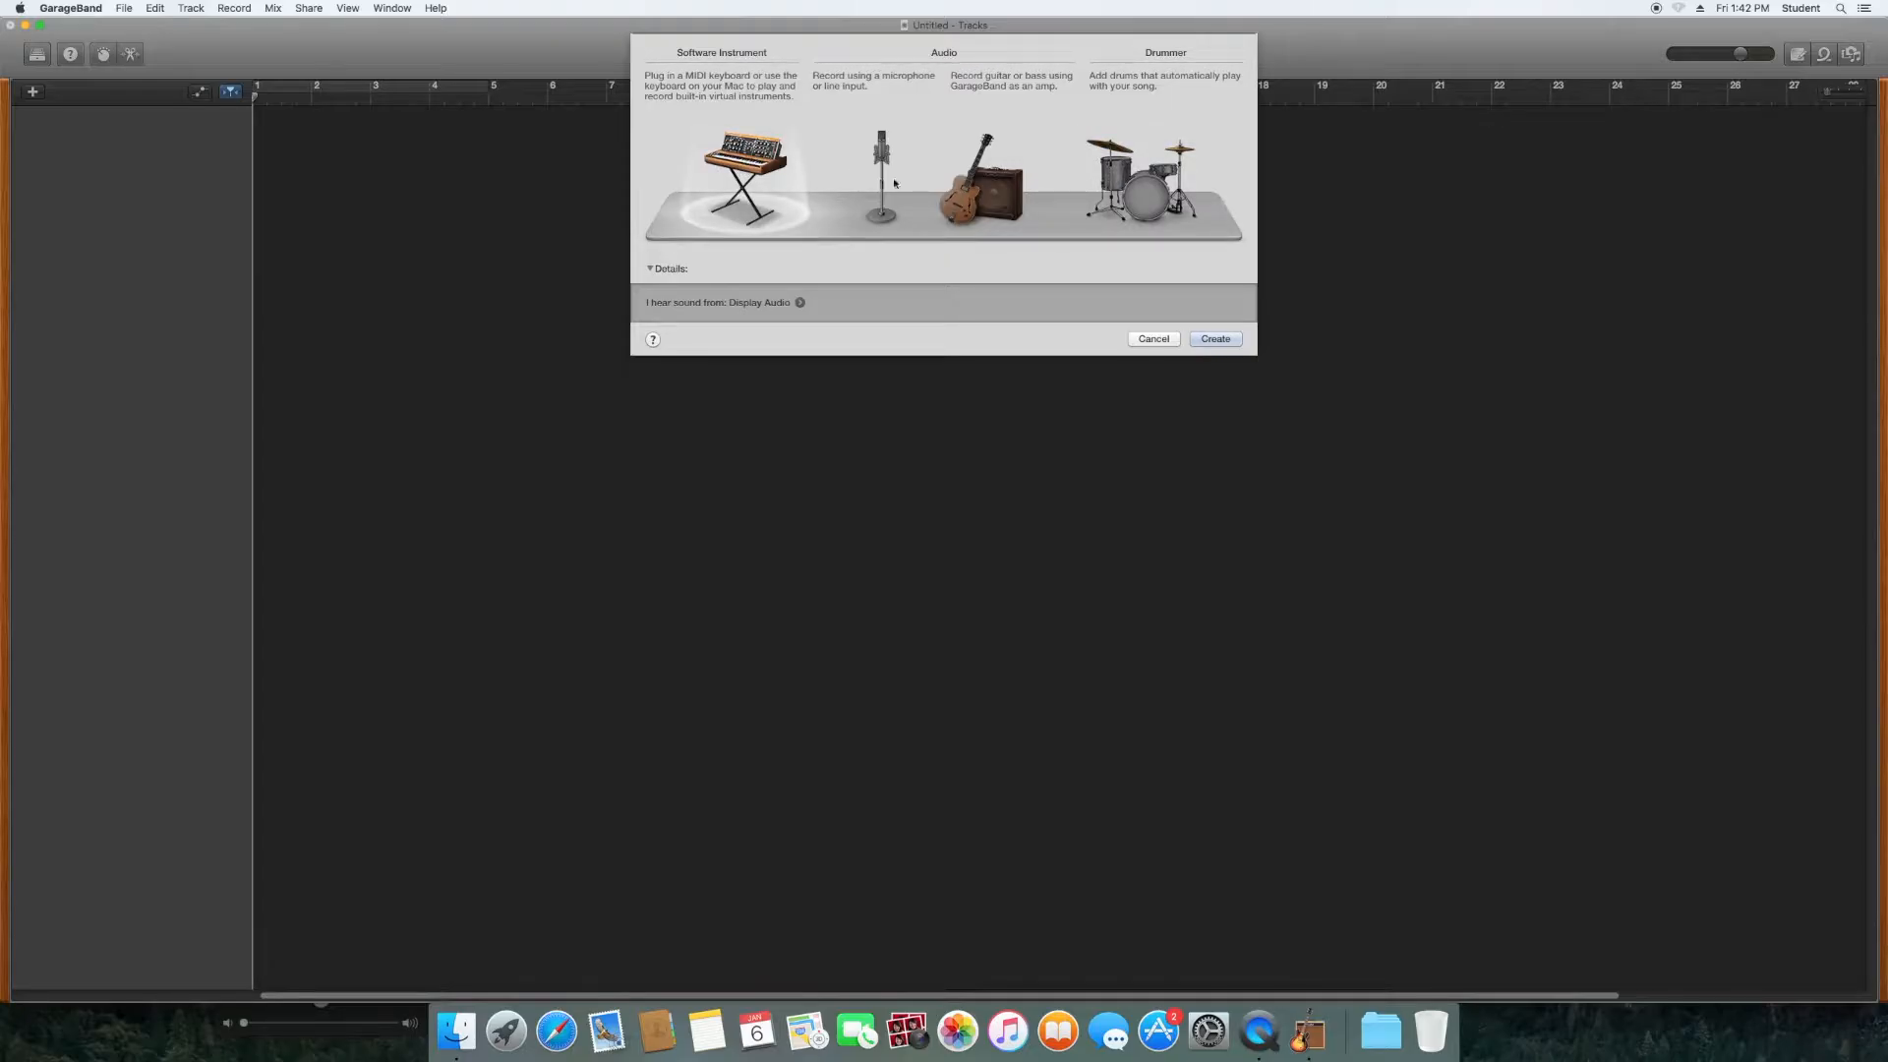
click(1210, 340)
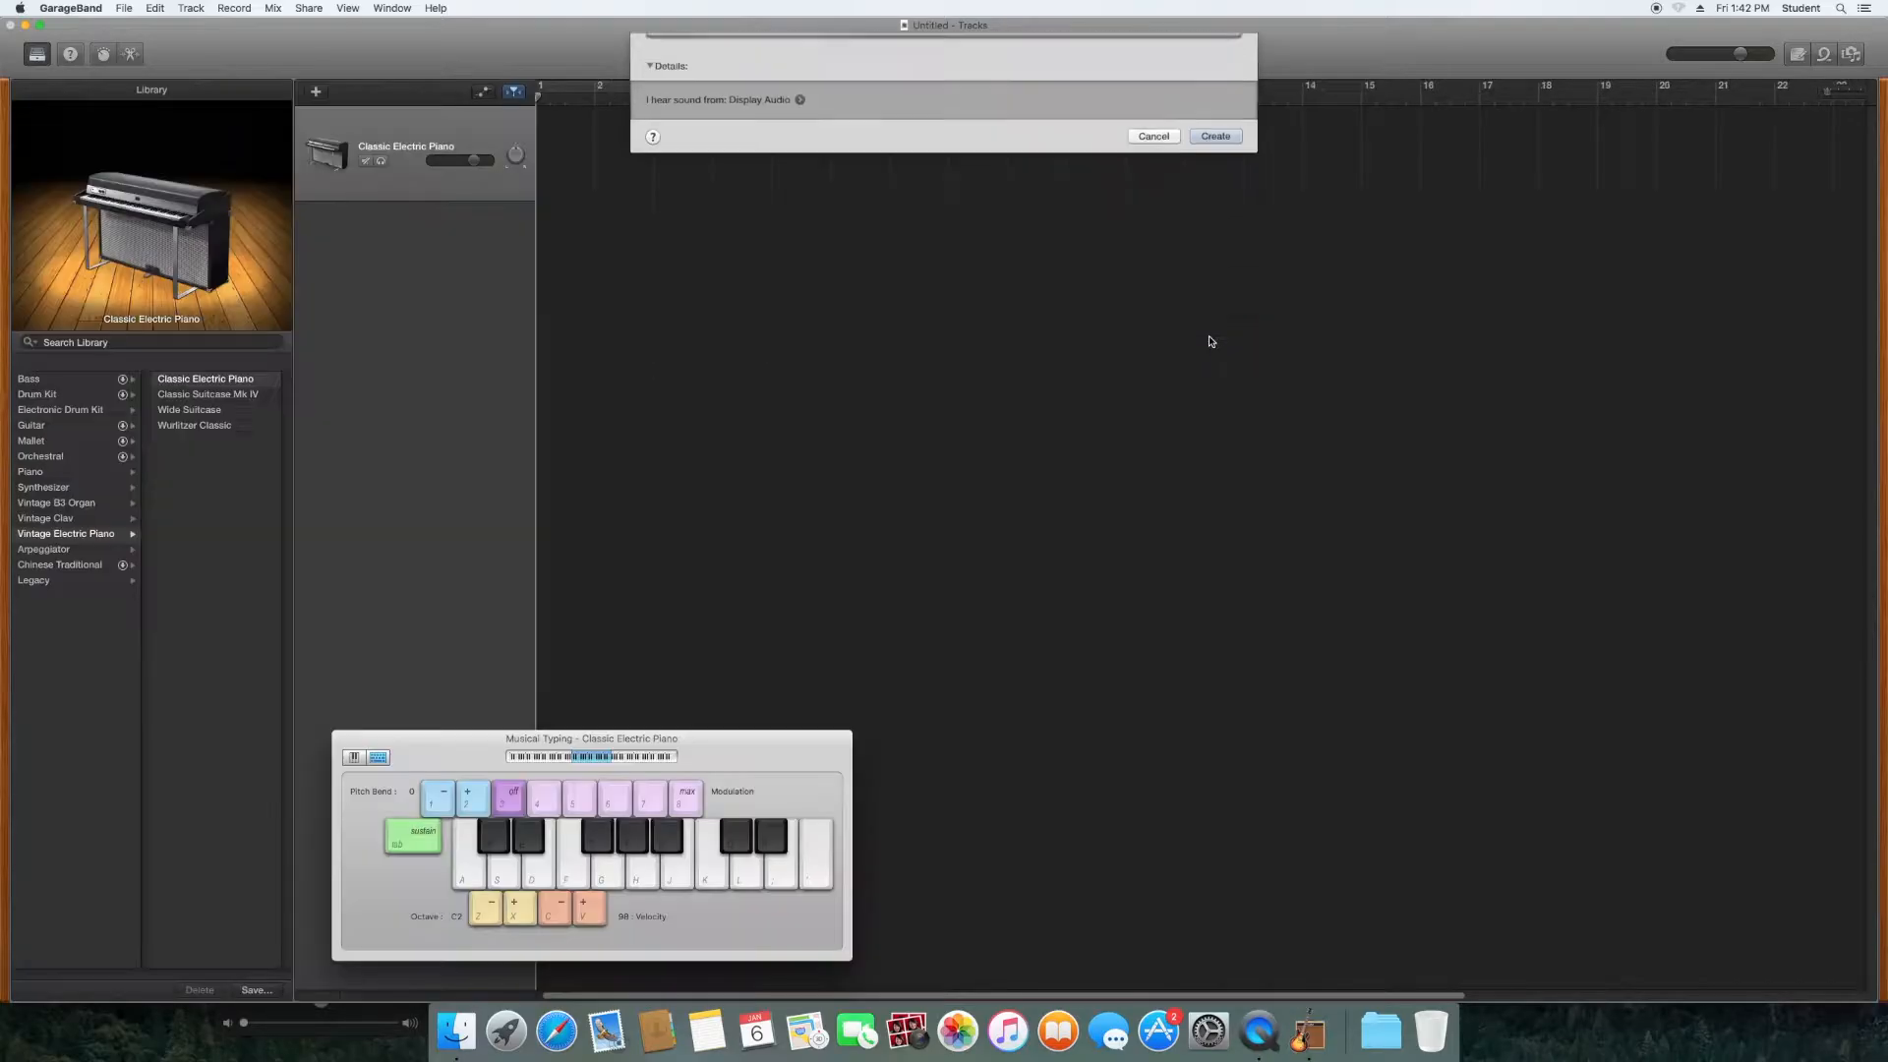
Step: Move the Musical Typing keyboard to the middle of the workspace and try out single notes and chords on the electric piano
drag(702, 750, 1085, 484)
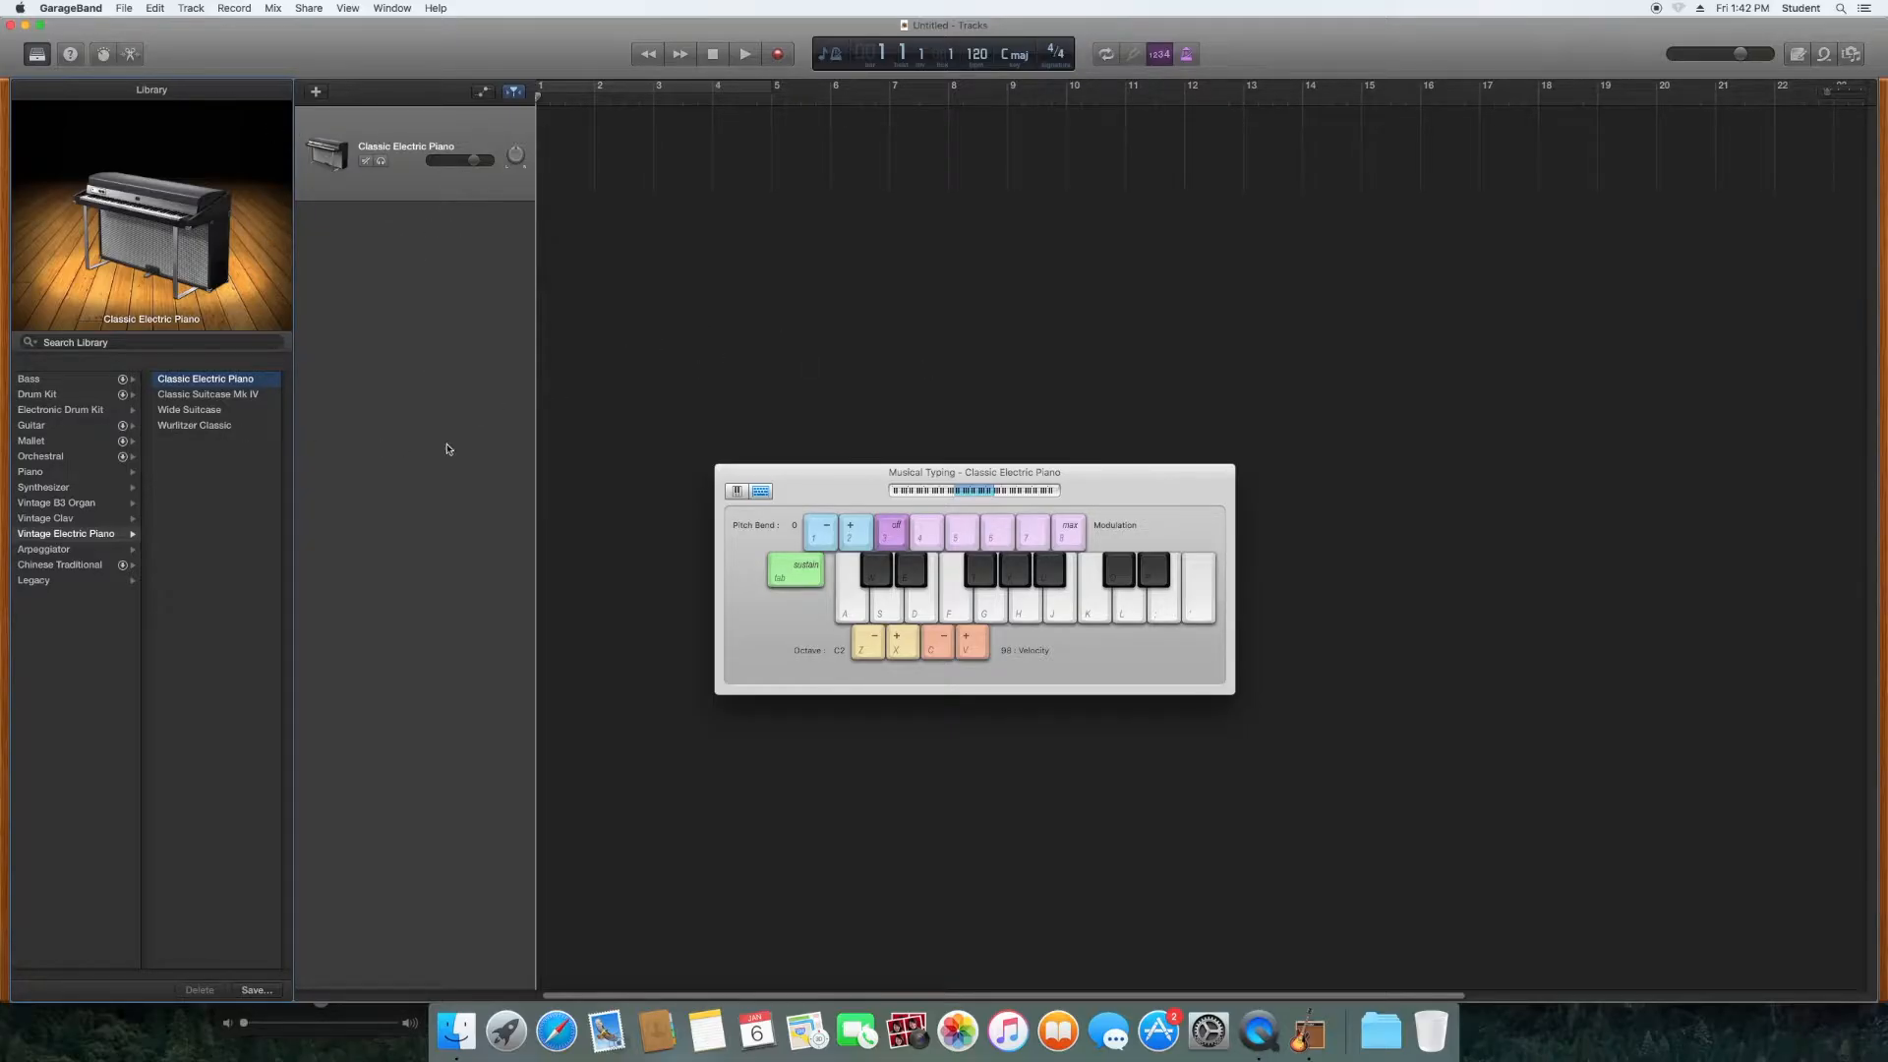
key(a)
key(a)
key(d)
key(a)
key(d)
key(a)
key(k)
key(g)
key(d)
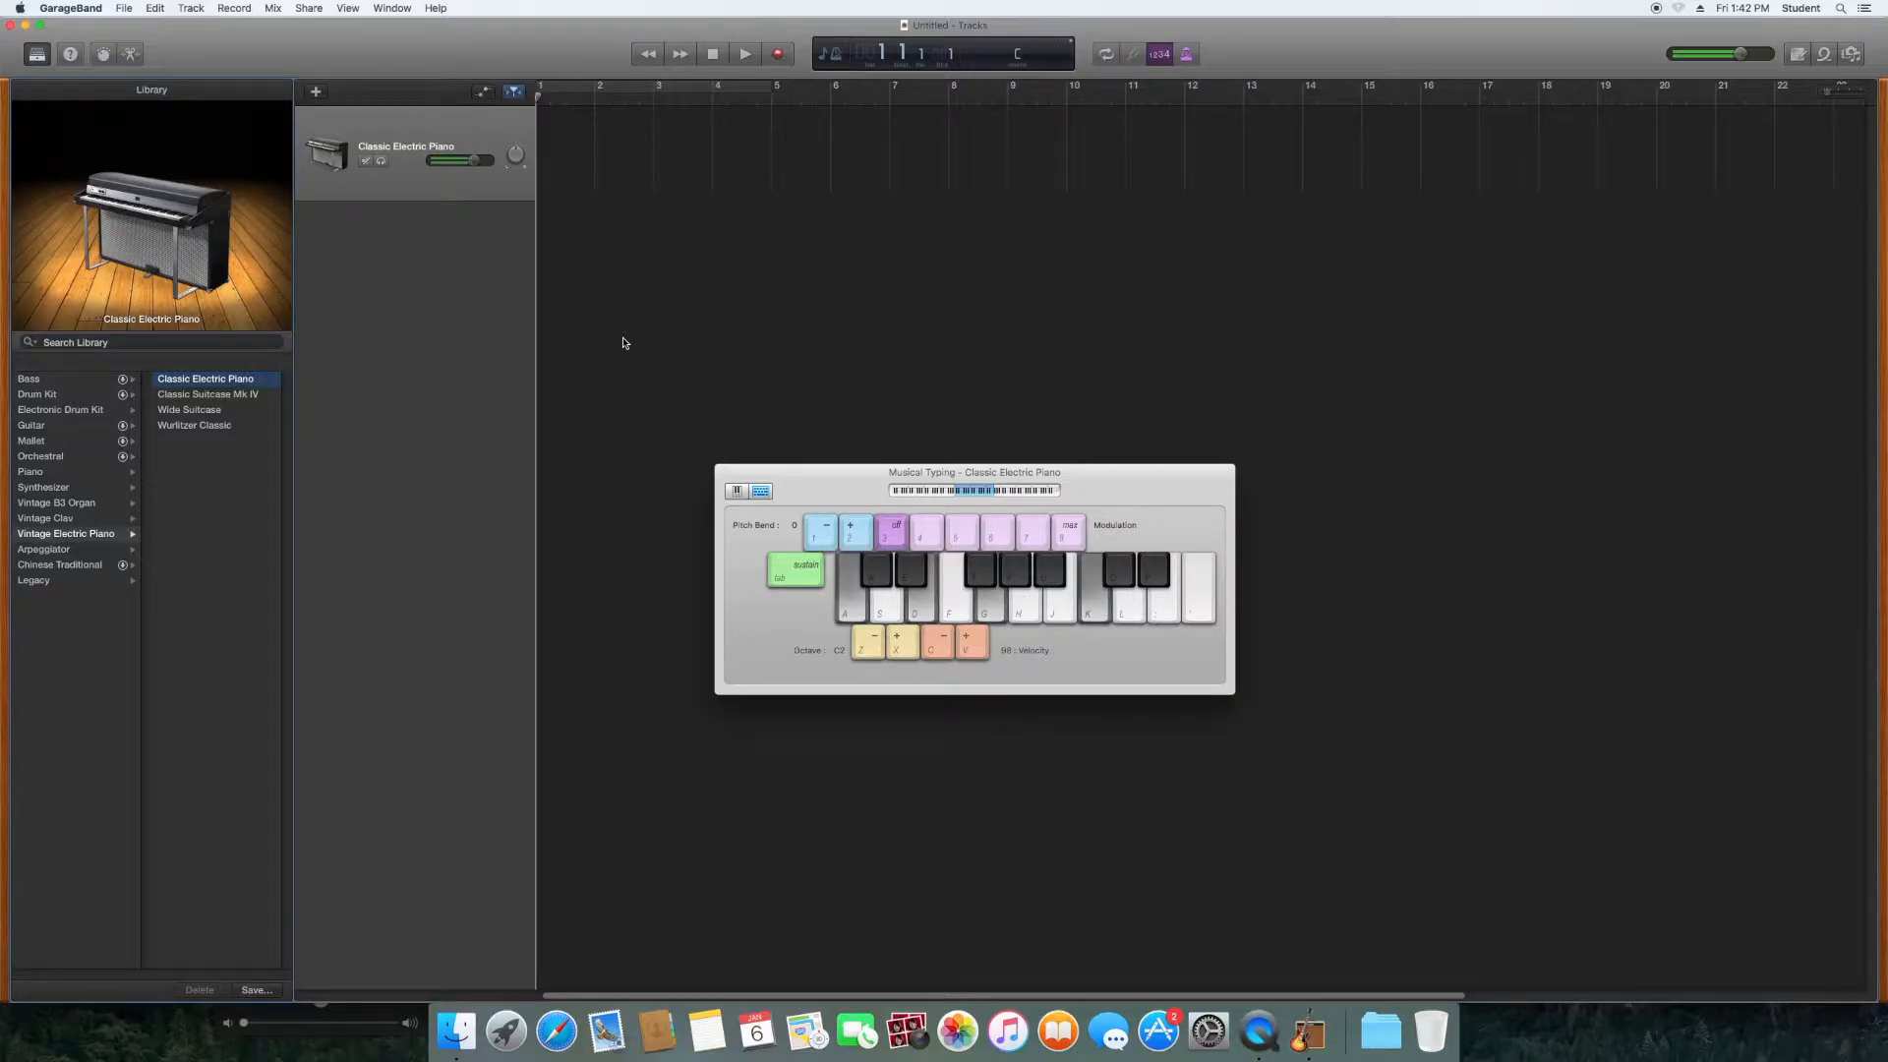
key(e)
key(u)
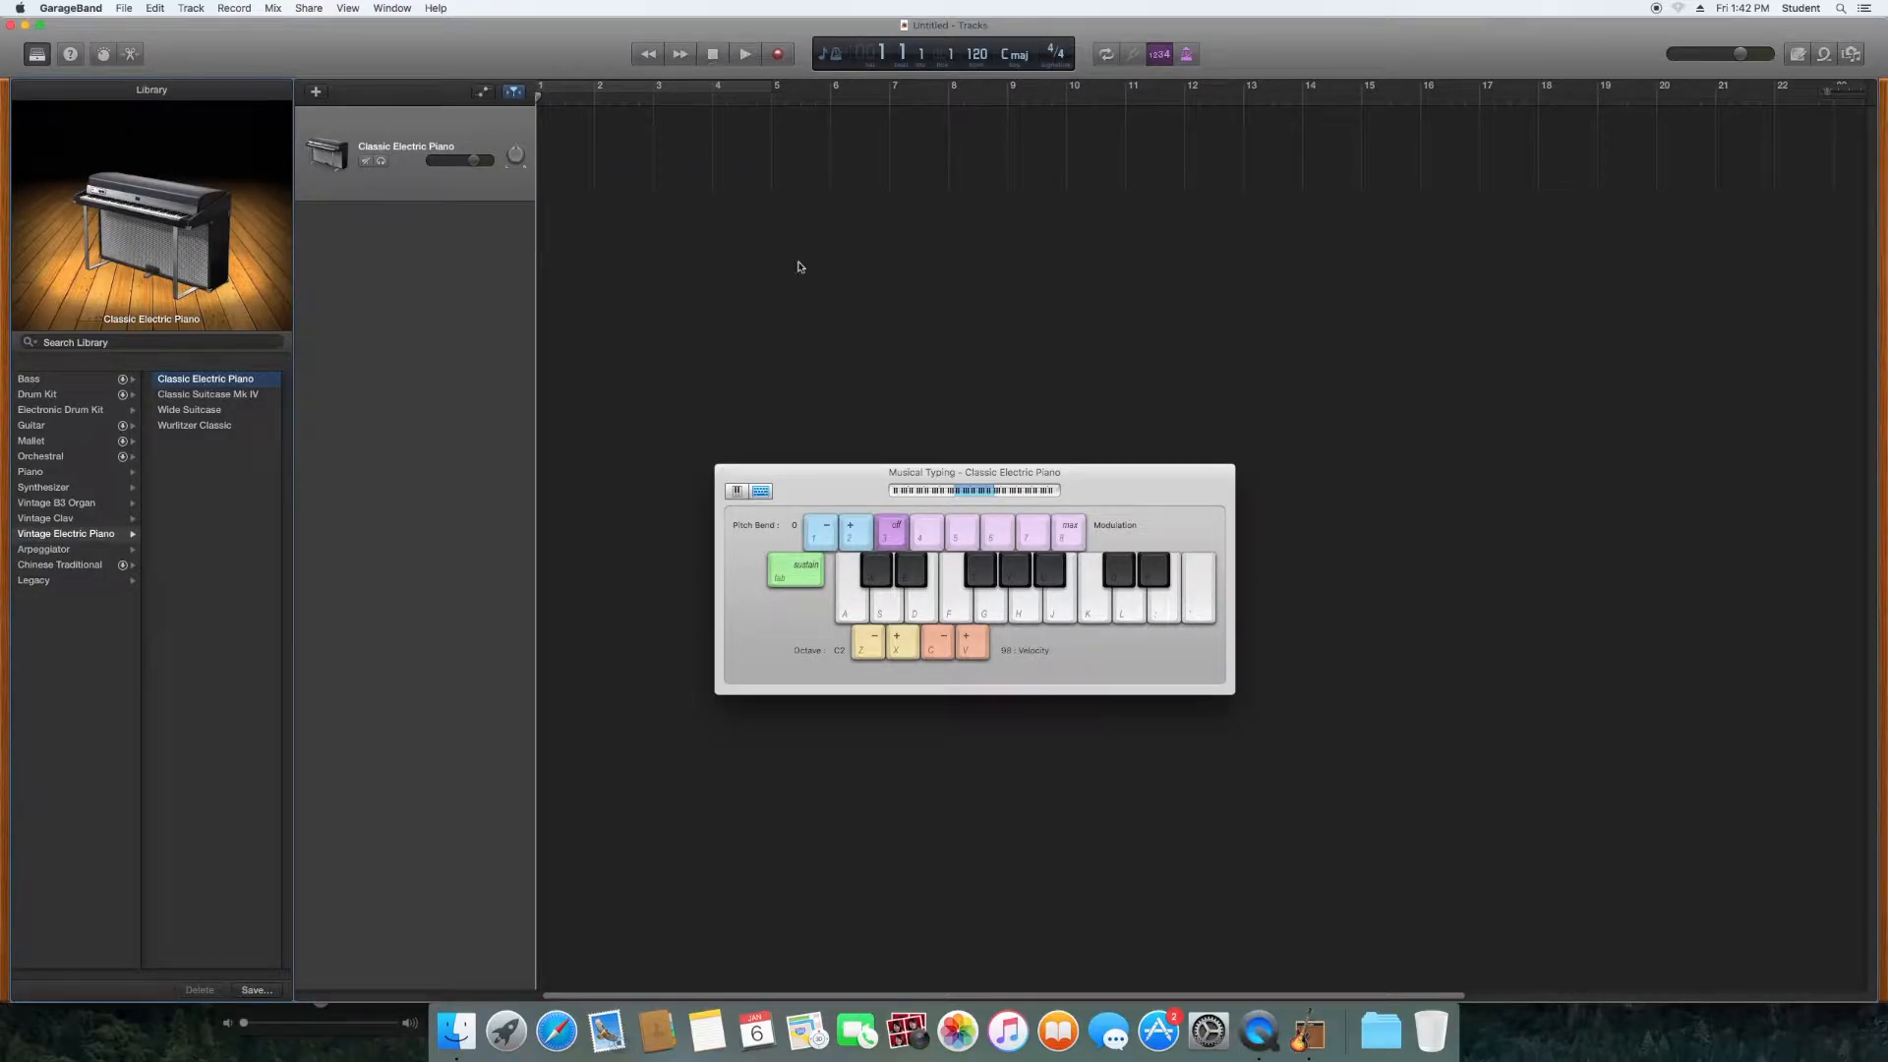
Step: Move the Musical Typing keyboard closer to the track and rehearse a short rising and falling melody without recording
drag(824, 472, 725, 342)
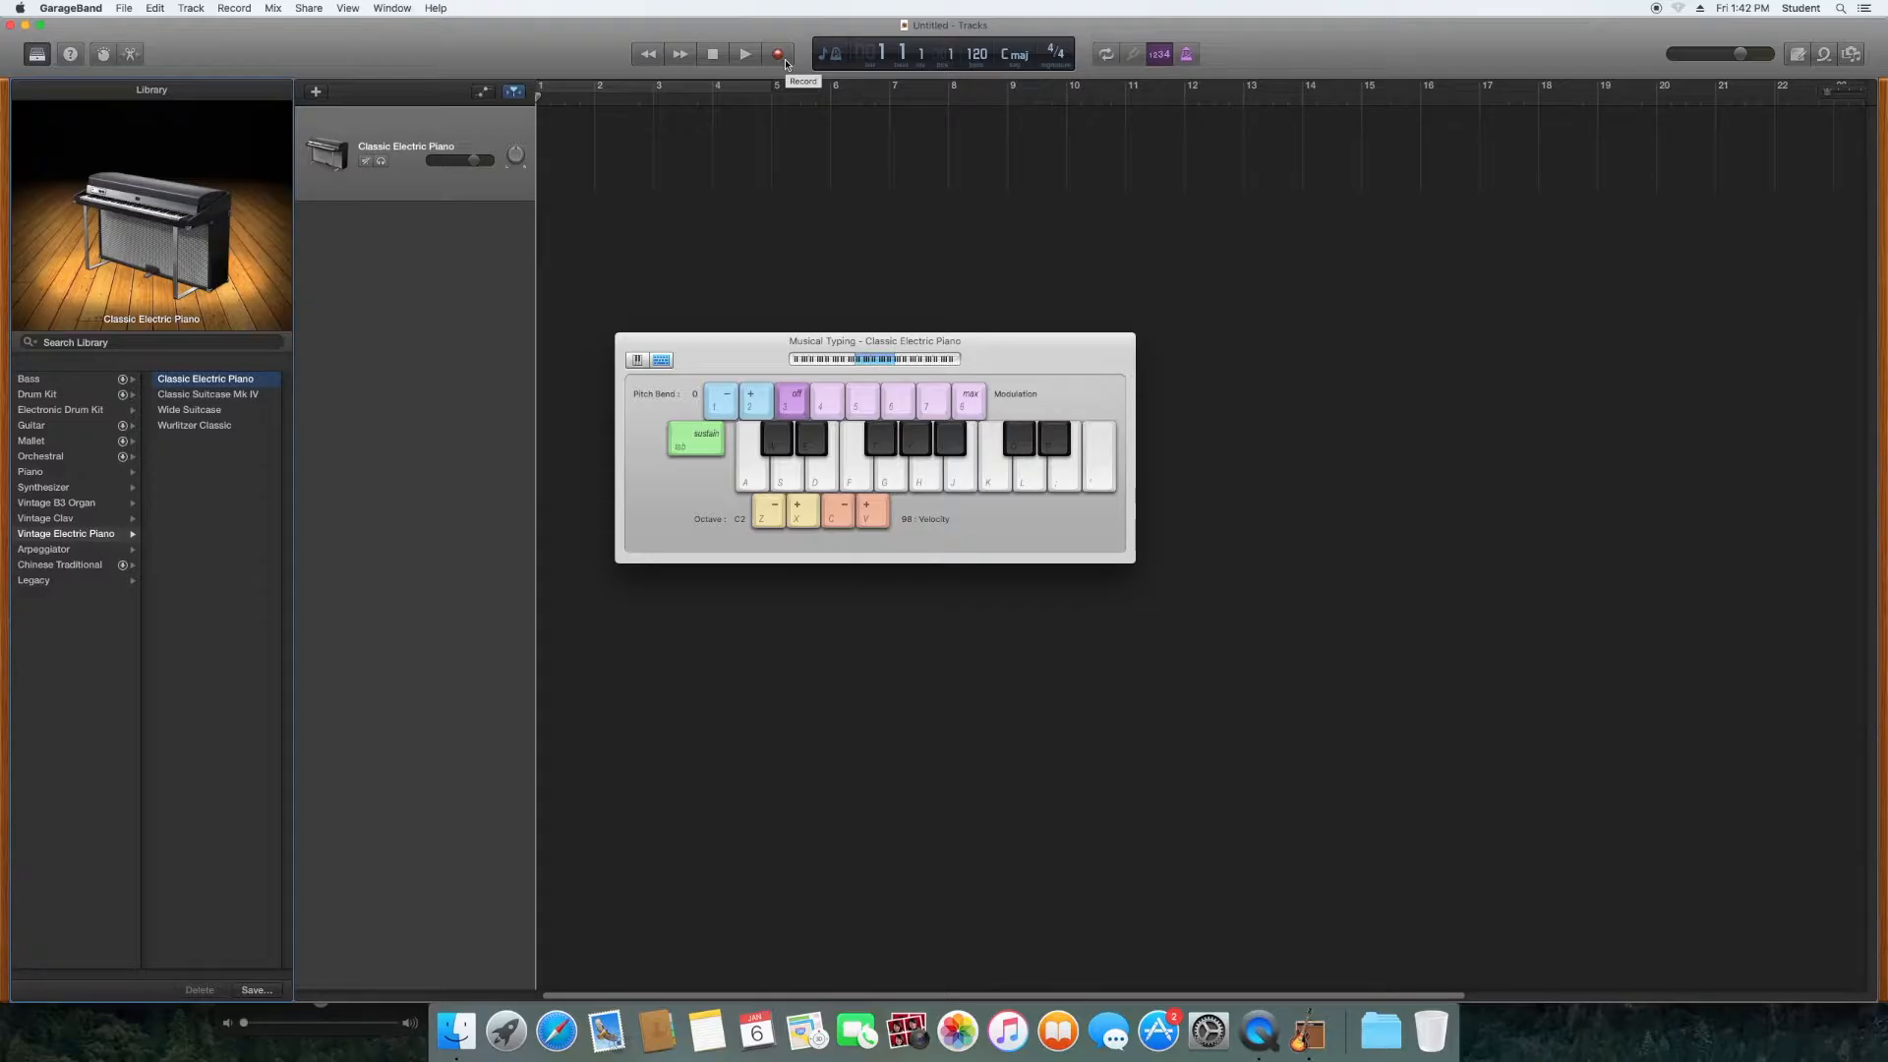
key(a)
key(d)
key(g)
key(h)
key(k)
key(k)
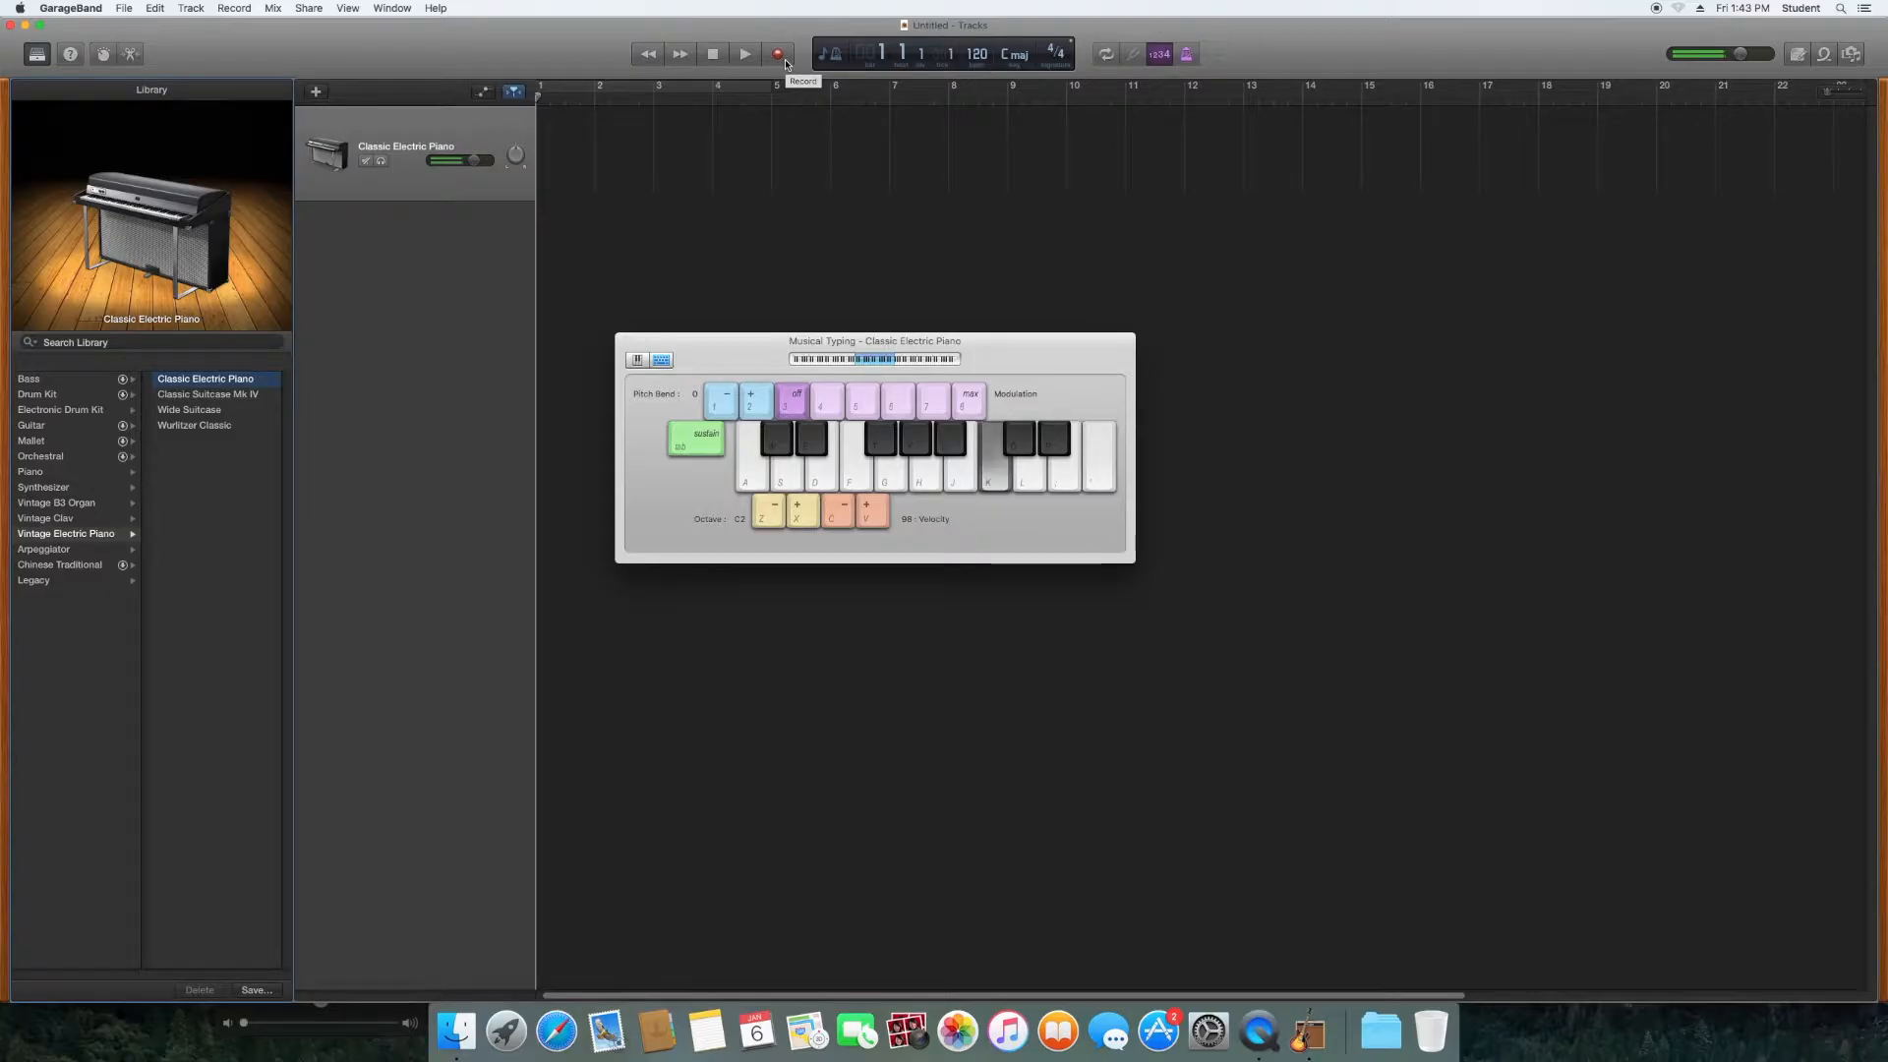
key(g)
key(h)
key(j)
key(g)
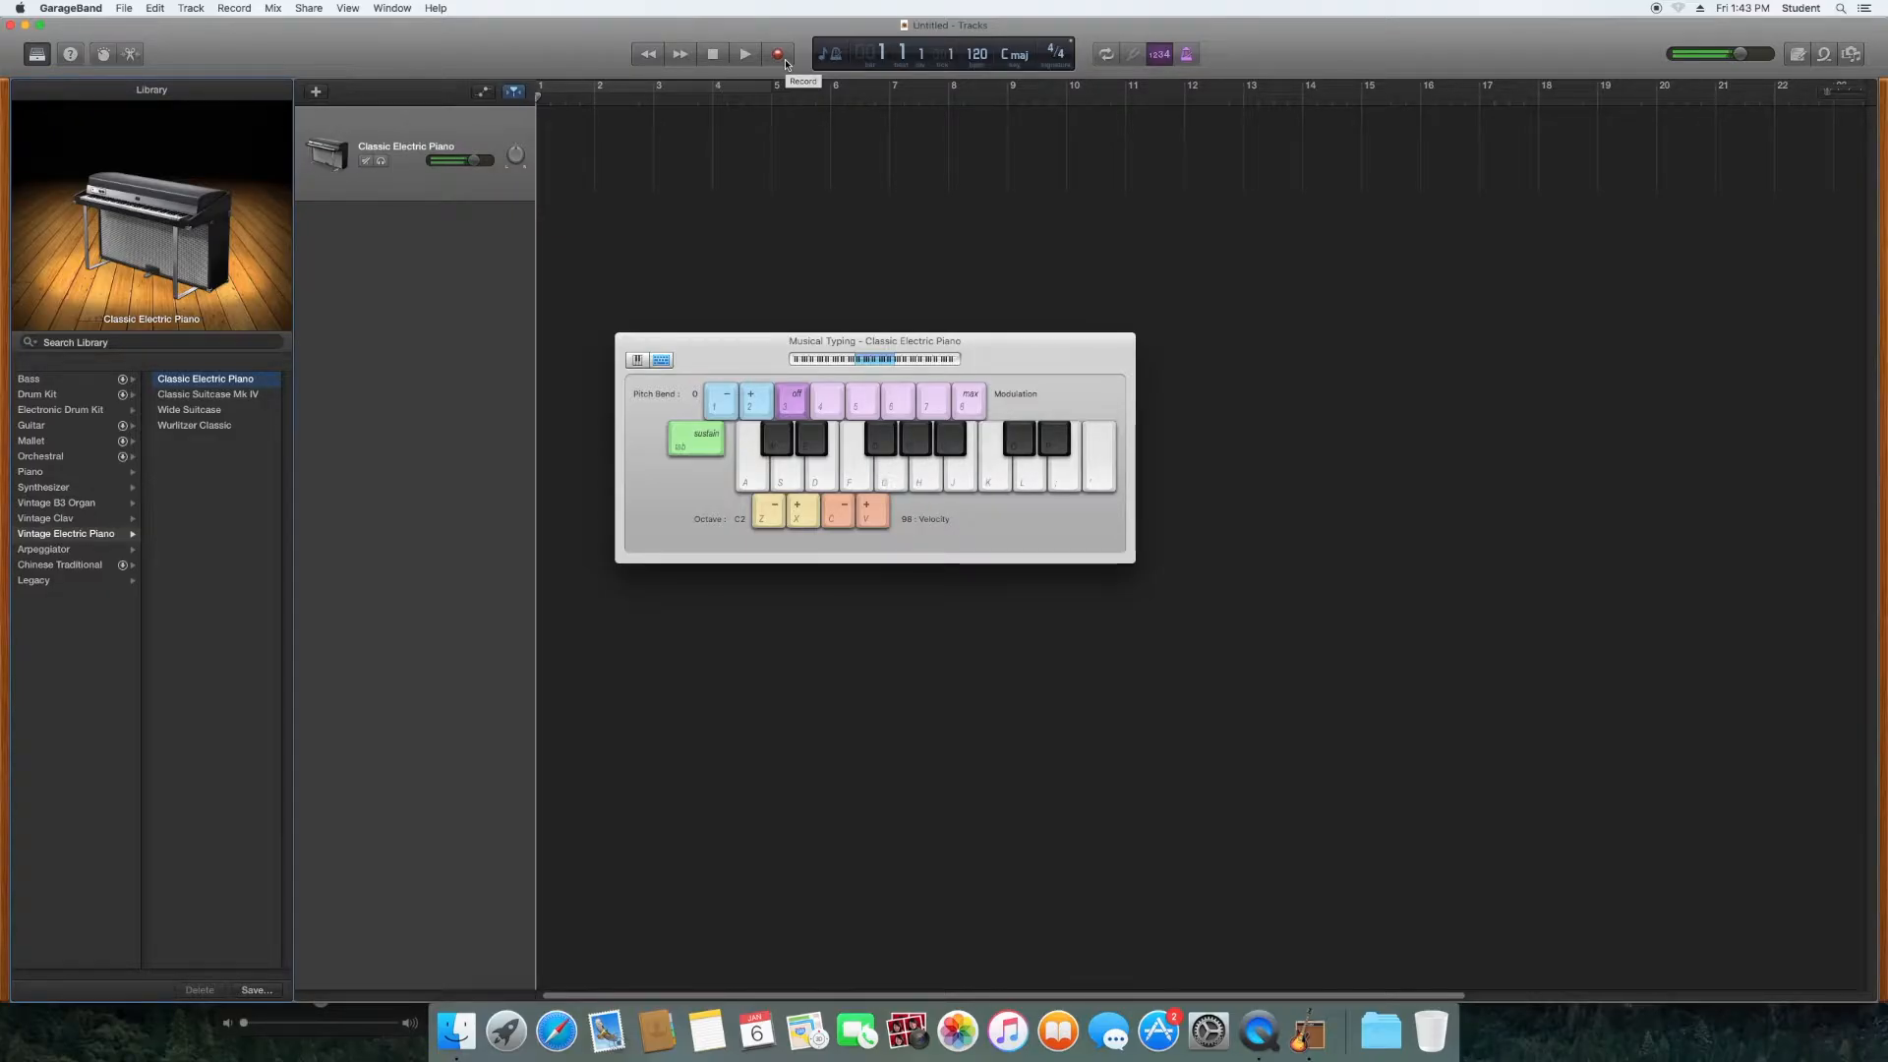
key(f)
key(d)
key(a)
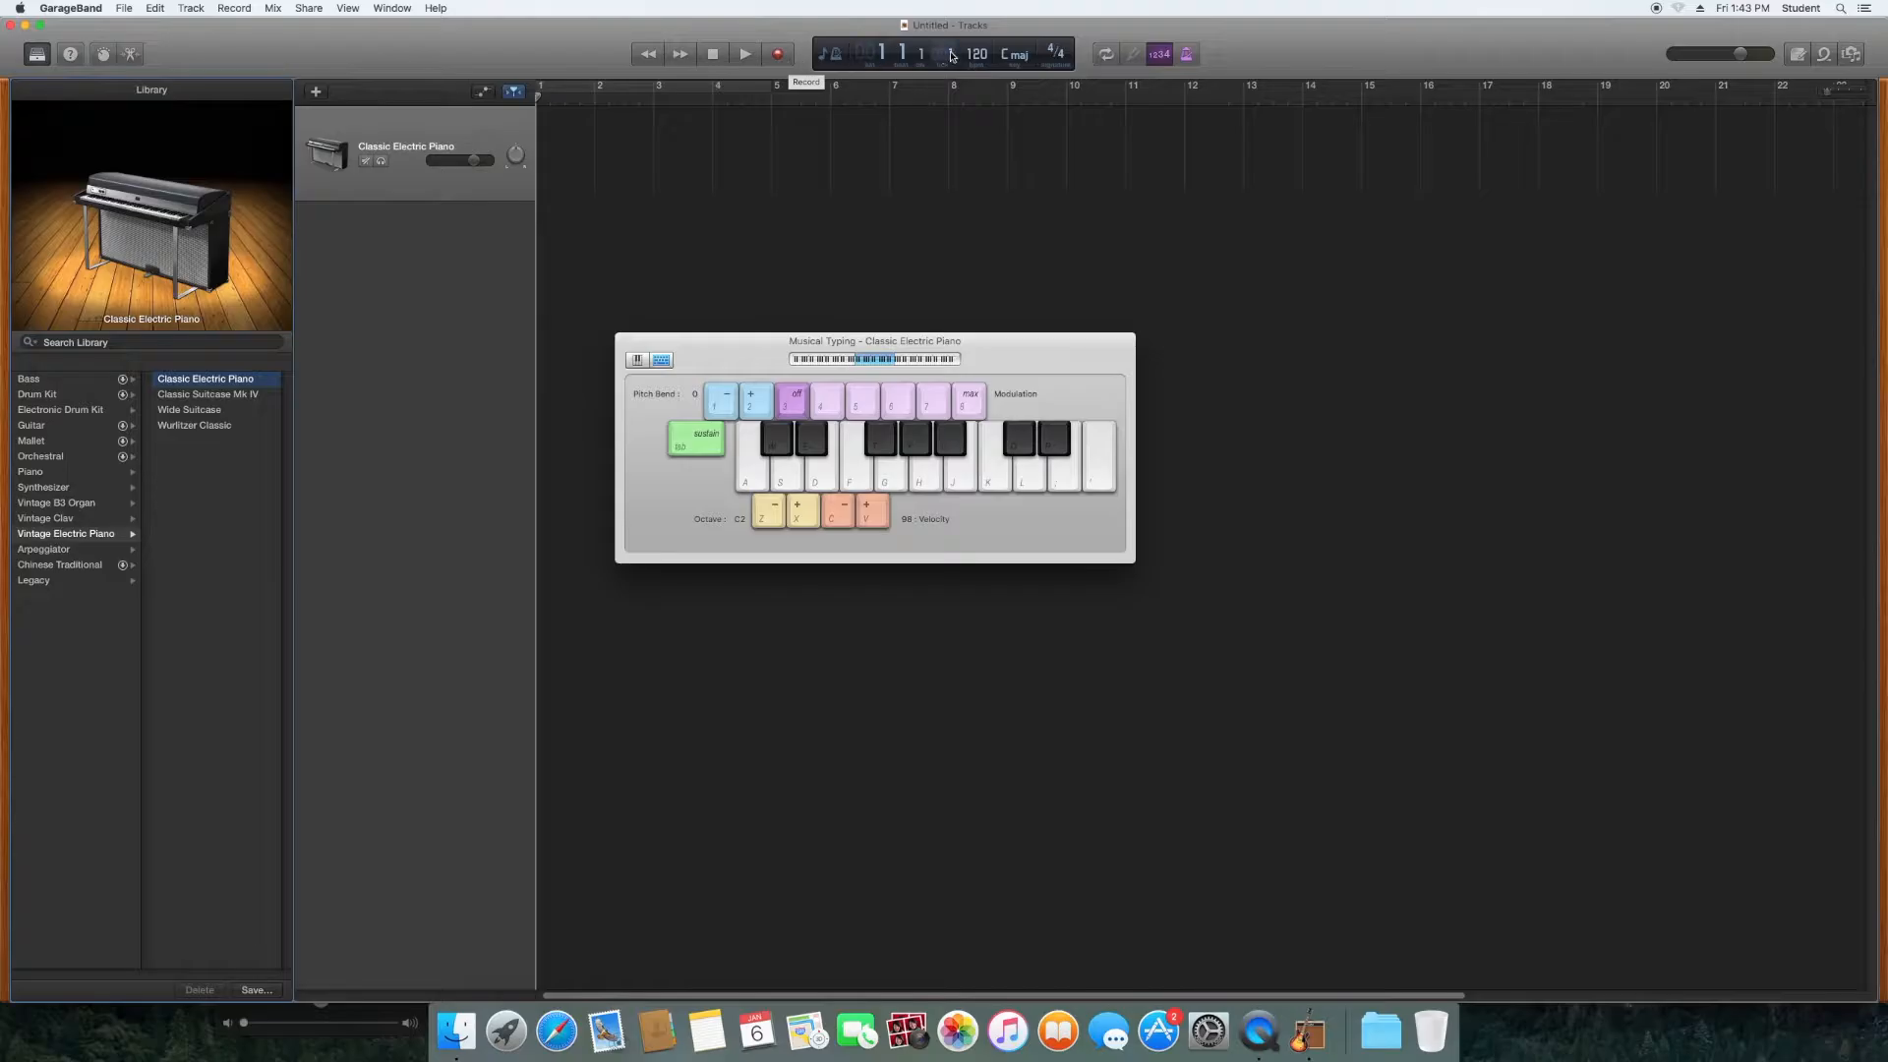
Step: Try a tempo of 121, return it to 120, and view the key signature choices without changing the key
drag(980, 62, 980, 69)
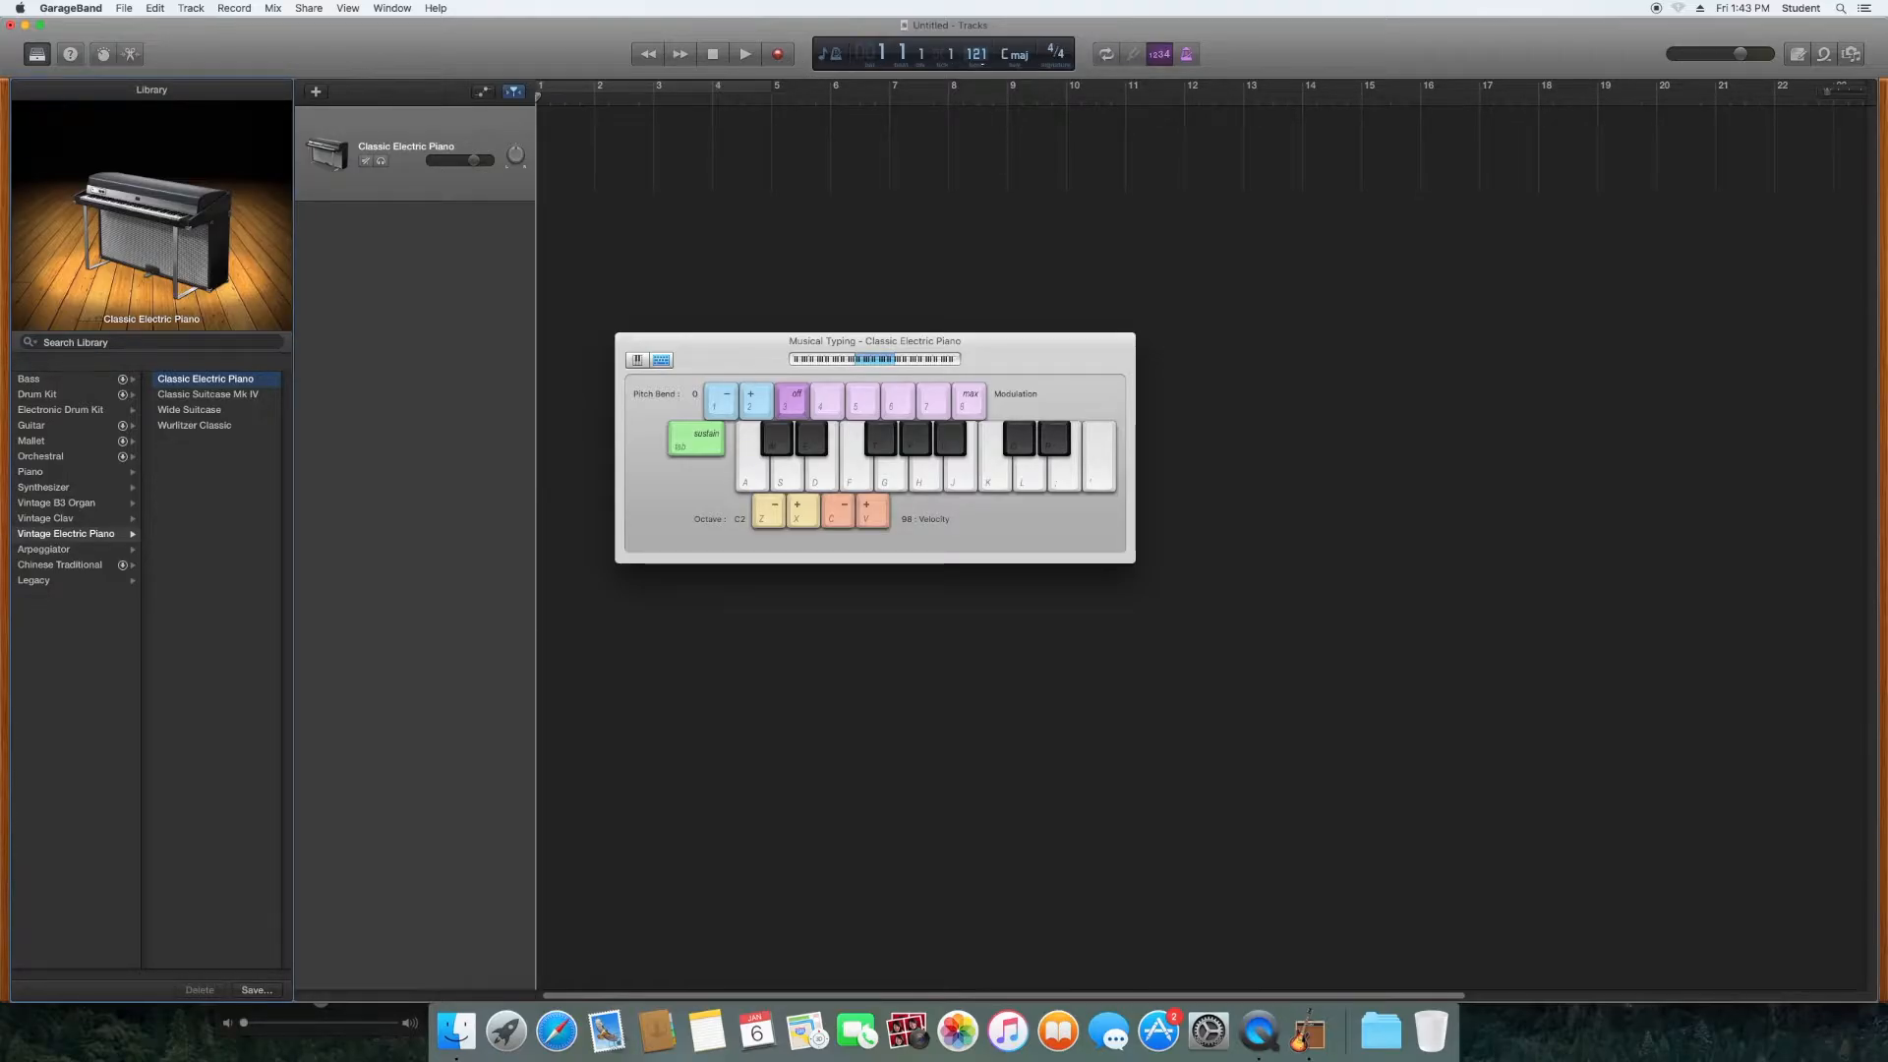
drag(976, 54, 976, 57)
click(1021, 61)
click(1023, 53)
click(1023, 65)
click(1022, 65)
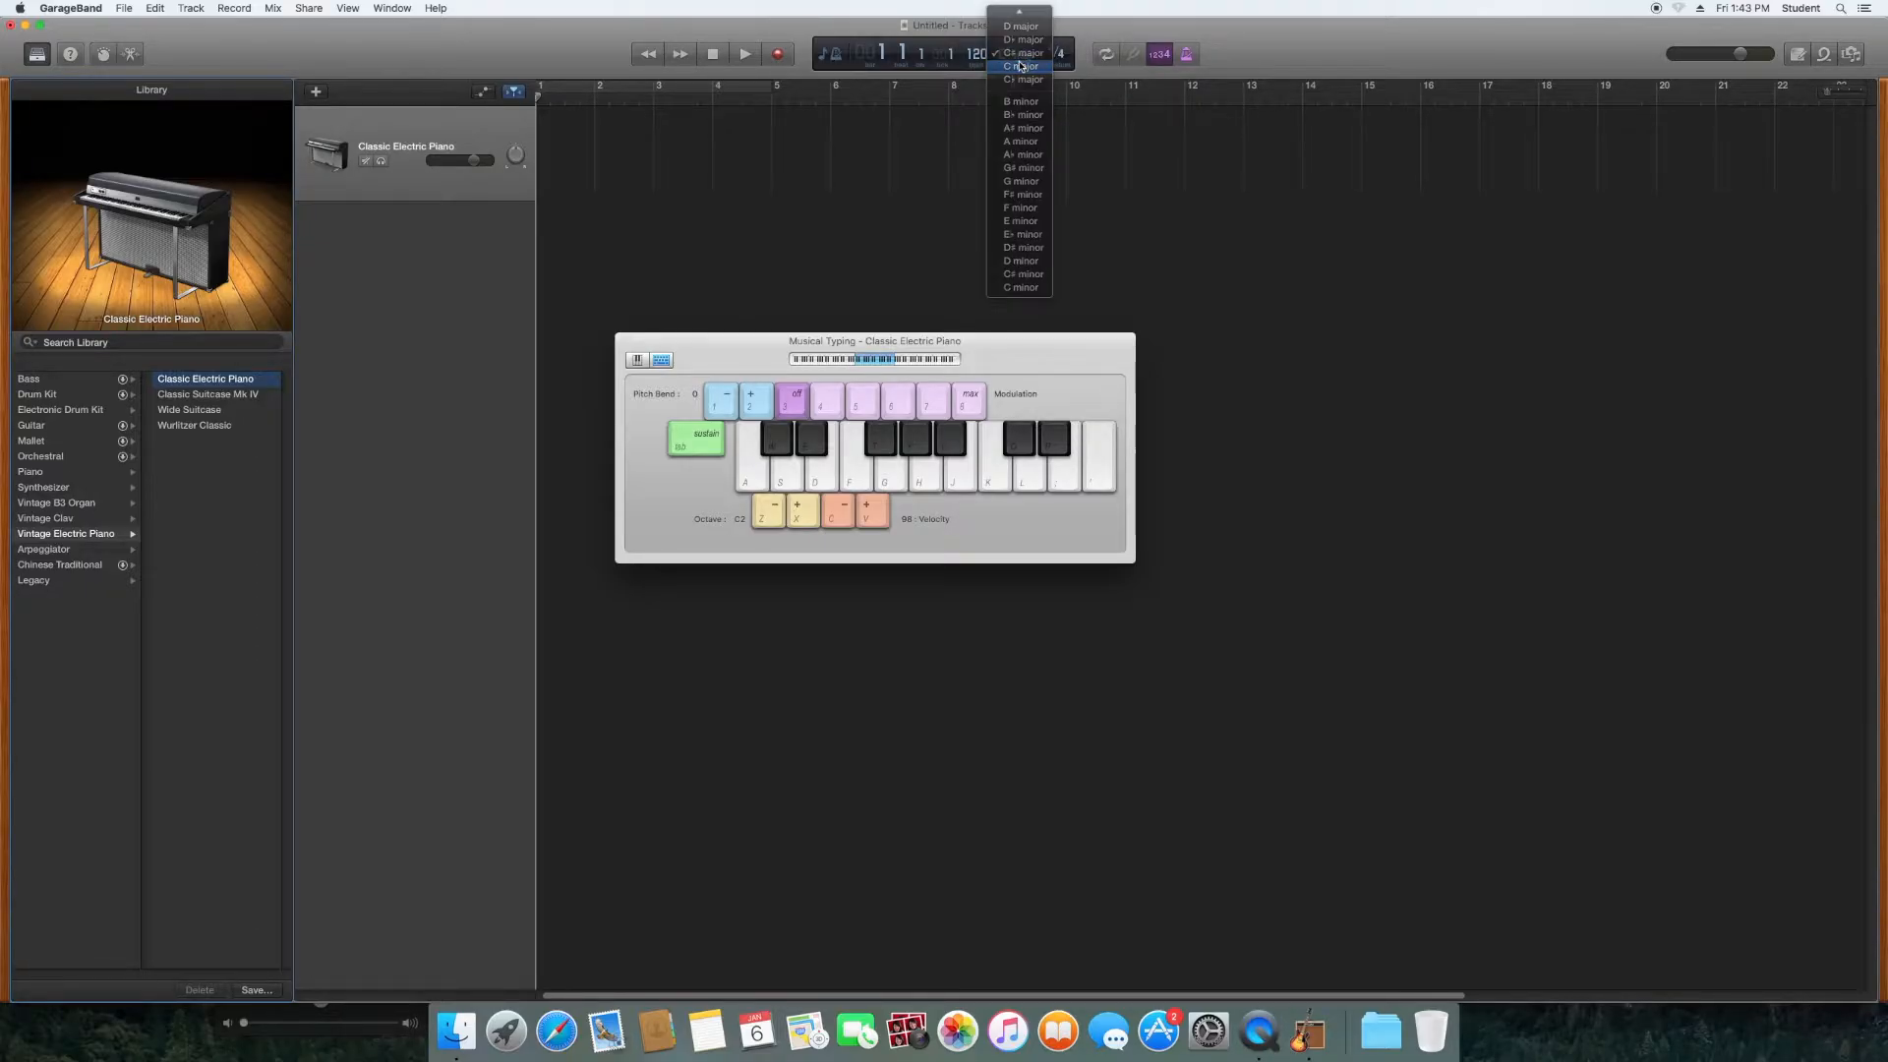
click(1187, 57)
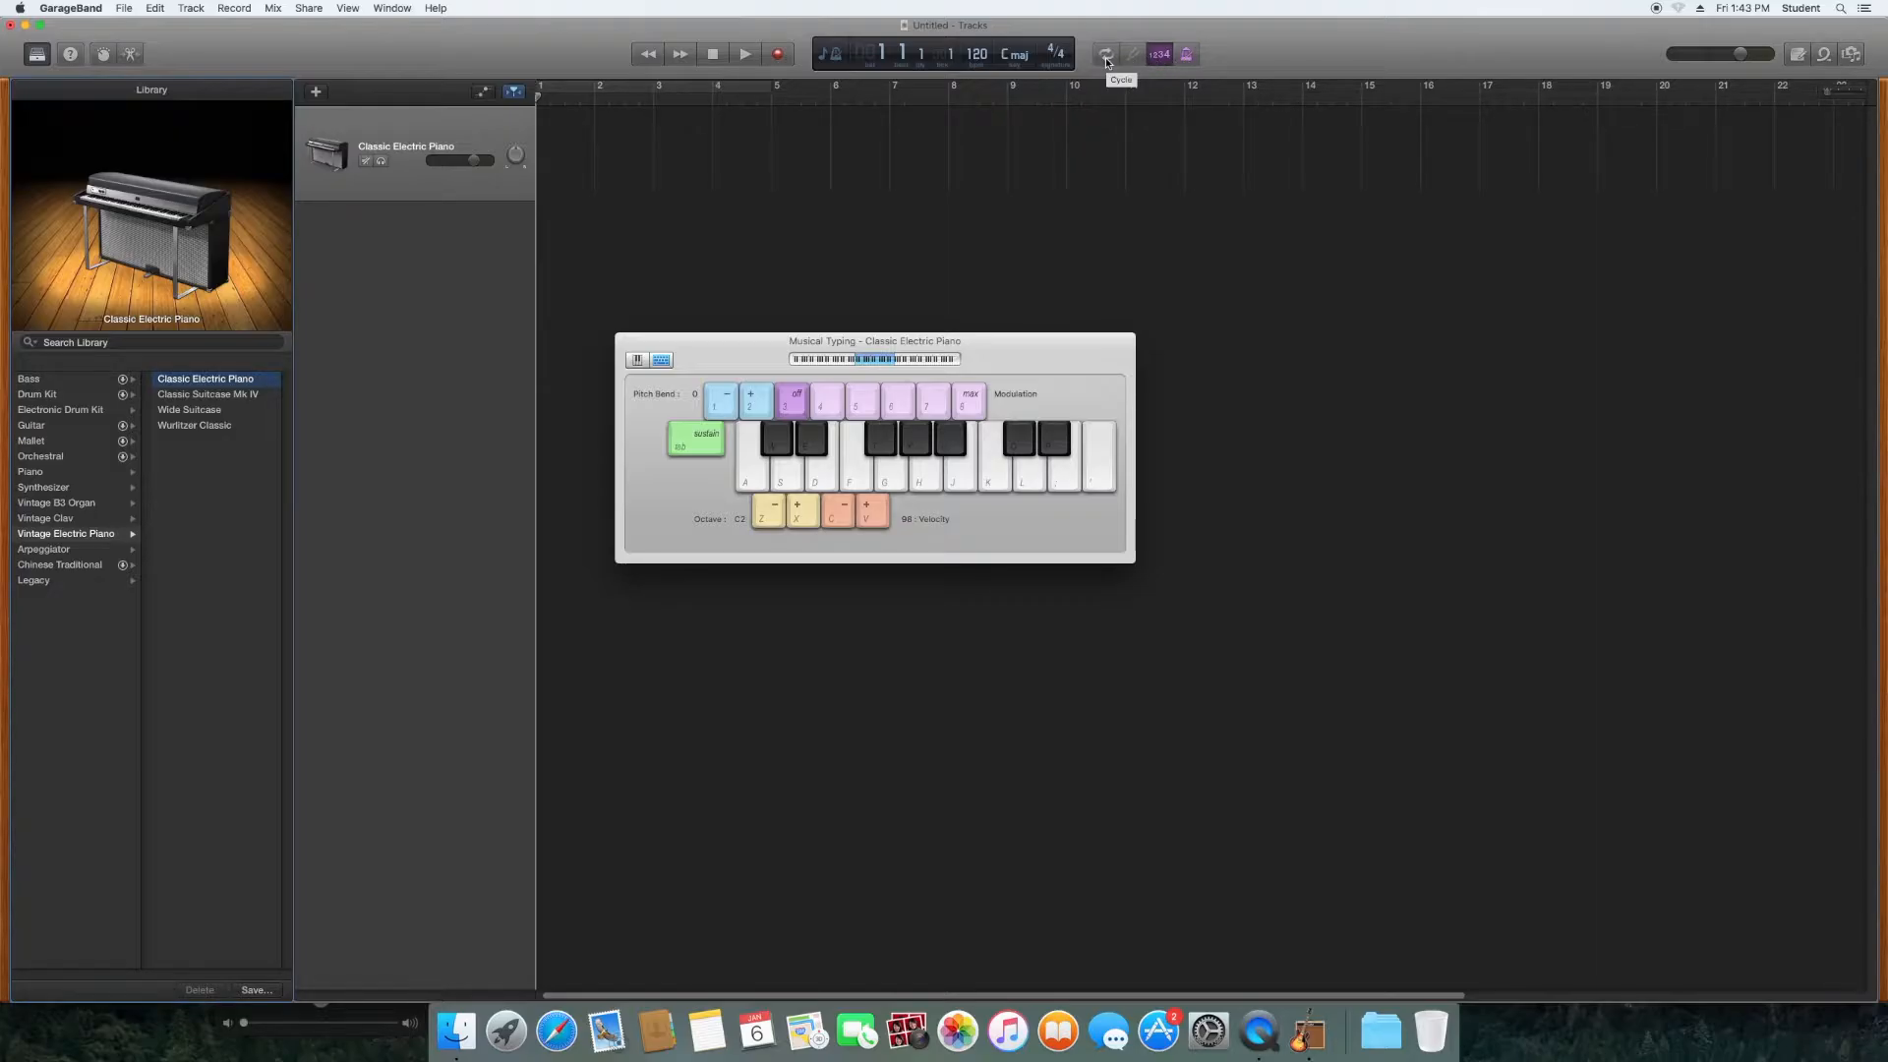
Step: Record a melody about four bars long on the Classic Electric Piano track with Musical Typing and stop the recording
click(779, 55)
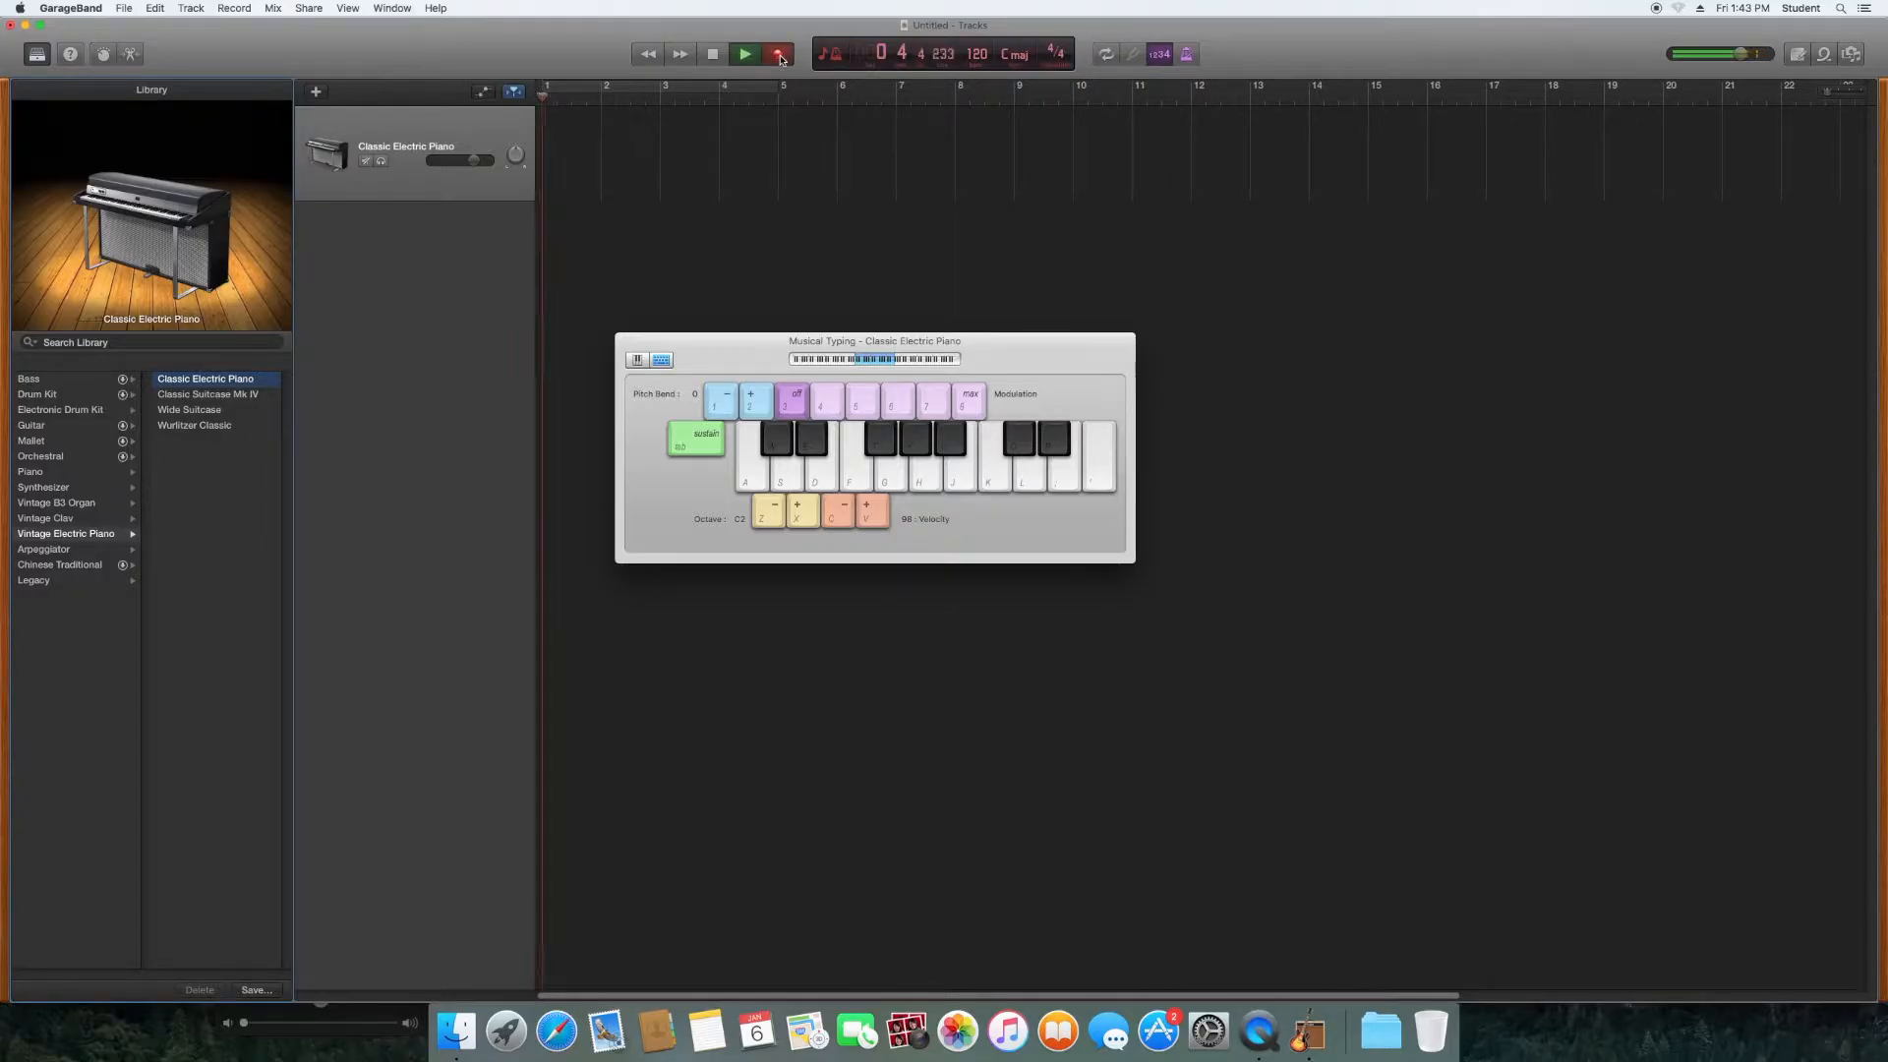
key(semicolon)
key(l)
key(k)
key(j)
key(k)
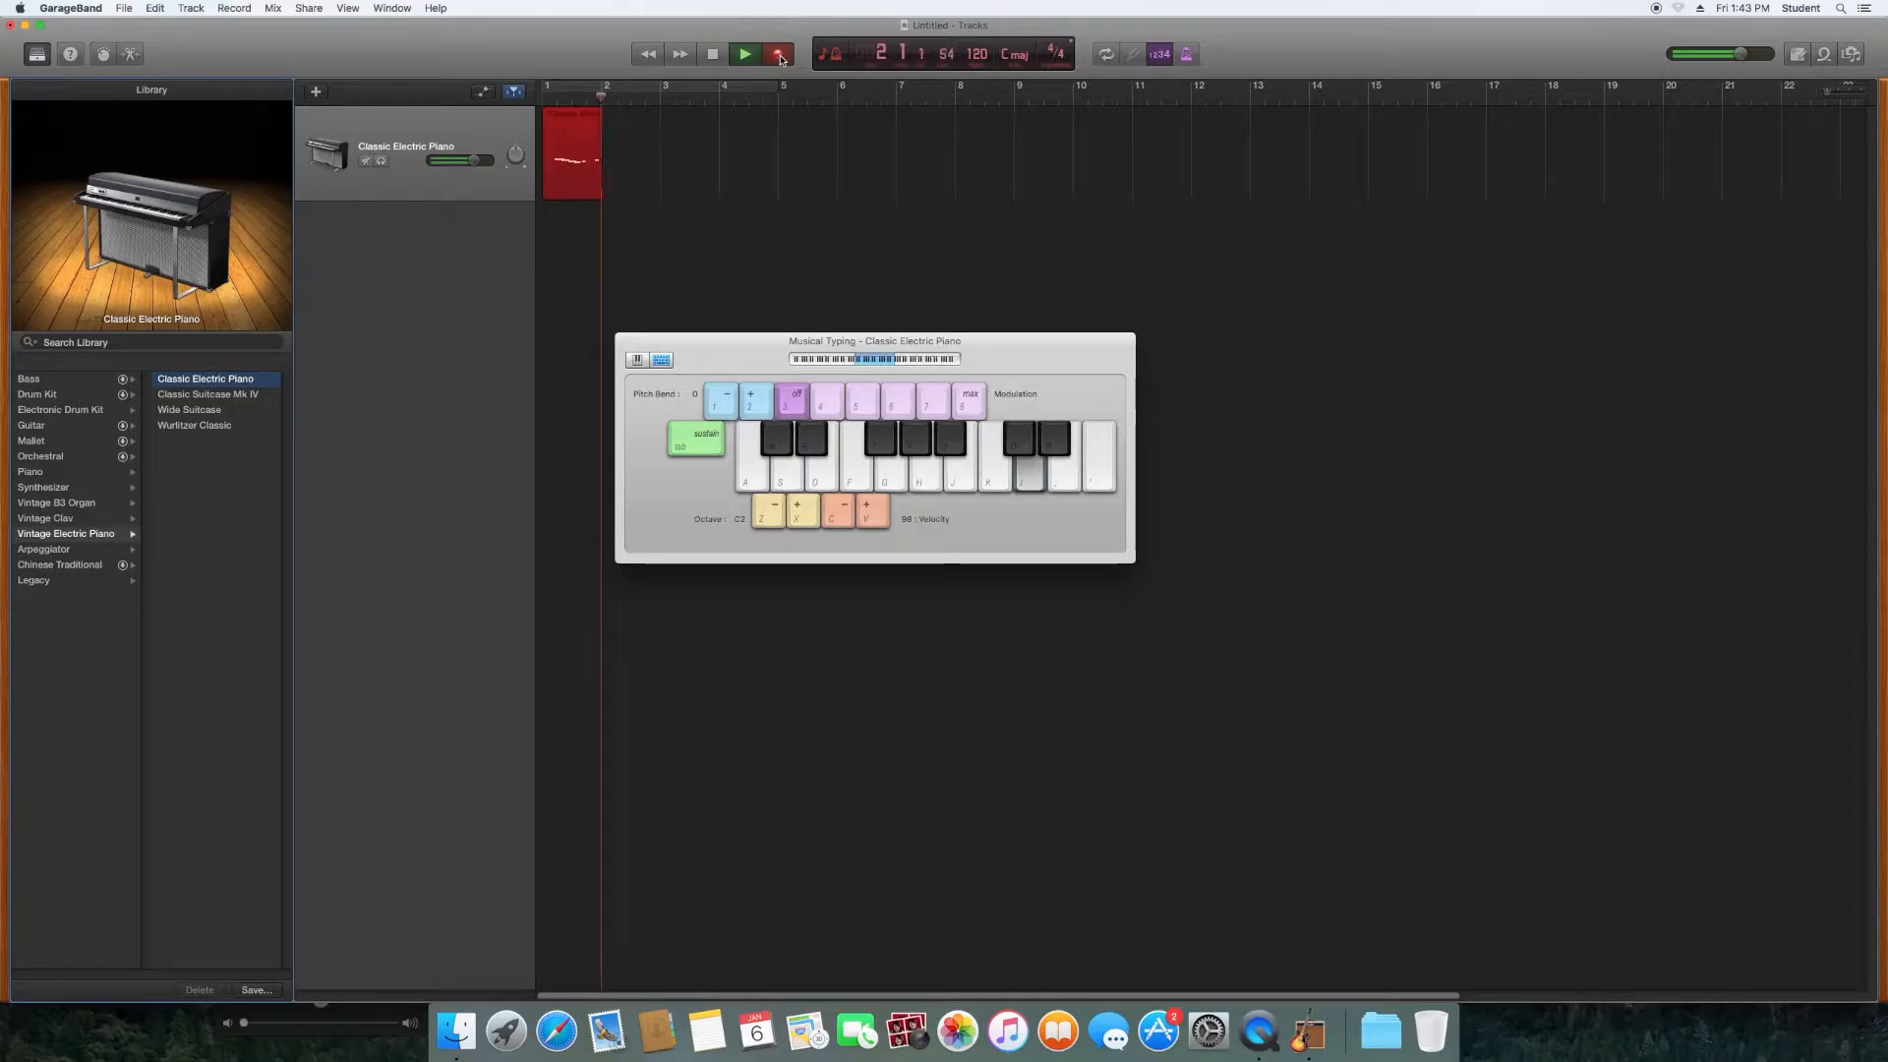
key(j)
key(g)
key(f)
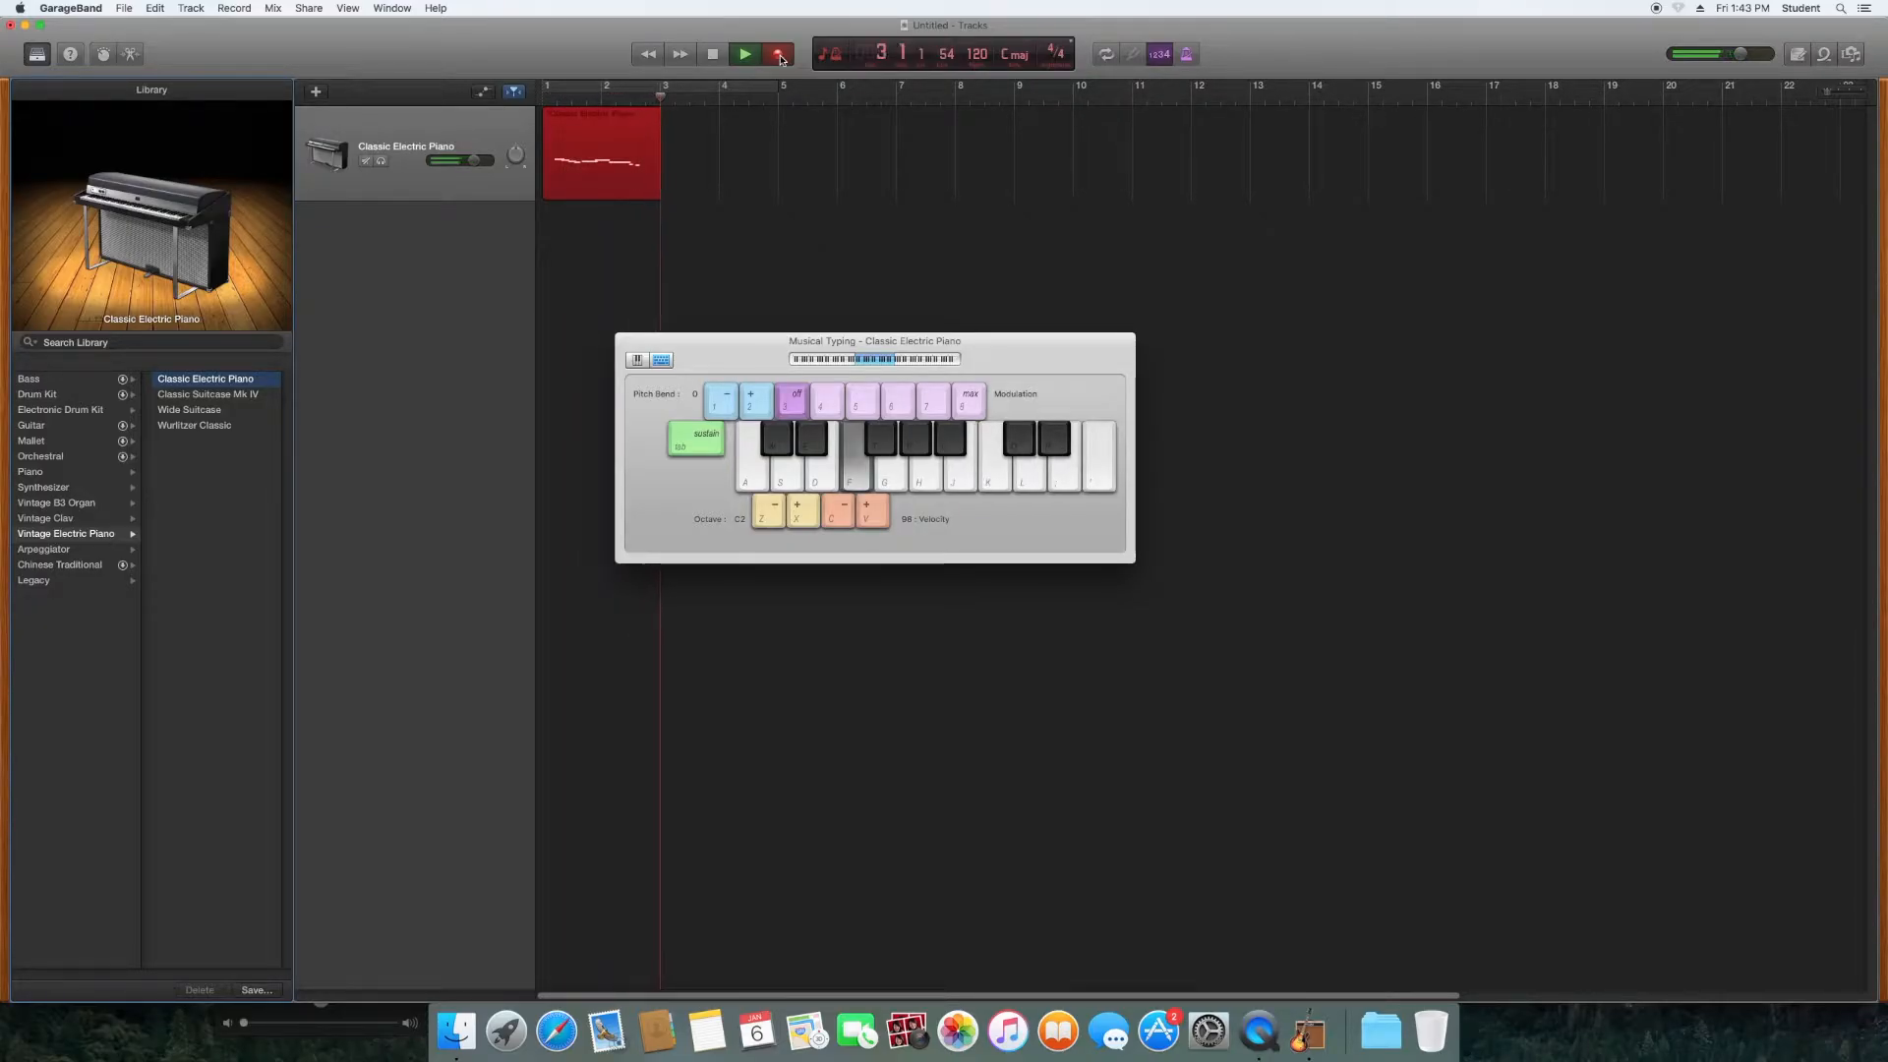
key(j)
key(k)
key(h)
key(g)
key(d)
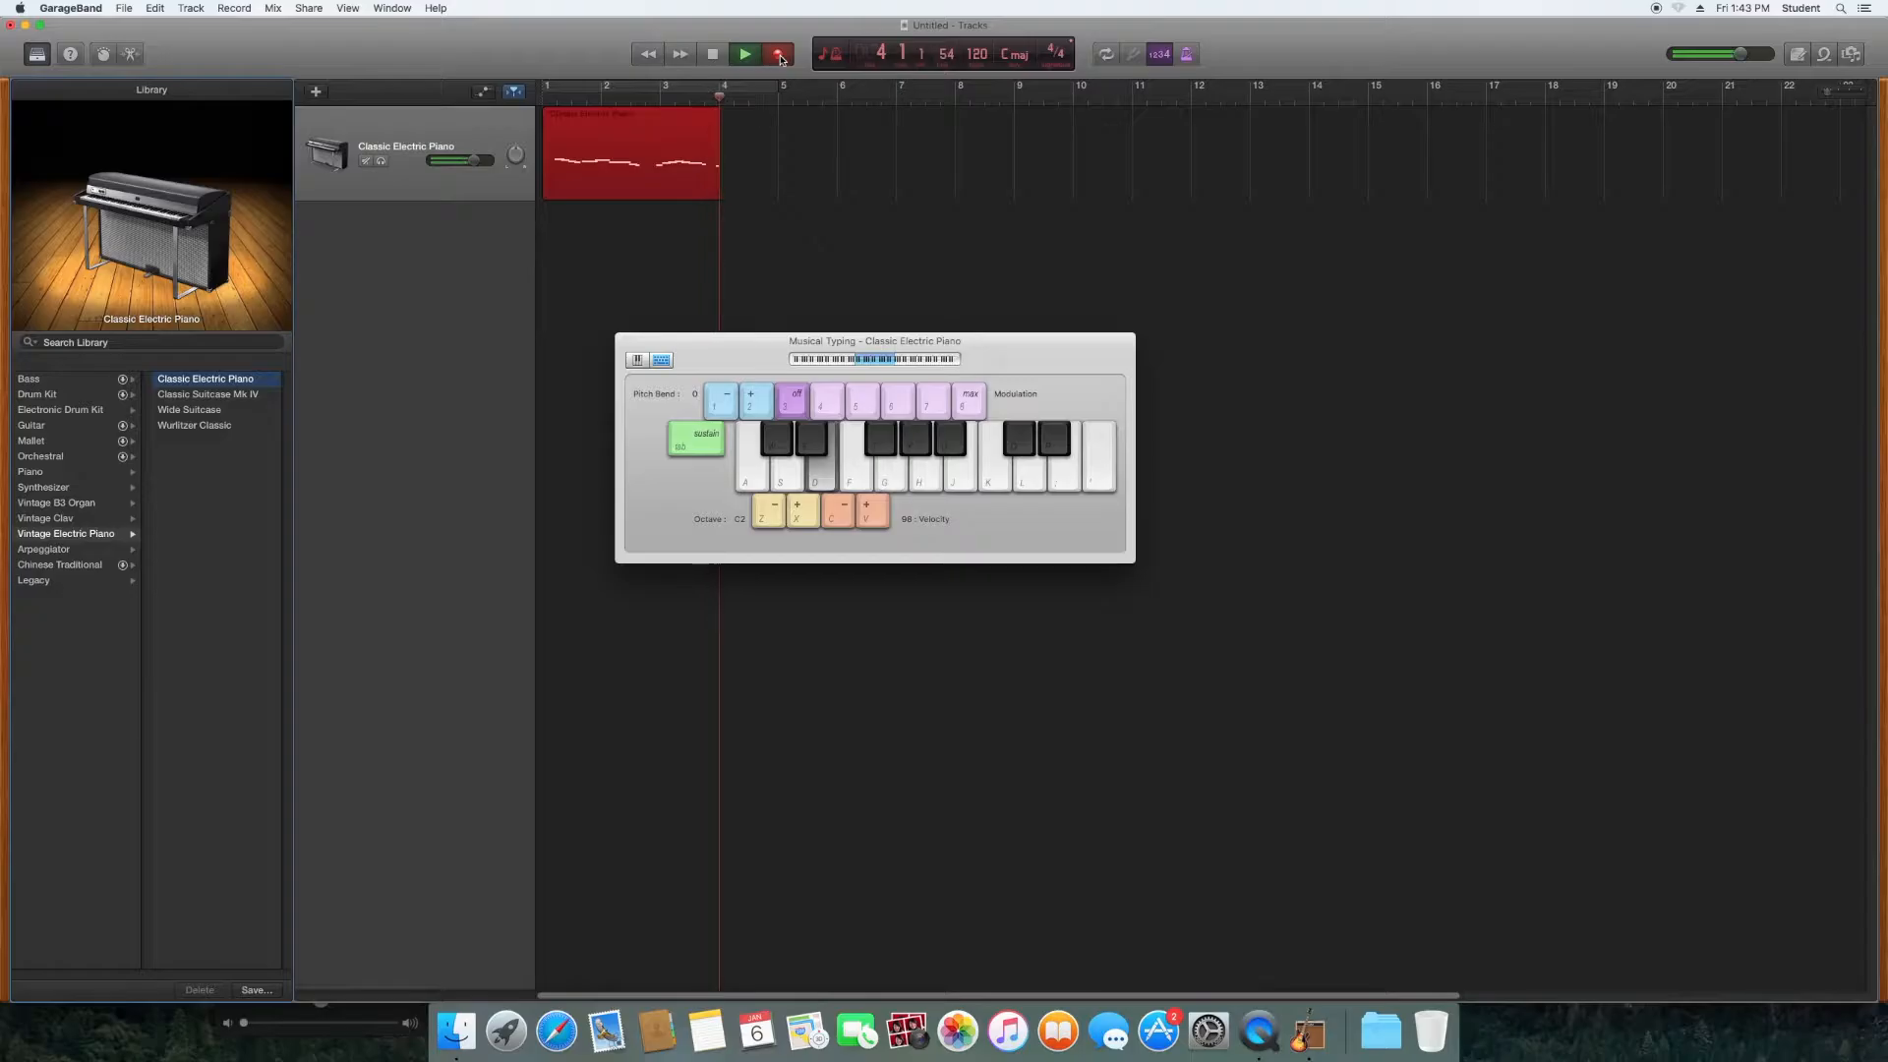
key(s)
key(a)
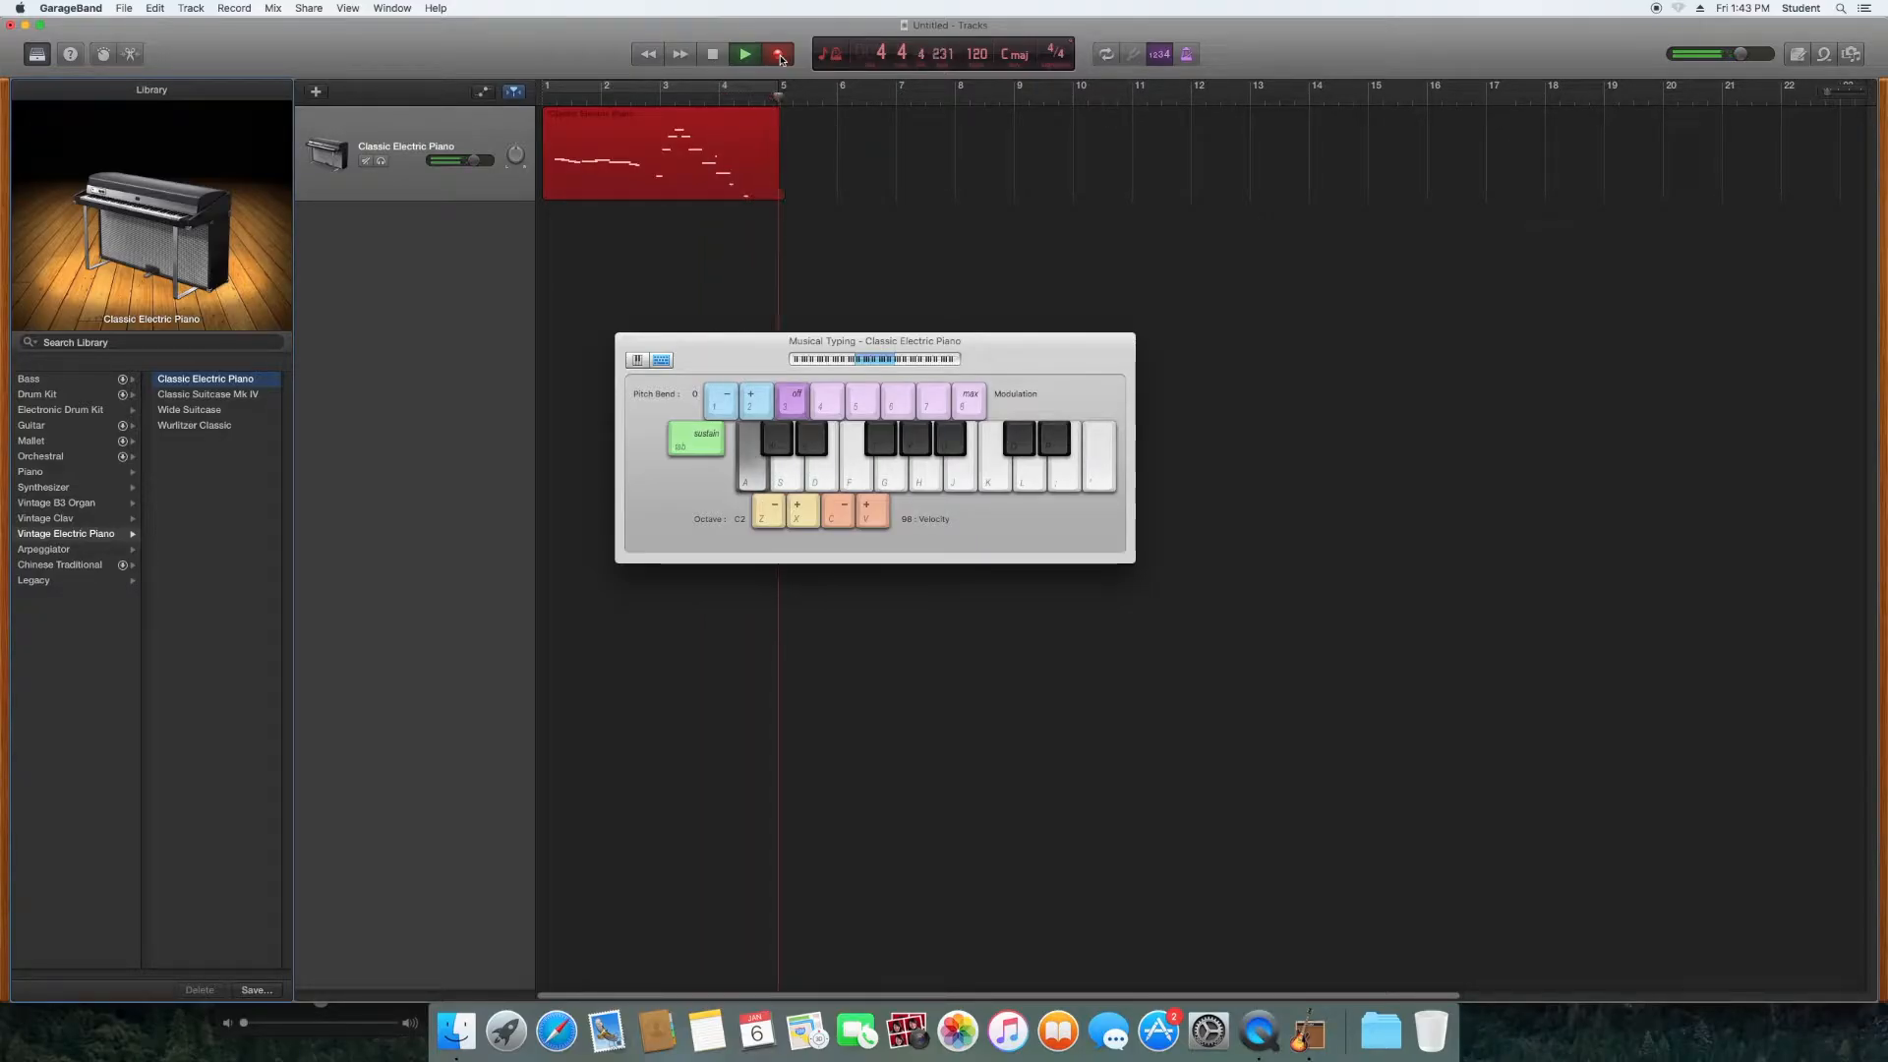
key(space)
Step: Toggle the Musical Typing keyboard off and on several times, finishing with it hidden
key(super+k)
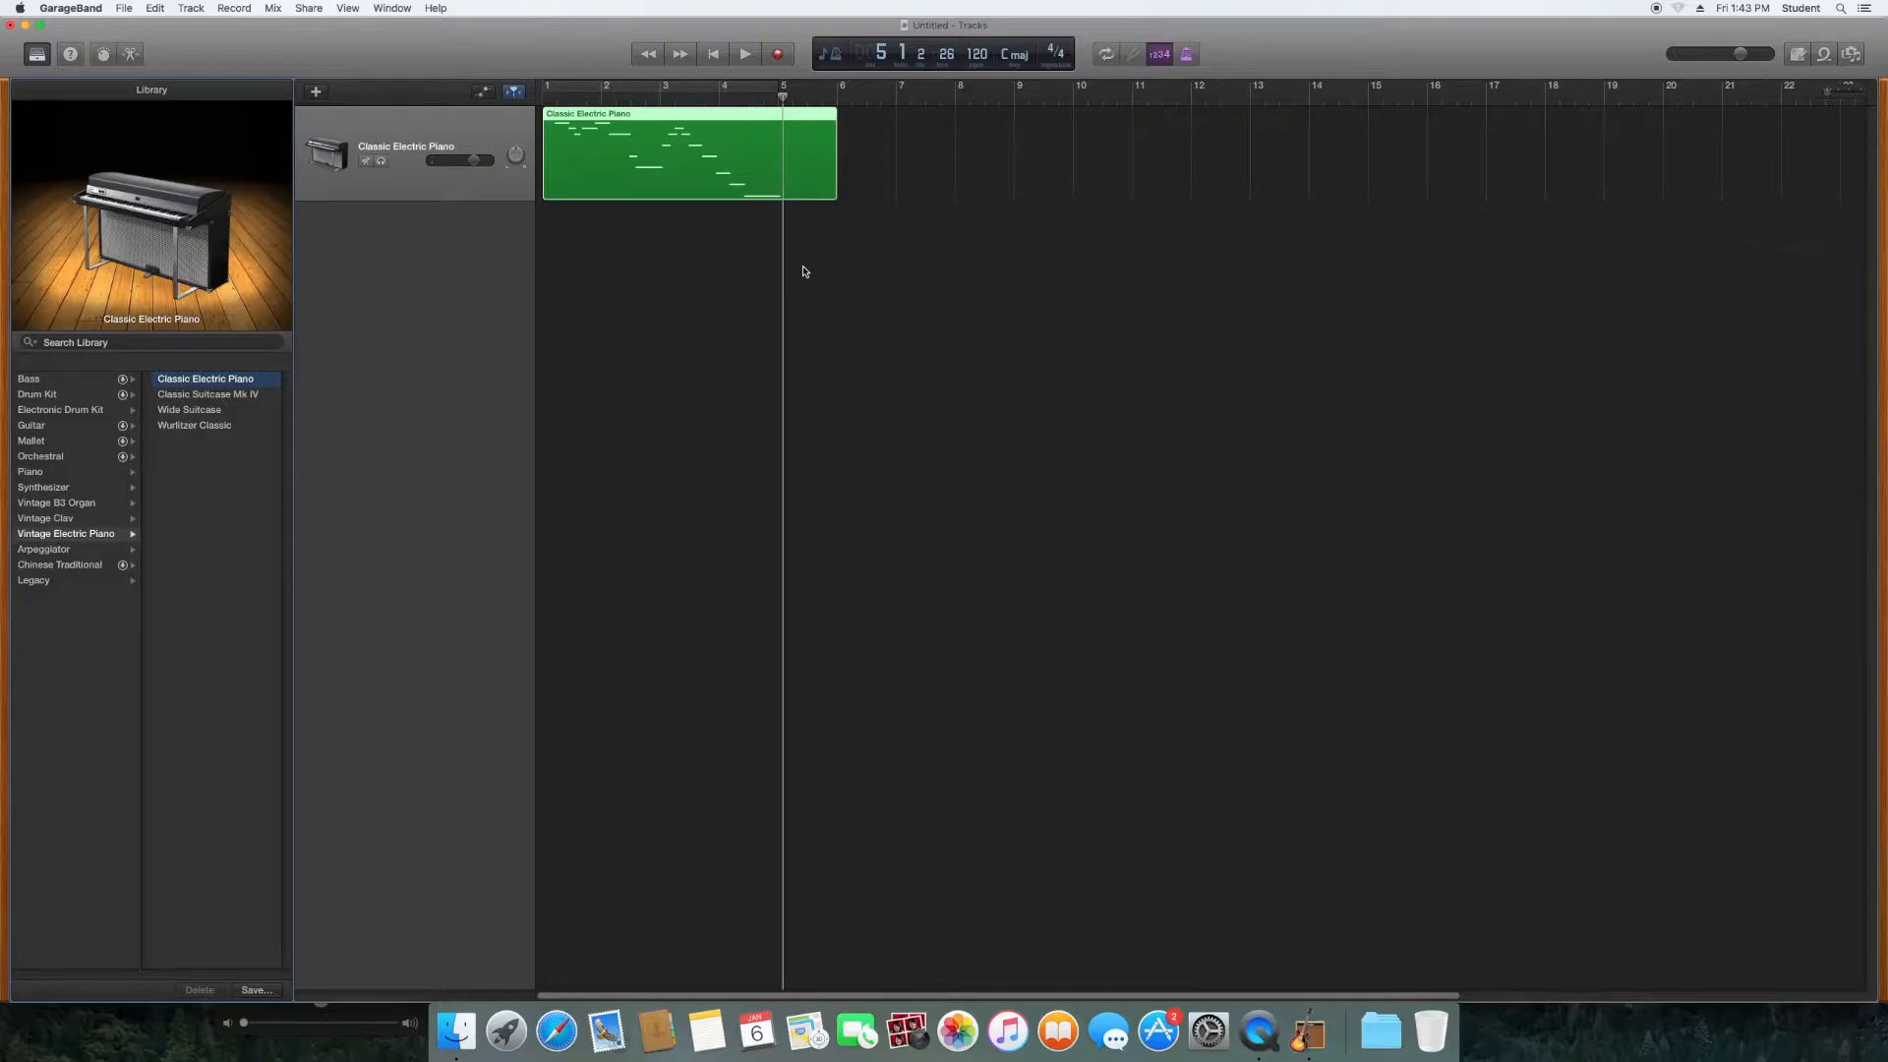
key(super+k)
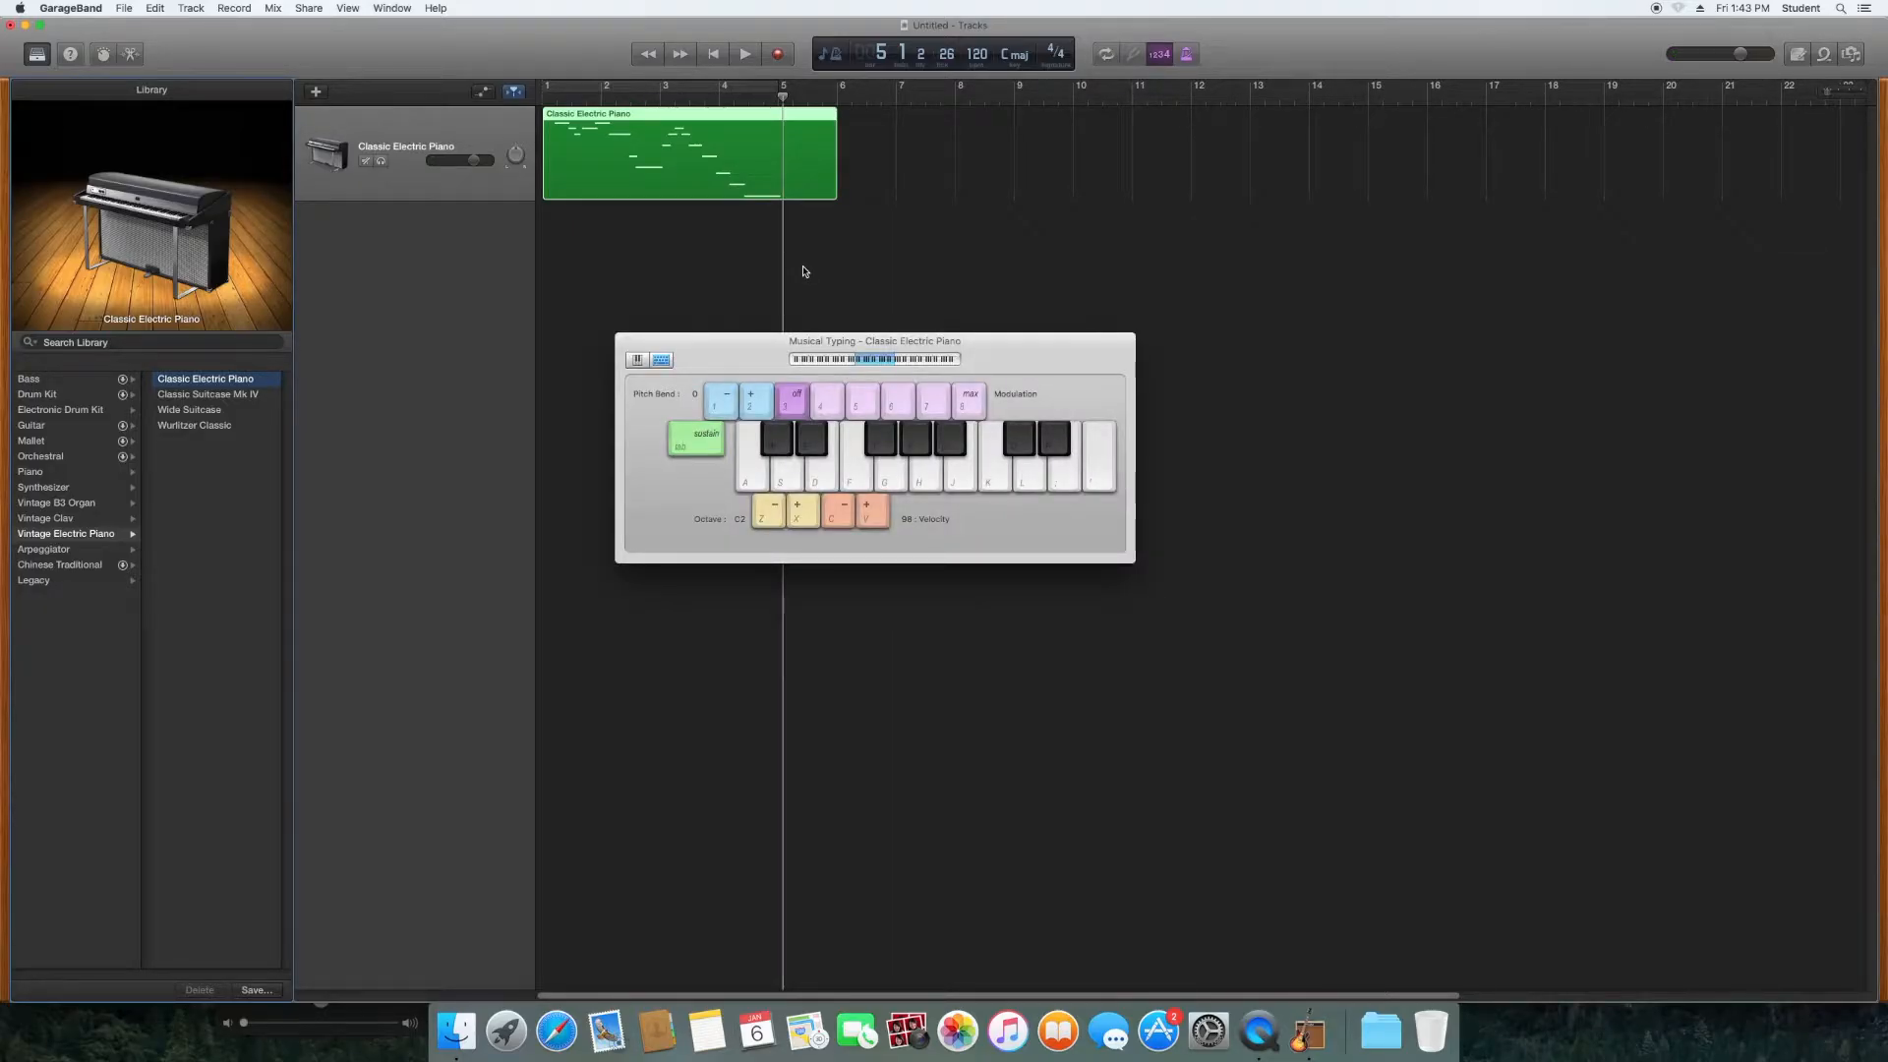
key(super+k)
key(super+k)
key(super+k)
key(super+k)
key(super+k)
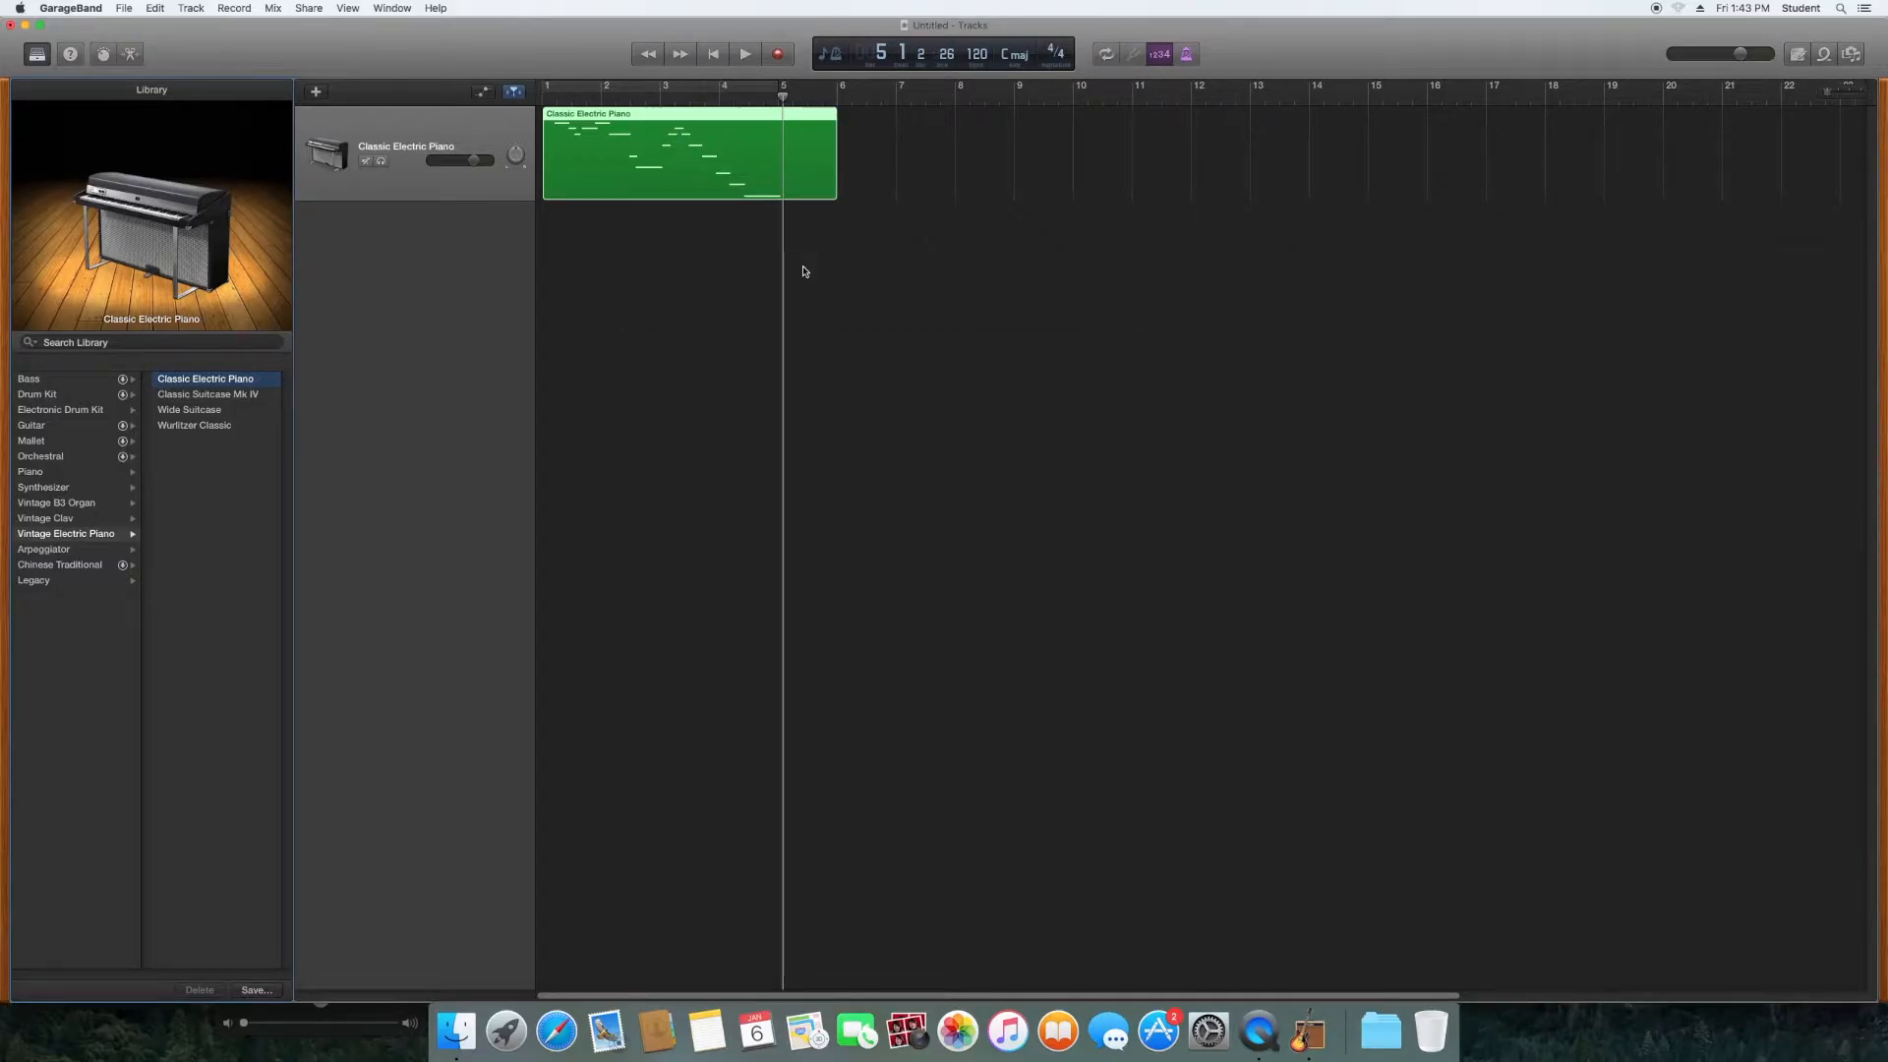
click(393, 8)
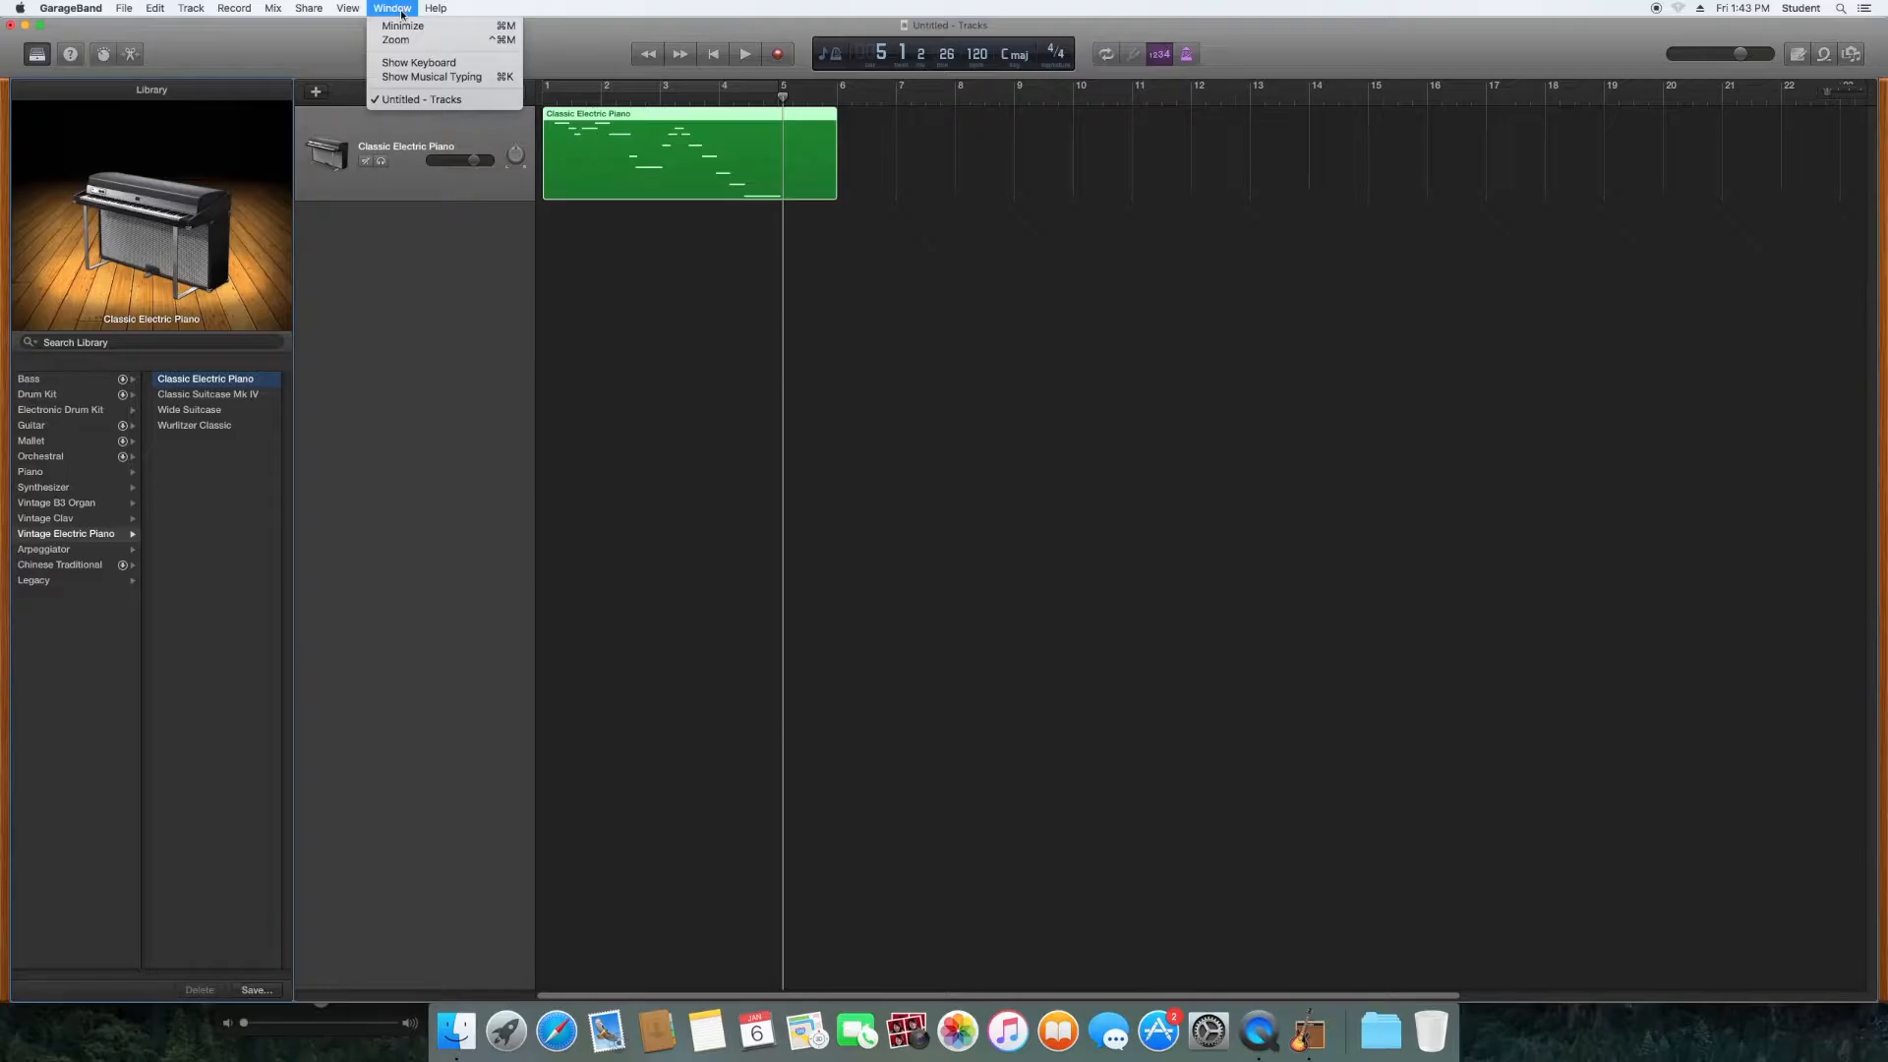
click(444, 79)
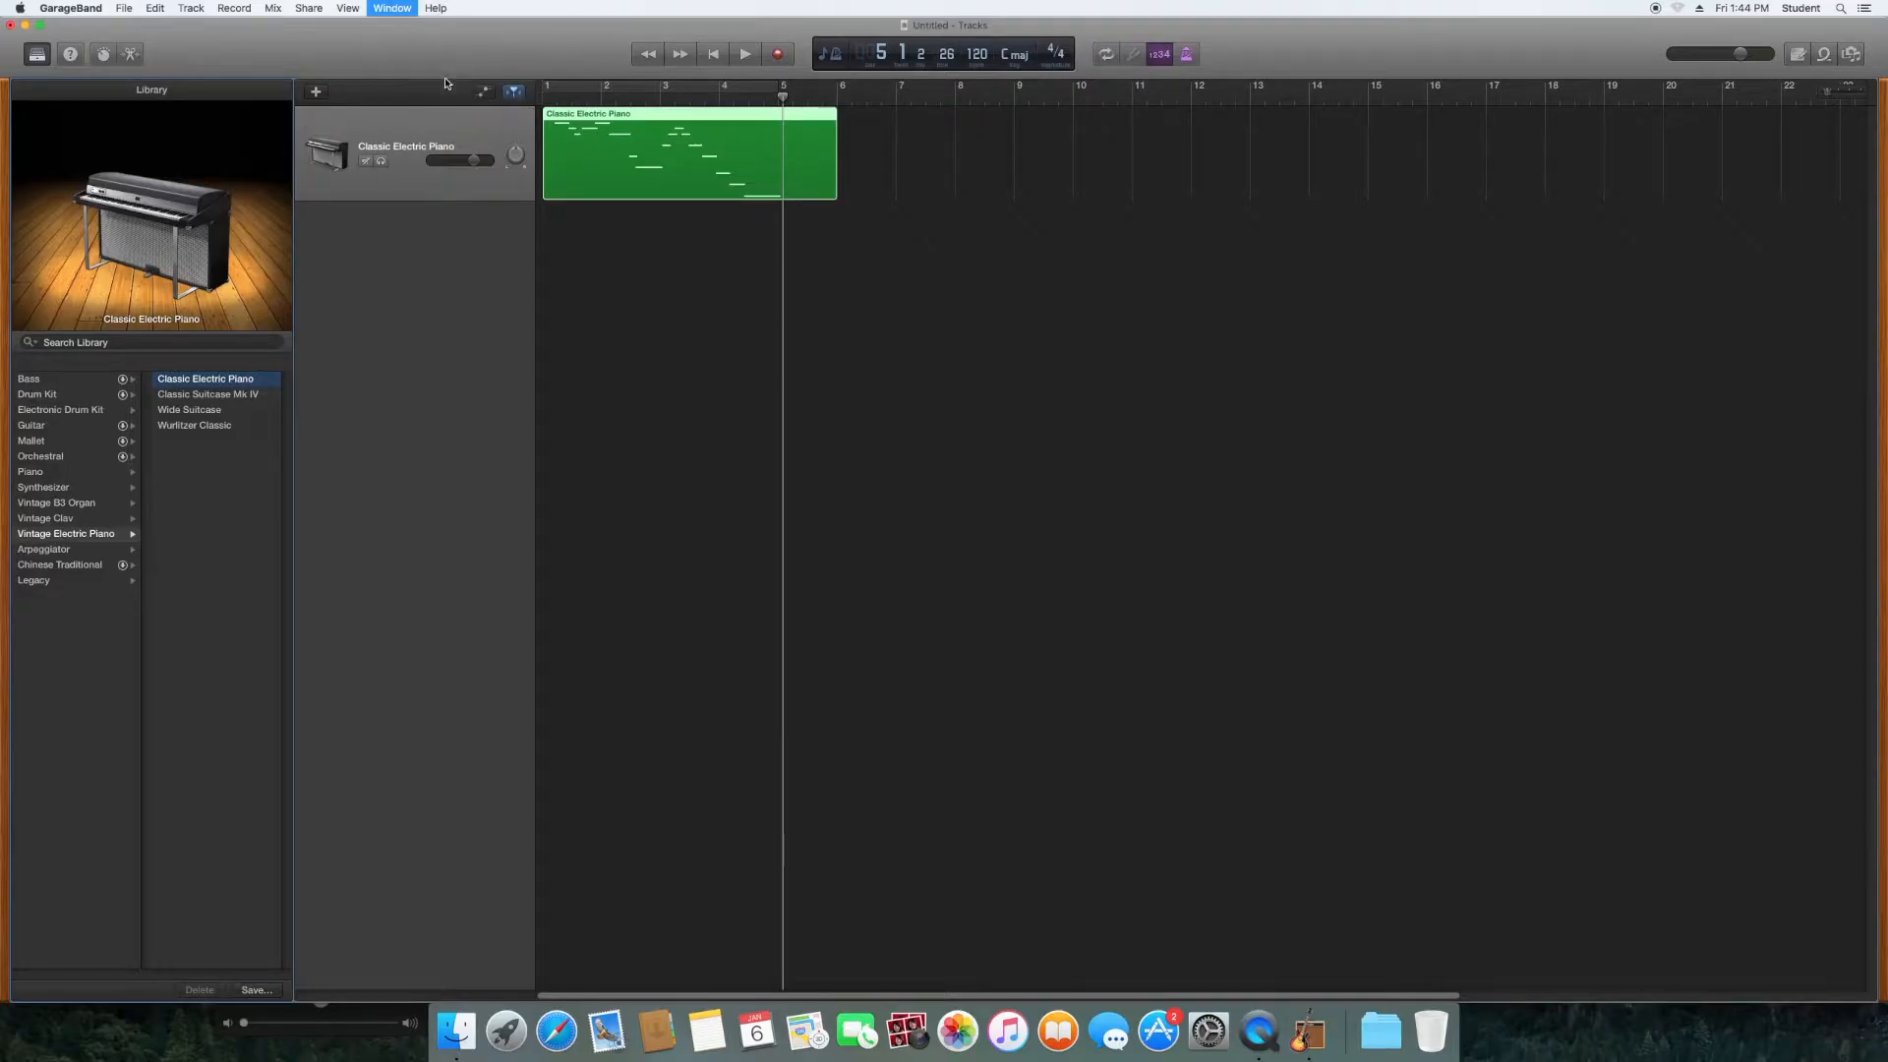
key(super+k)
Step: Play the recorded melody from the start of the project and stop near the end of bar 4
key(Return)
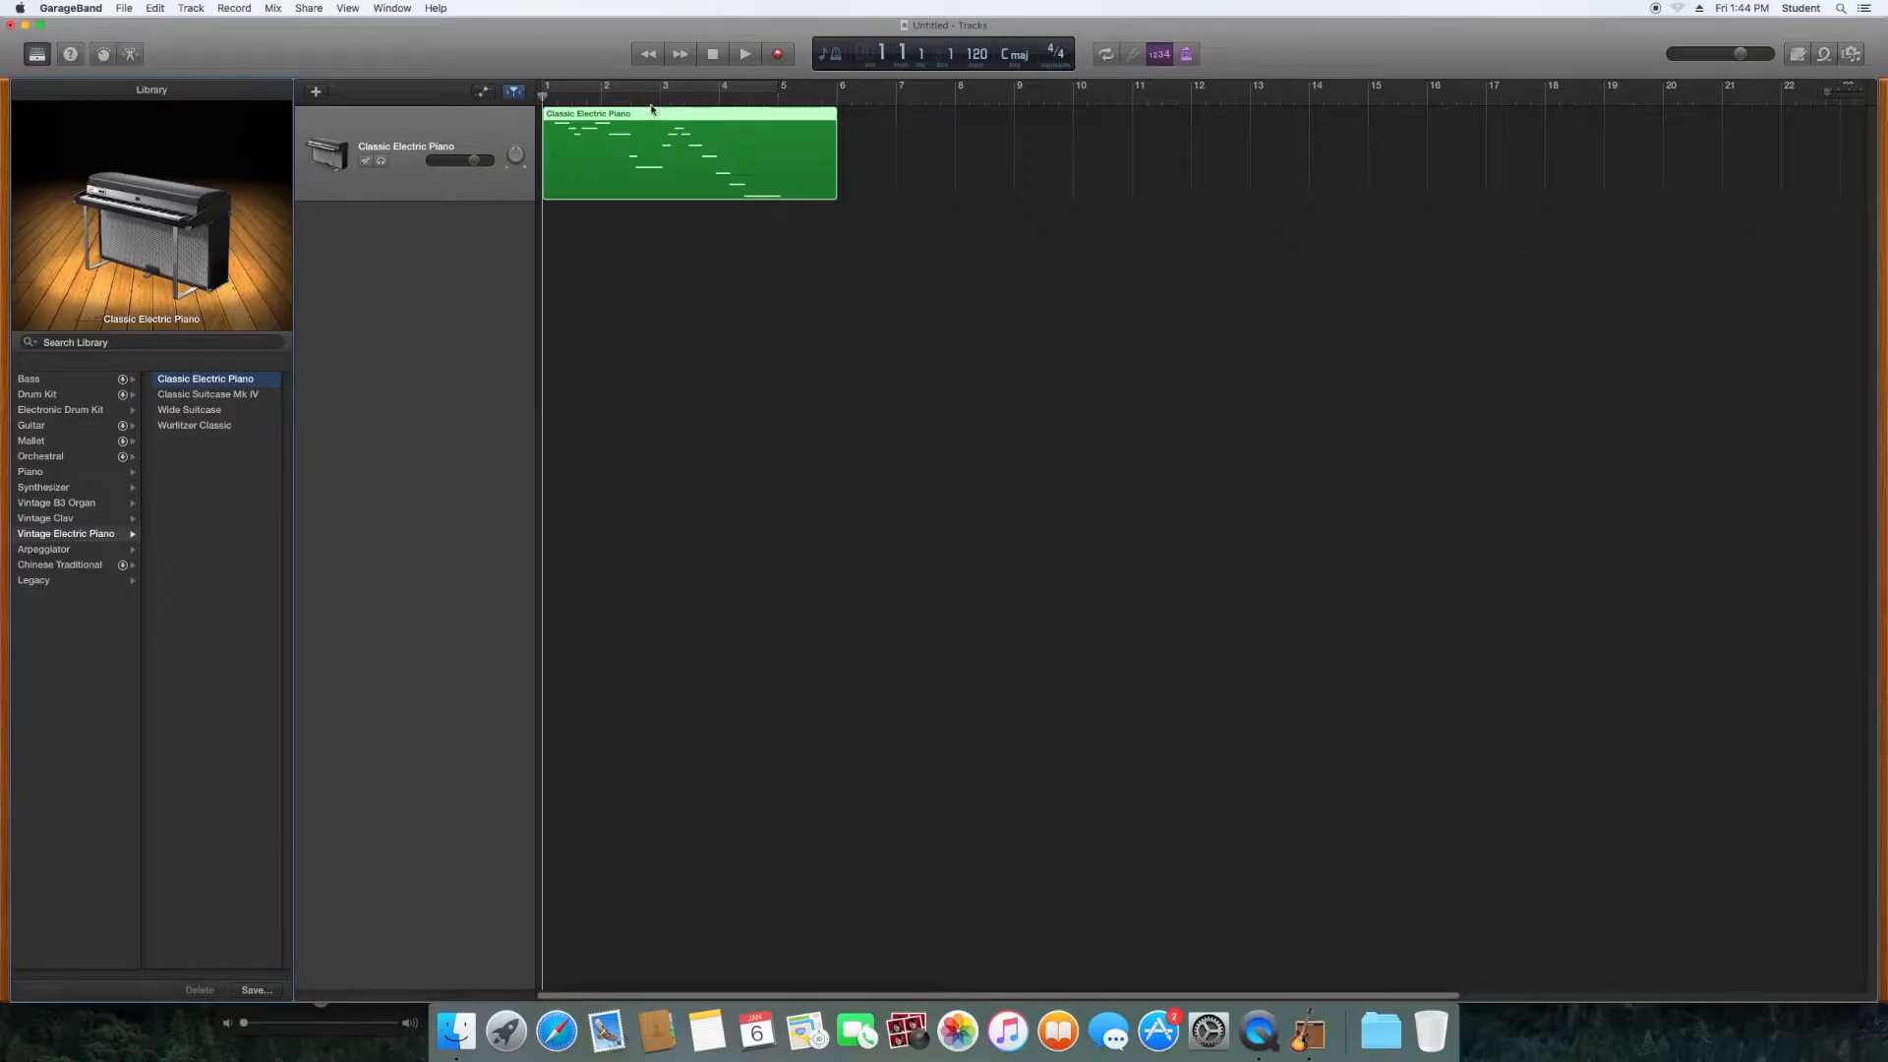
key(space)
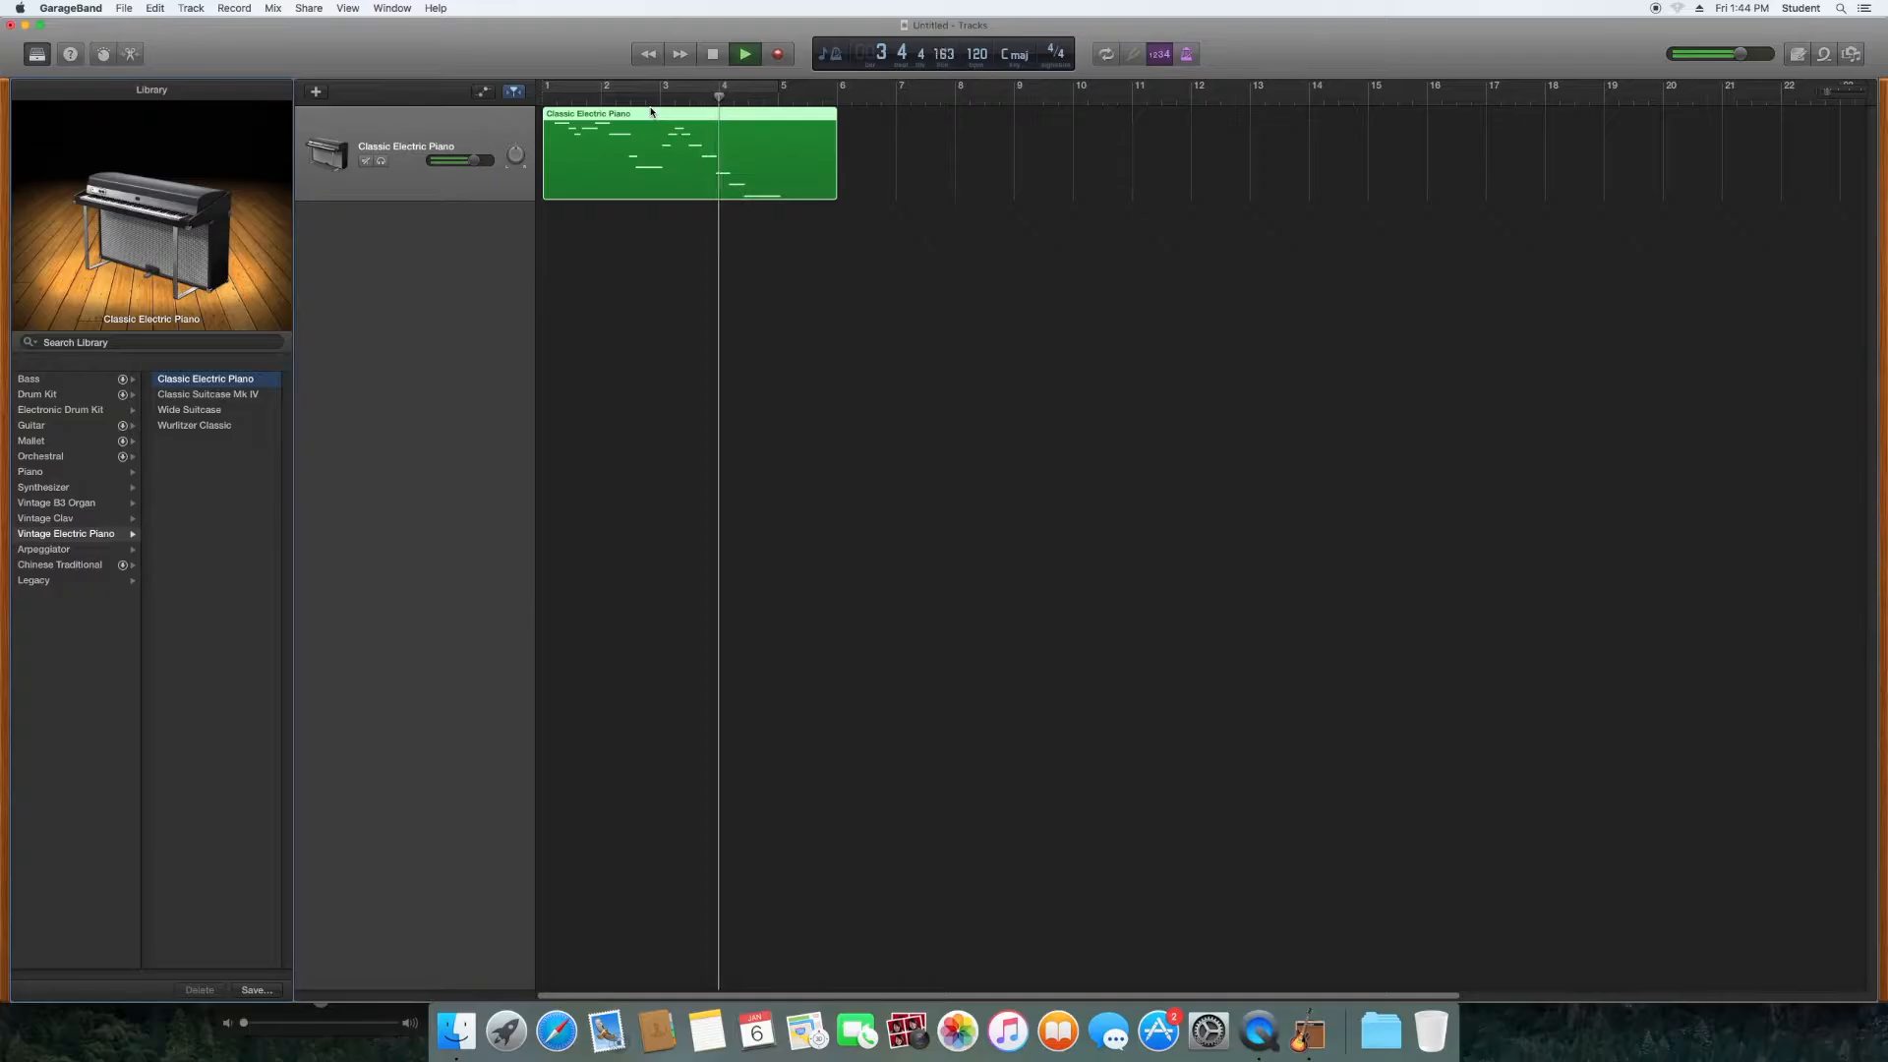
key(space)
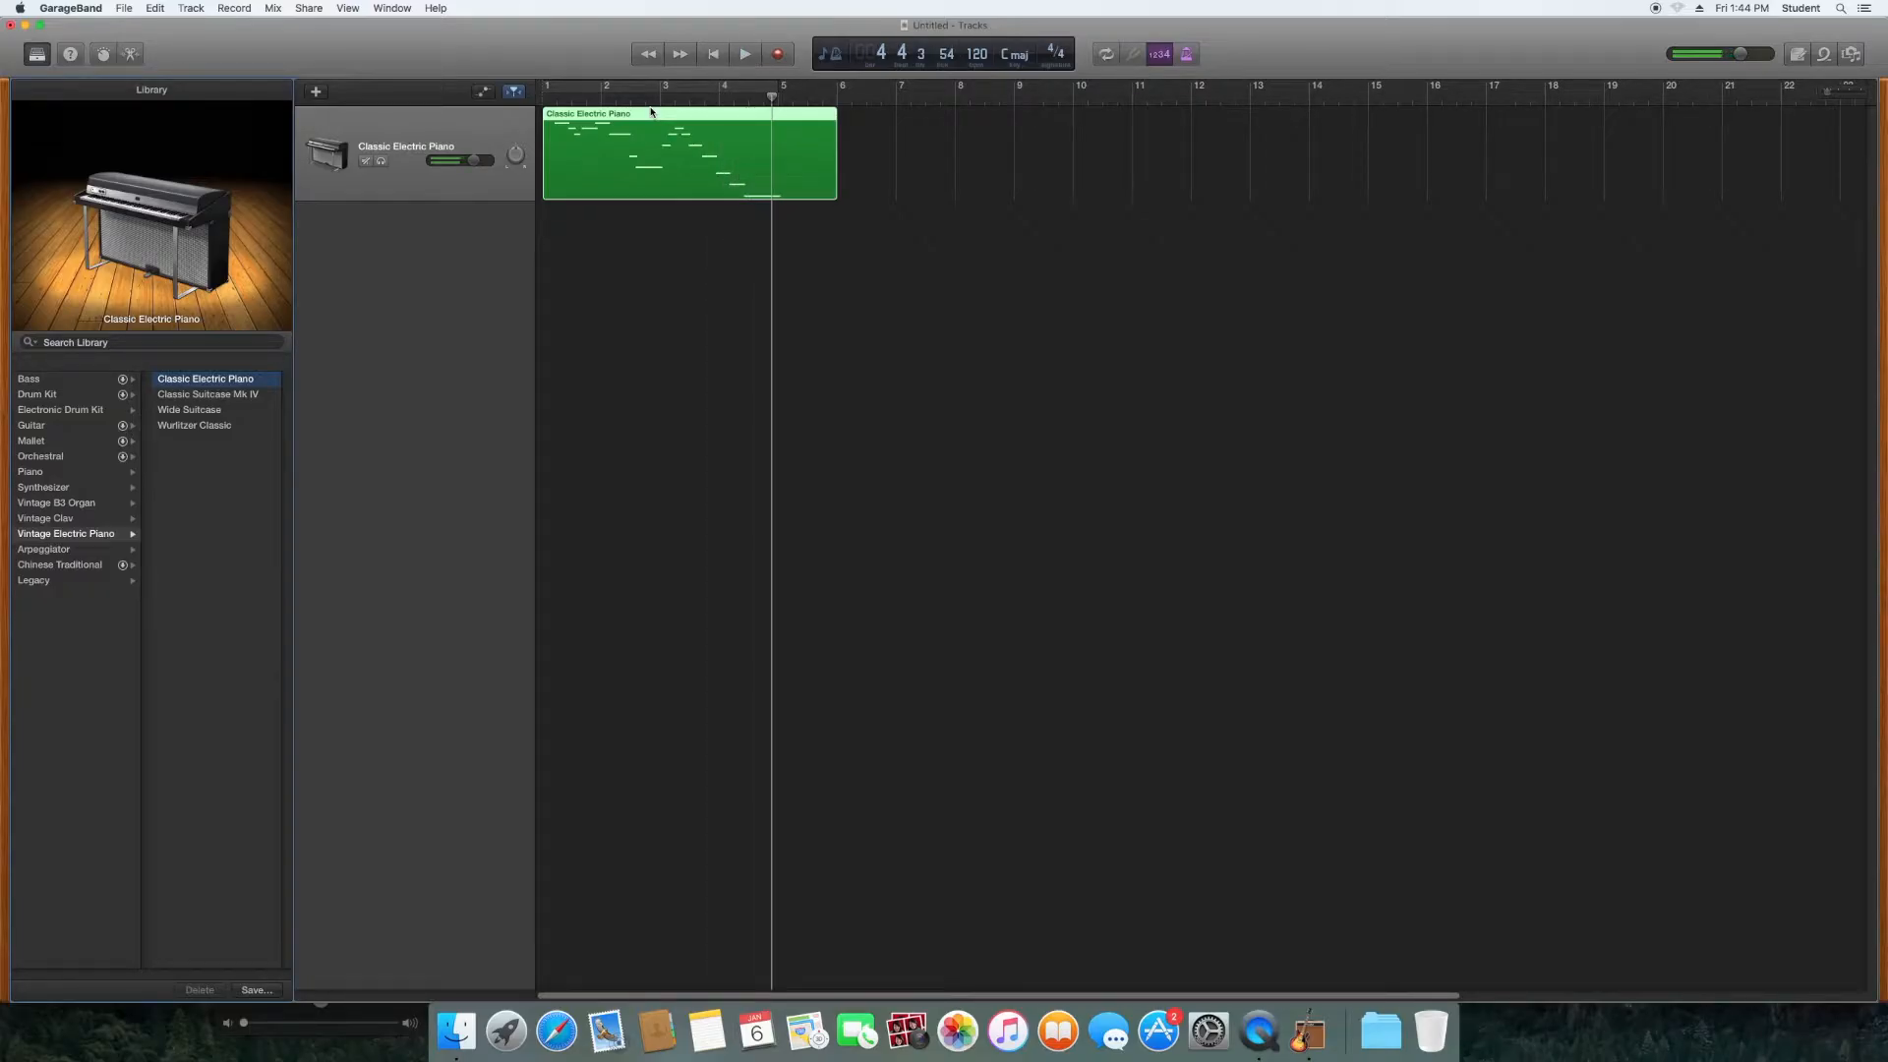
Step: Trim the piano region to end at bar 5 and turn on a cycle area covering bars 1 to 4
drag(835, 163, 772, 160)
key(c)
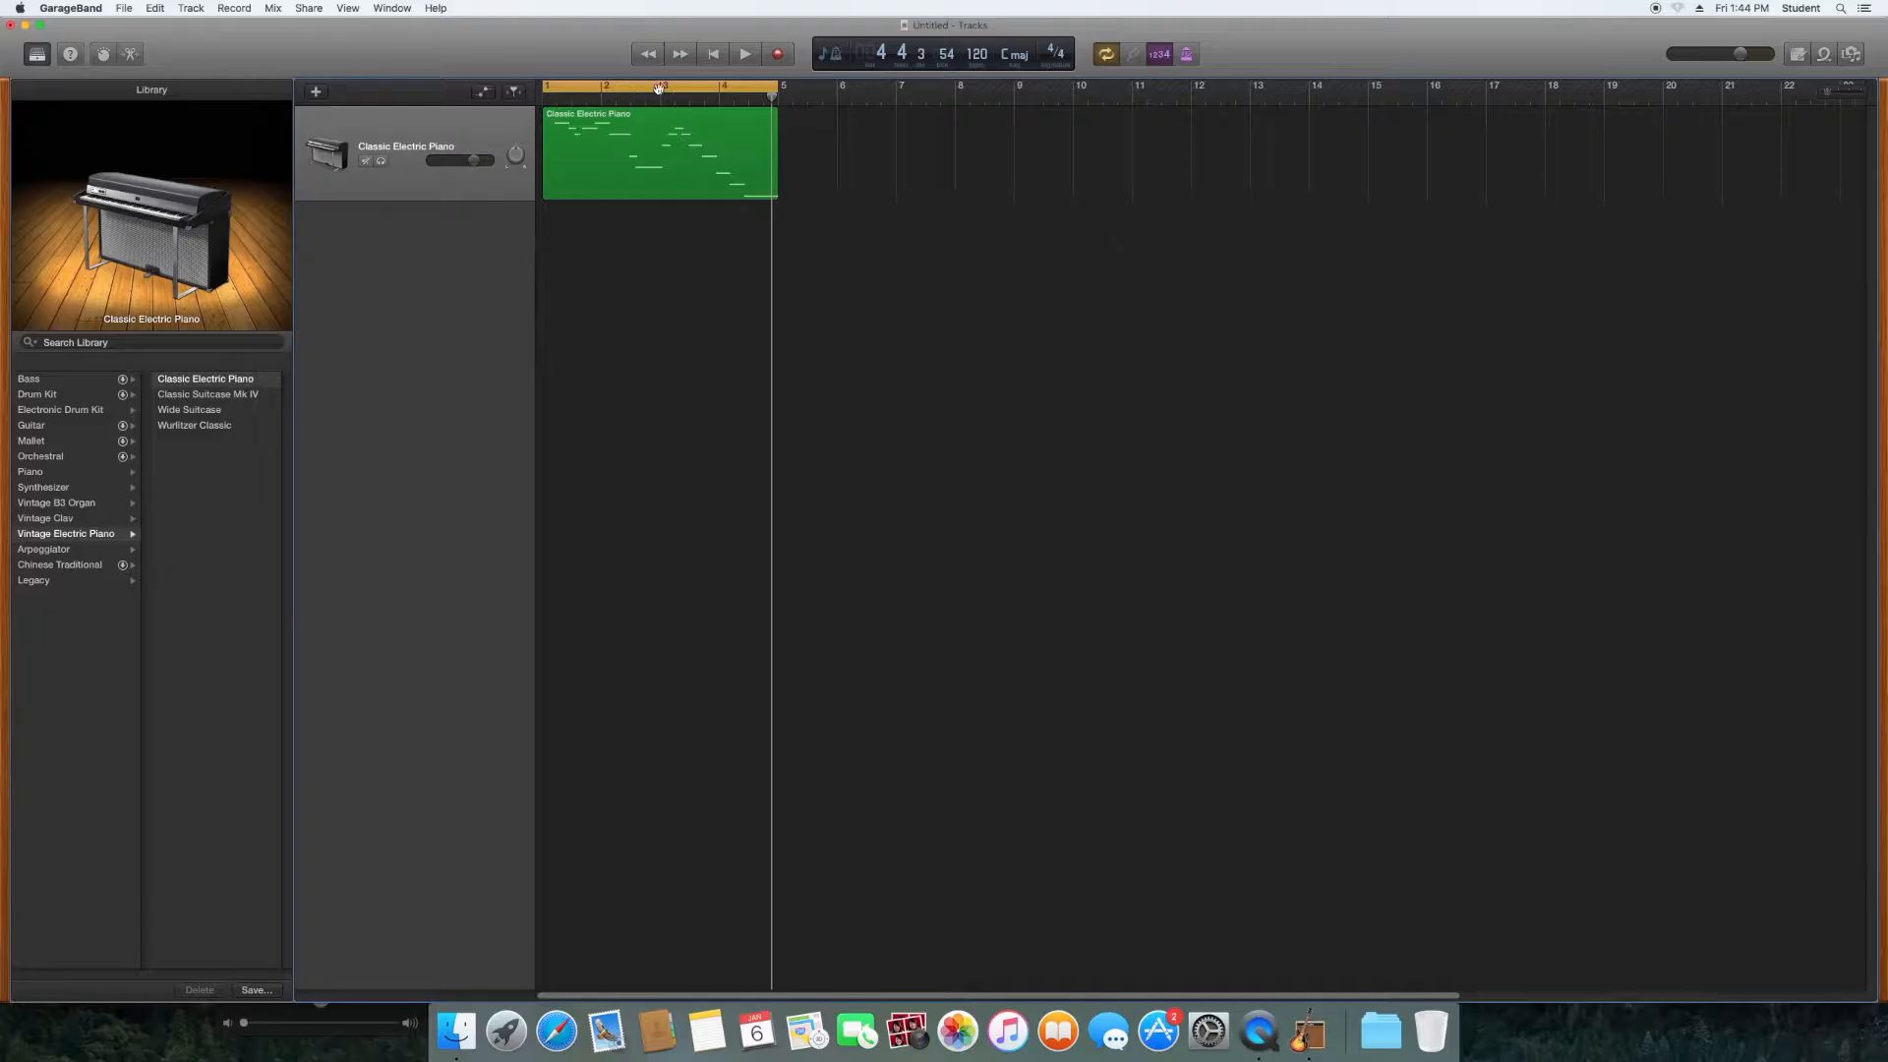
mouse_move(785, 93)
mouse_down()
mouse_move(1040, 93)
mouse_move(710, 81)
mouse_move(842, 87)
mouse_move(776, 86)
mouse_up()
Step: Play part of the cycled region, turn on the metronome and listen to the region again with the click
key(space)
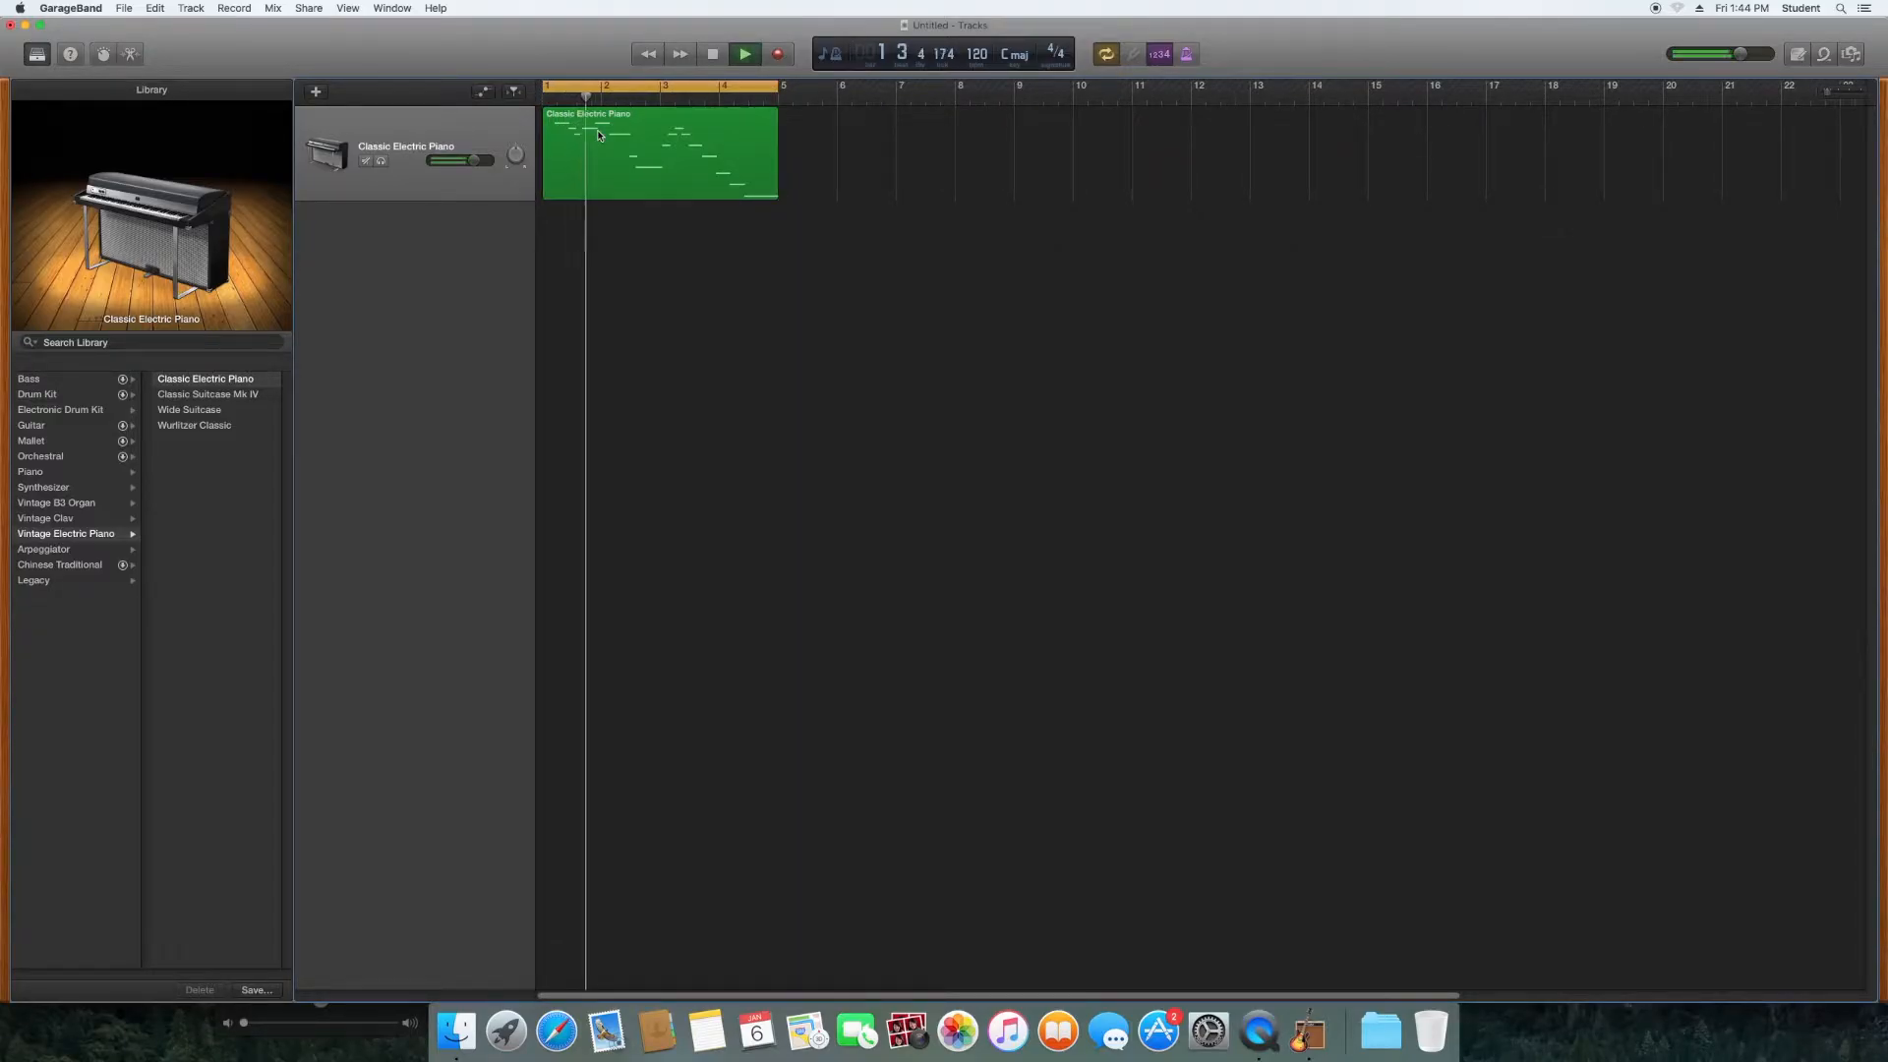
key(space)
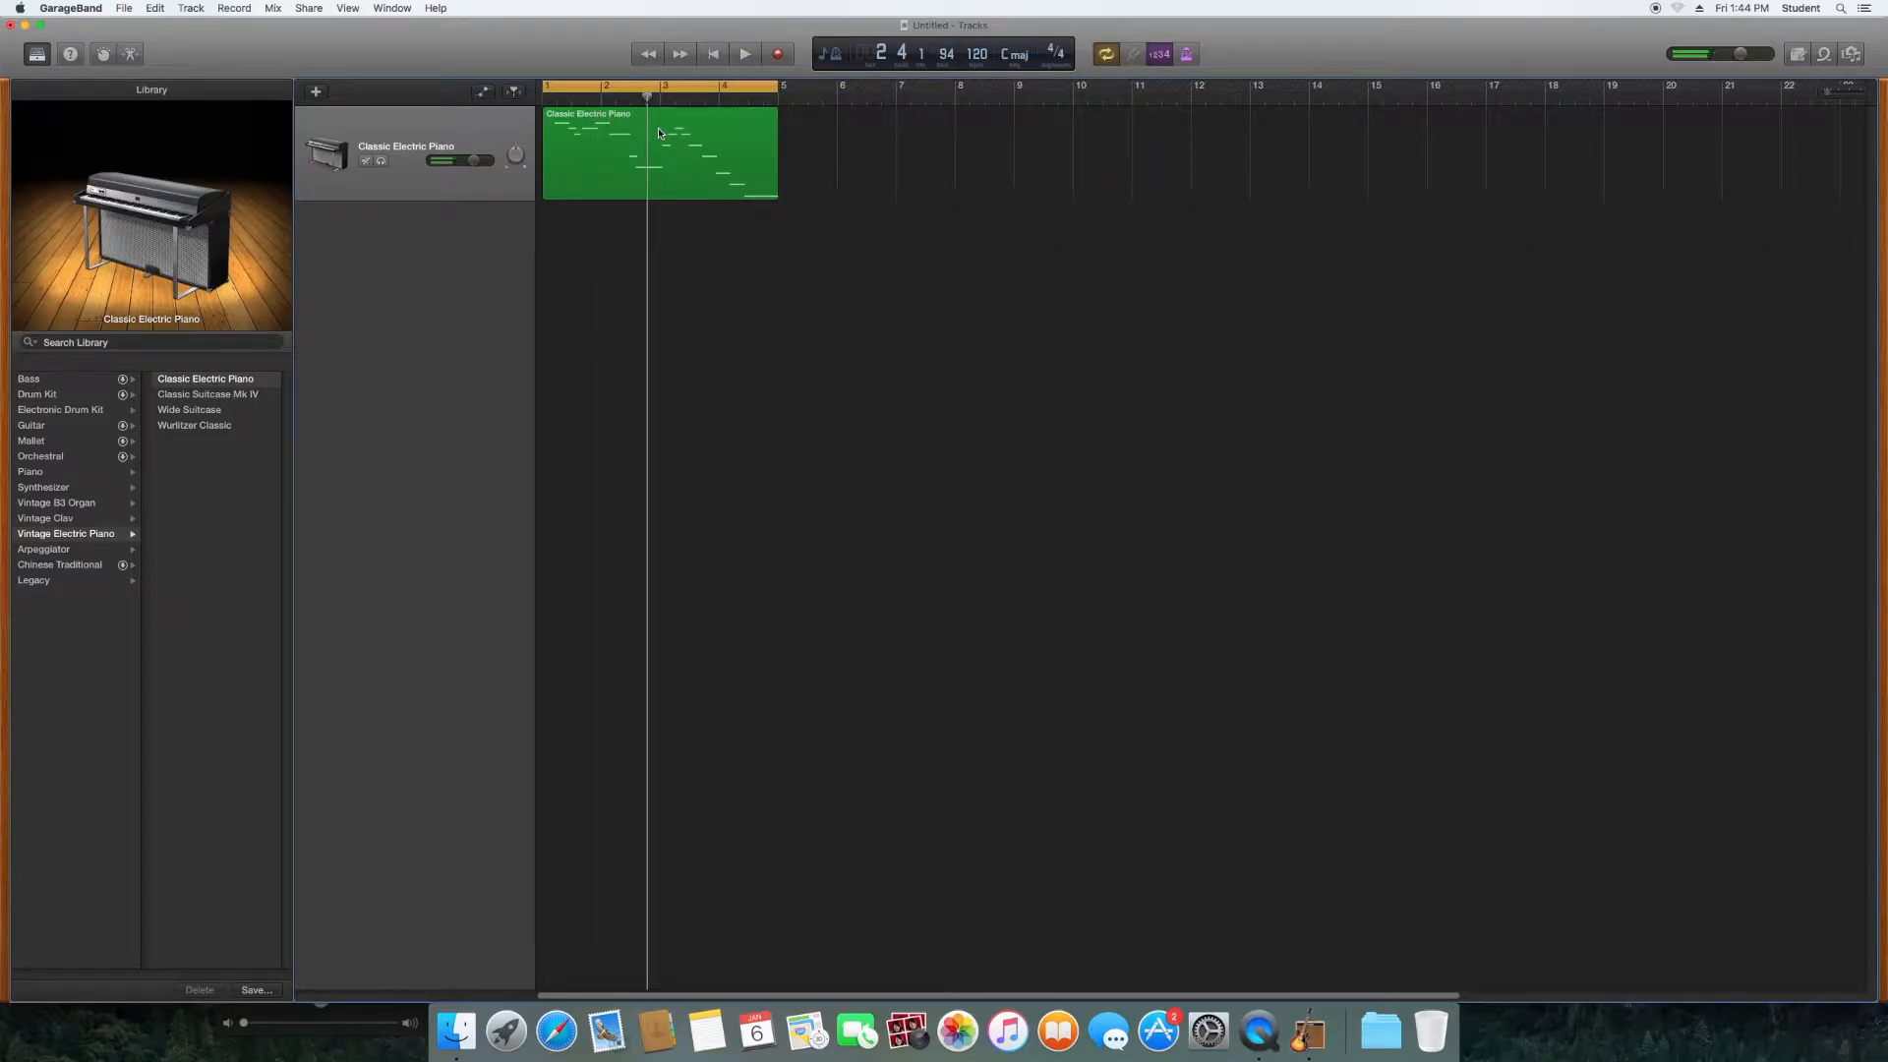
click(1186, 55)
key(space)
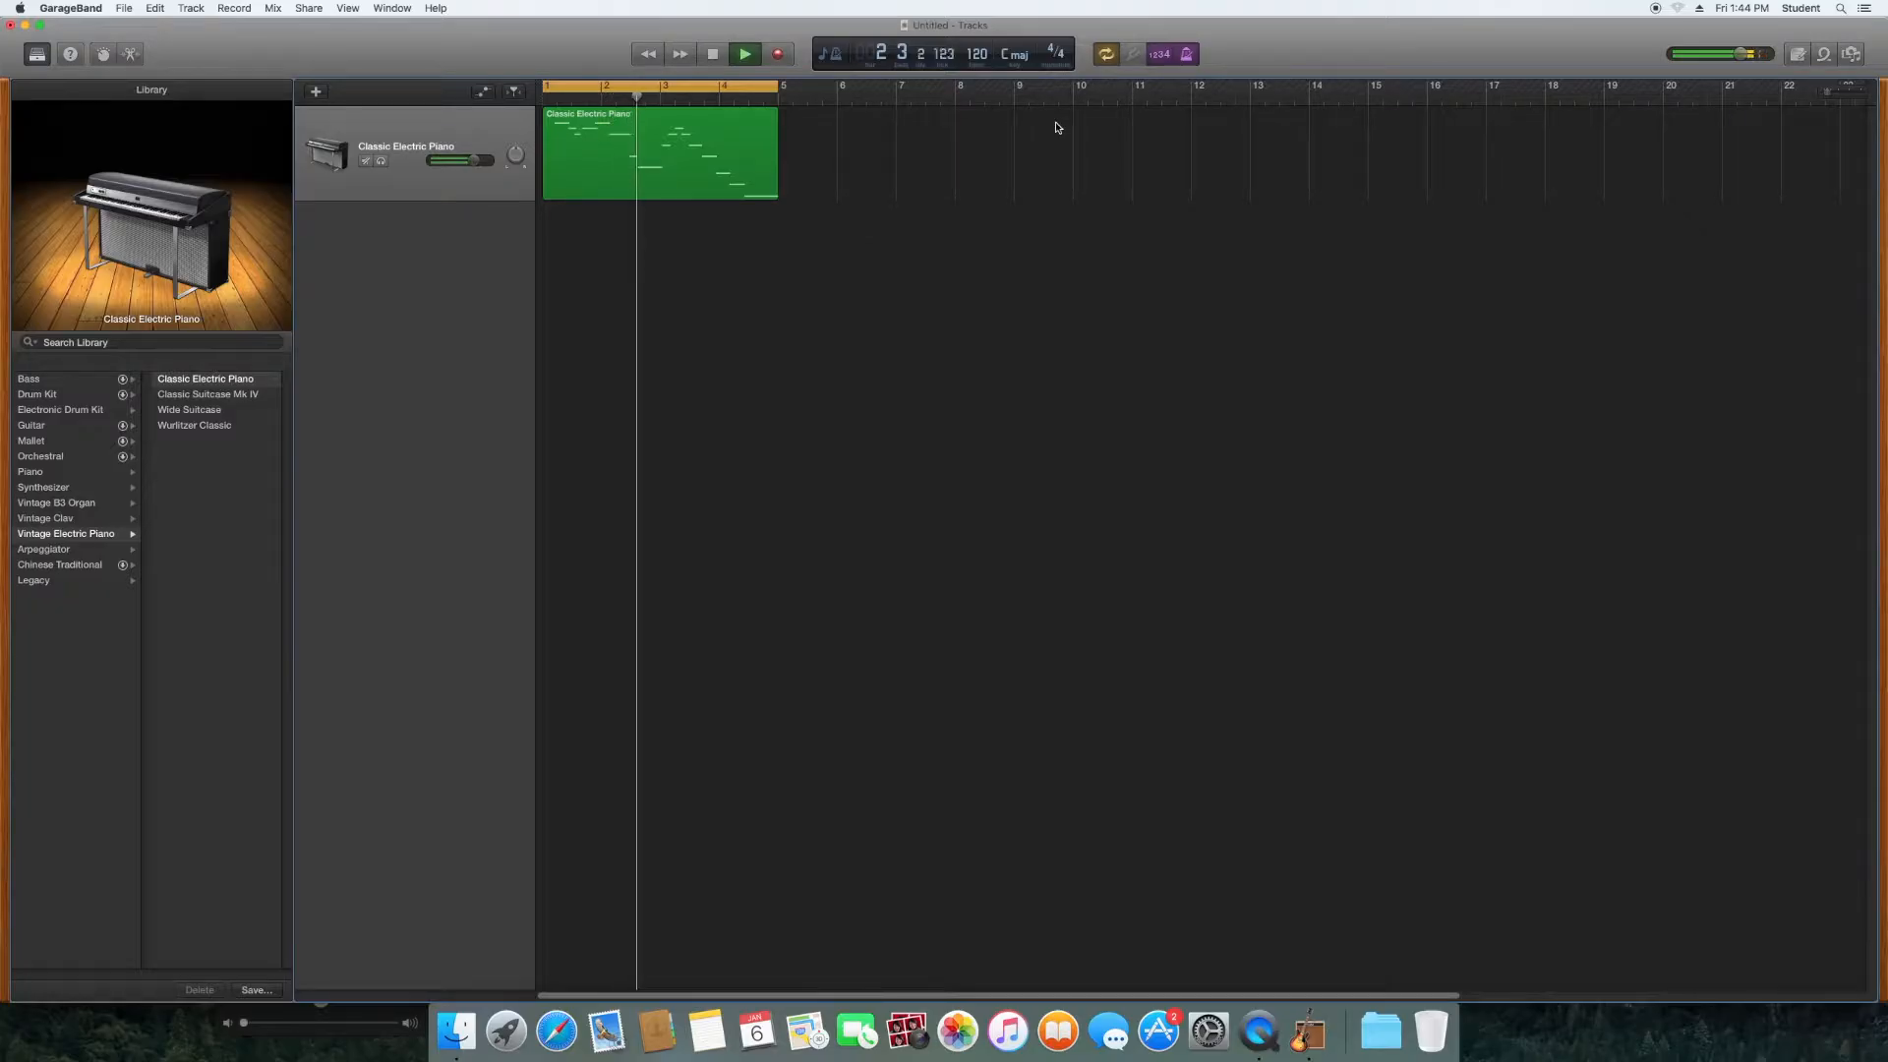
key(space)
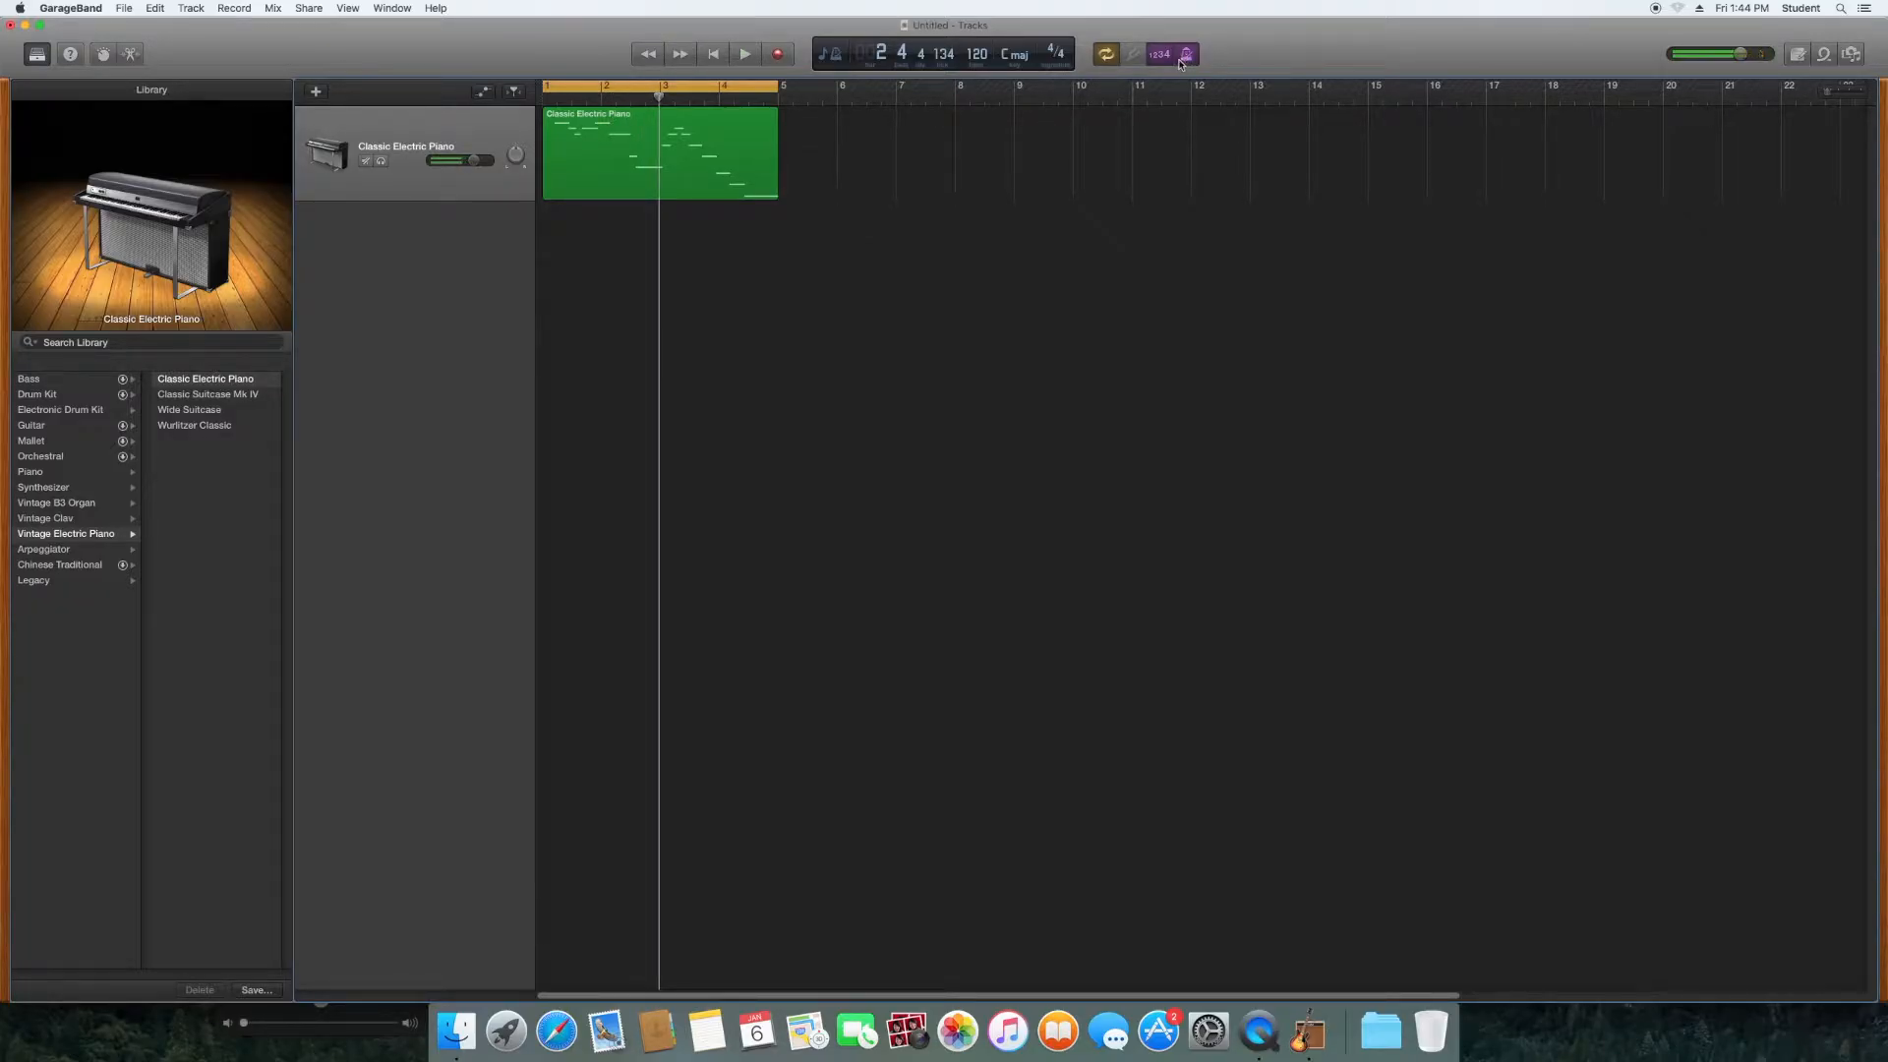
Step: Open the Classic Electric Piano region in the Piano Roll editor and enlarge the editor pane
click(750, 133)
double_click(749, 128)
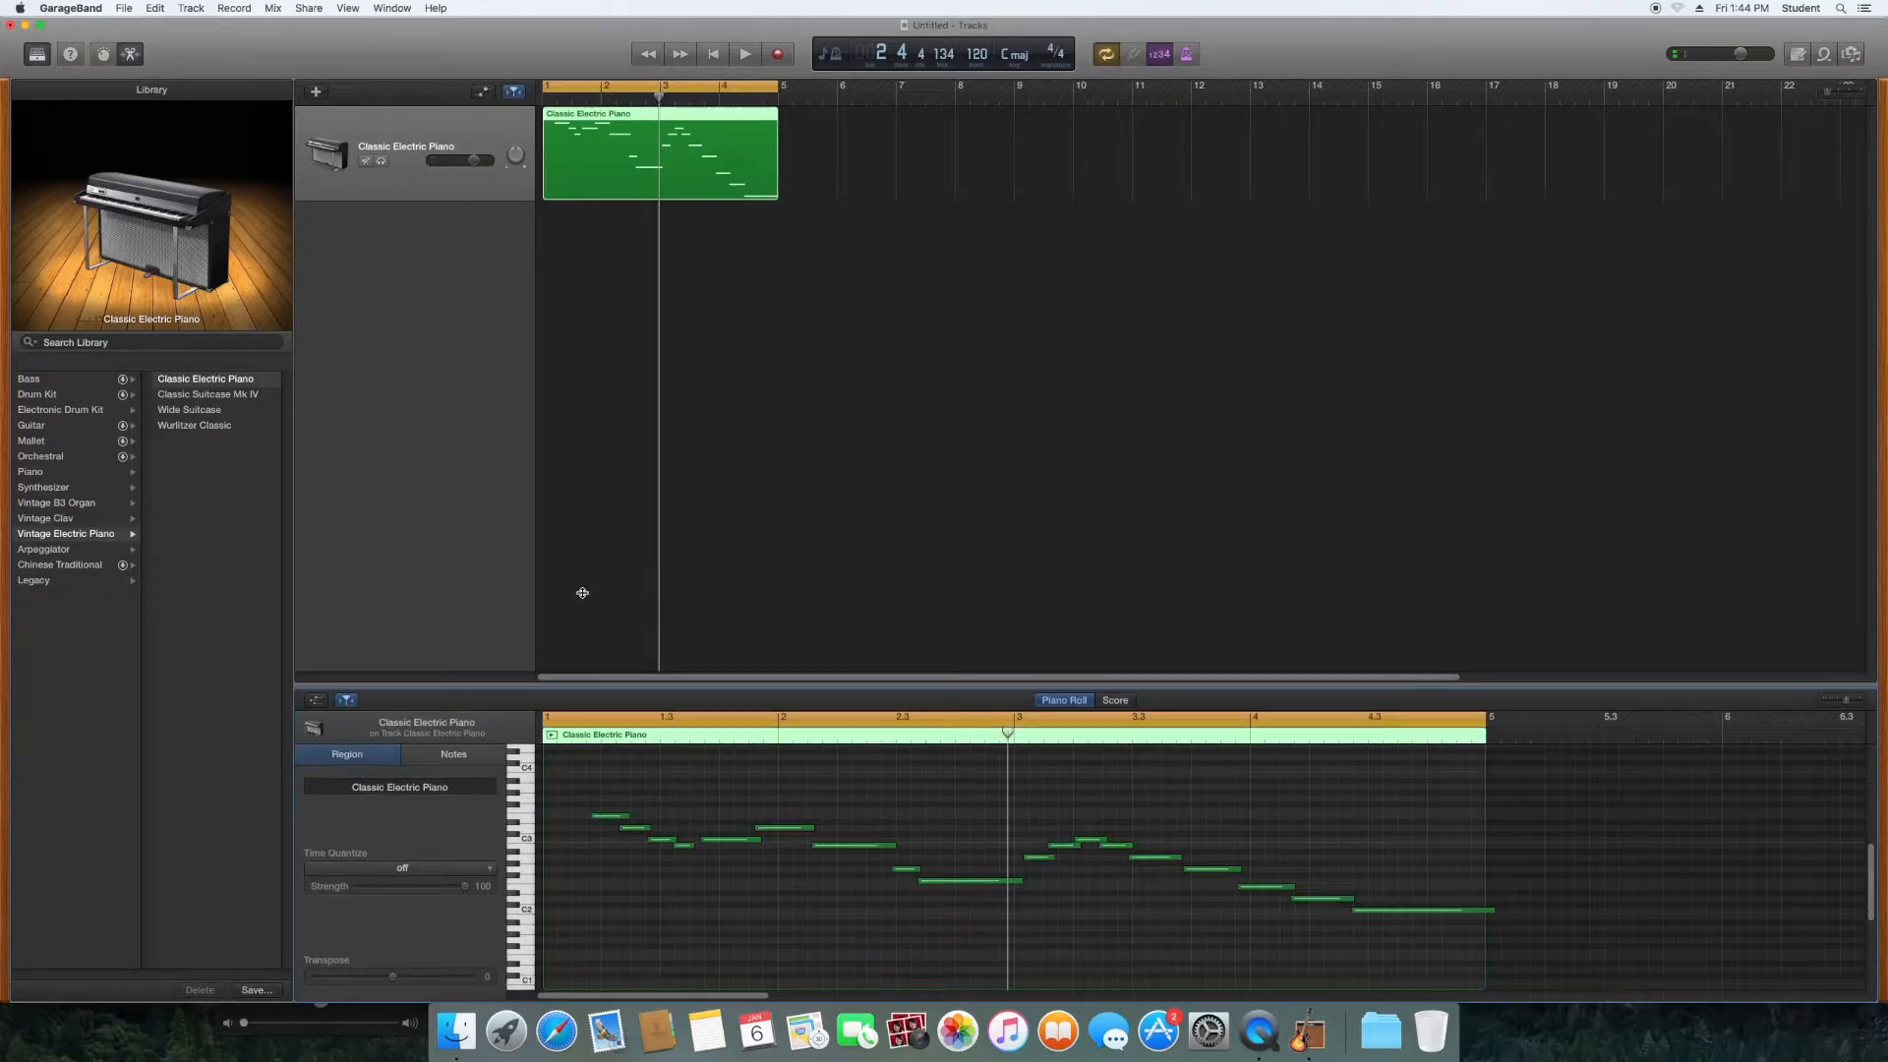
drag(577, 691, 582, 577)
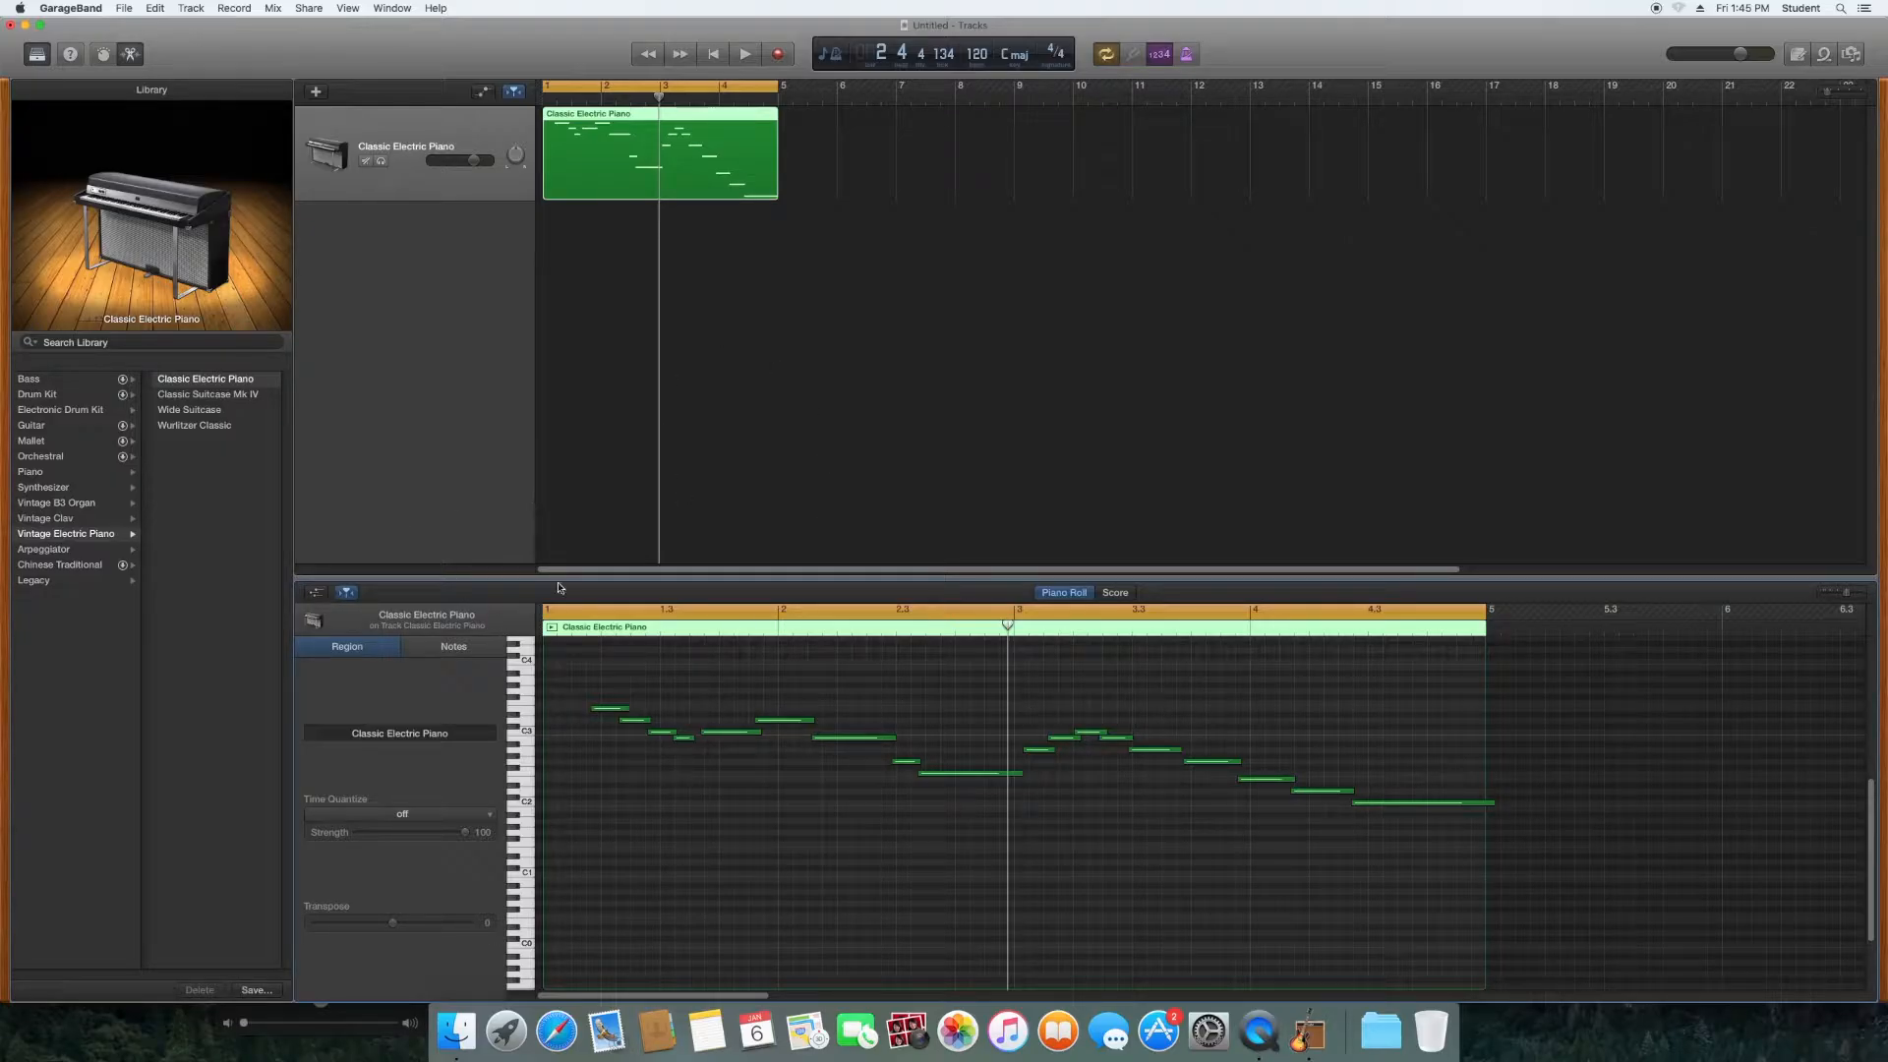
Step: Change the track's sound to Lush Arp Layers from the Arpeggiator Synth Layers and play the region from the start
click(90, 550)
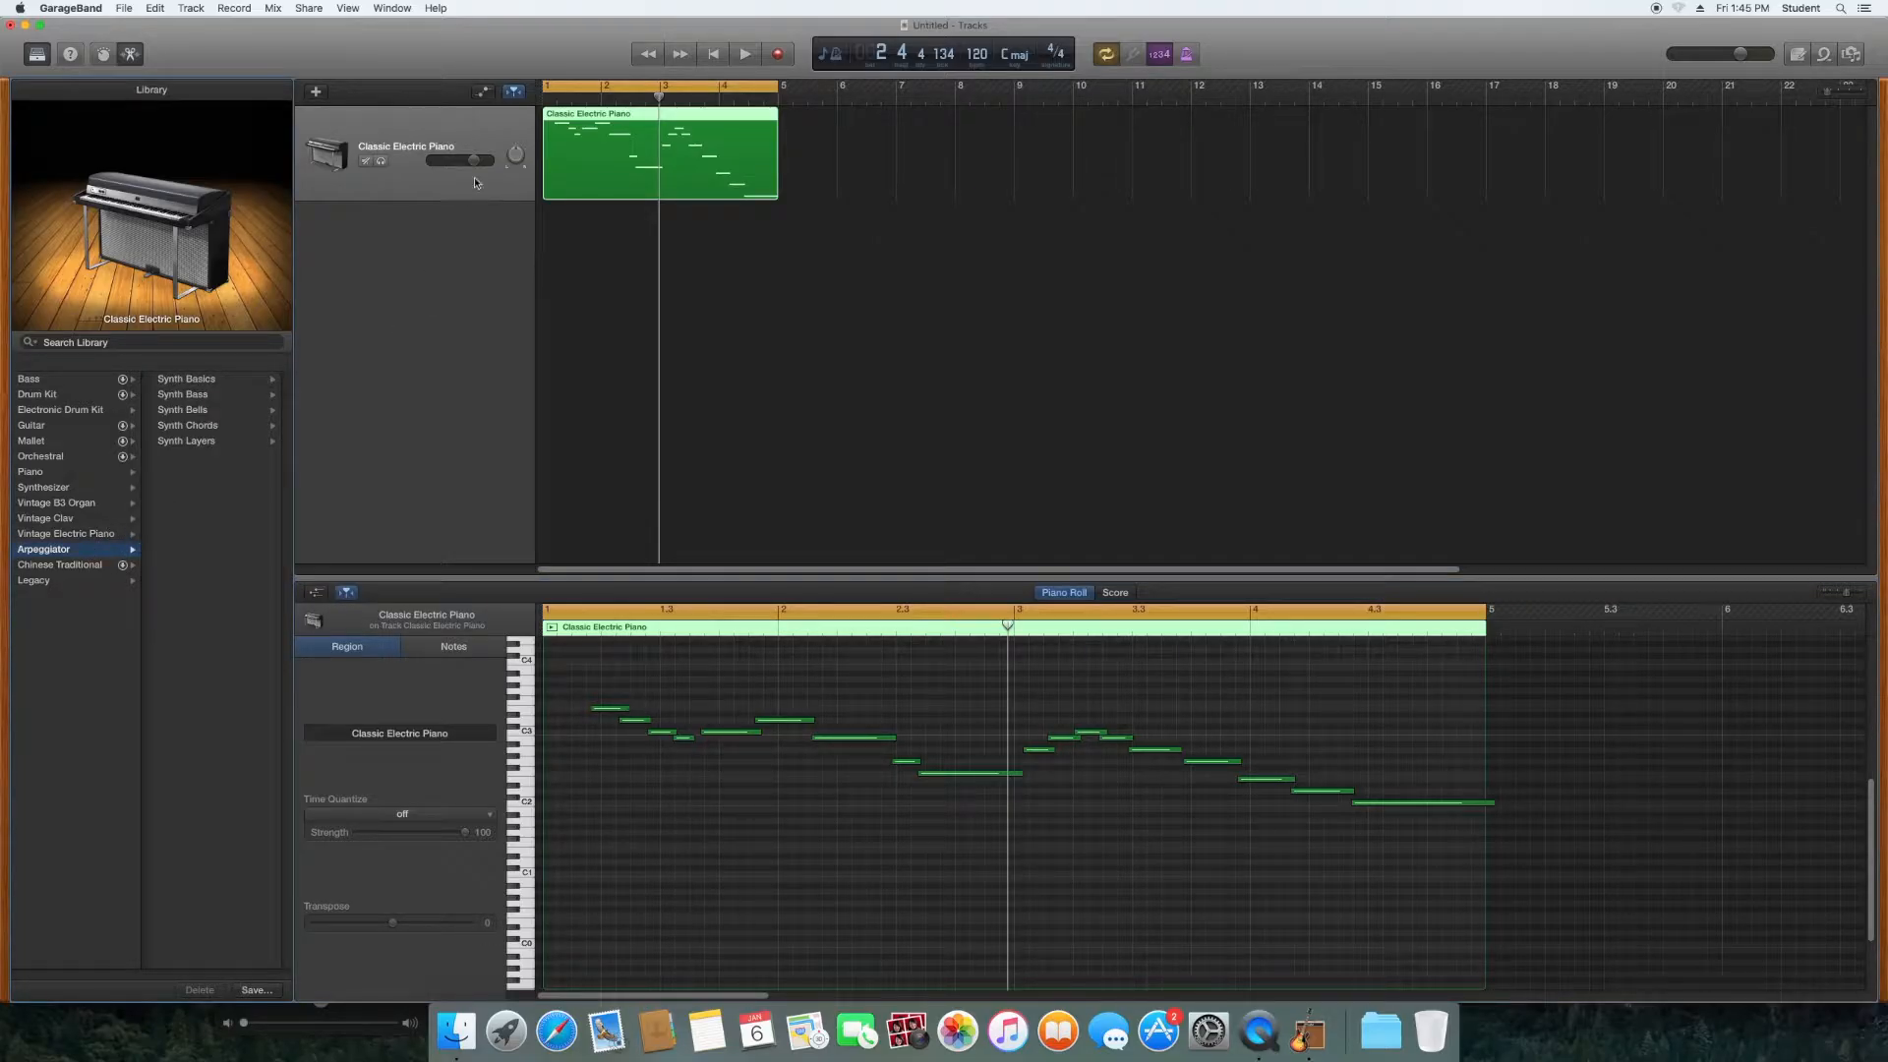
click(193, 442)
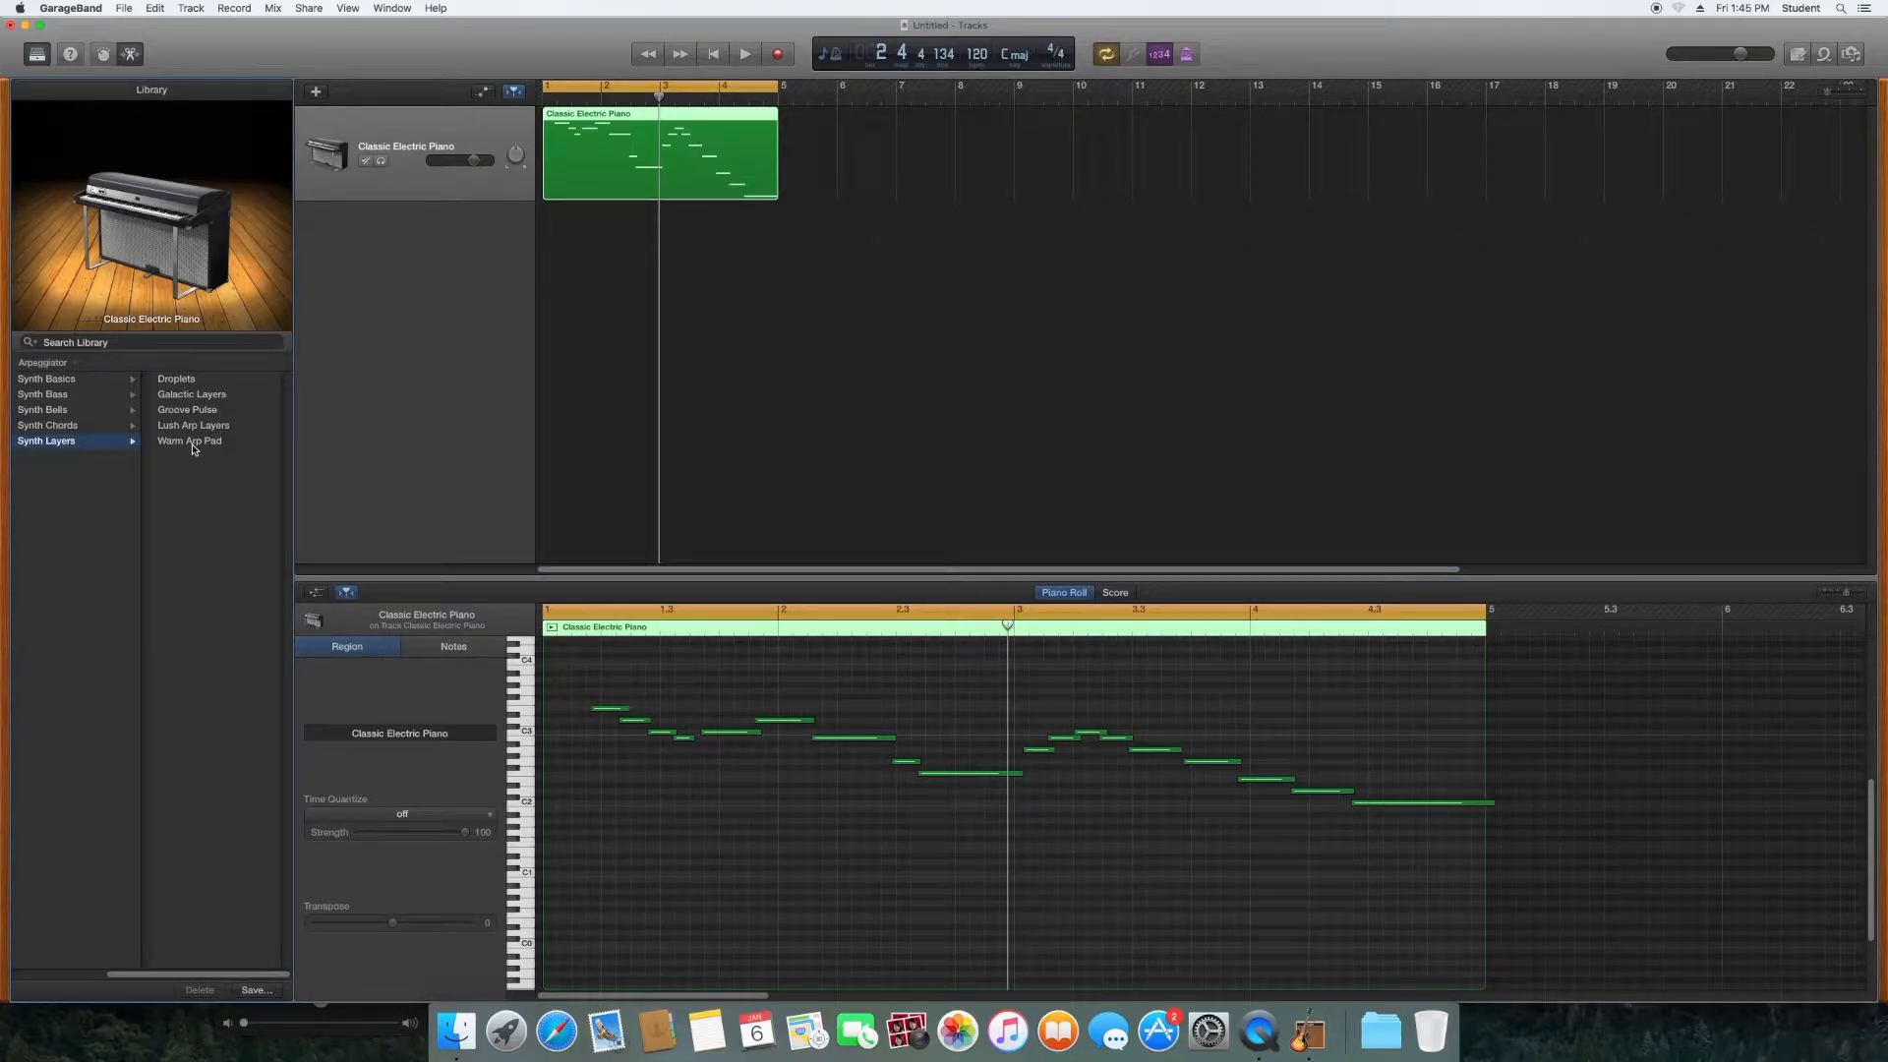
click(193, 429)
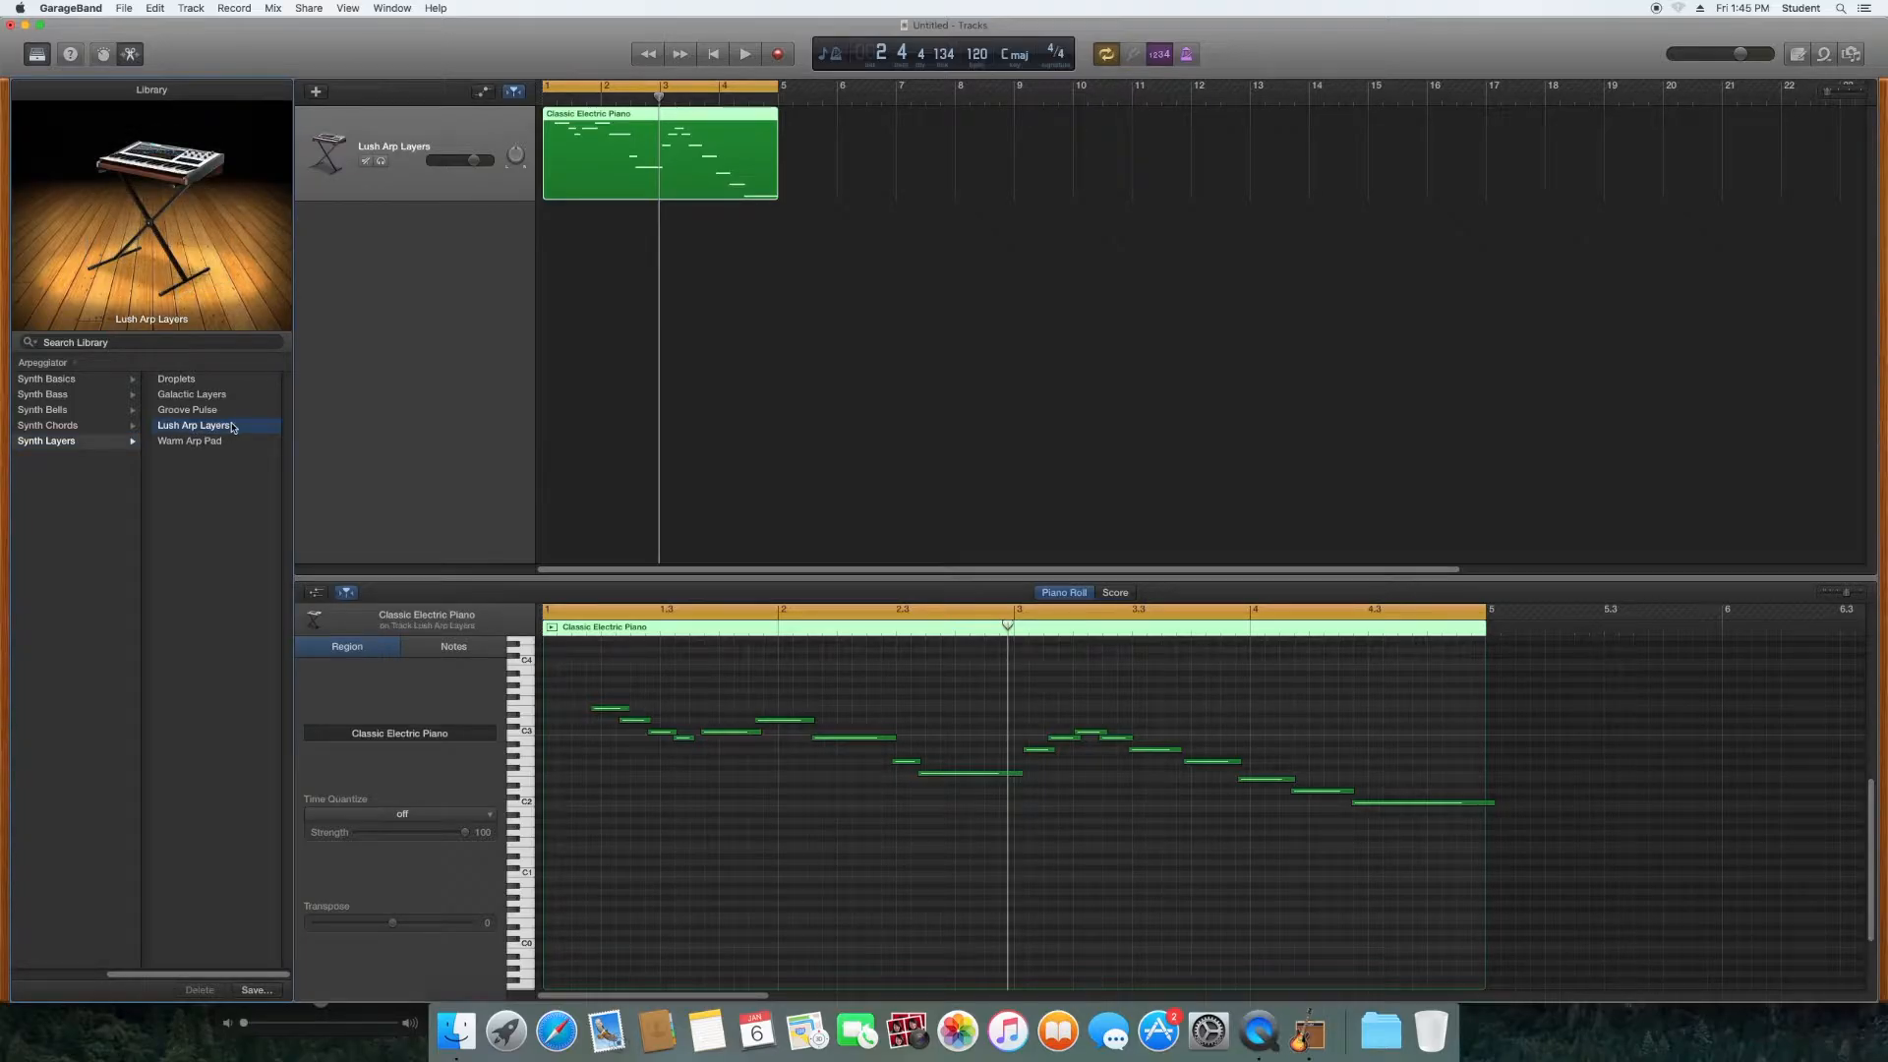
key(Return)
key(space)
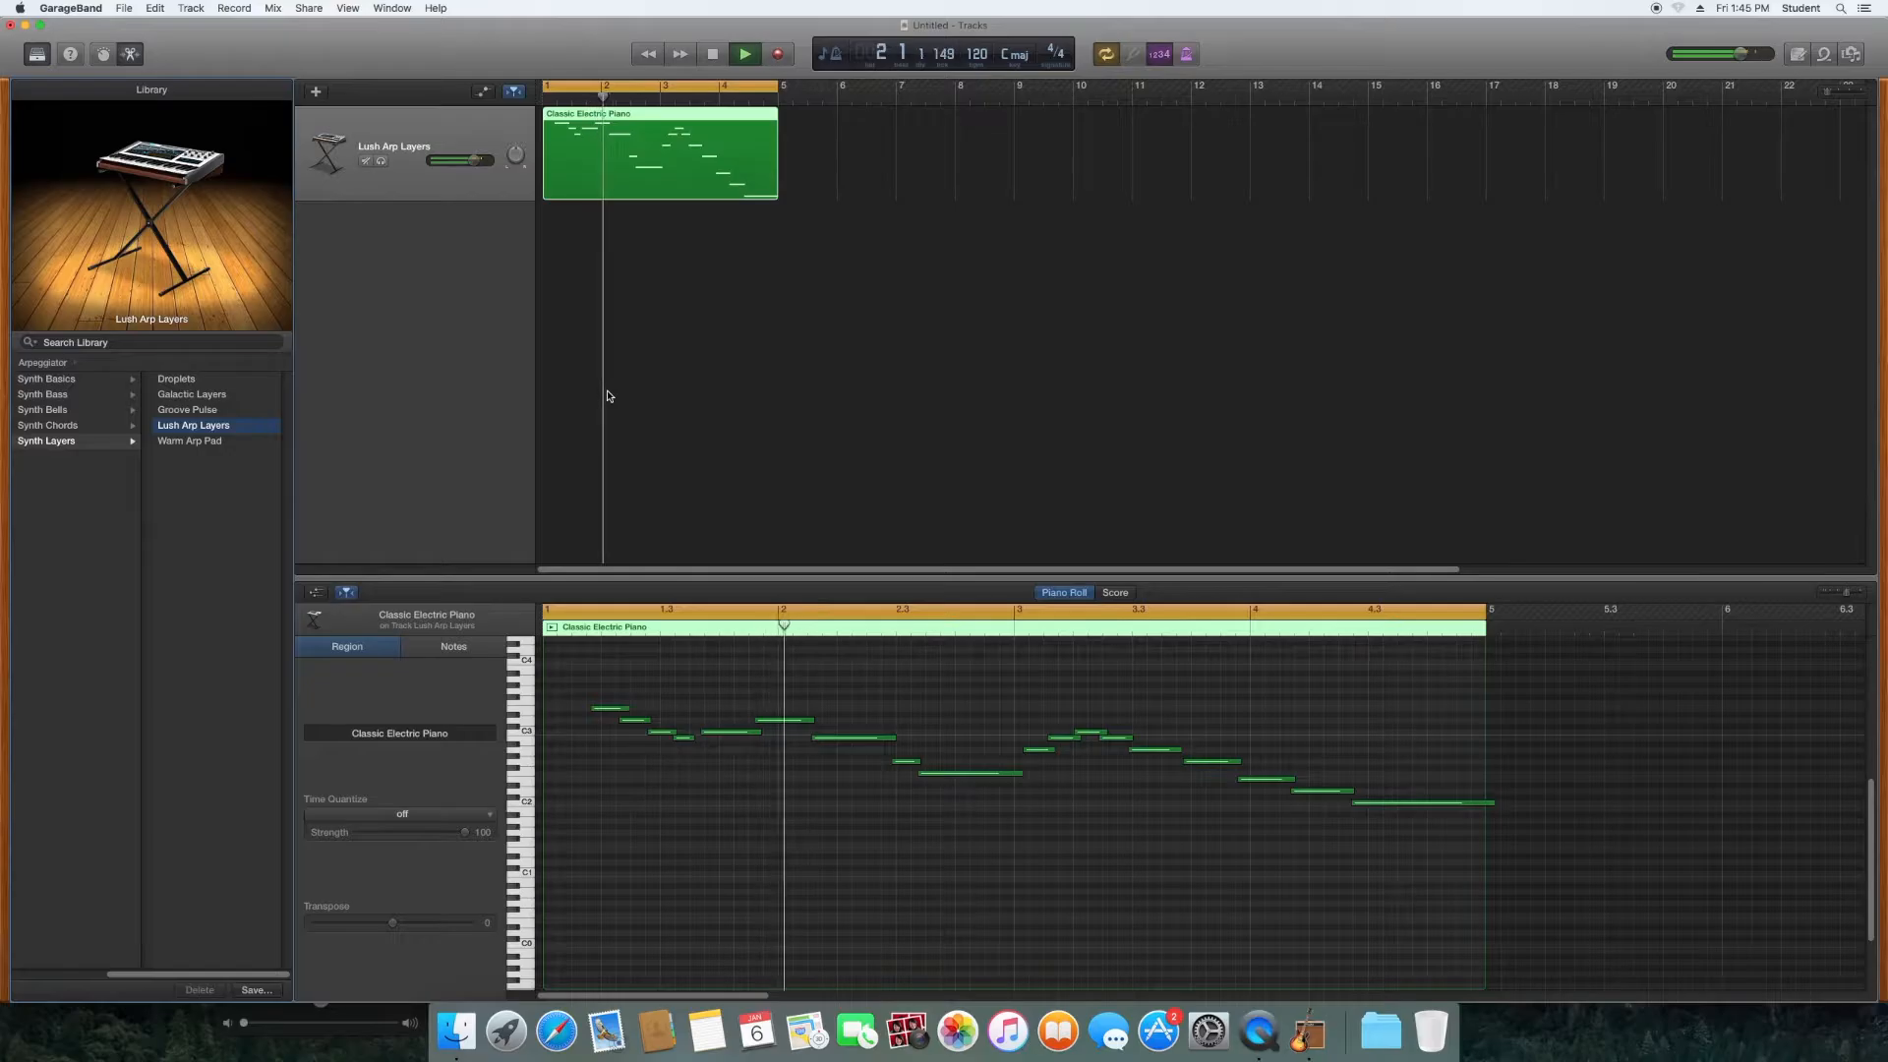
key(space)
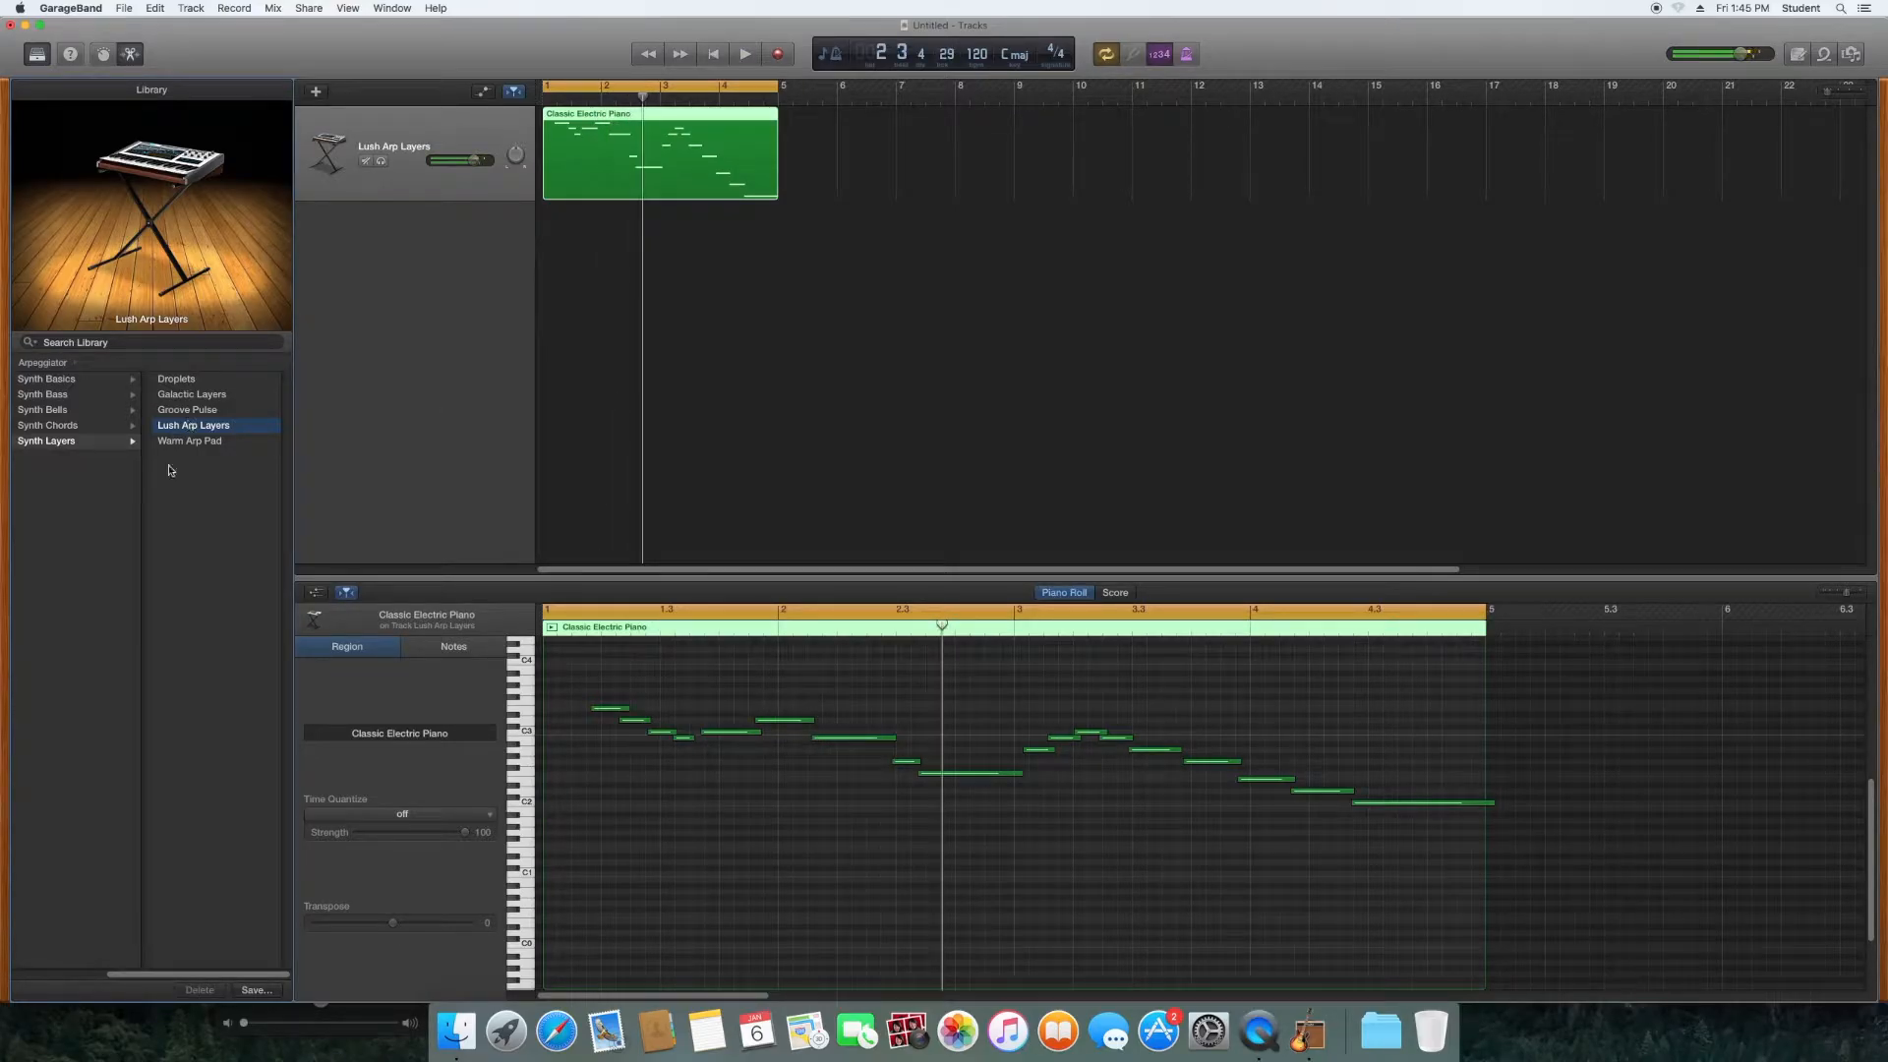
Step: Switch the track back to the Classic Electric Piano sound from Vintage Electric Piano and play the region's beginning
drag(224, 974, 73, 959)
click(66, 533)
click(233, 383)
key(Return)
key(space)
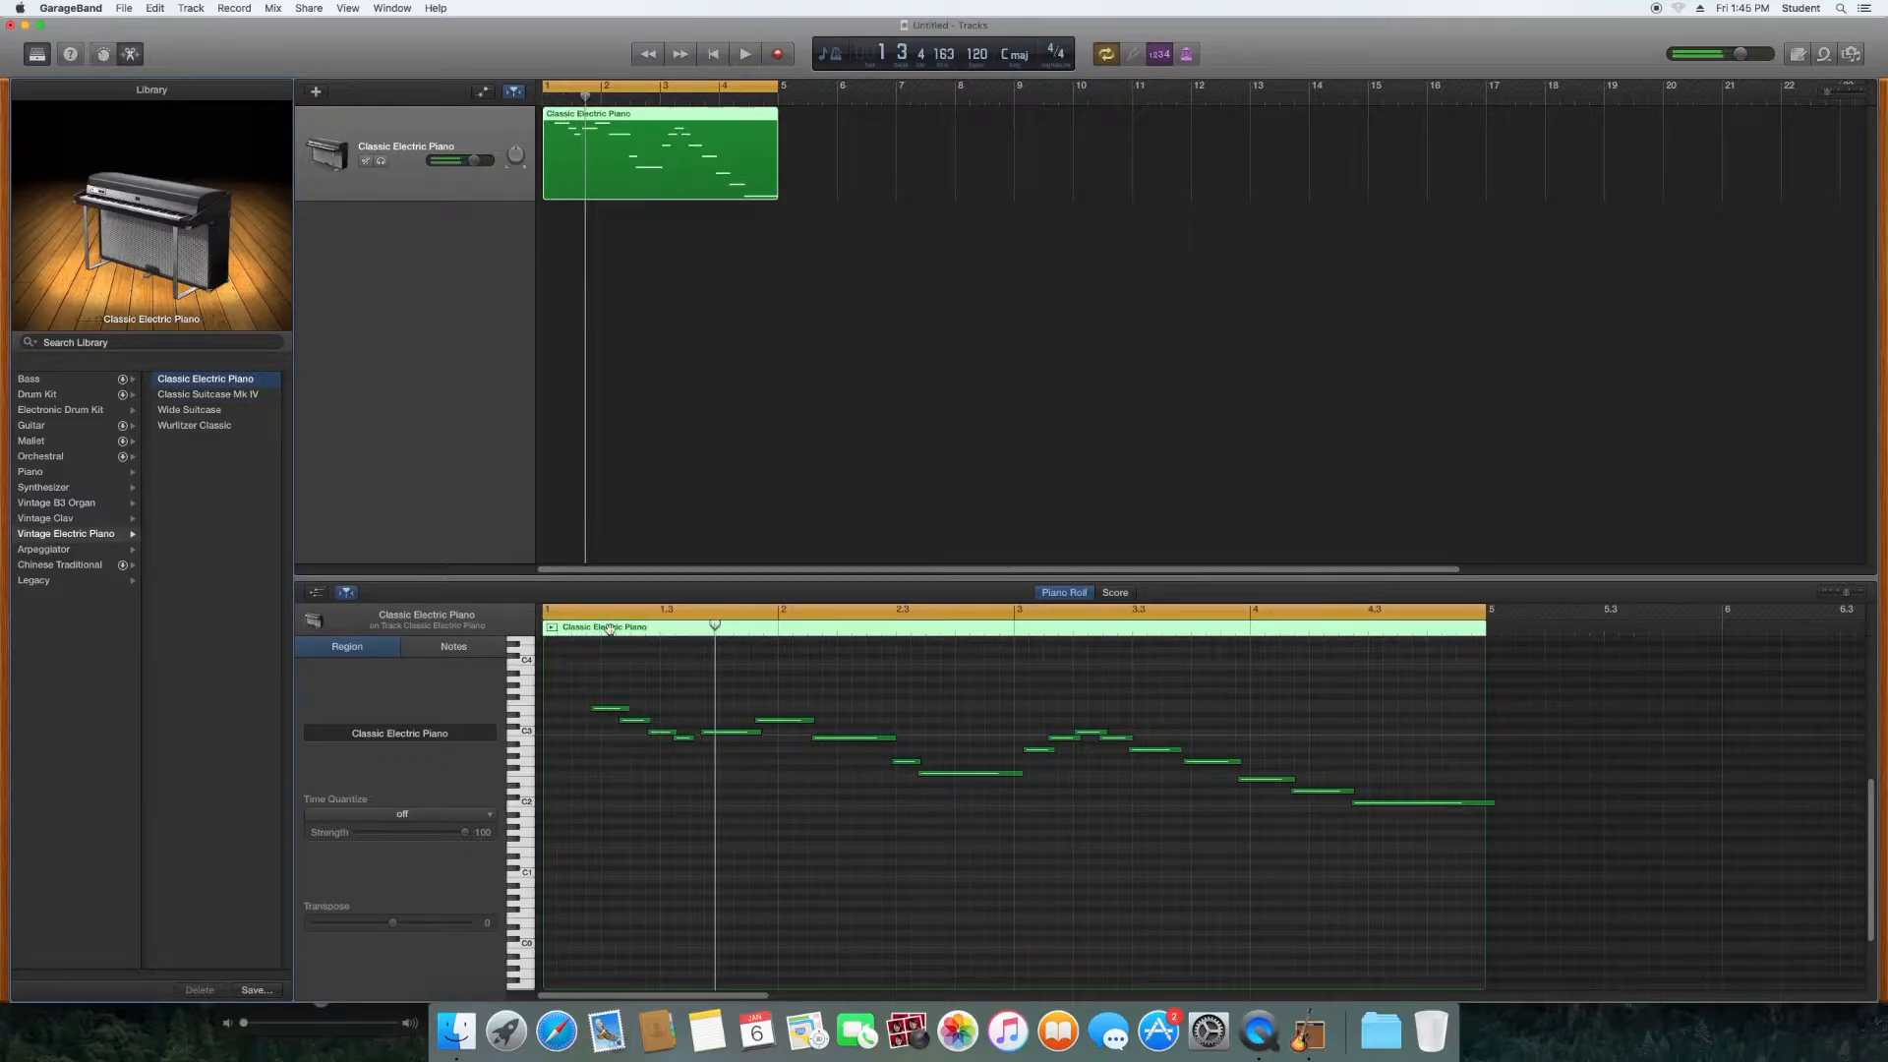
Step: Try moving all notes in the Piano Roll up so the first is A#3, listen from the start, undo the move and deselect the notes
click(602, 710)
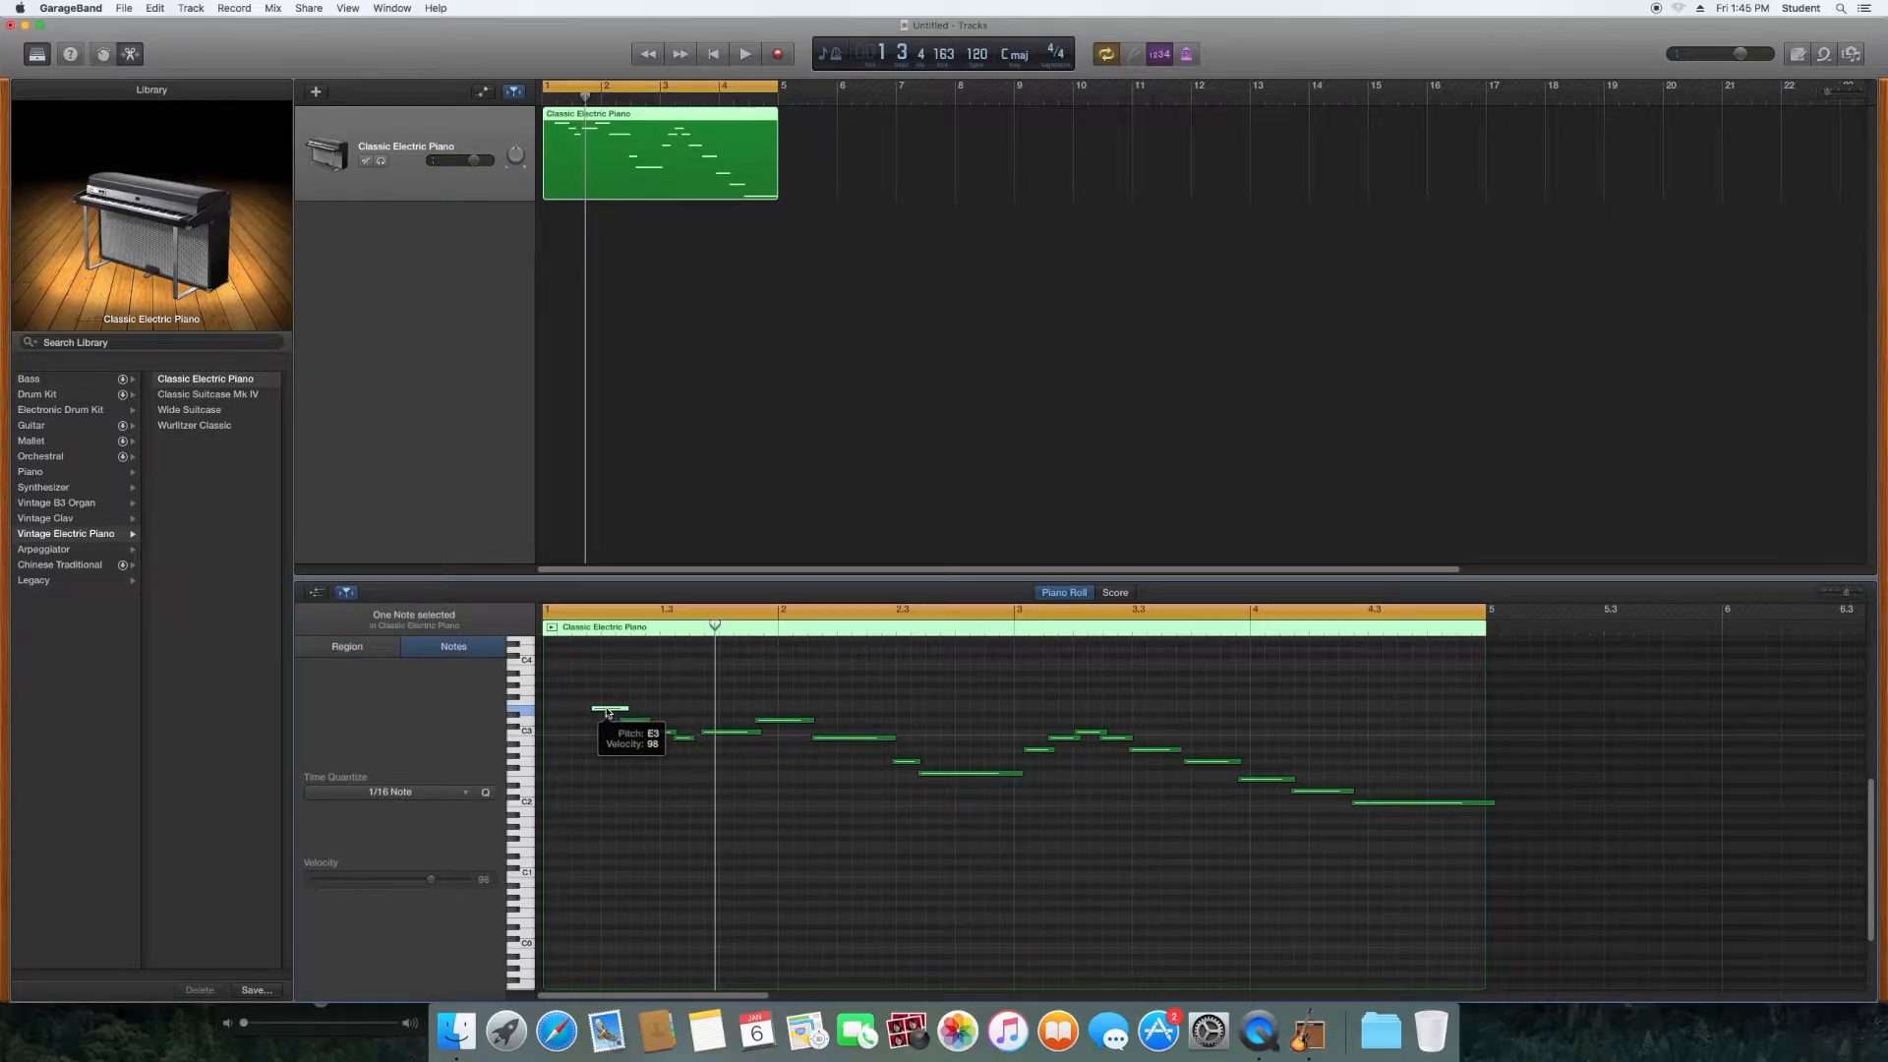
click(607, 712)
drag(587, 850, 1067, 648)
drag(578, 674, 1371, 895)
drag(607, 712, 606, 676)
key(Return)
key(space)
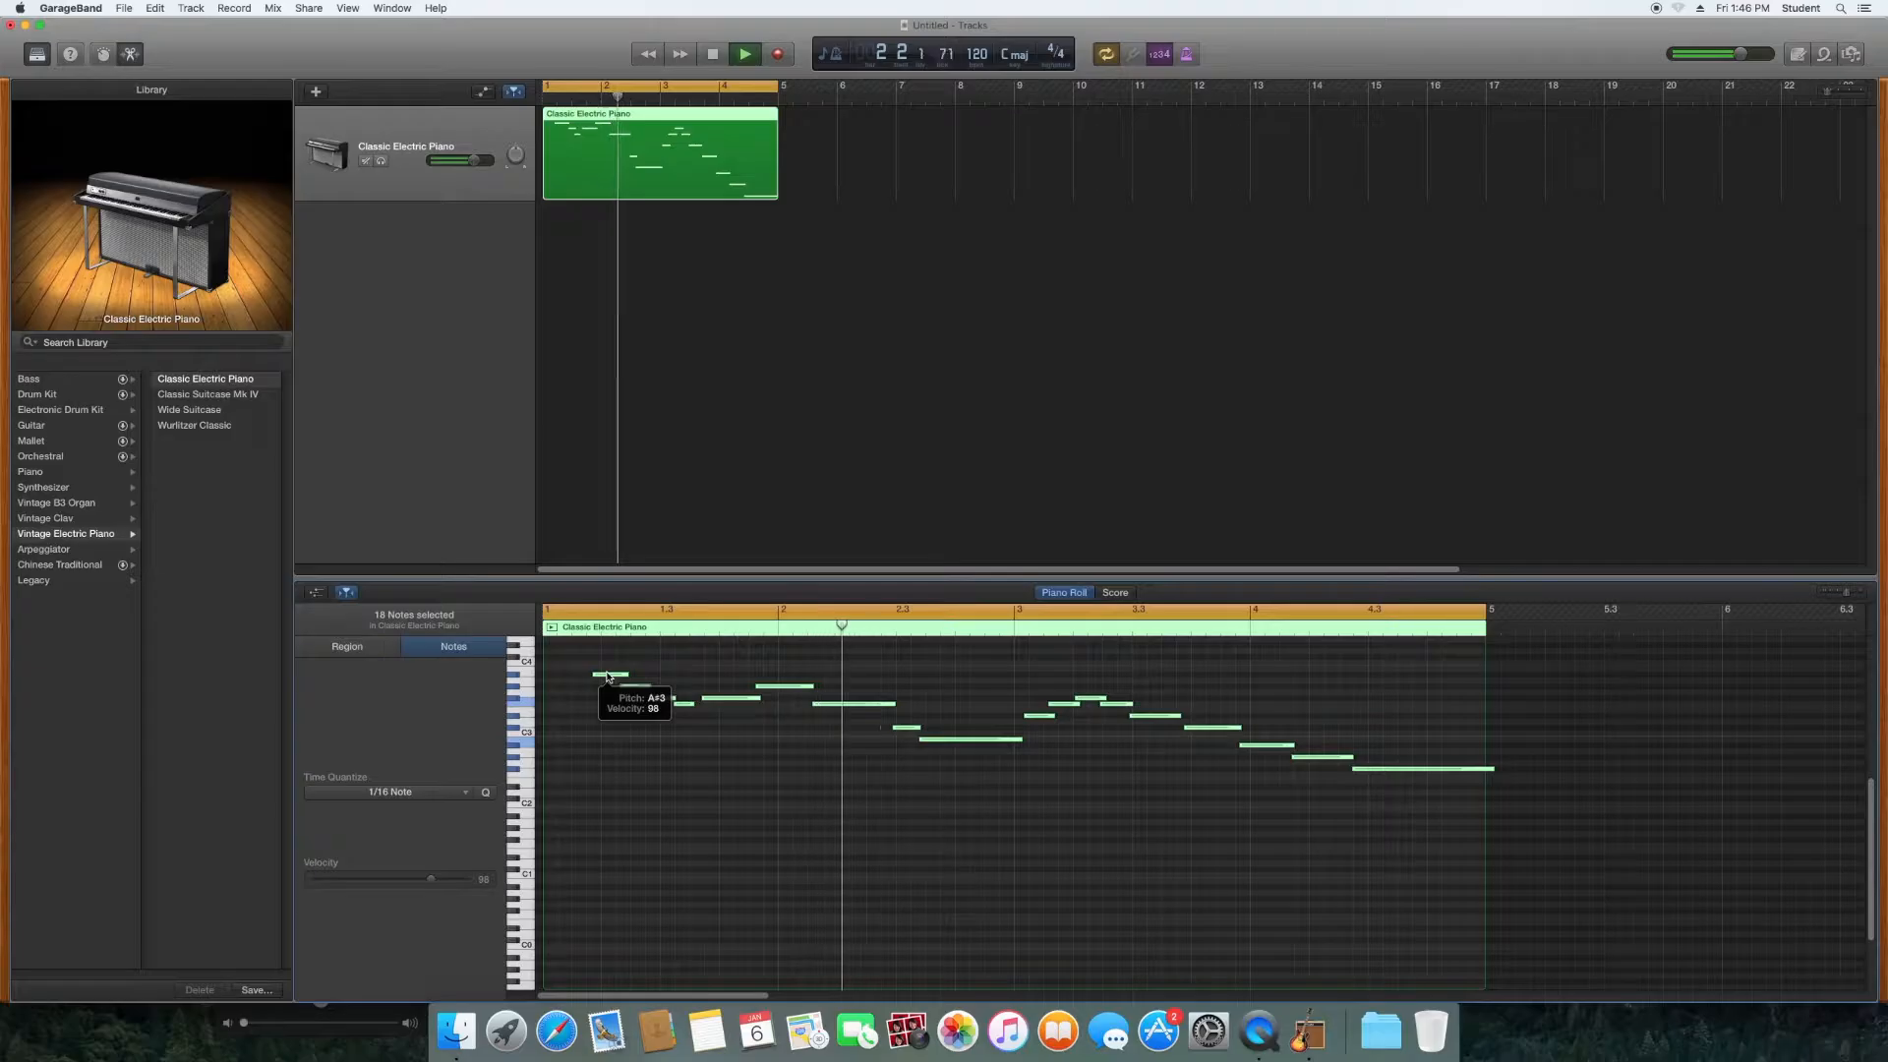
key(space)
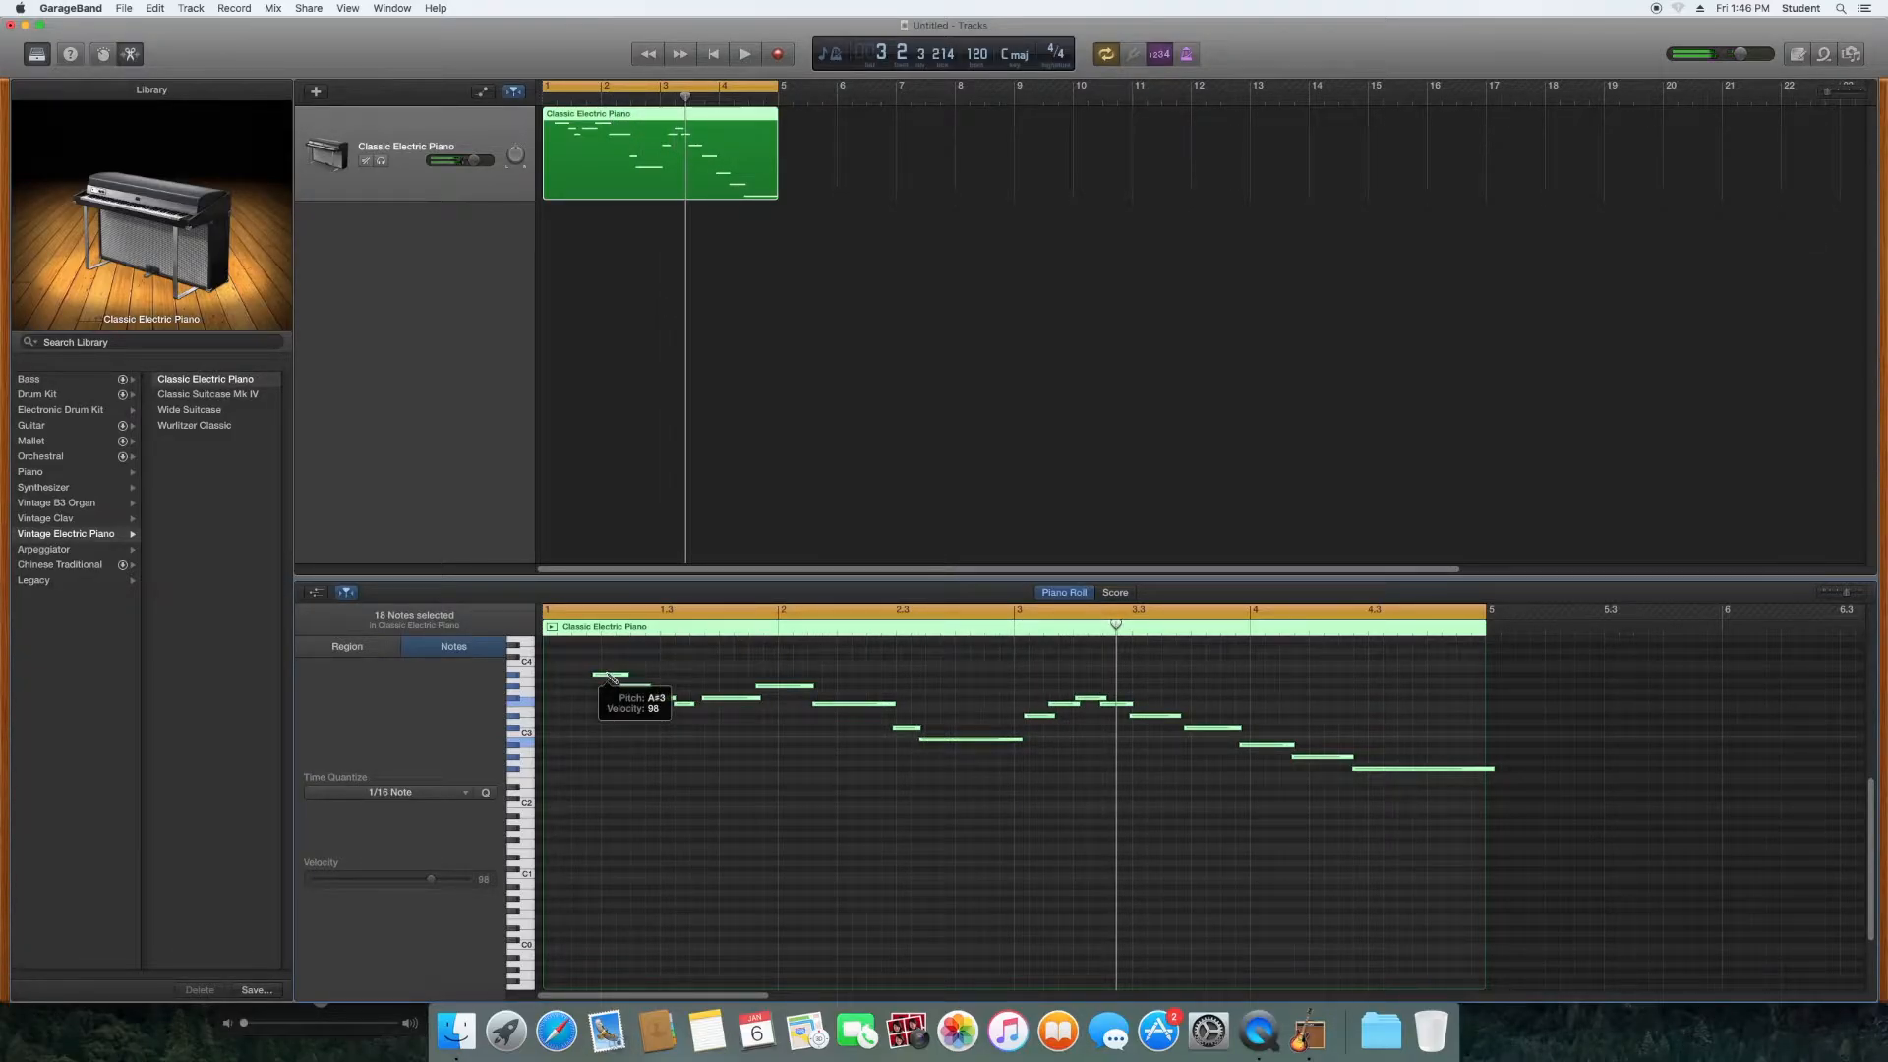
key(super+z)
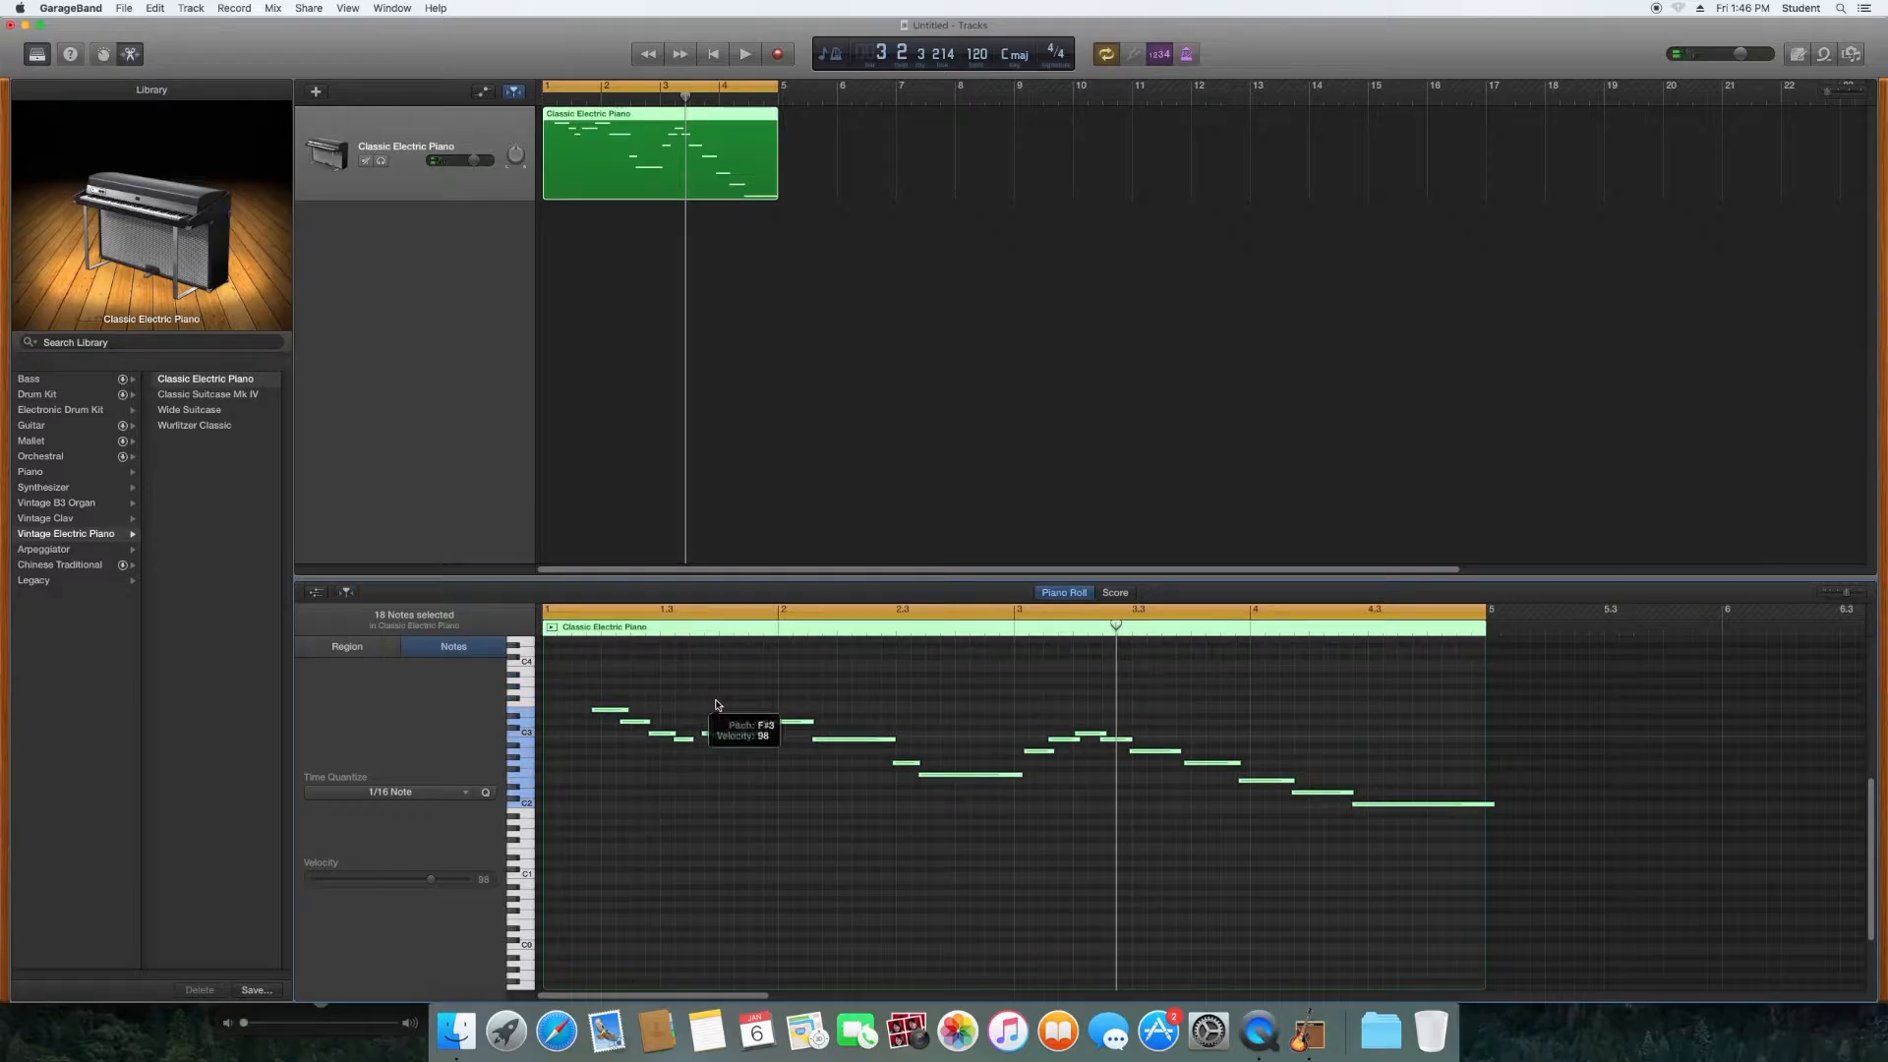
click(631, 701)
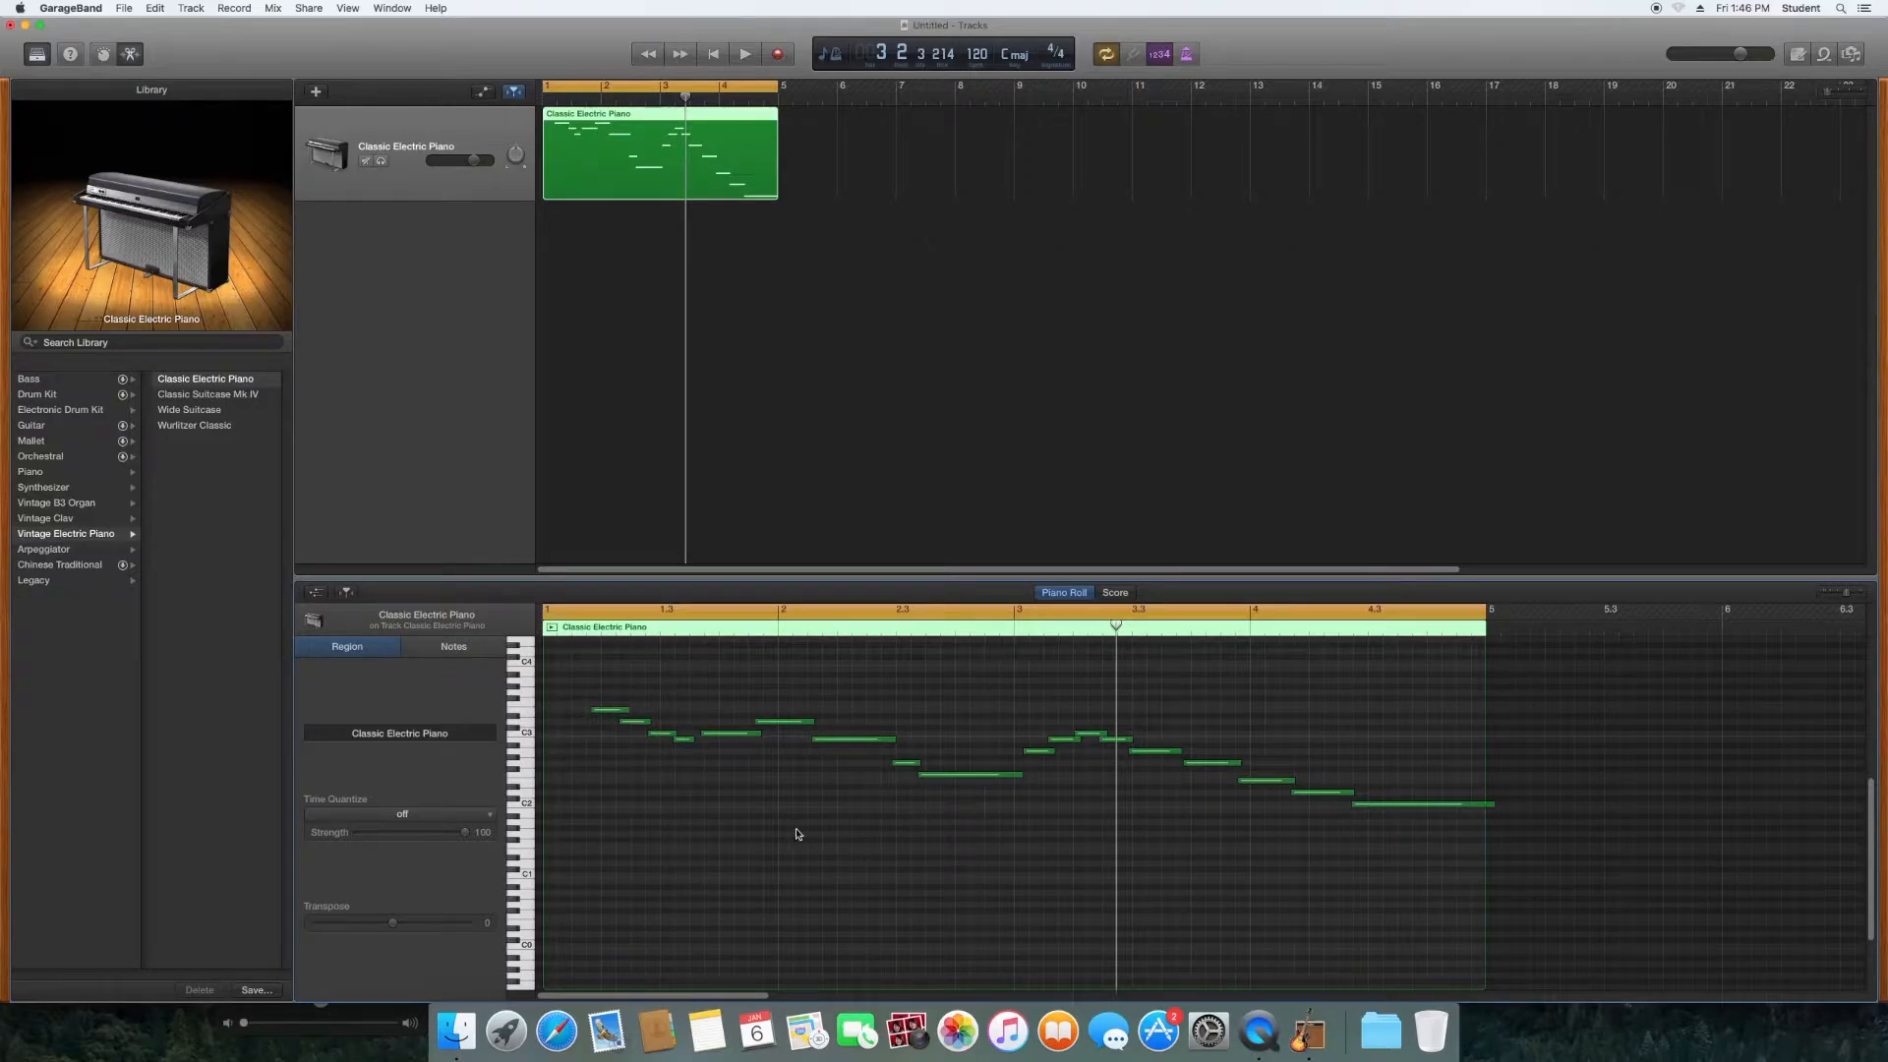
Step: Select all the notes in the region and quantize their timing to 1/16 Note
drag(523, 834, 513, 673)
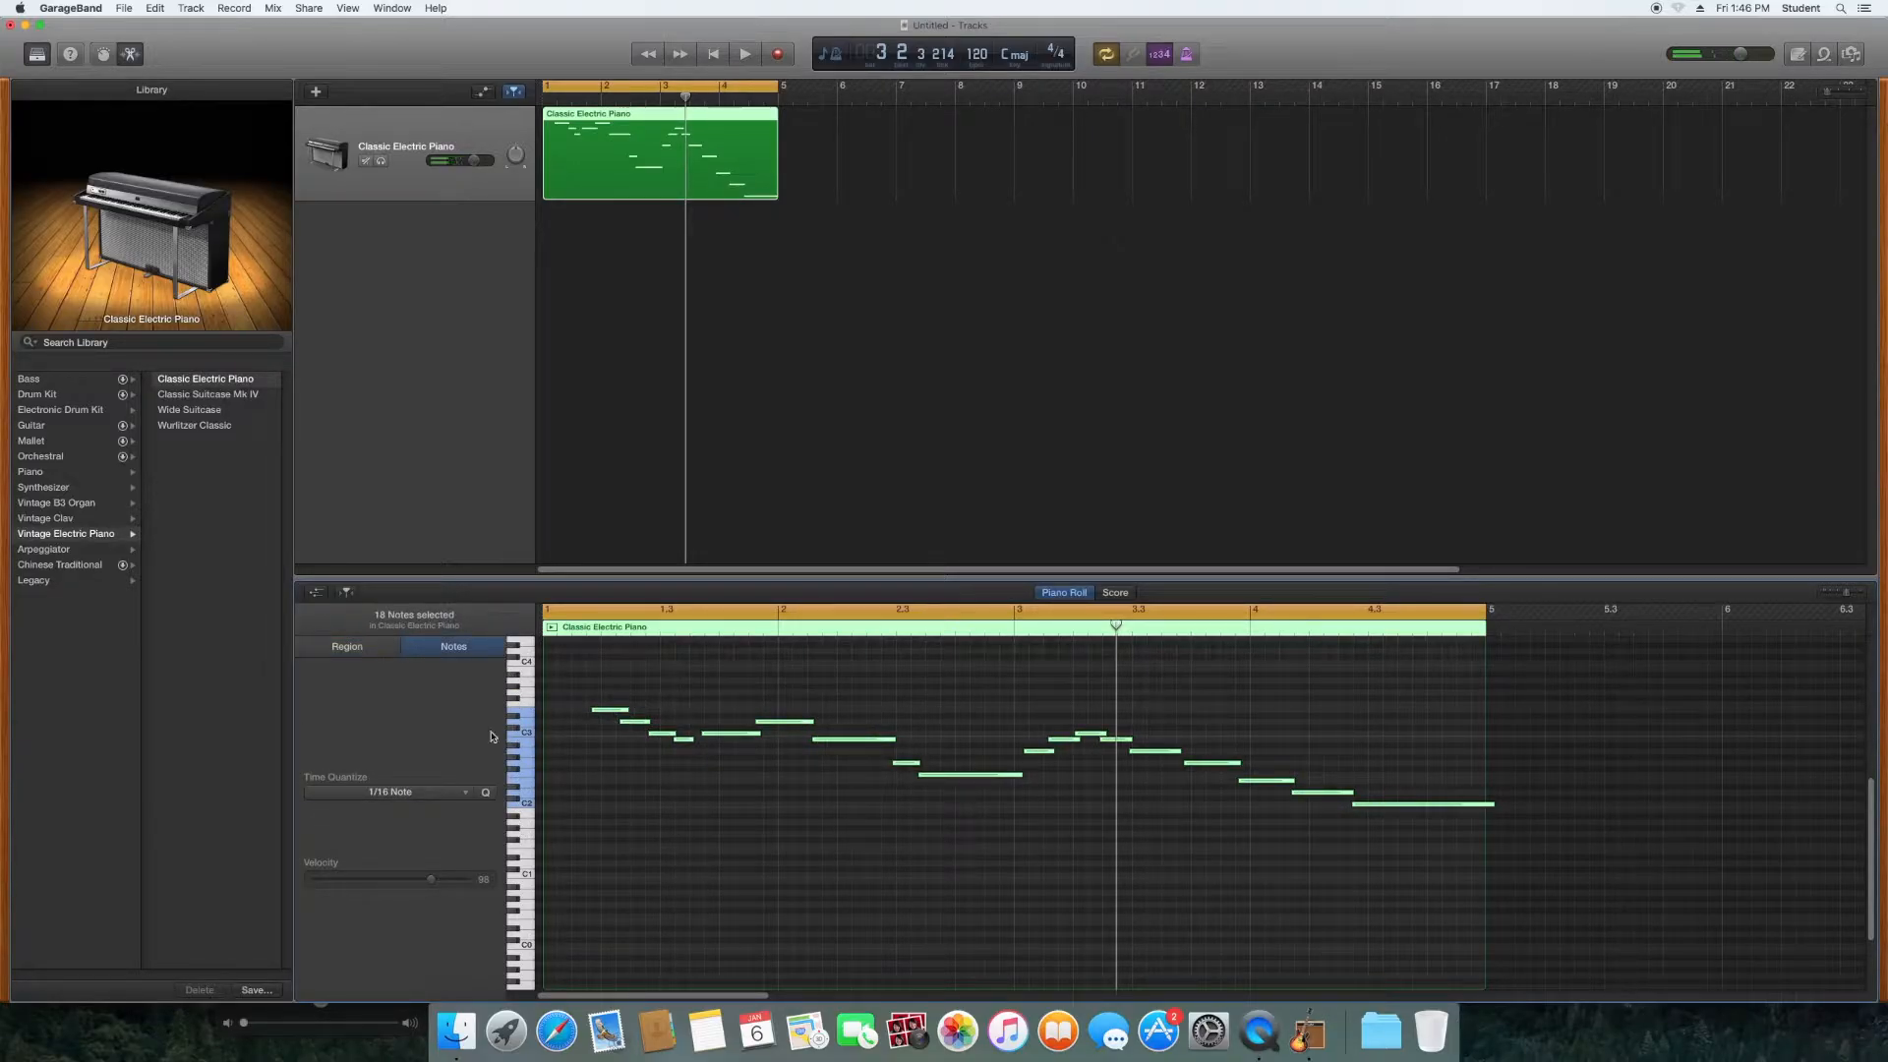
click(451, 795)
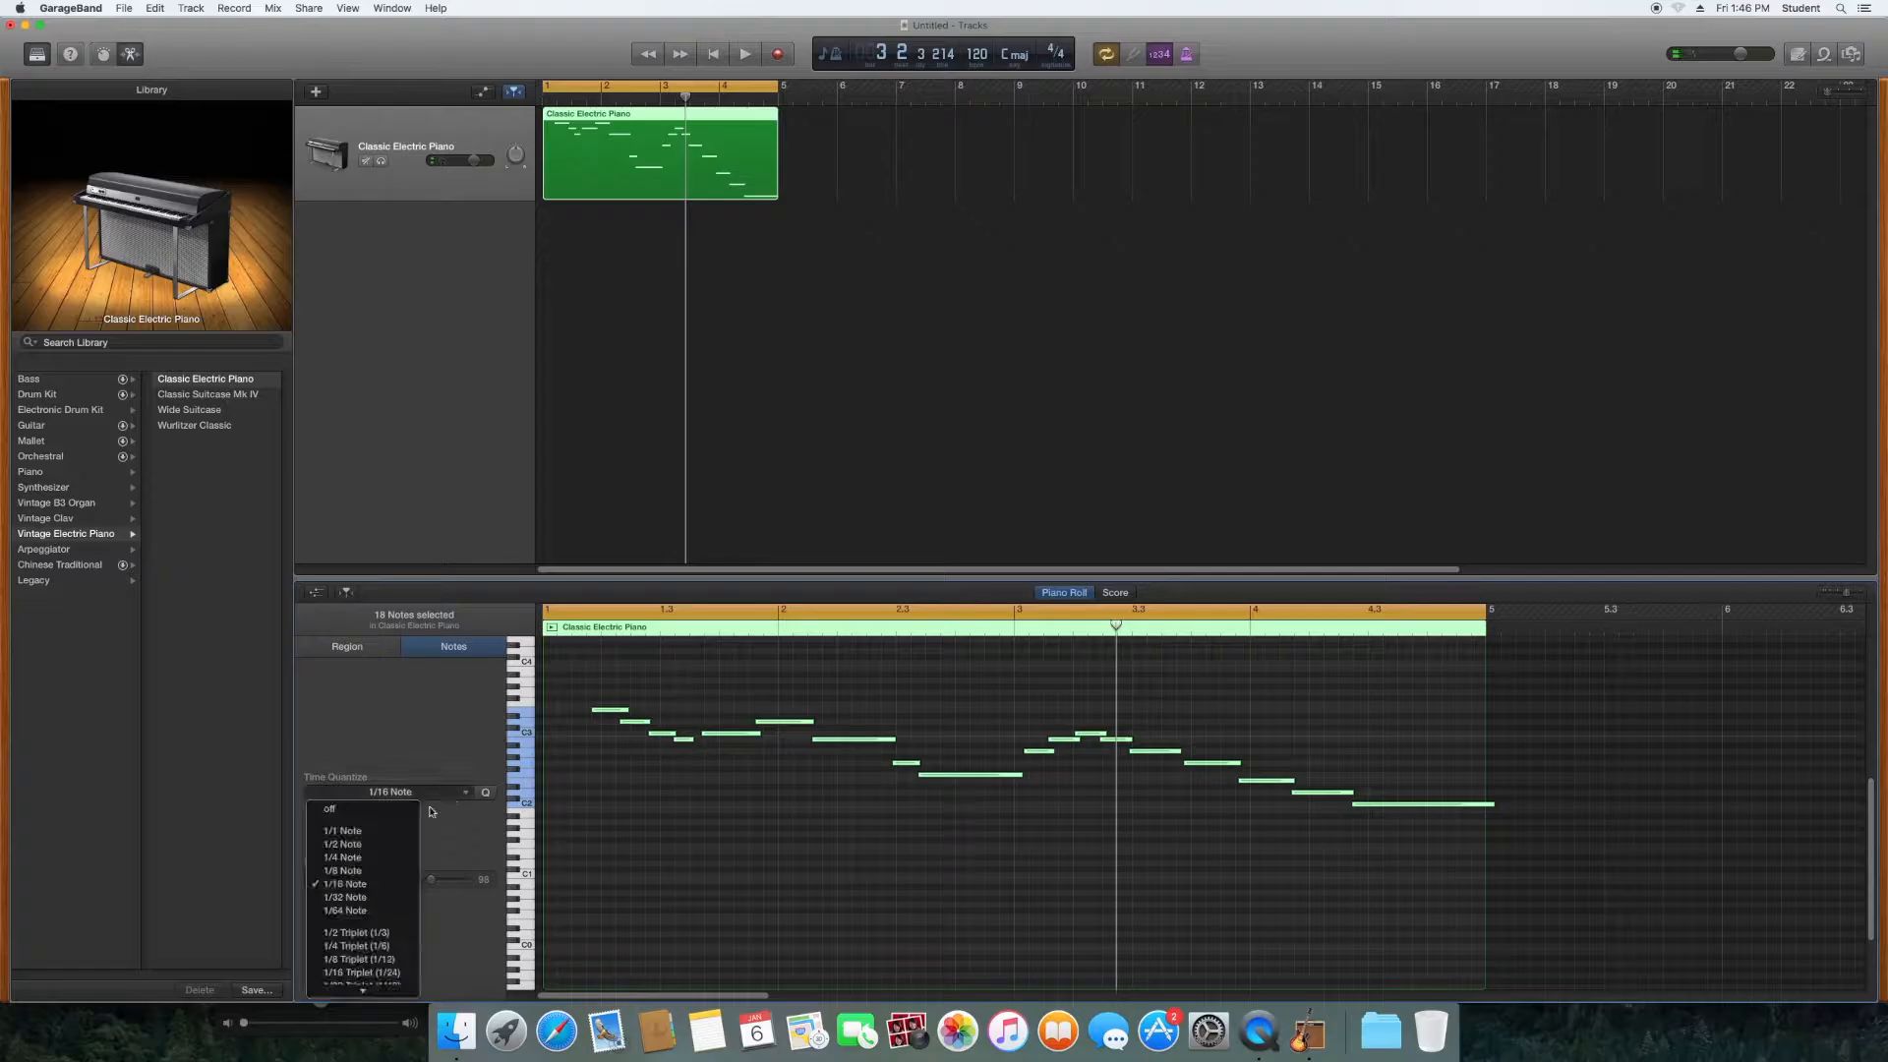
click(389, 888)
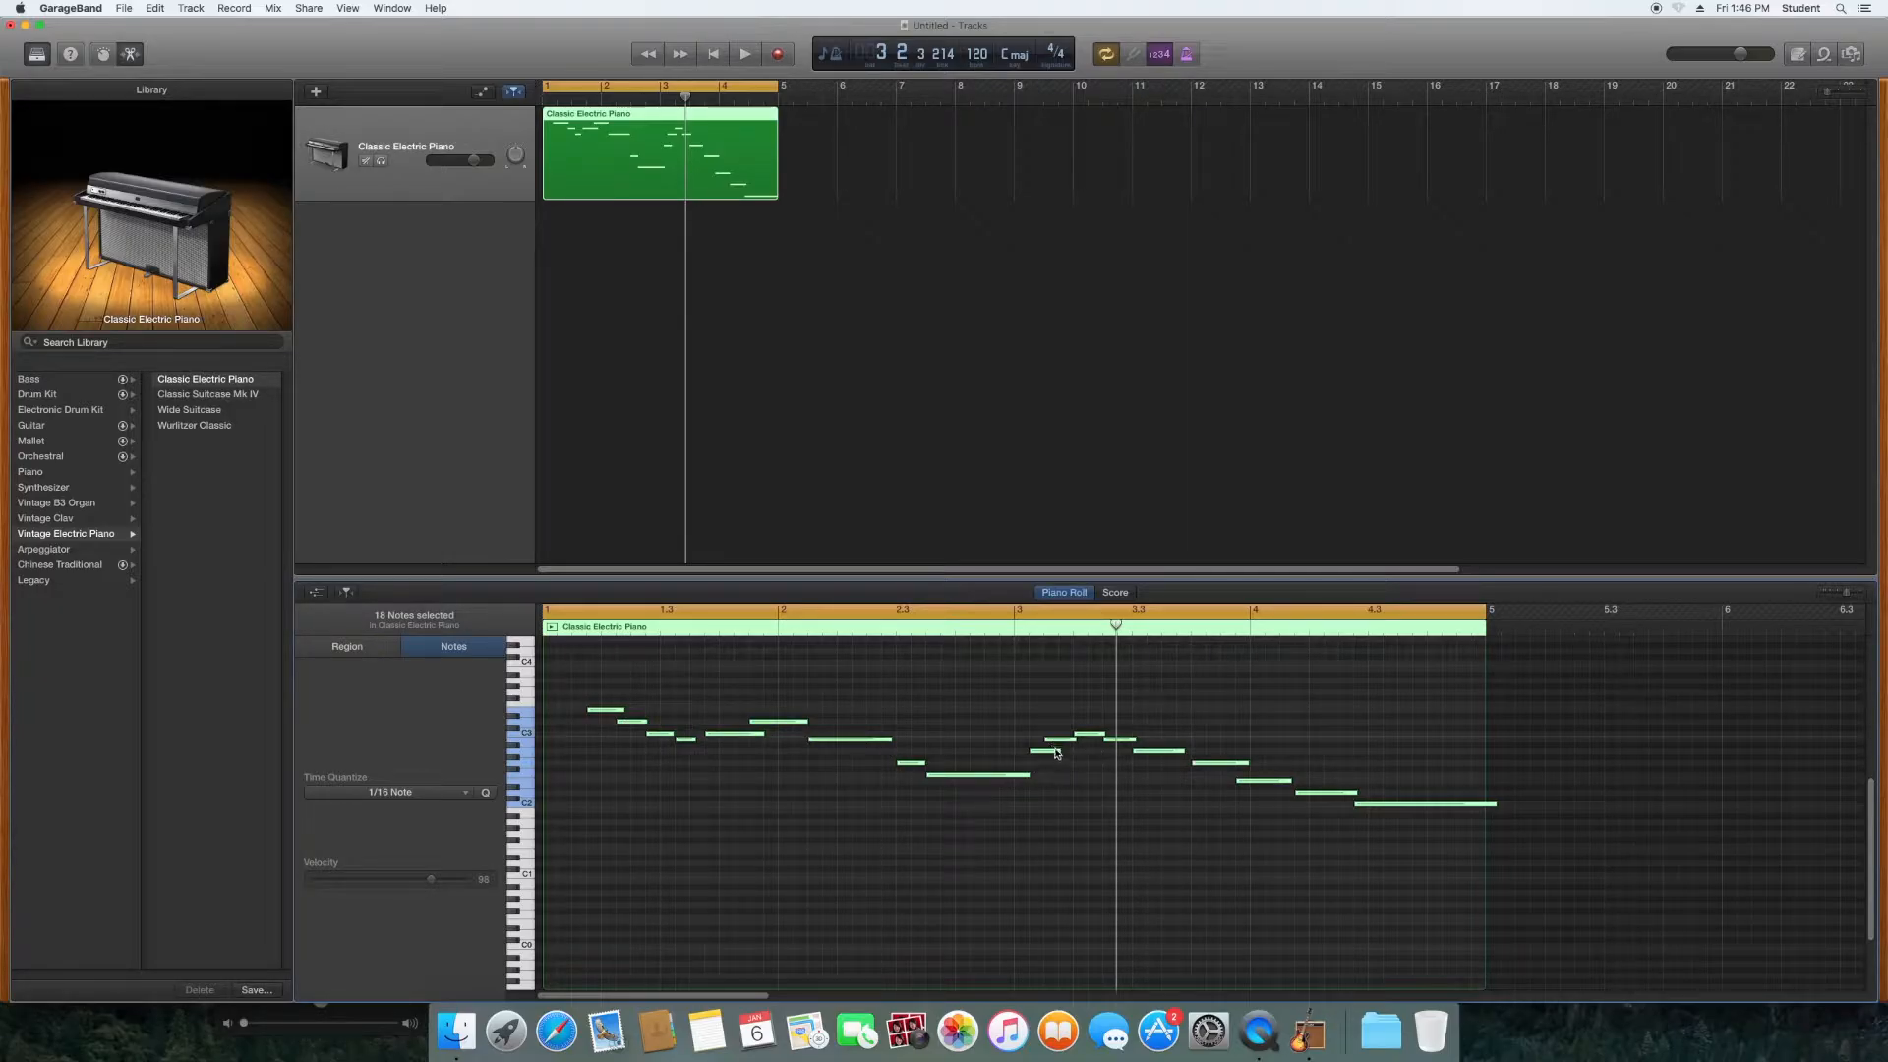
Step: Turn on the metronome while playing the quantized region from the start, and stop playback in bar 4
key(space)
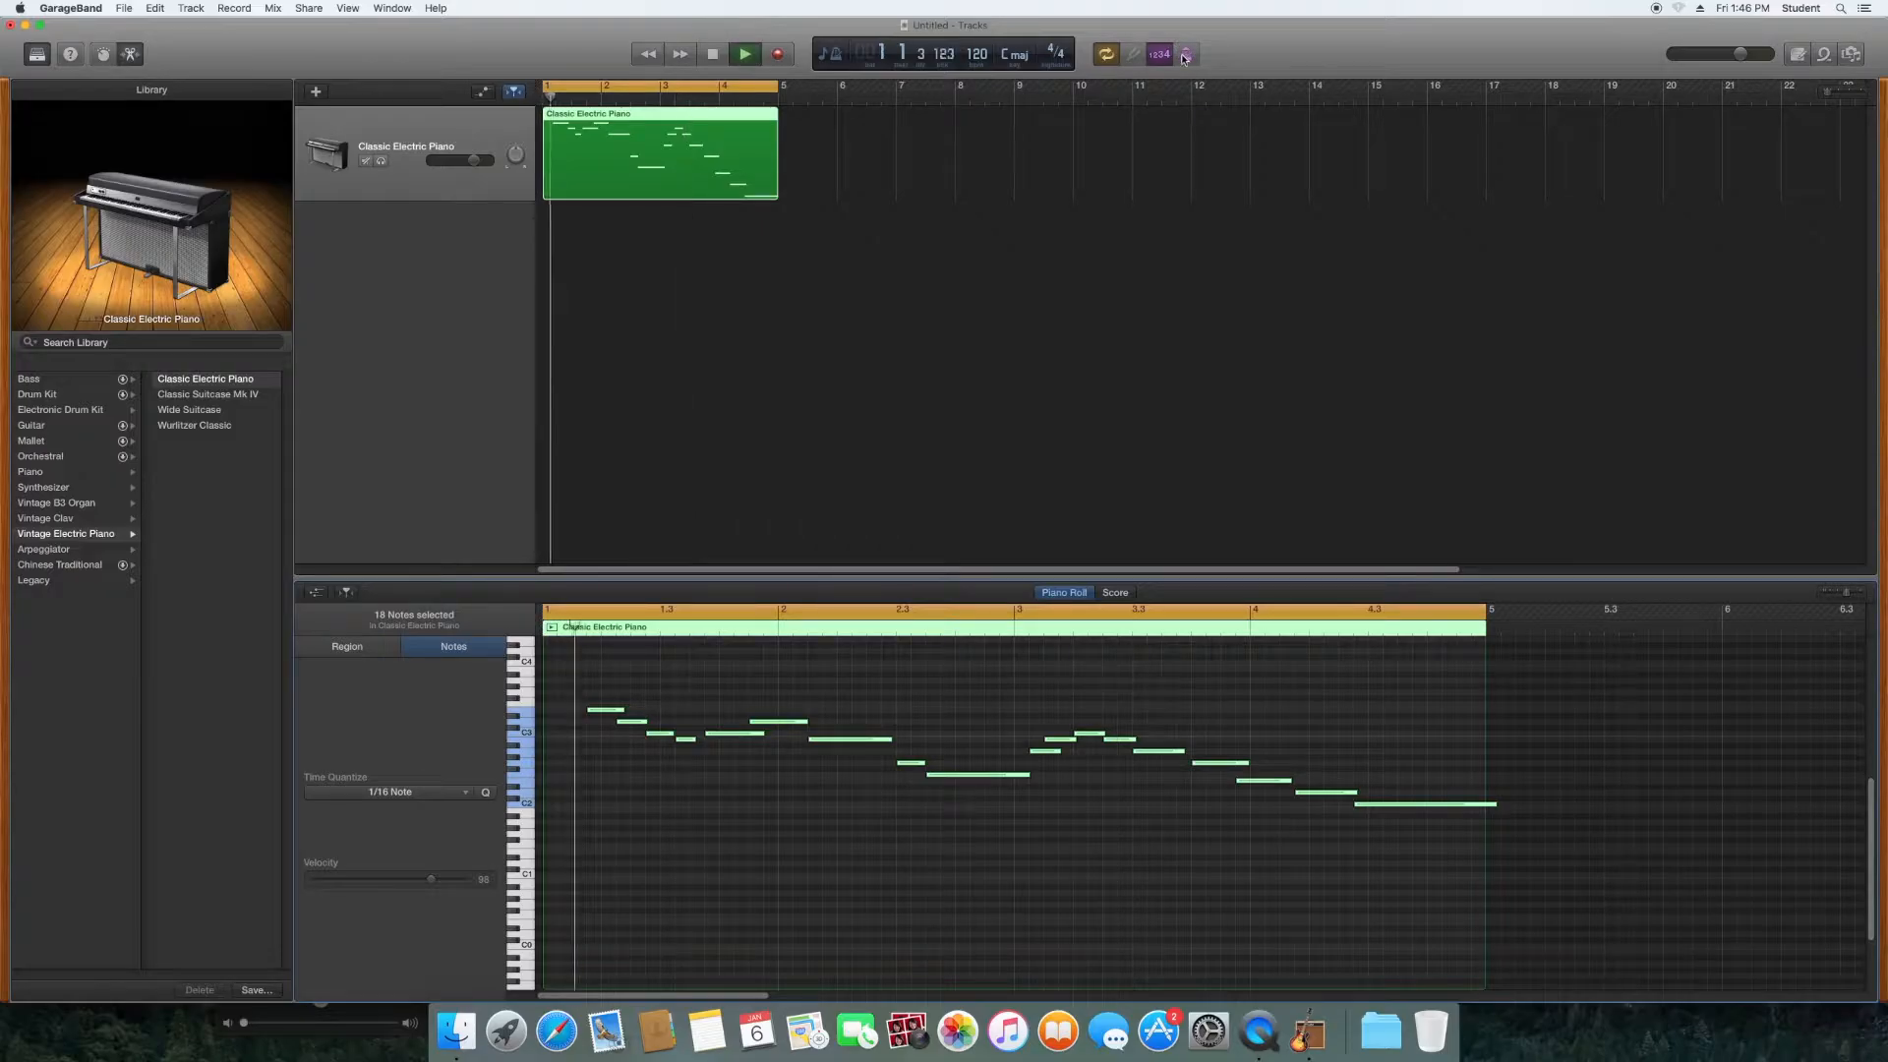
click(1186, 56)
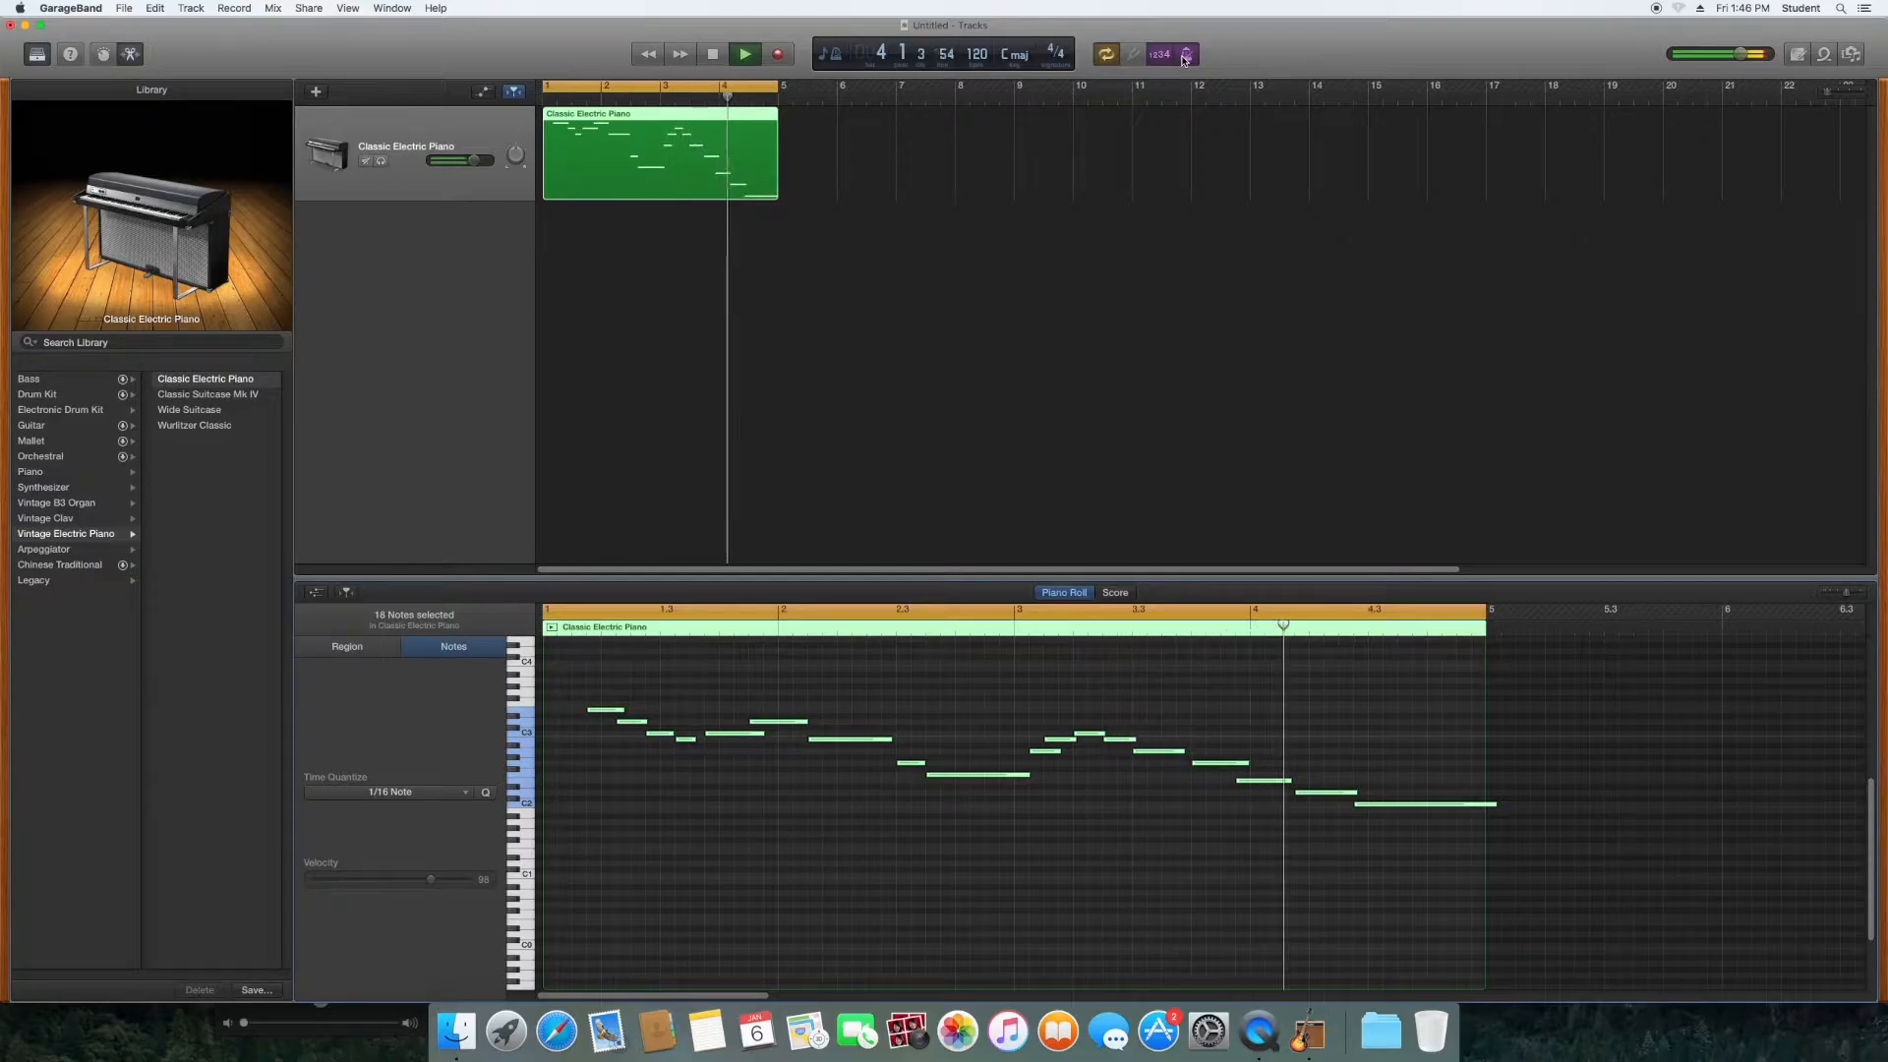
key(space)
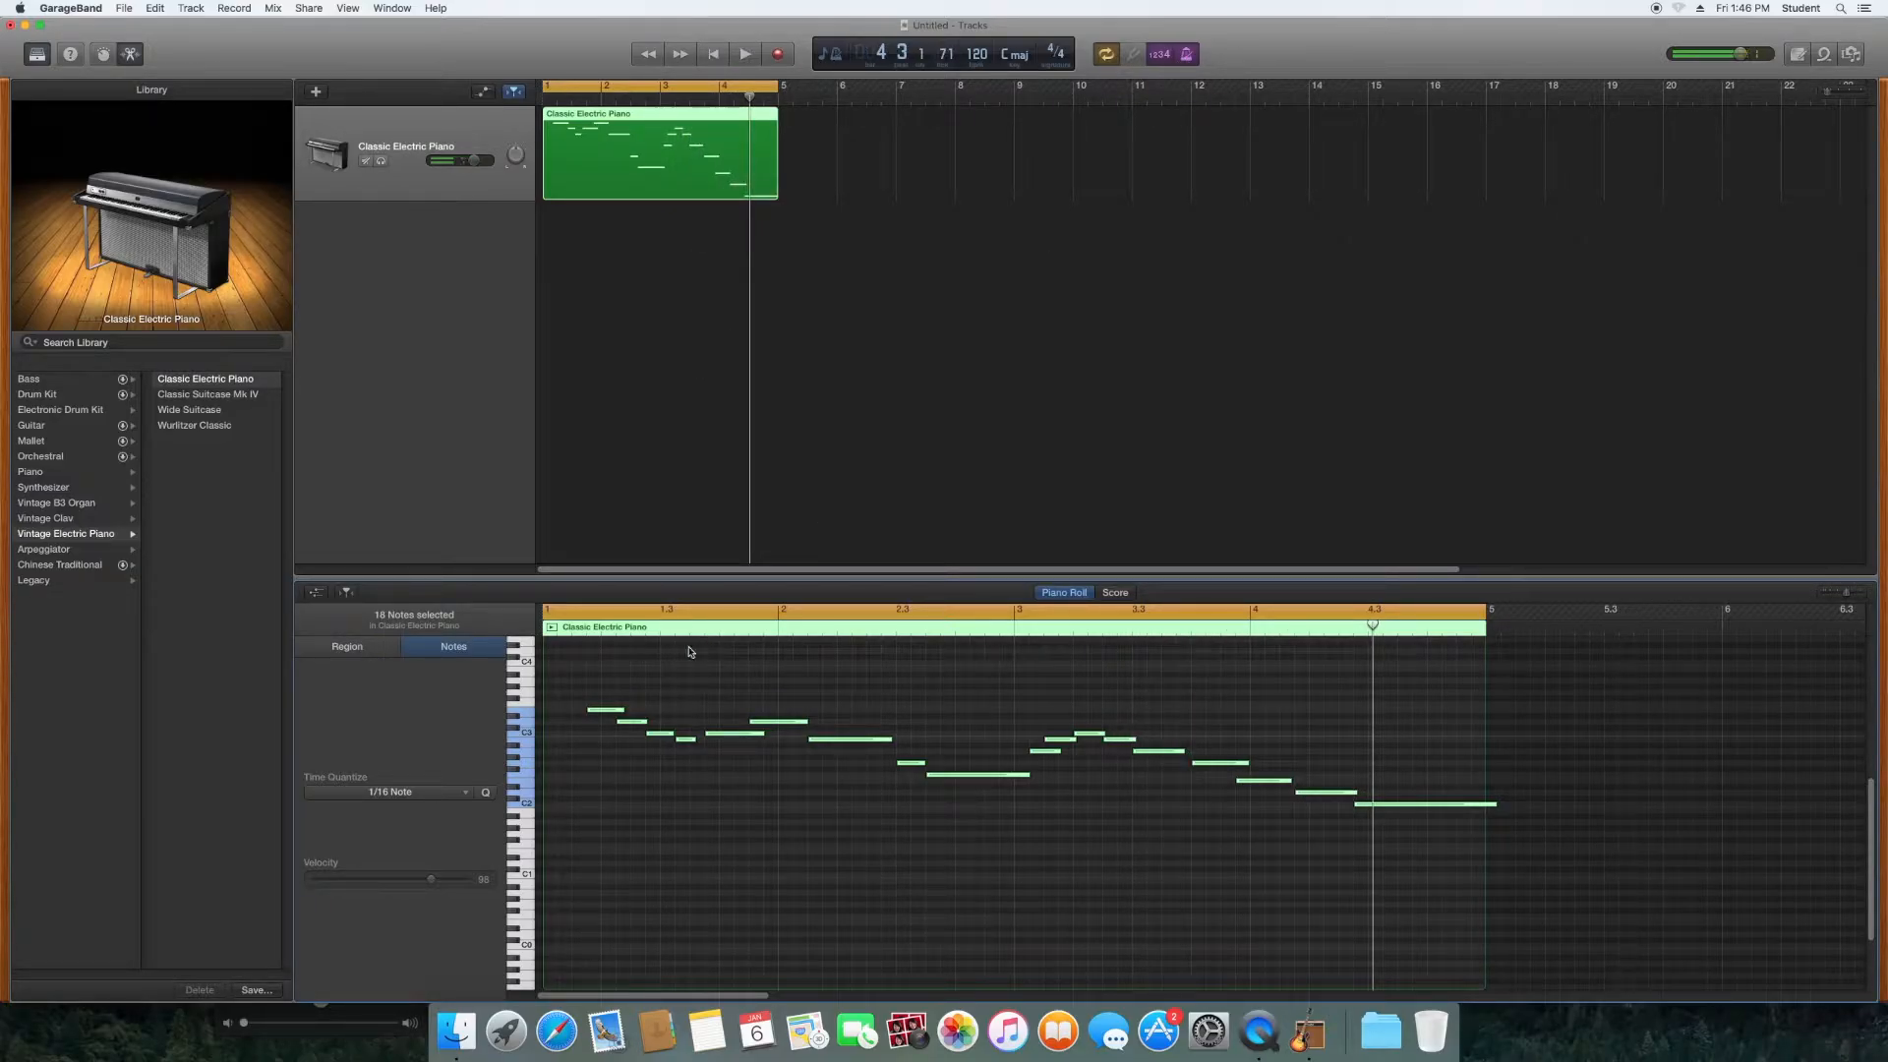
Step: Shift the first four notes earlier so the melody starts exactly at bar 1, and nudge the fifth note slightly later during playback
drag(604, 713, 707, 744)
click(660, 733)
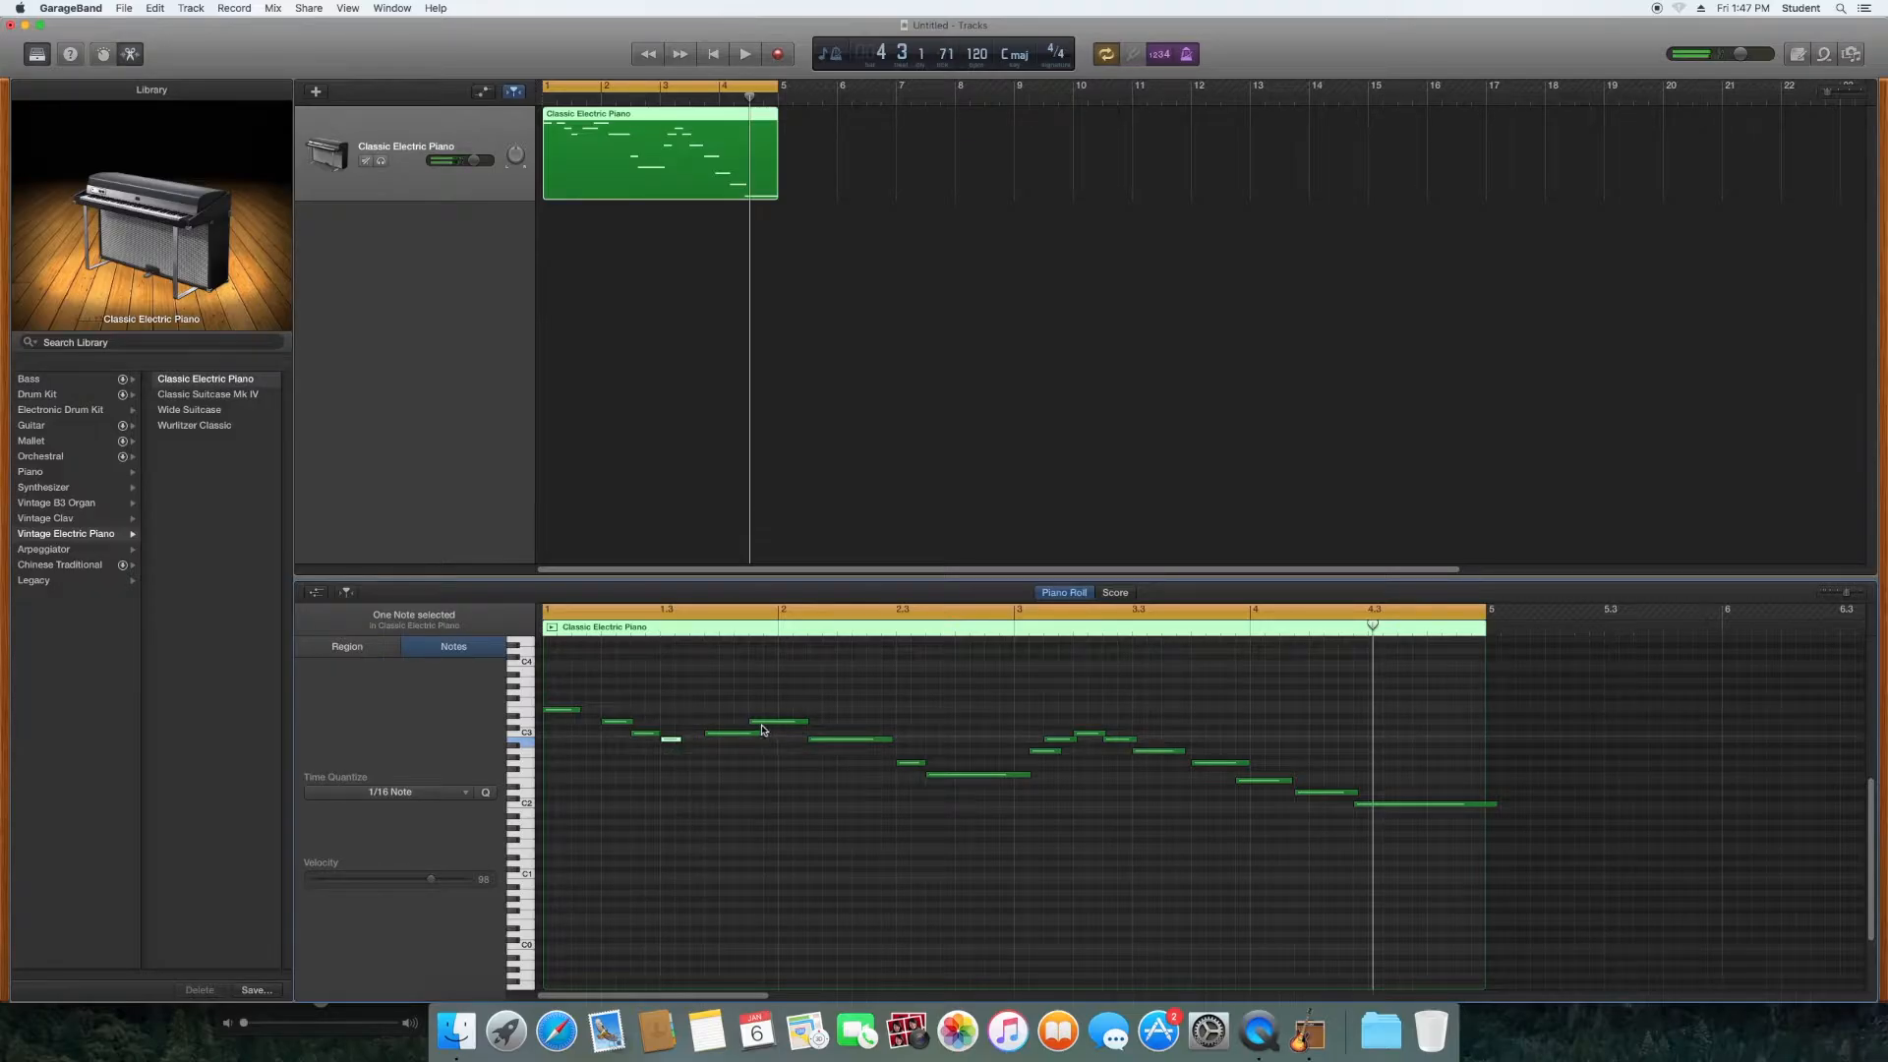
click(766, 724)
key(space)
drag(720, 737, 736, 740)
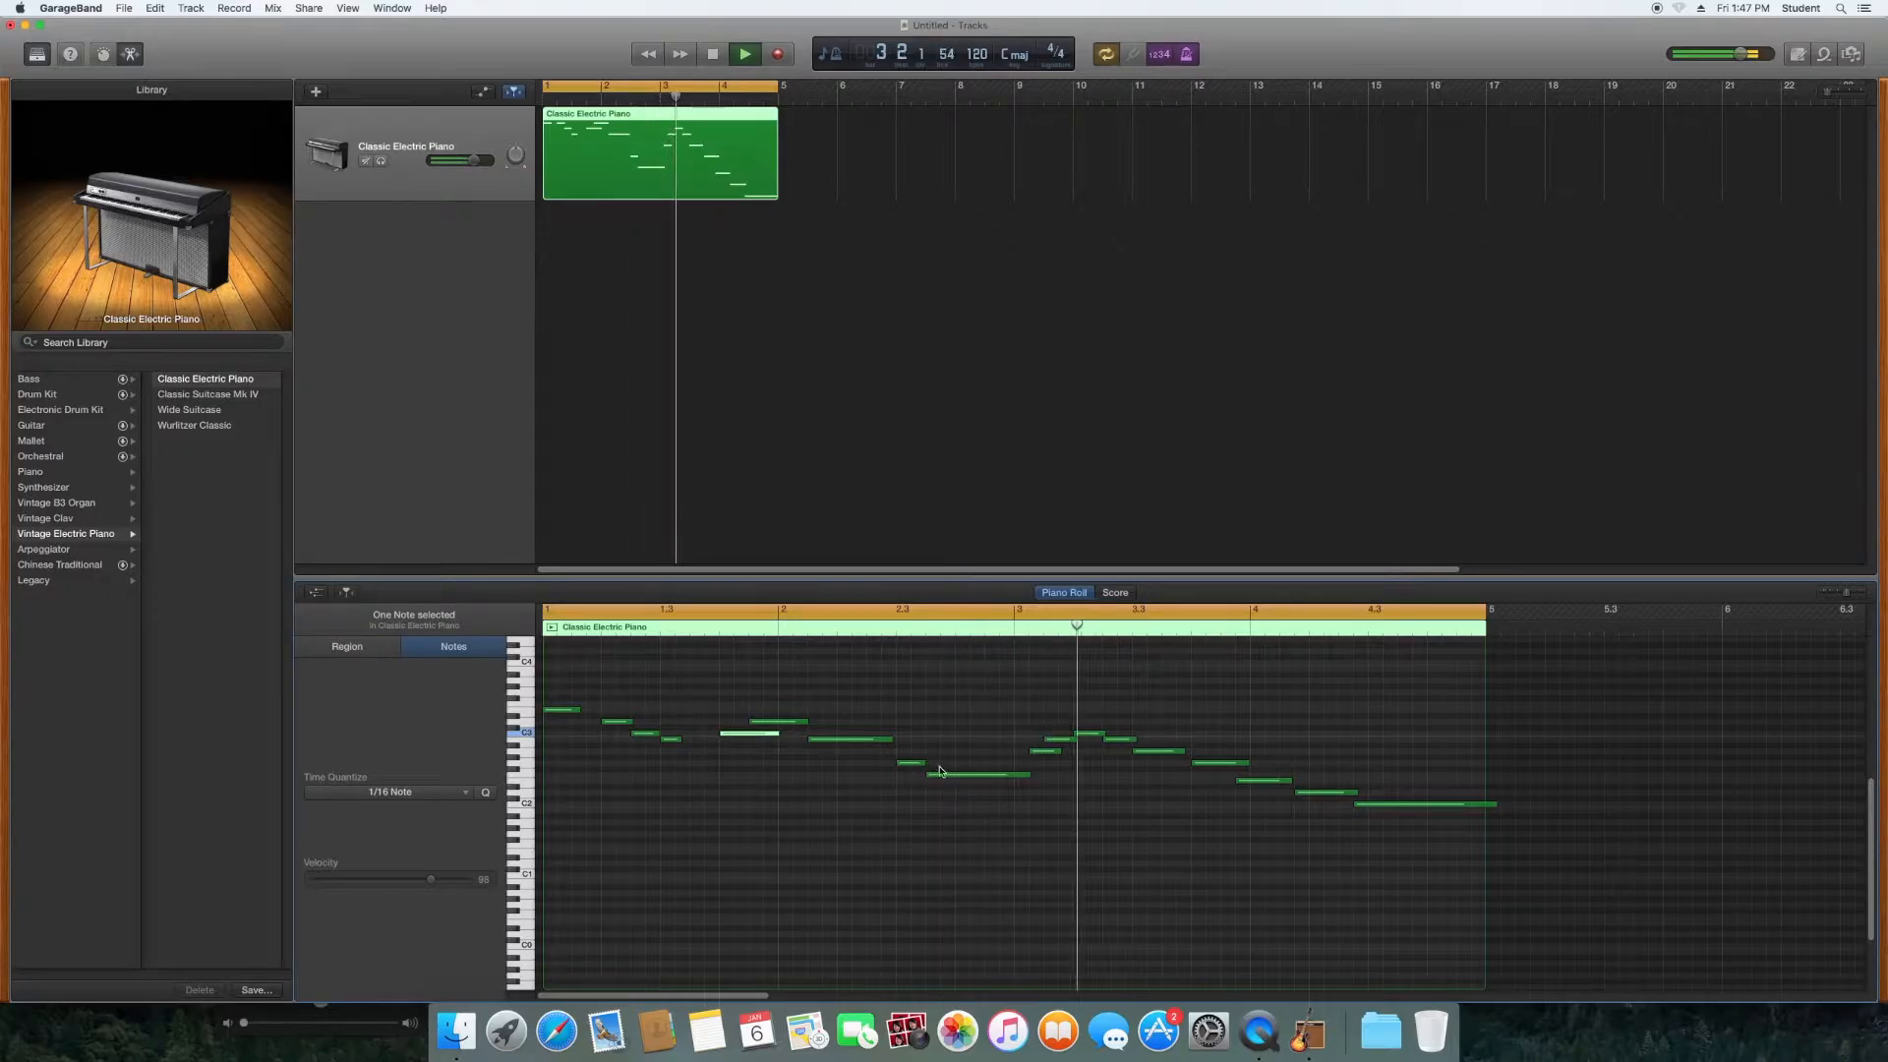
Step: Move the last two notes of bar 2 slightly earlier and align the following note with the start of bar 3
click(903, 764)
mouse_move(896, 768)
mouse_down()
mouse_move(866, 768)
mouse_move(922, 778)
mouse_up()
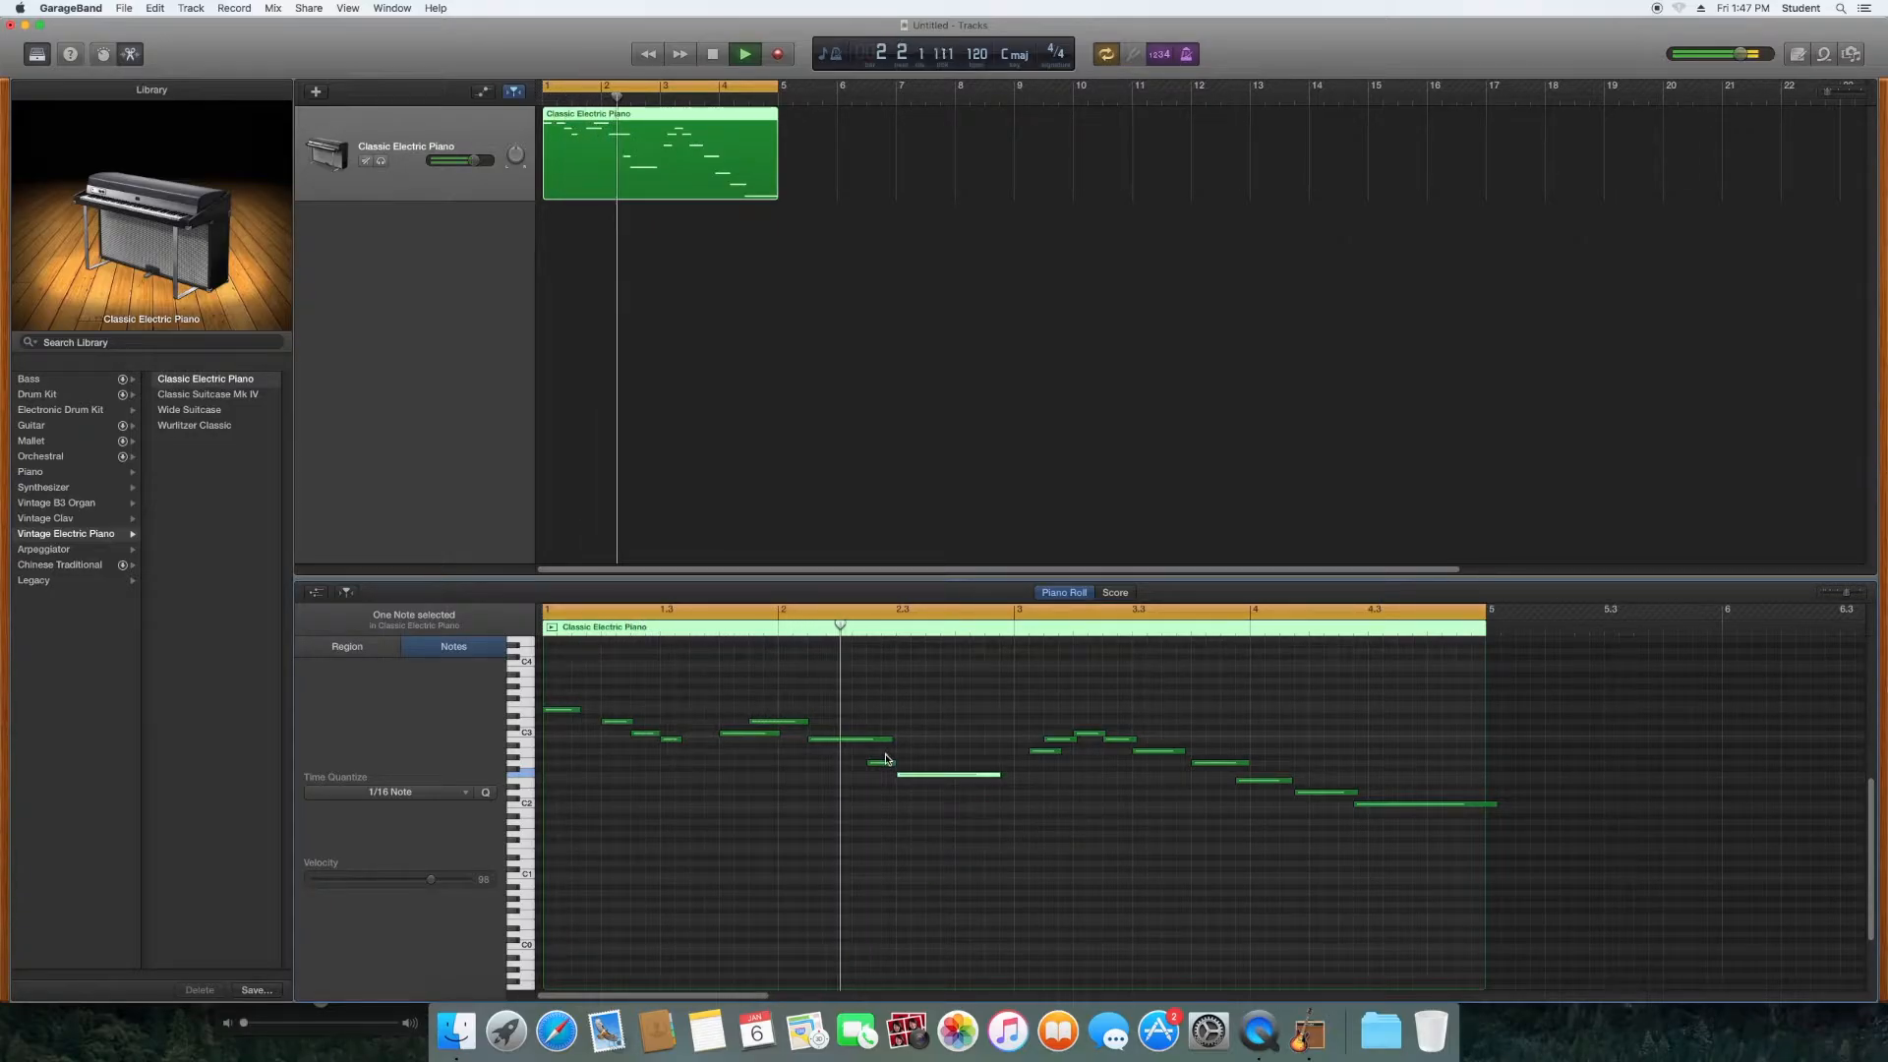
drag(1047, 754, 1033, 754)
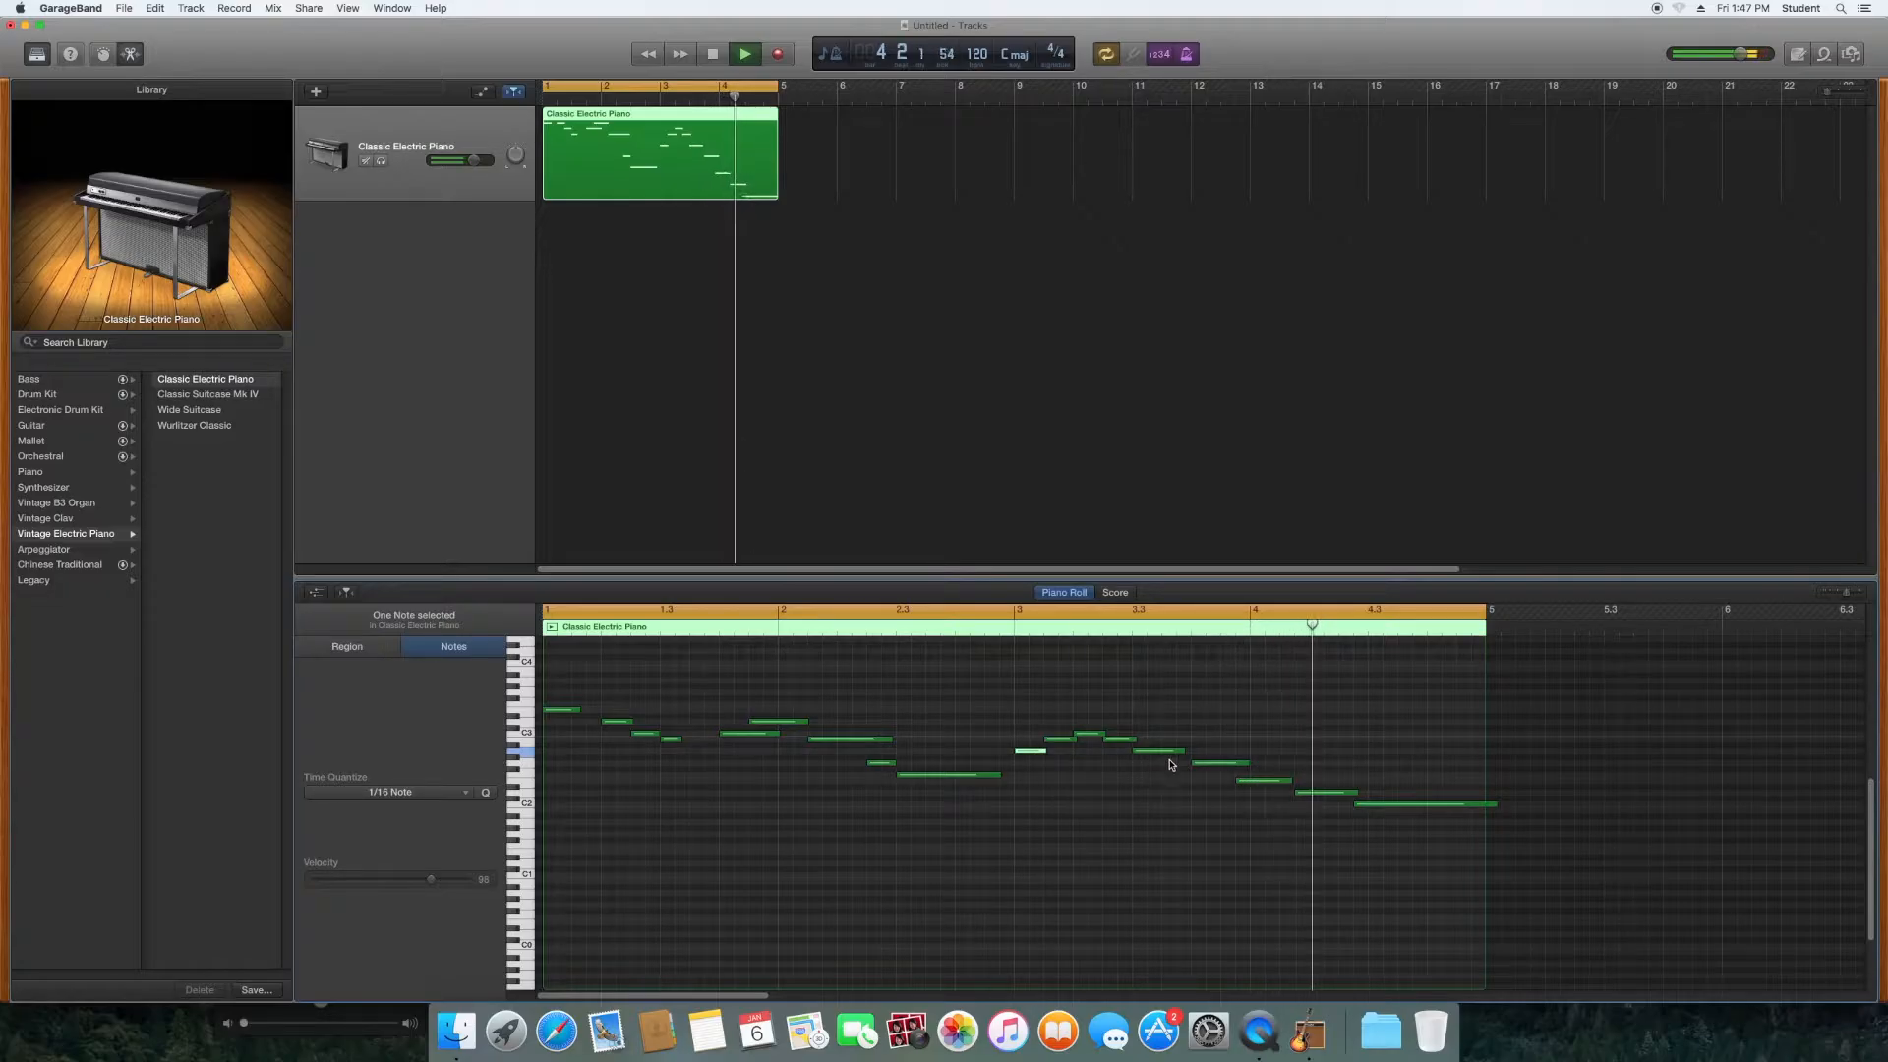
Step: Shift the last three notes later to begin at bar 4, trim the final note to end at bar 5, and stop playback
drag(1263, 779, 1379, 806)
drag(1509, 805, 1485, 804)
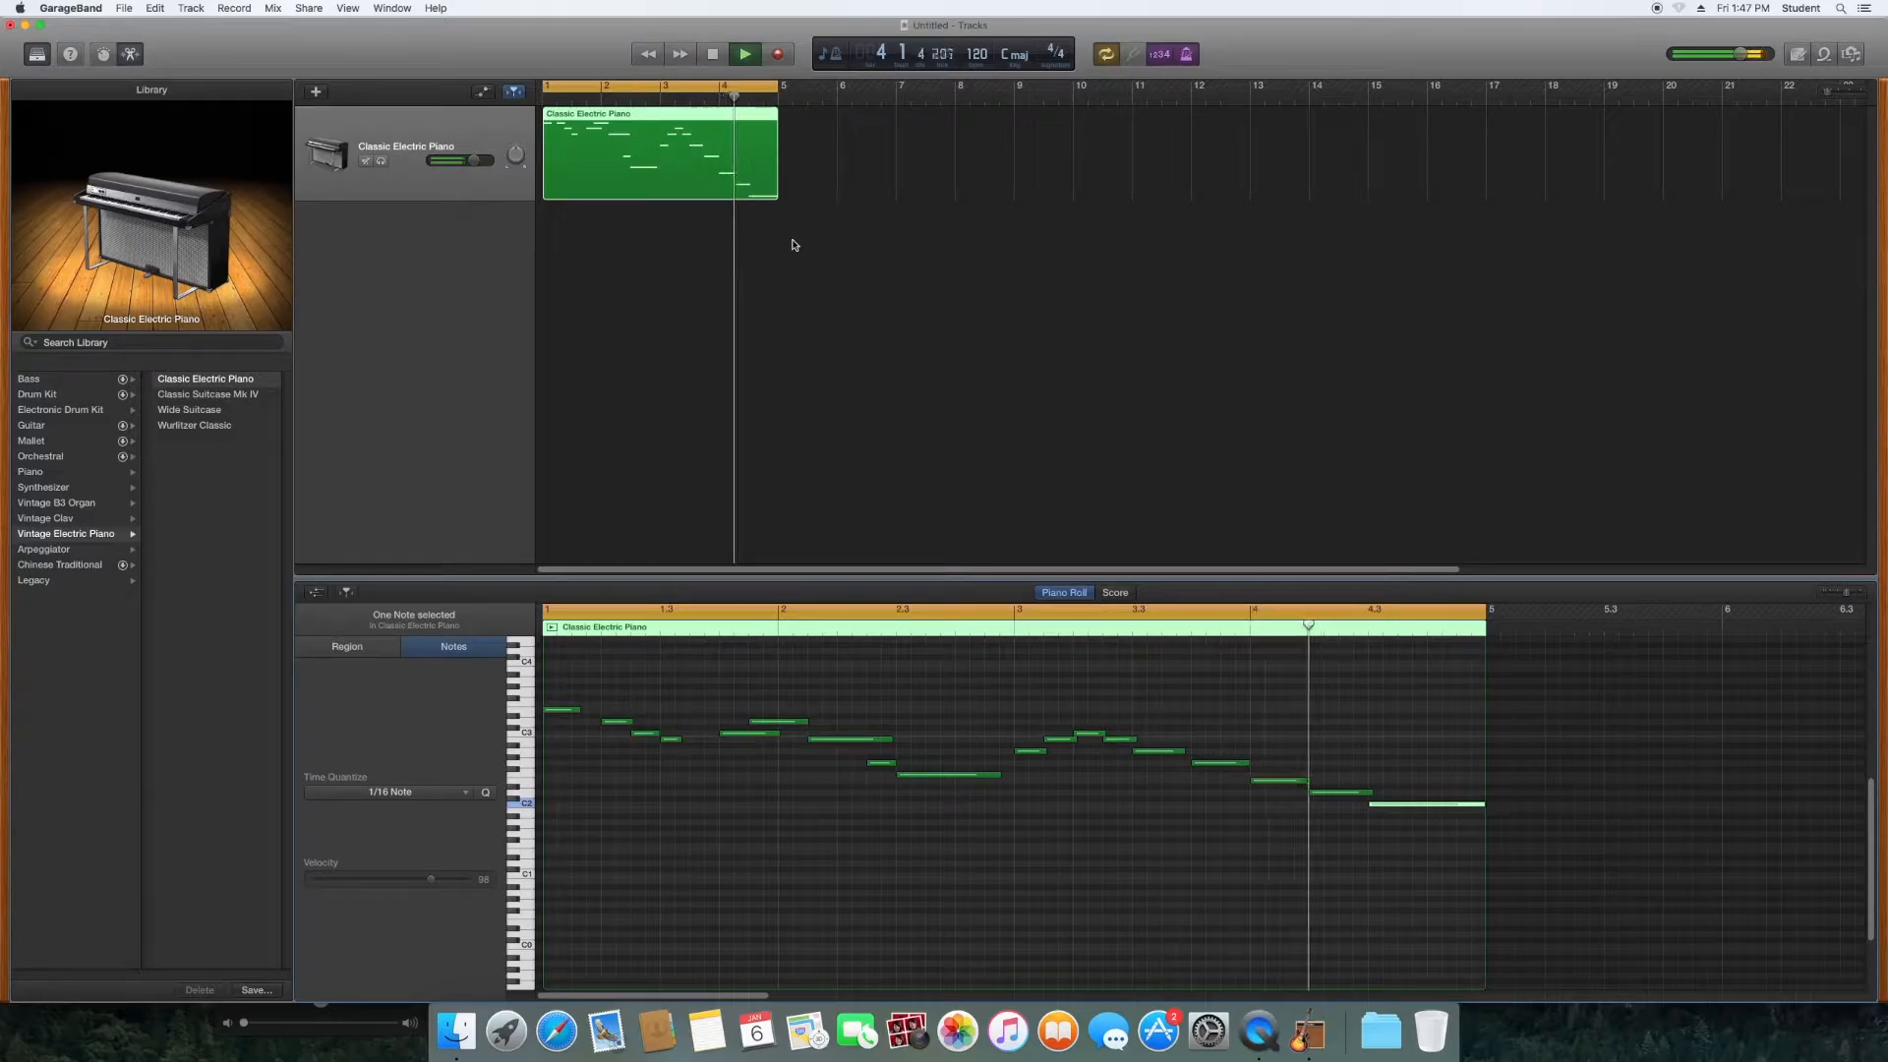
key(space)
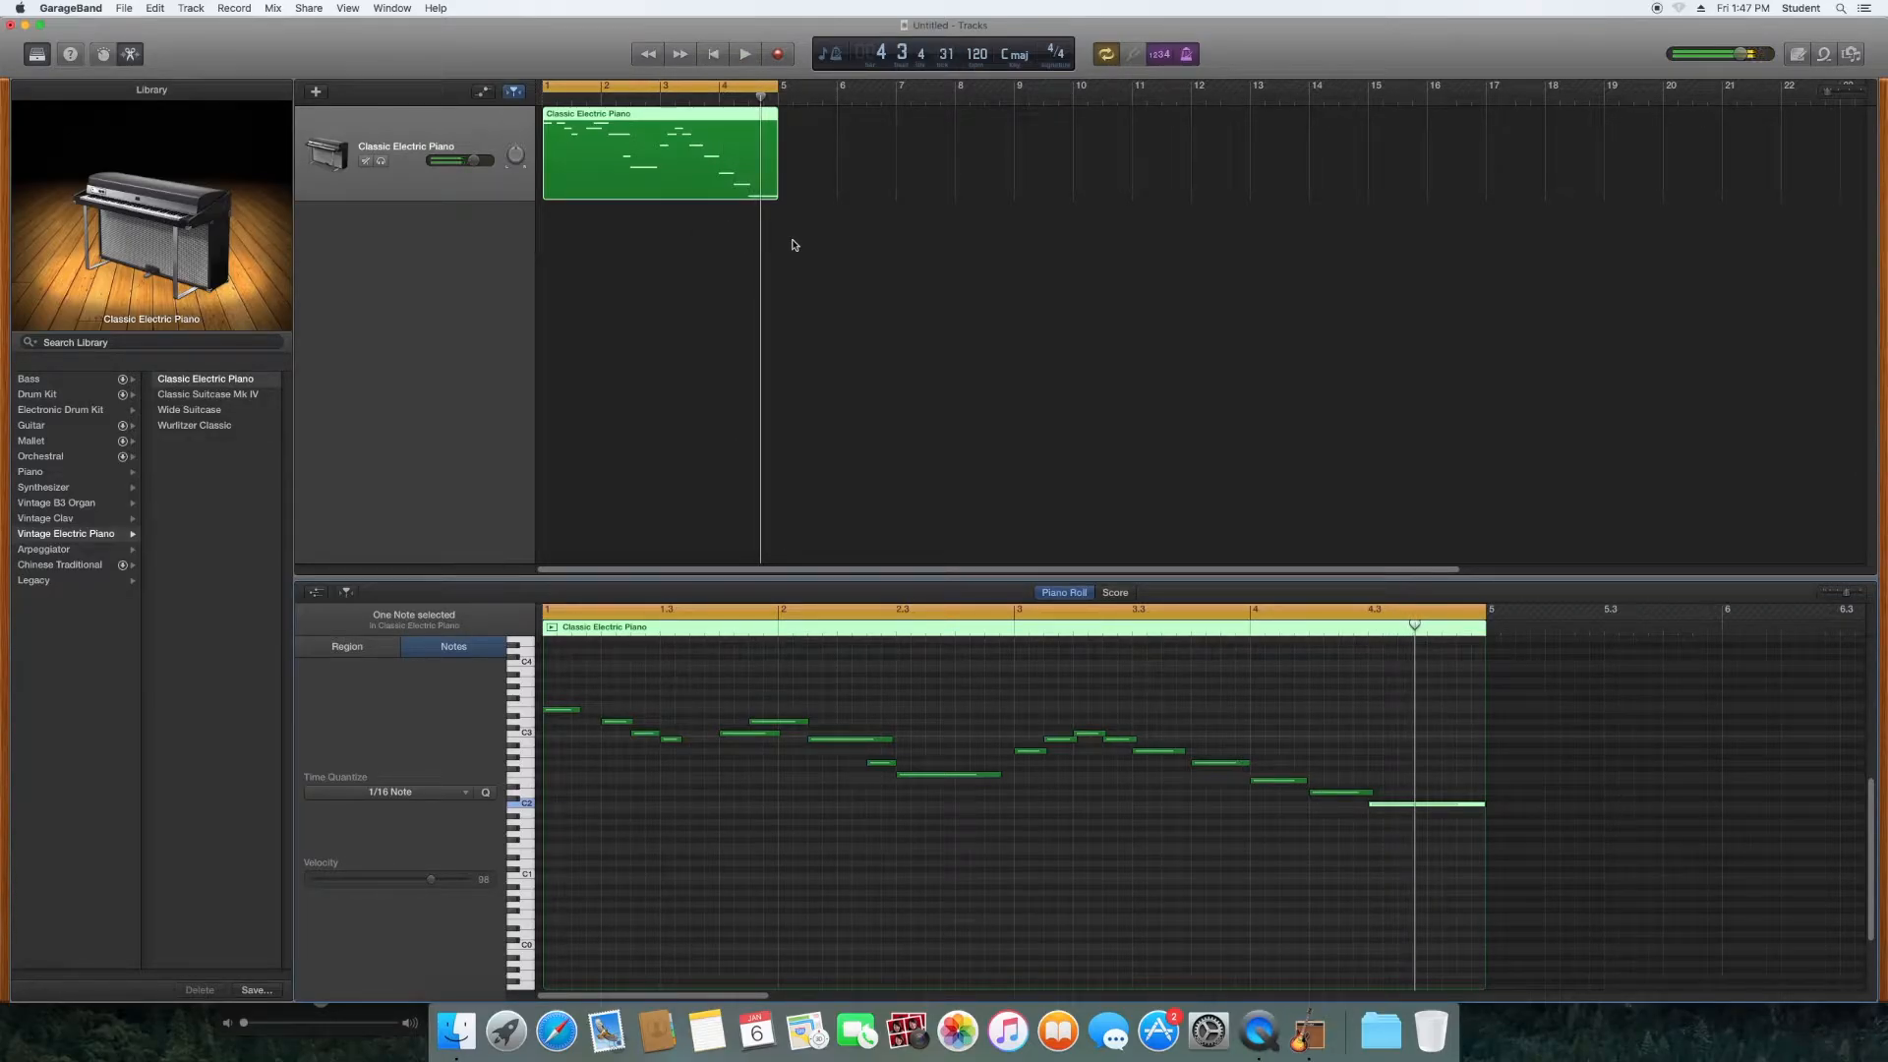
Step: Save the project as "Tutorial Song" in the GarageBand folder
key(super+s)
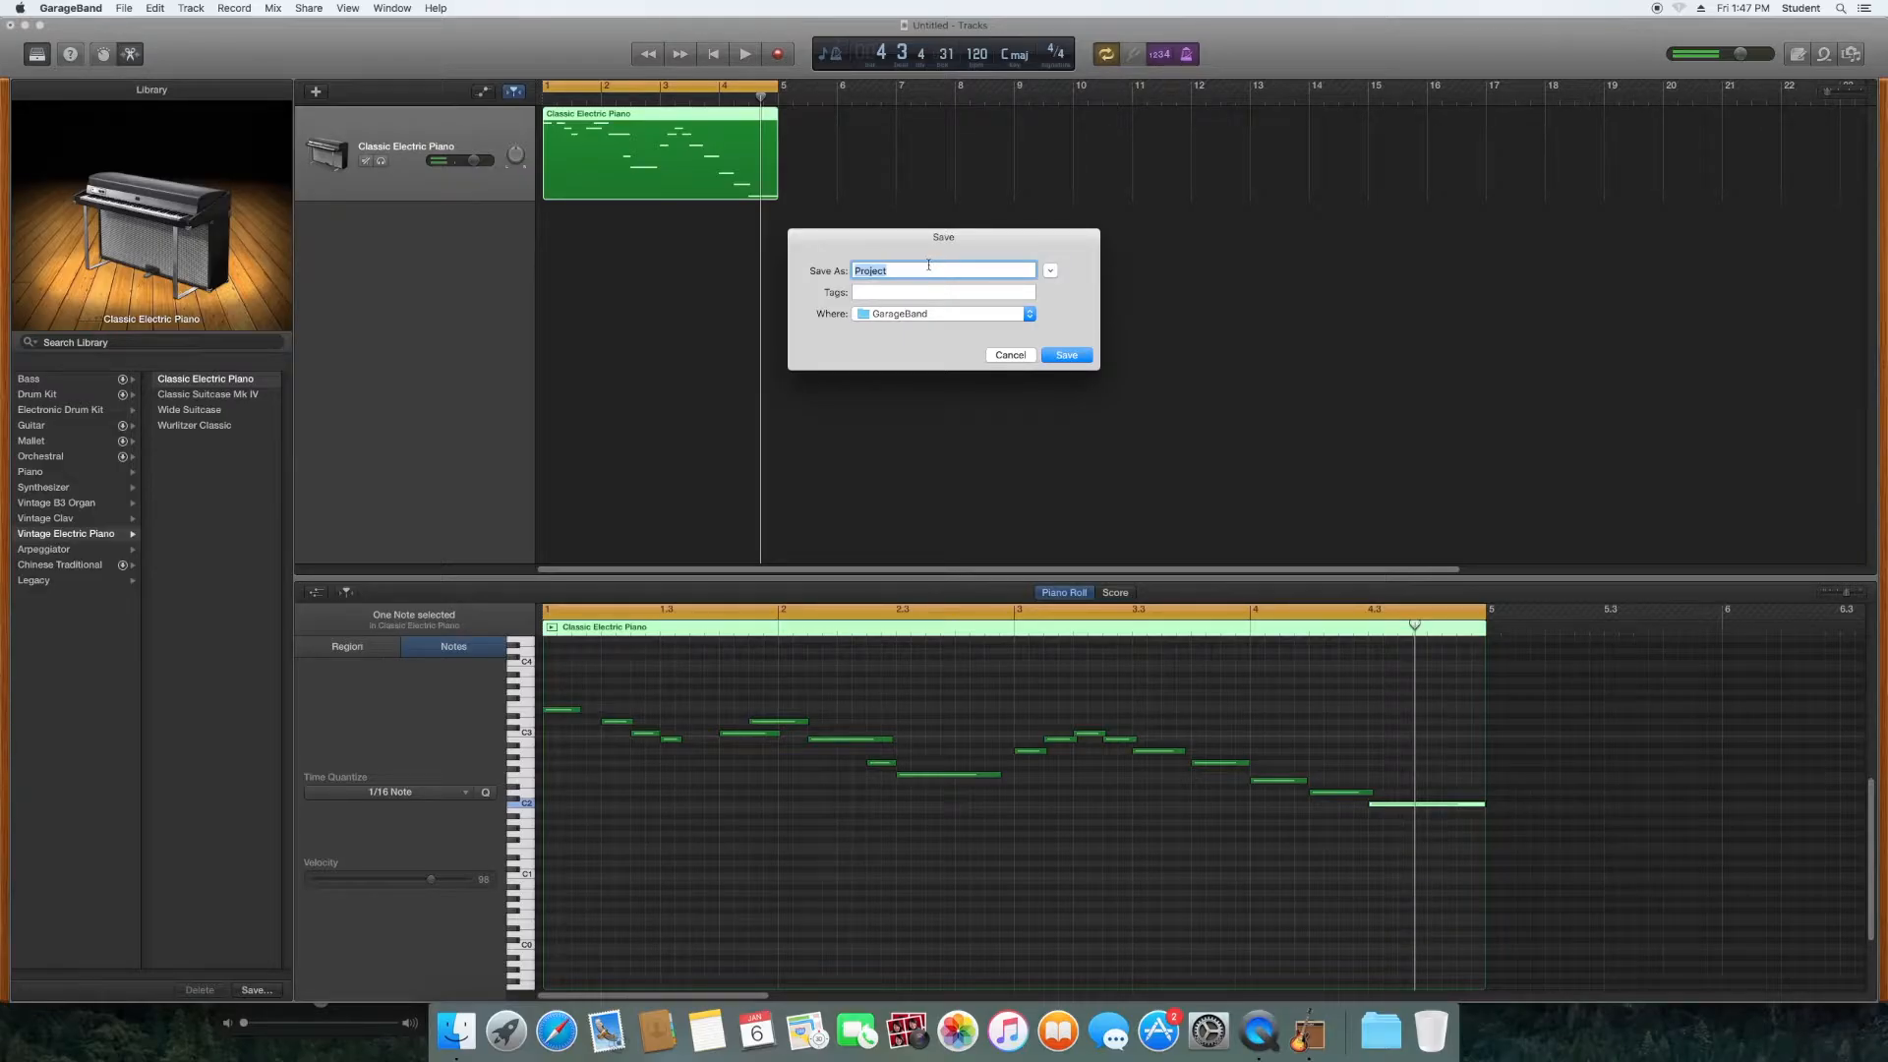
text(Tutorial Song)
click(1060, 355)
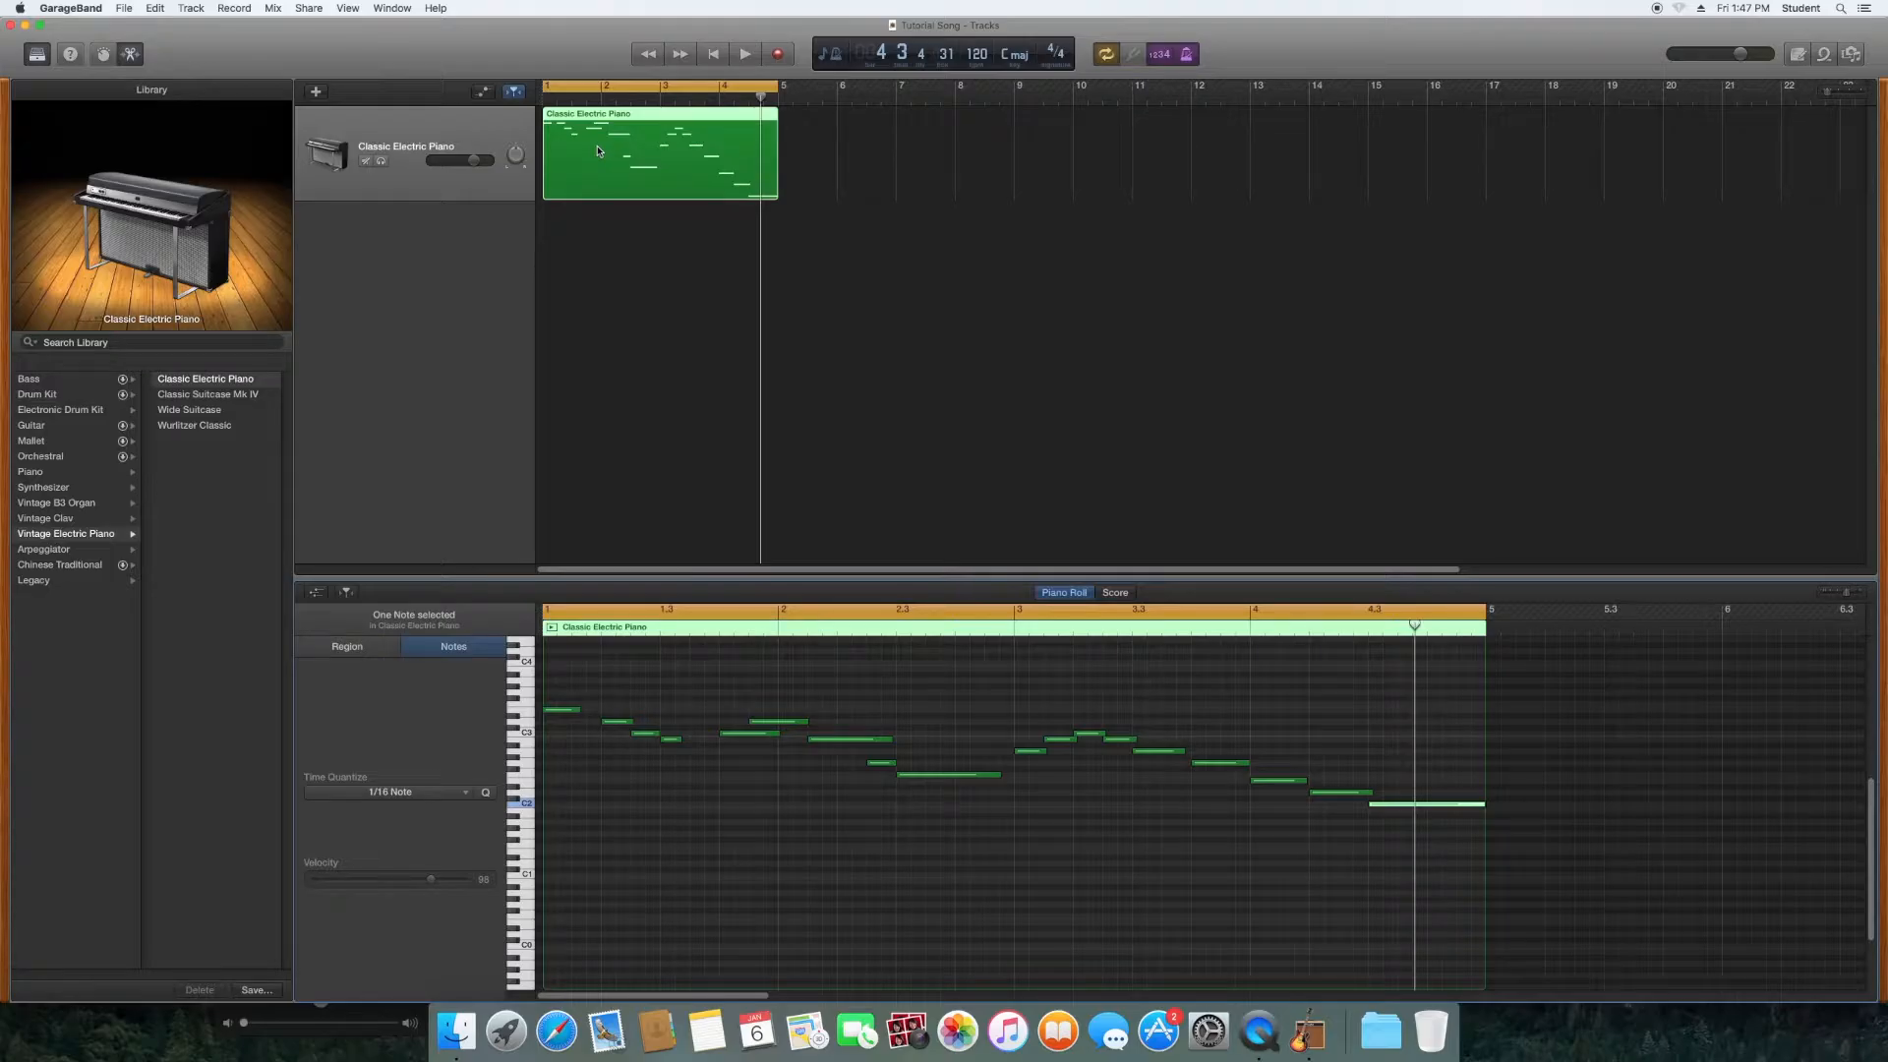
Step: Return the playhead to the start of the project and add a new Drummer track
key(Return)
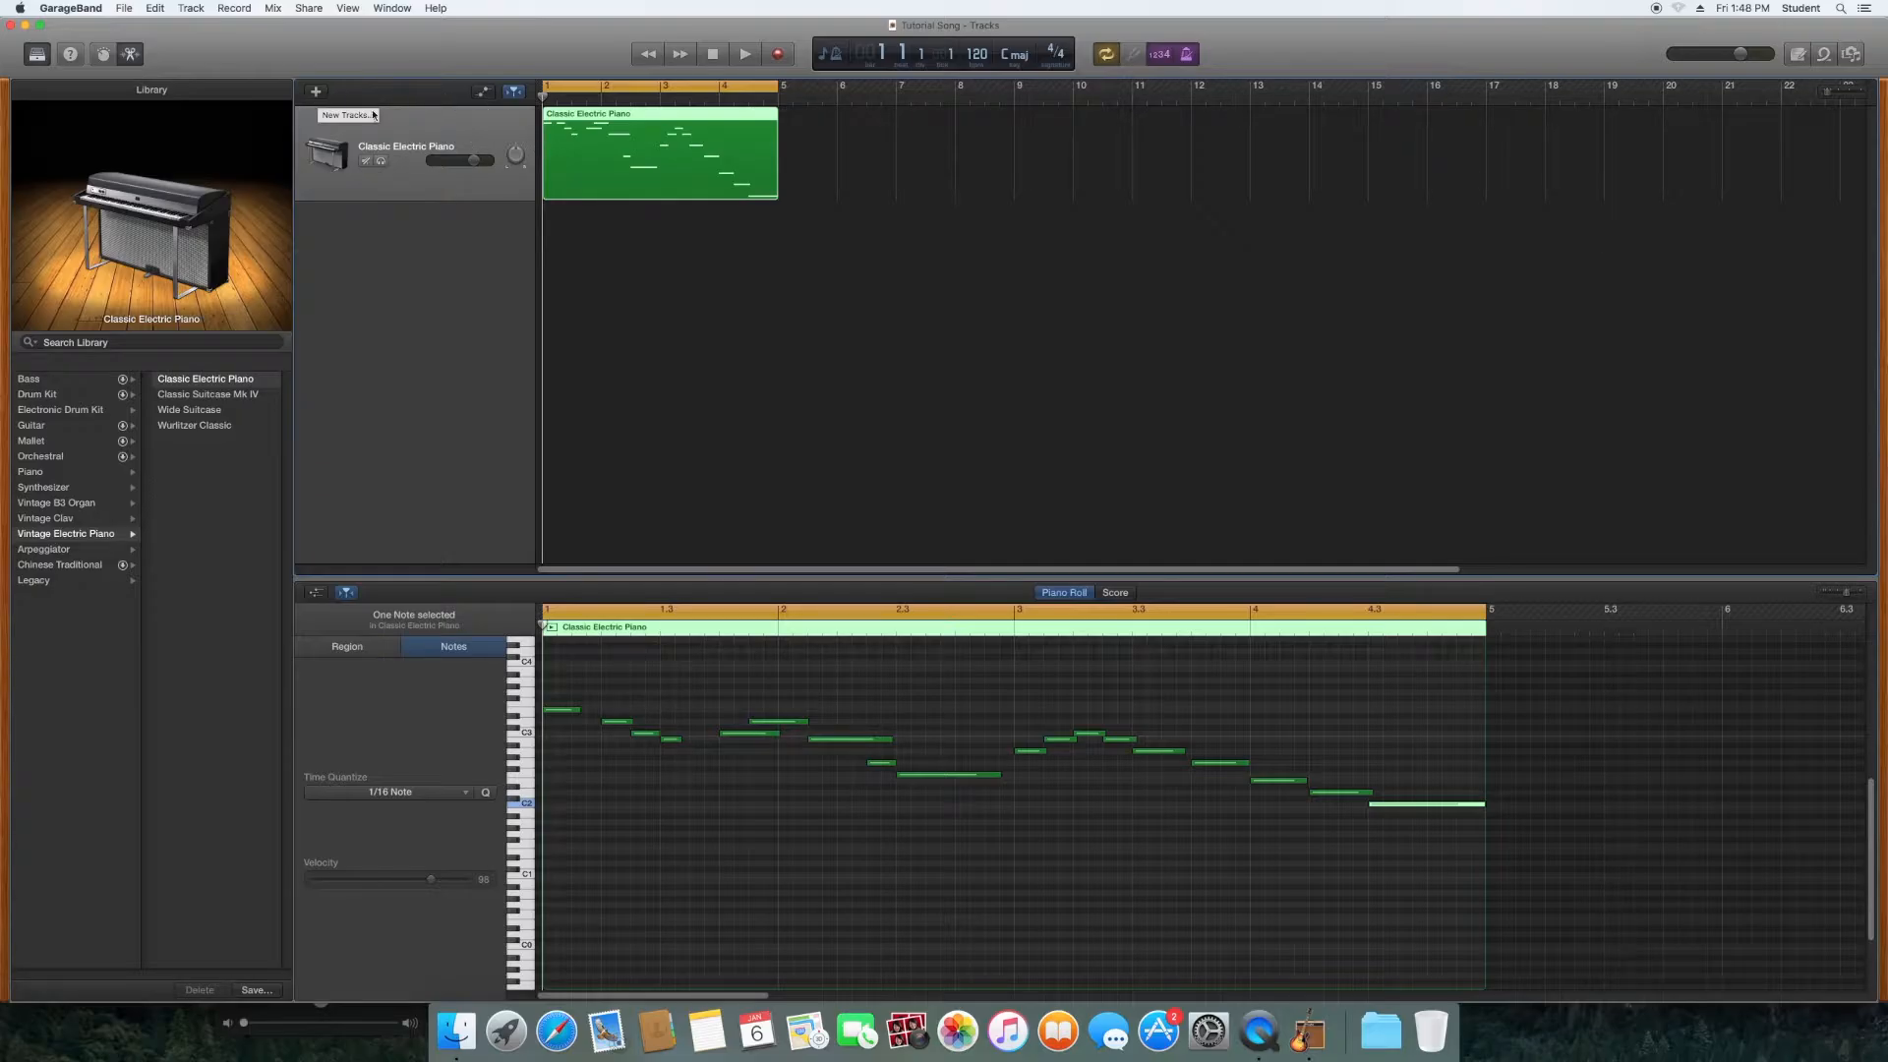
click(316, 96)
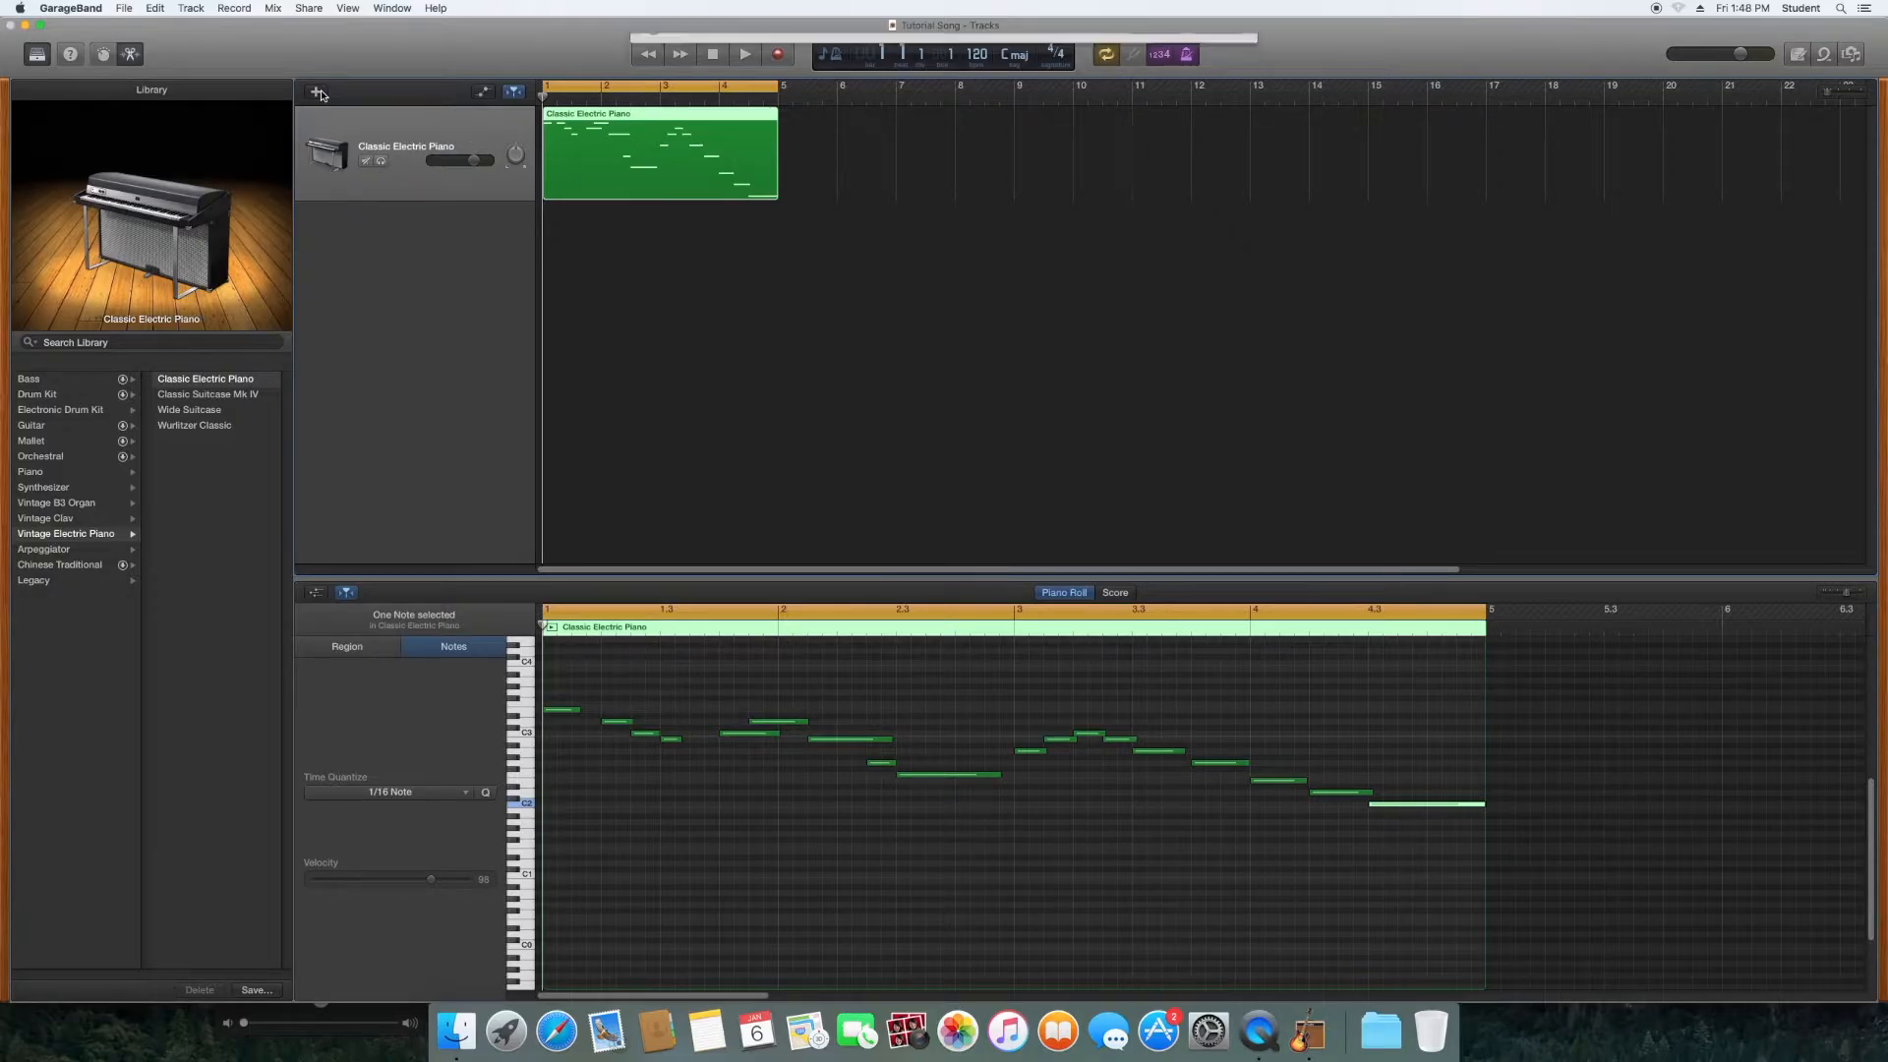
click(1129, 190)
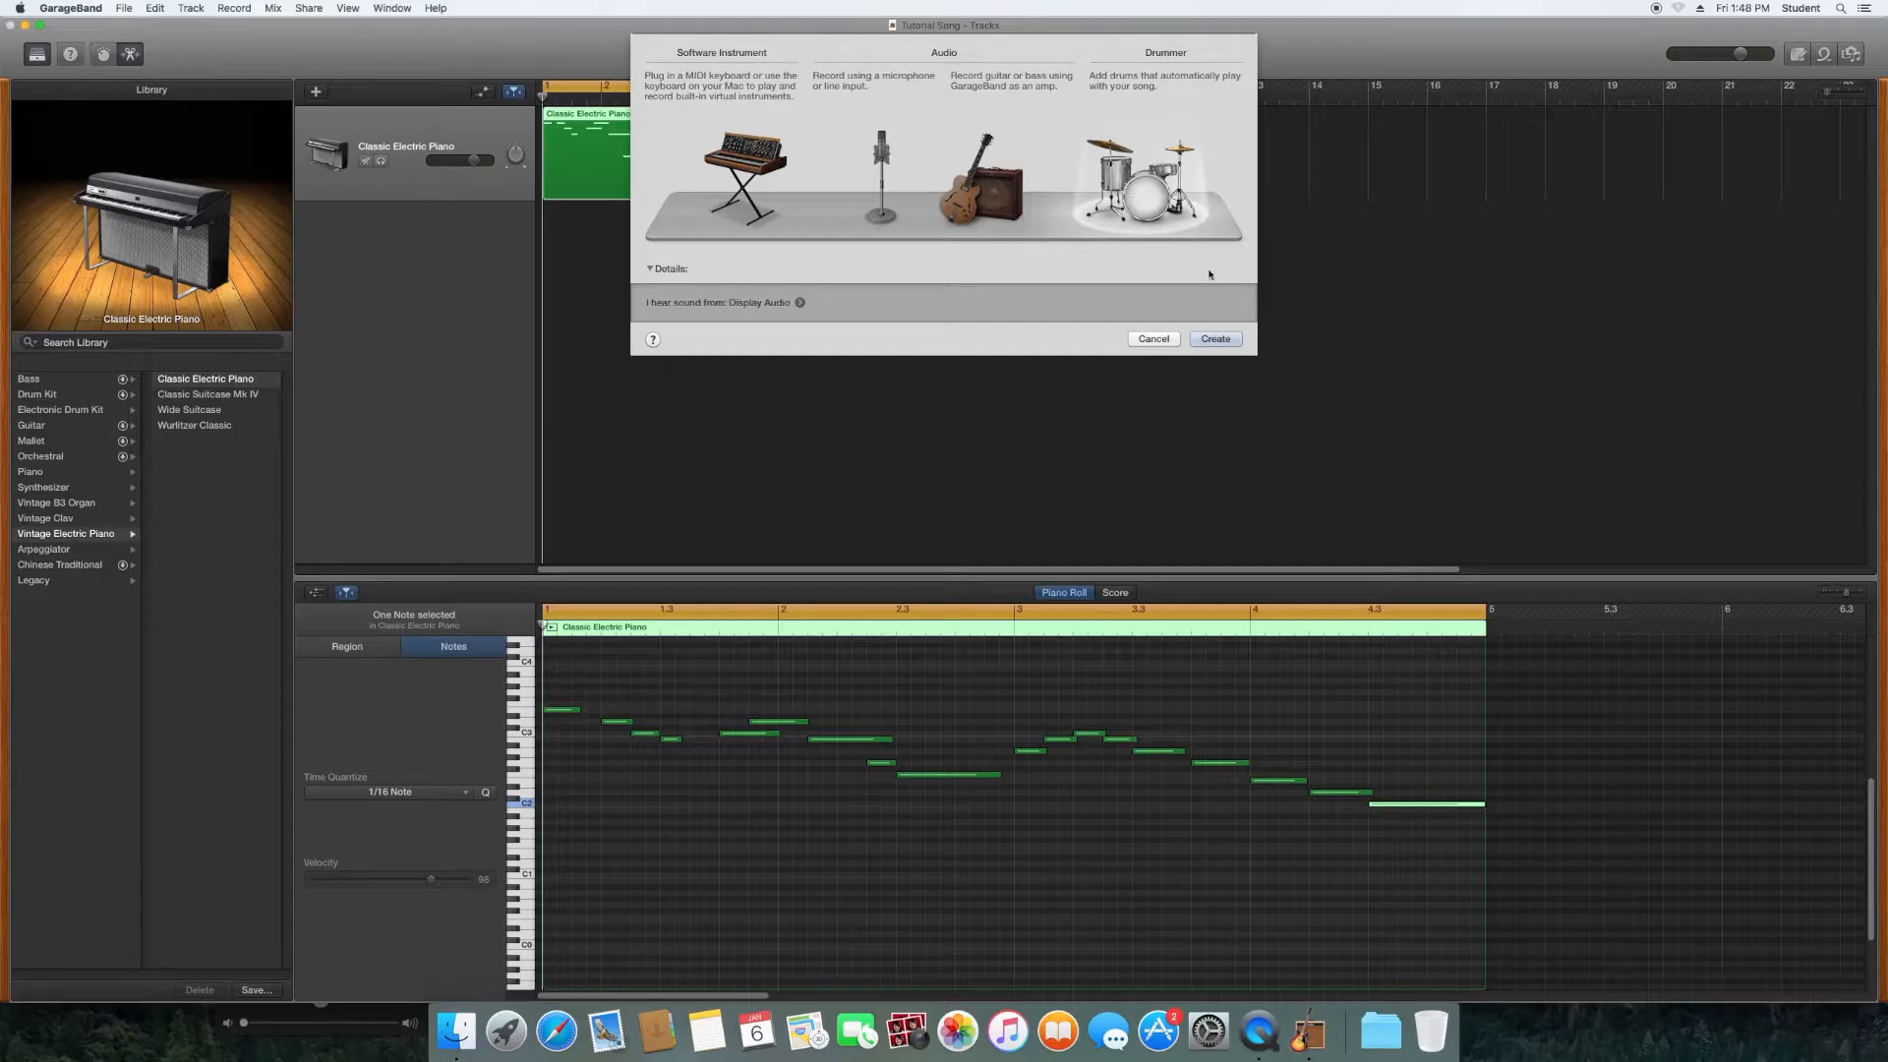
click(1216, 339)
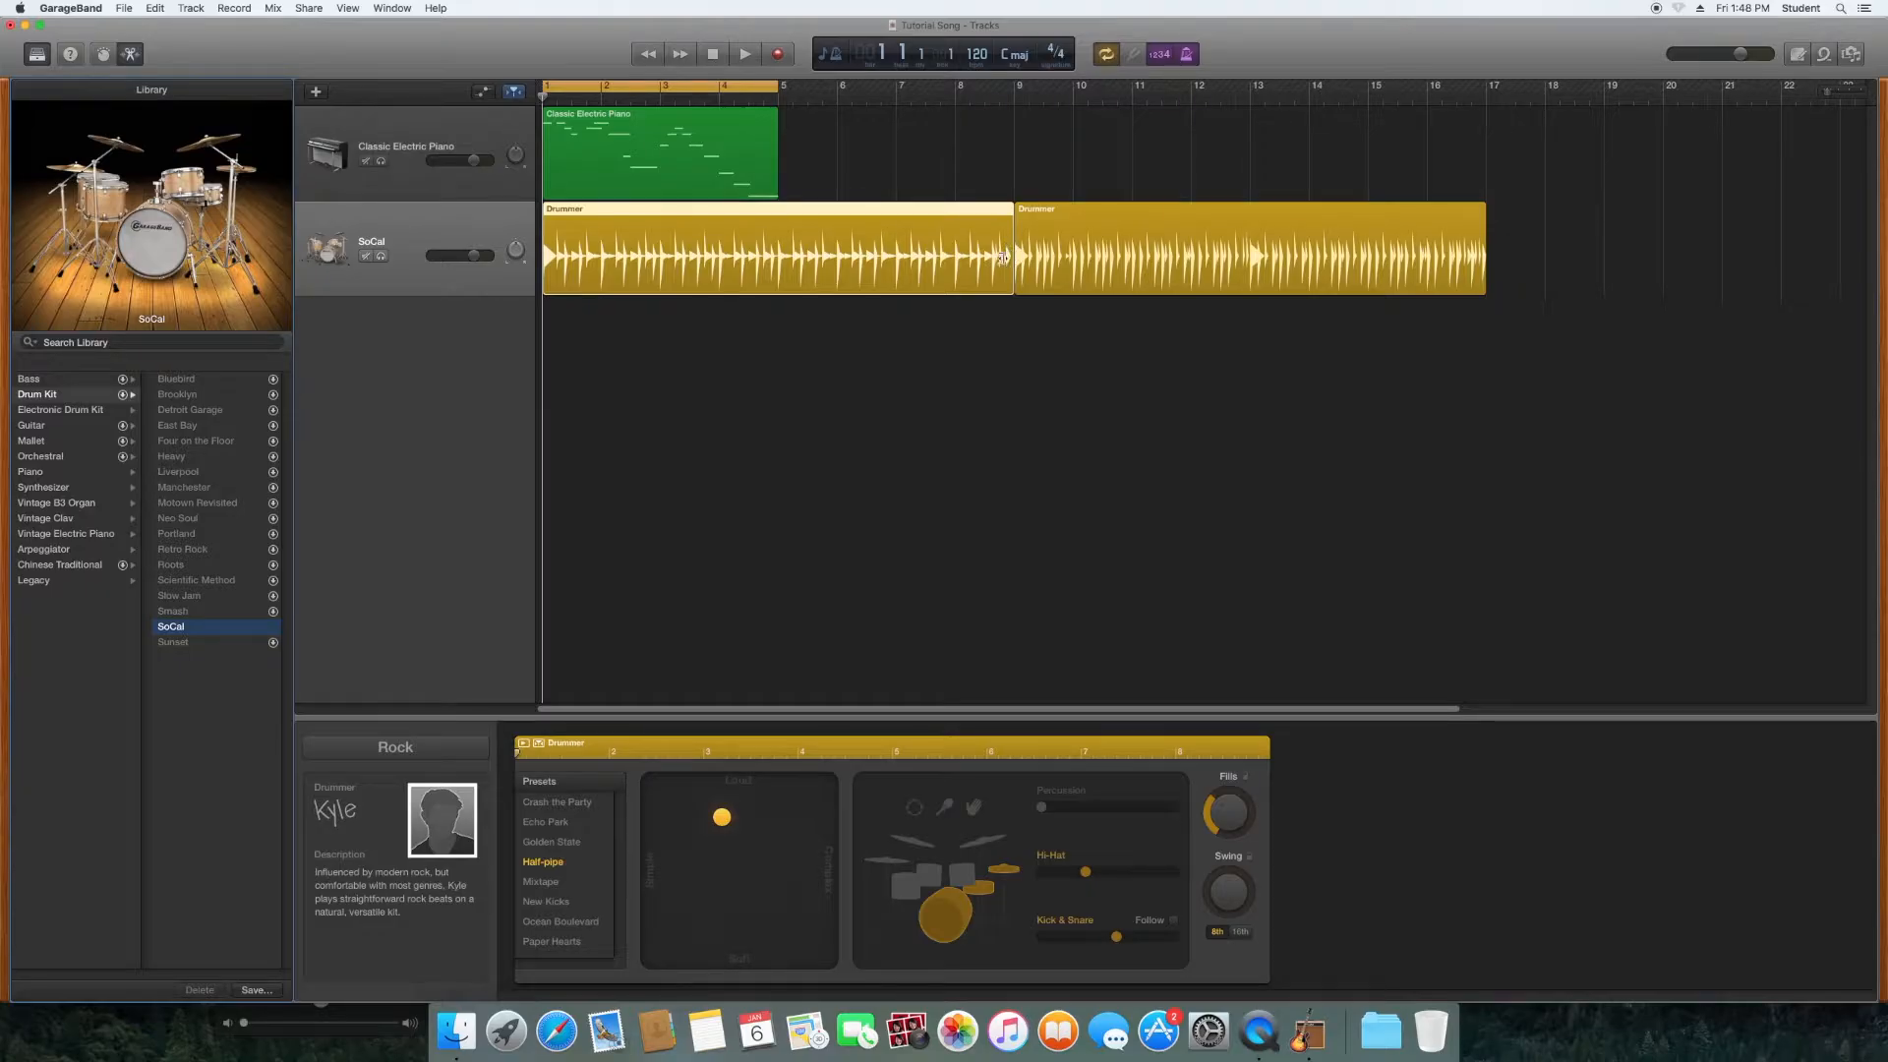
Step: Keep the SoCal drum kit selected and listen to the cycled bars with piano and drums together
click(805, 367)
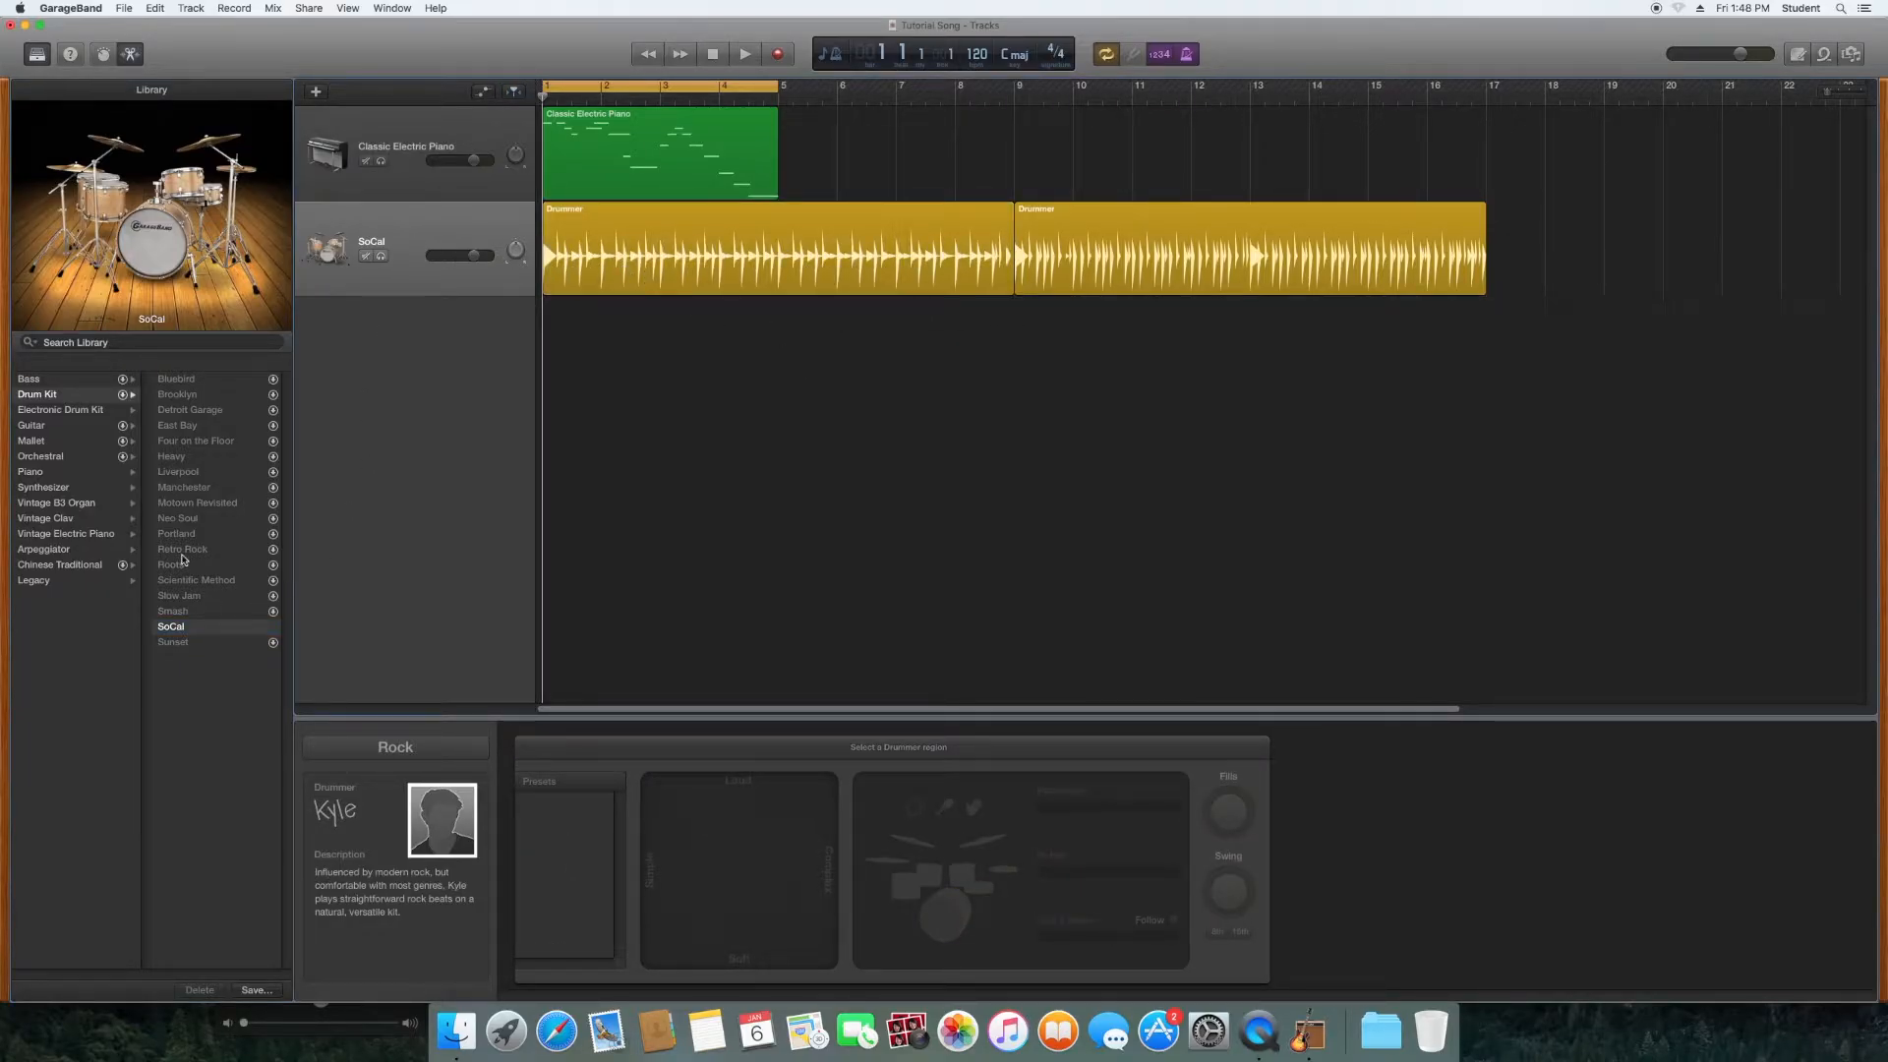
click(212, 629)
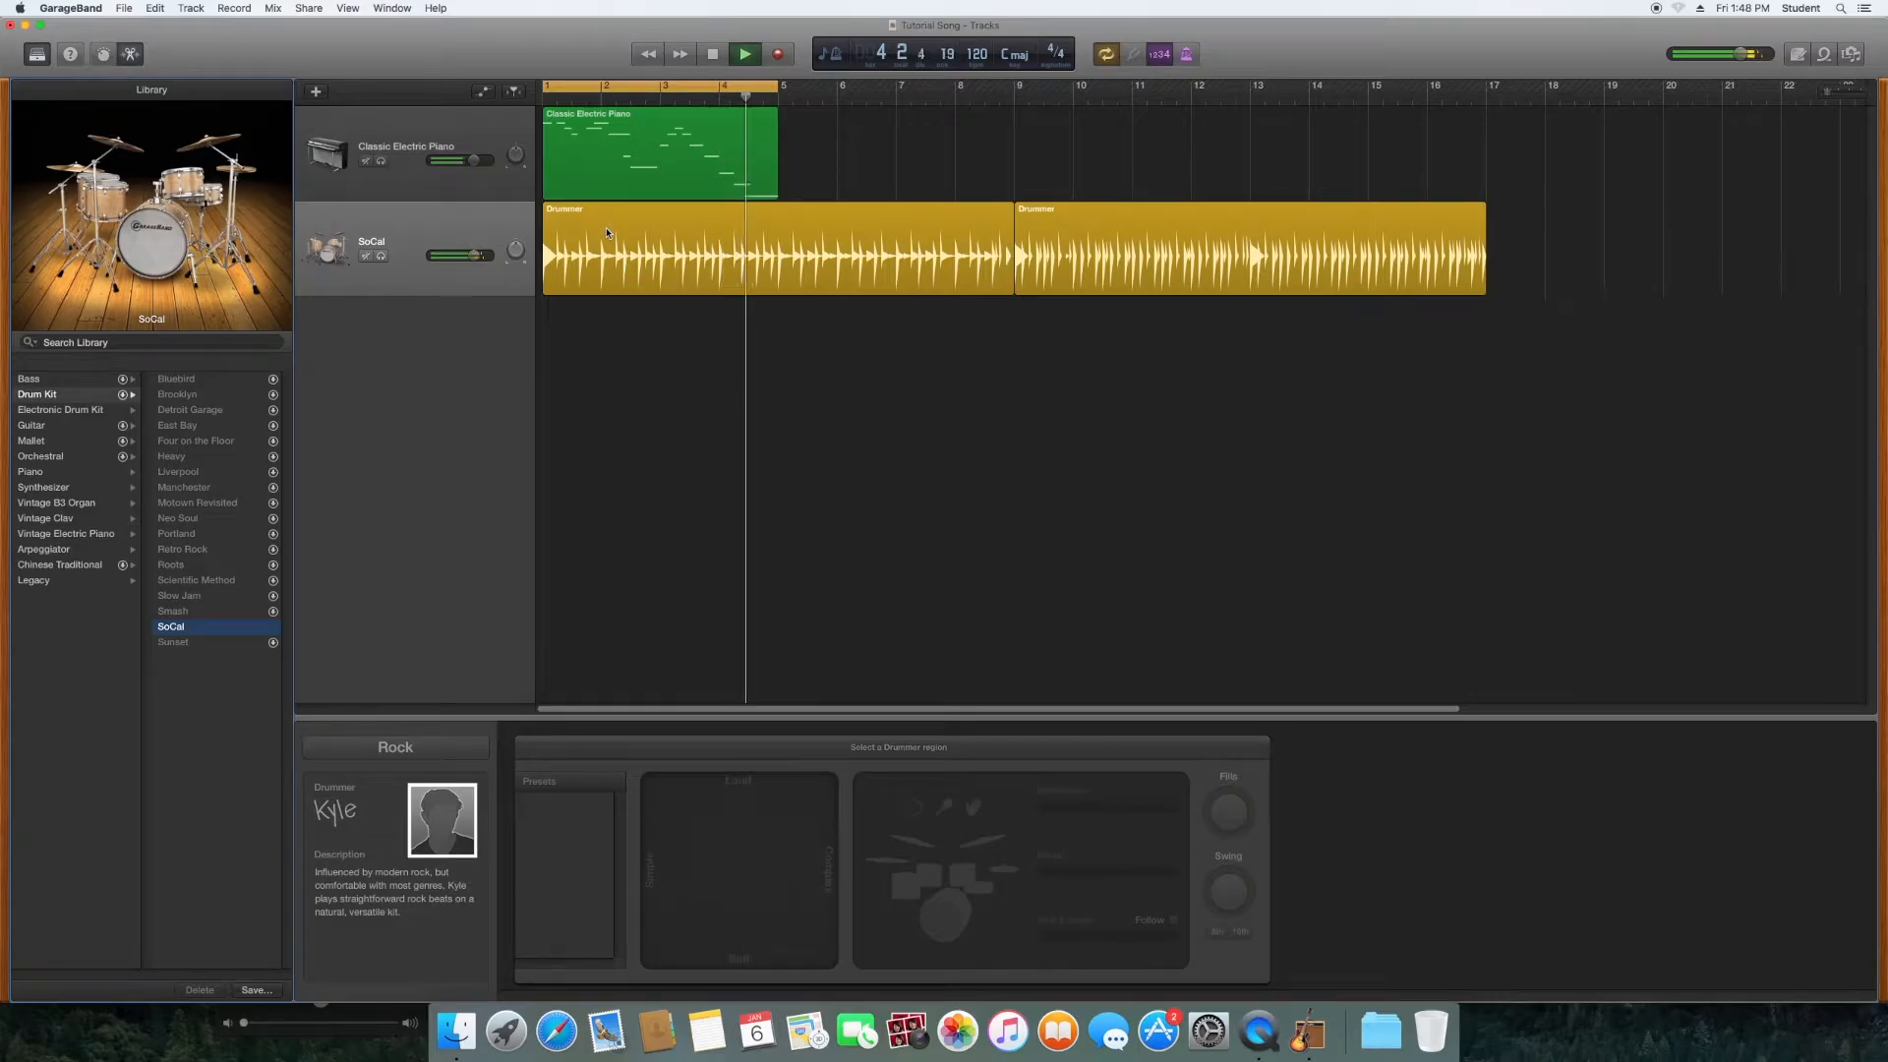
key(space)
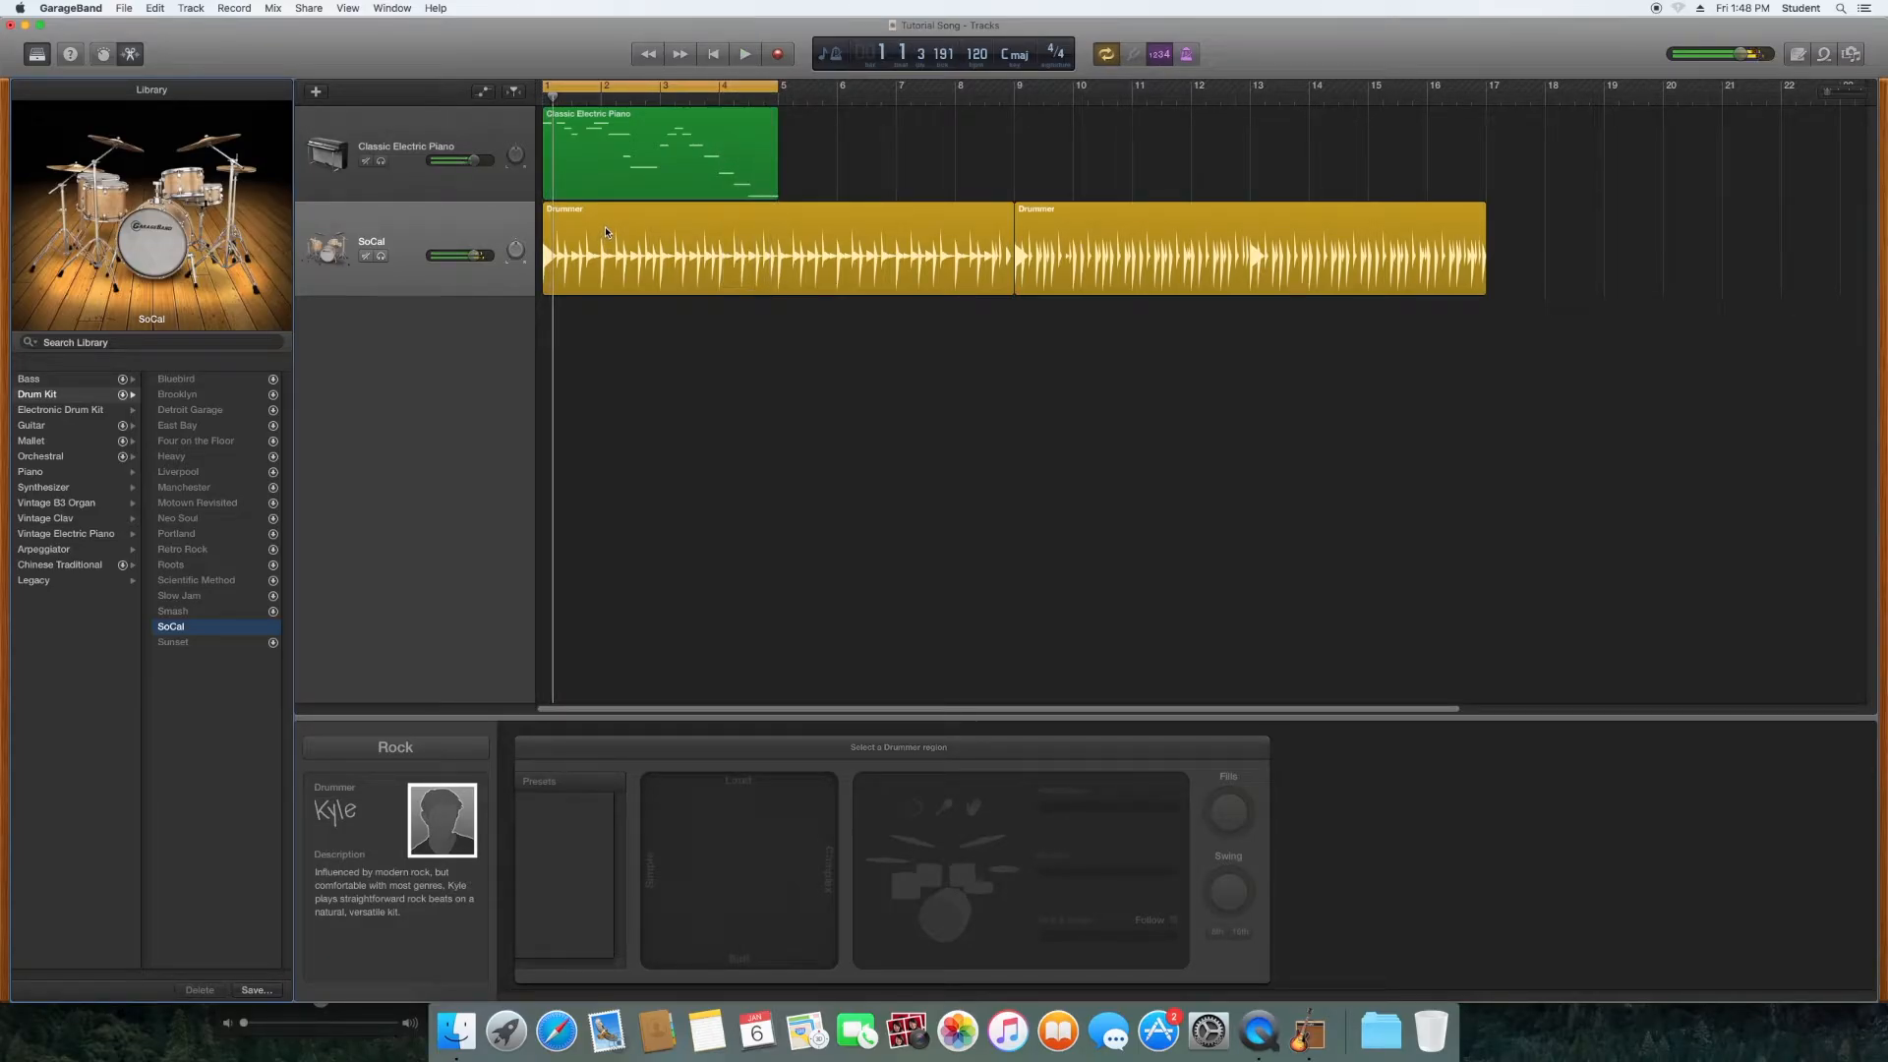
Step: Make the first Drummer region's beat as soft and complex as possible, and try the handclap, shaker and tambourine percussion parts
click(569, 221)
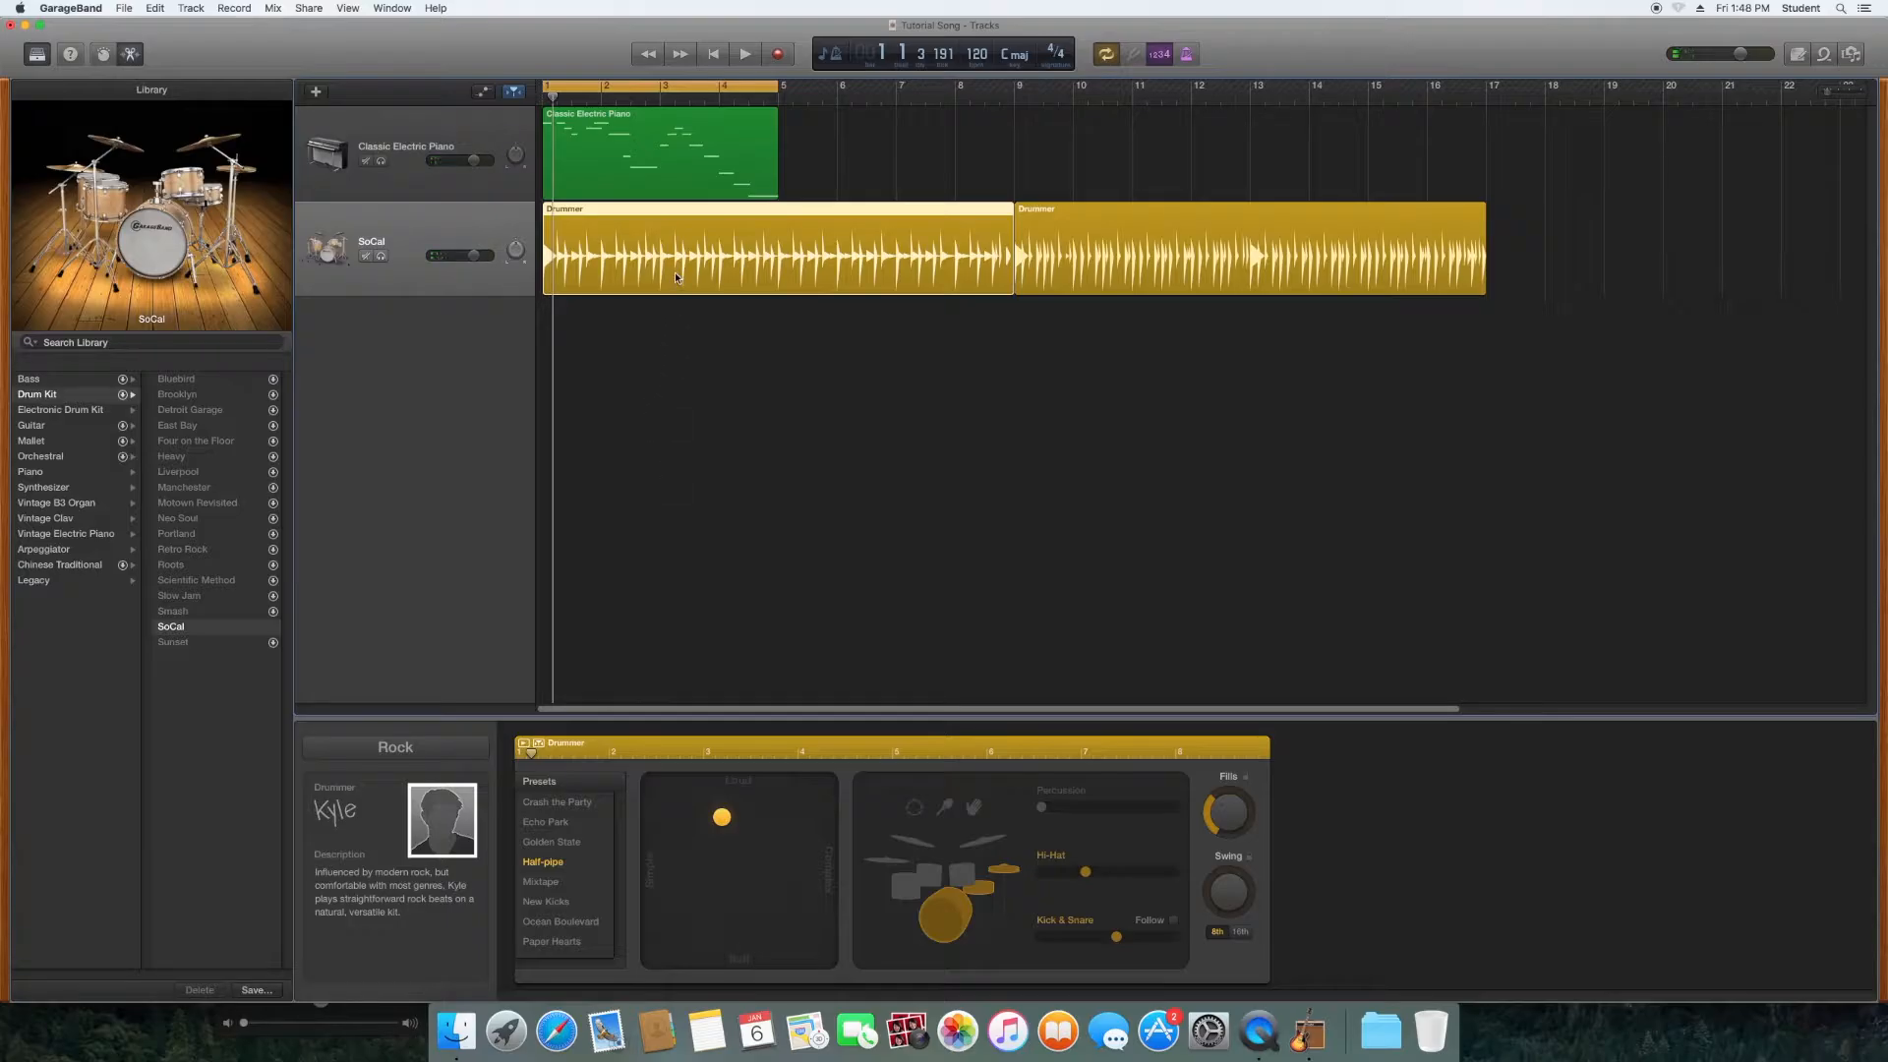
drag(727, 823, 832, 974)
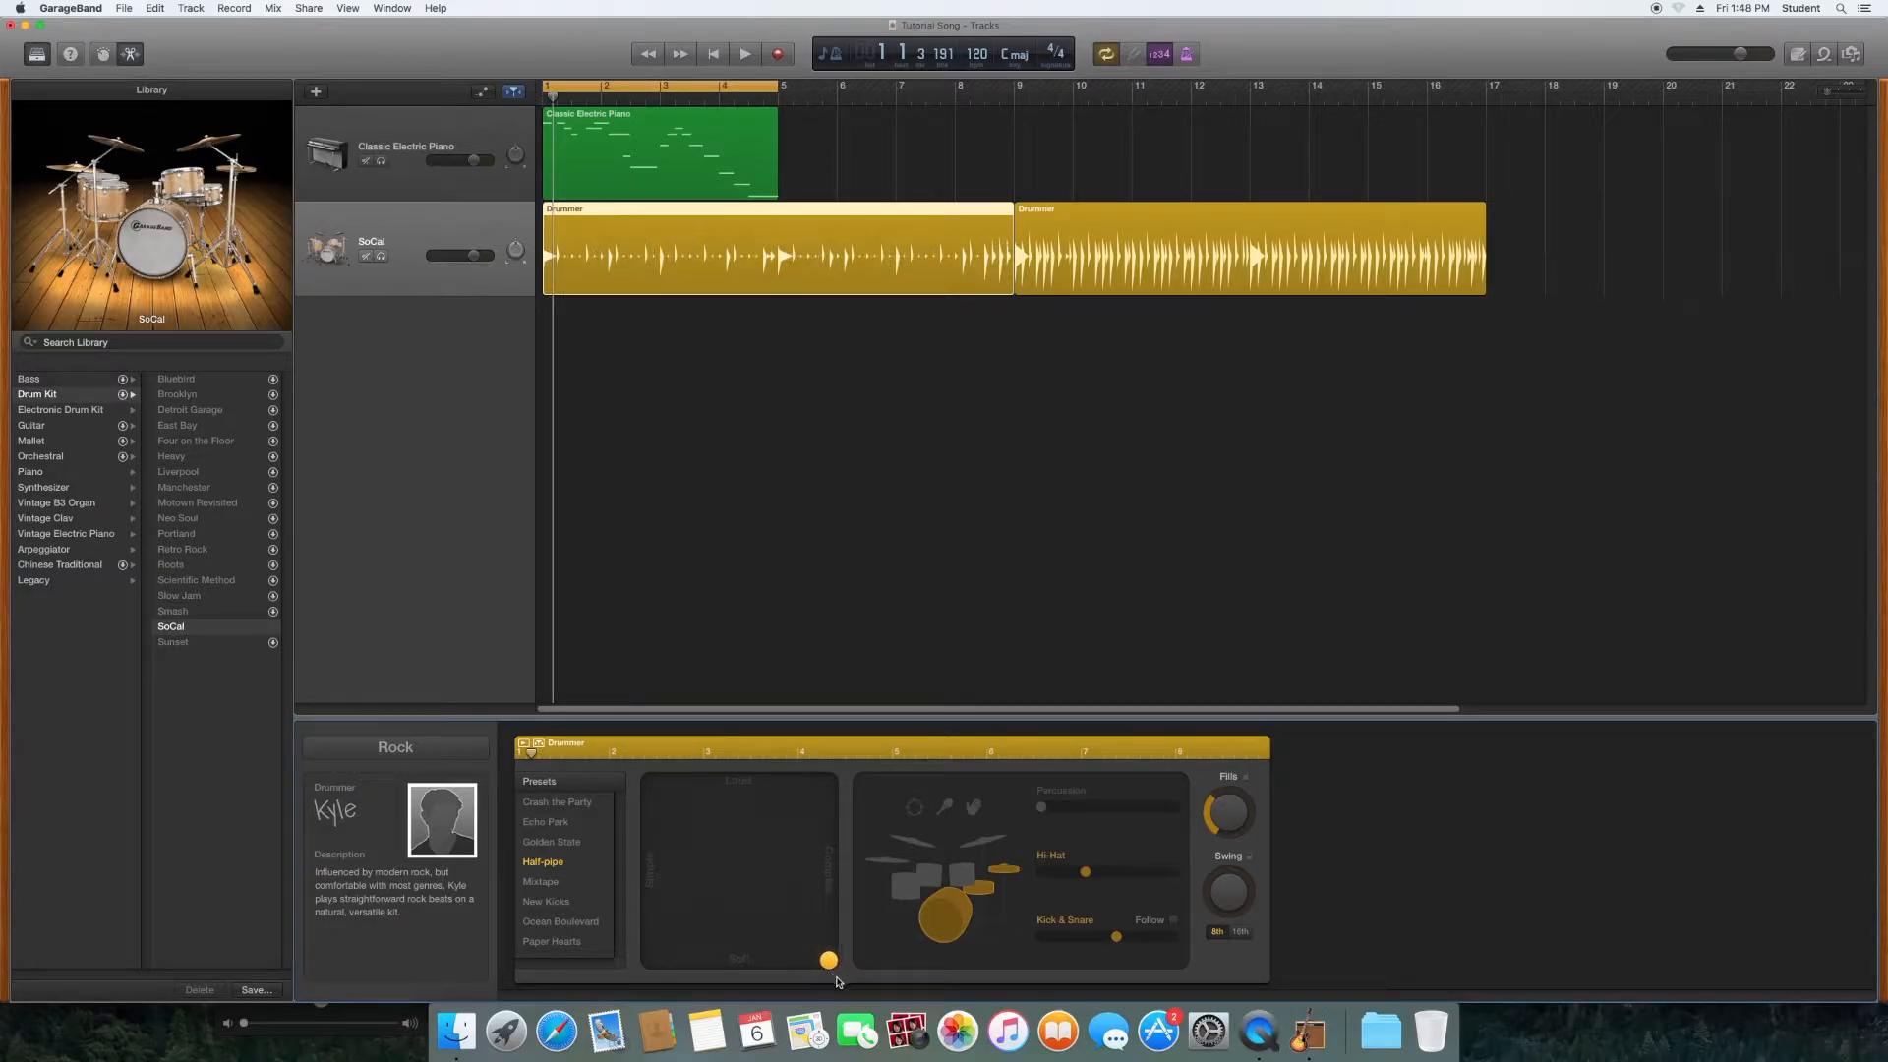
click(975, 809)
click(944, 809)
click(911, 809)
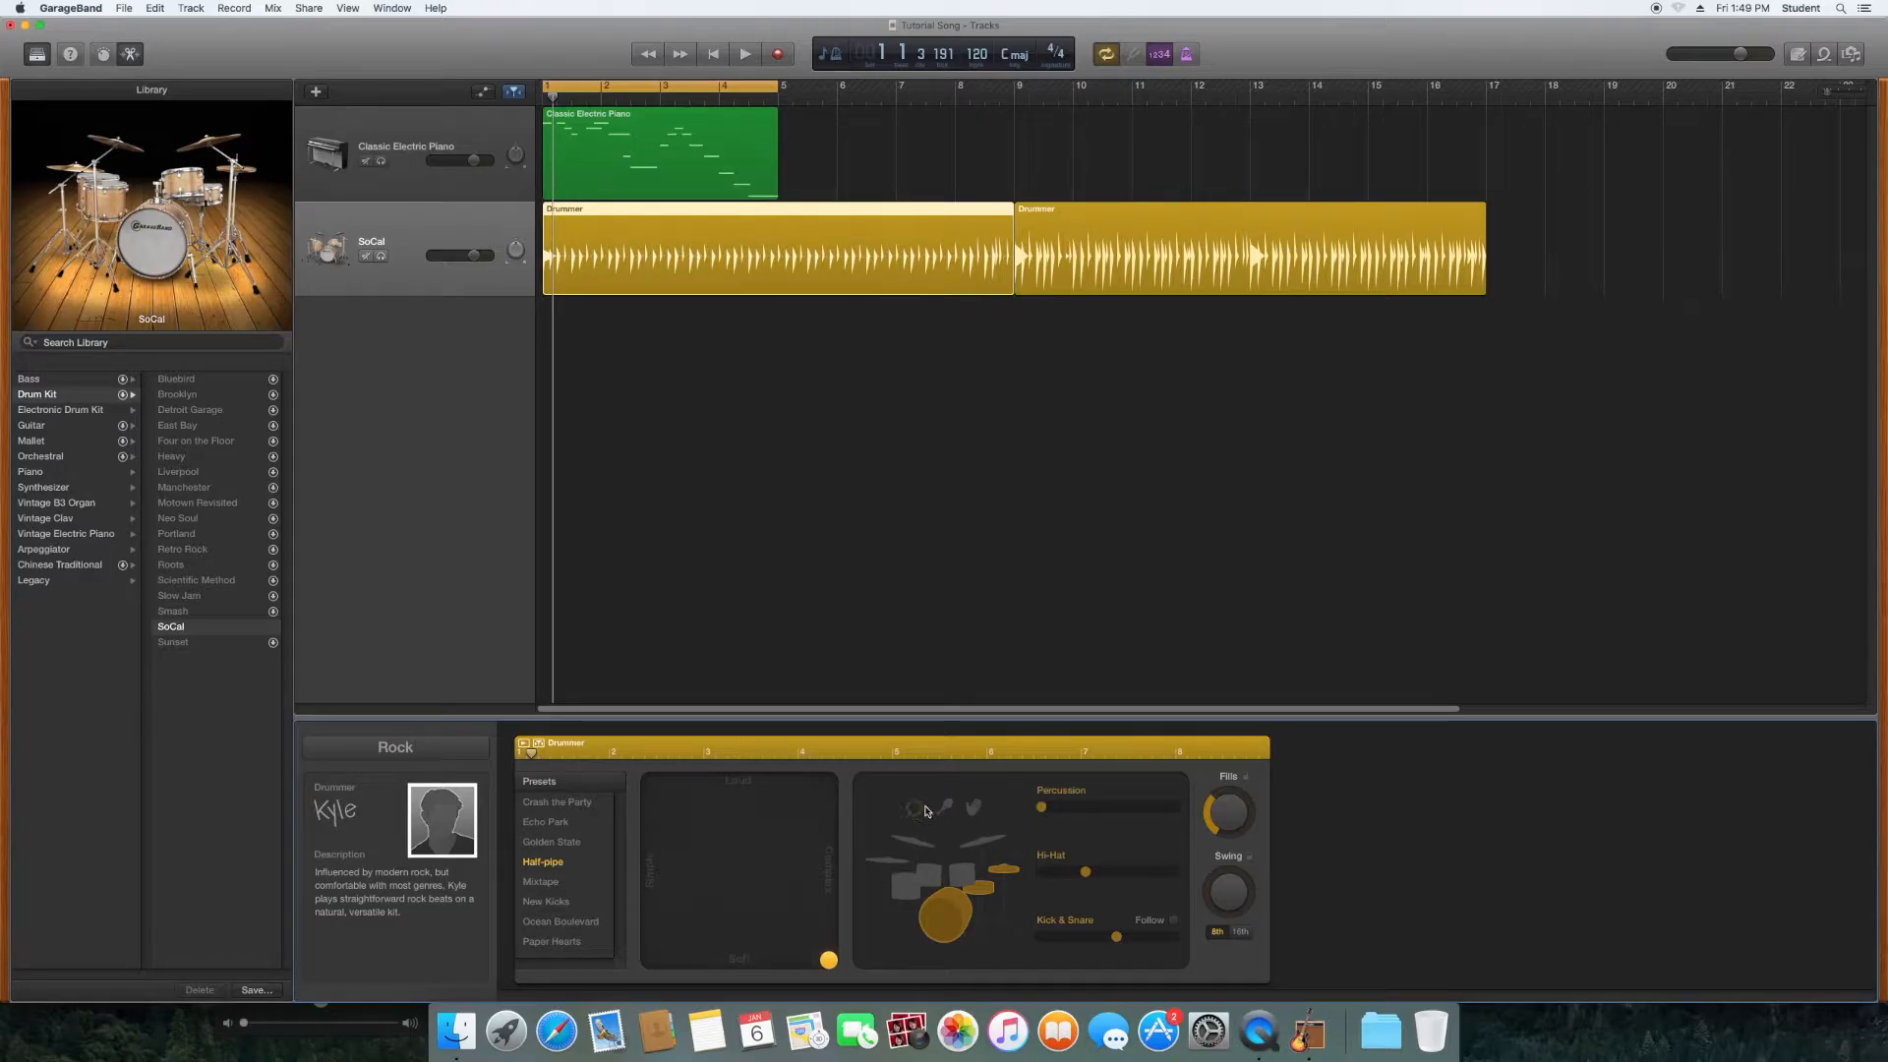
Step: Raise the first Drummer region's fills to maximum, add some swing, and try the cymbals before returning to the hi-hat
drag(1238, 826, 1238, 762)
drag(1228, 891, 1228, 870)
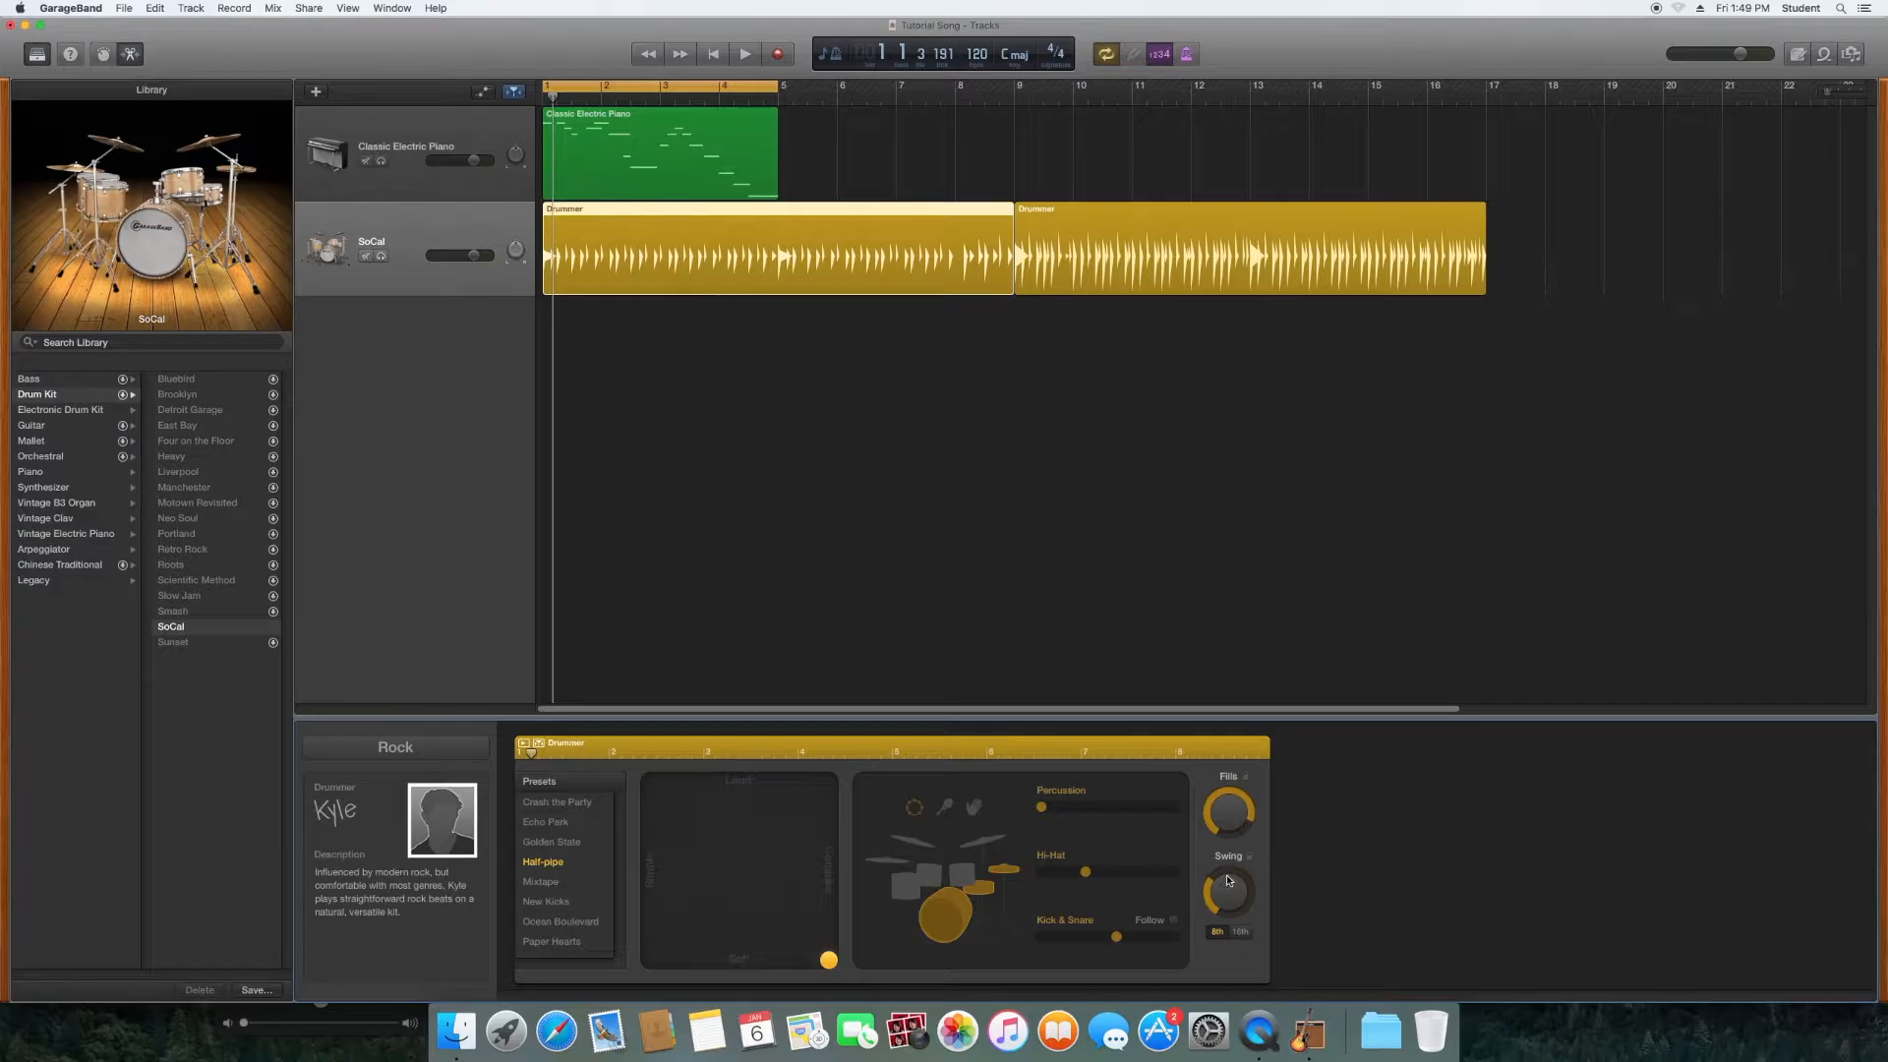
click(960, 876)
click(980, 841)
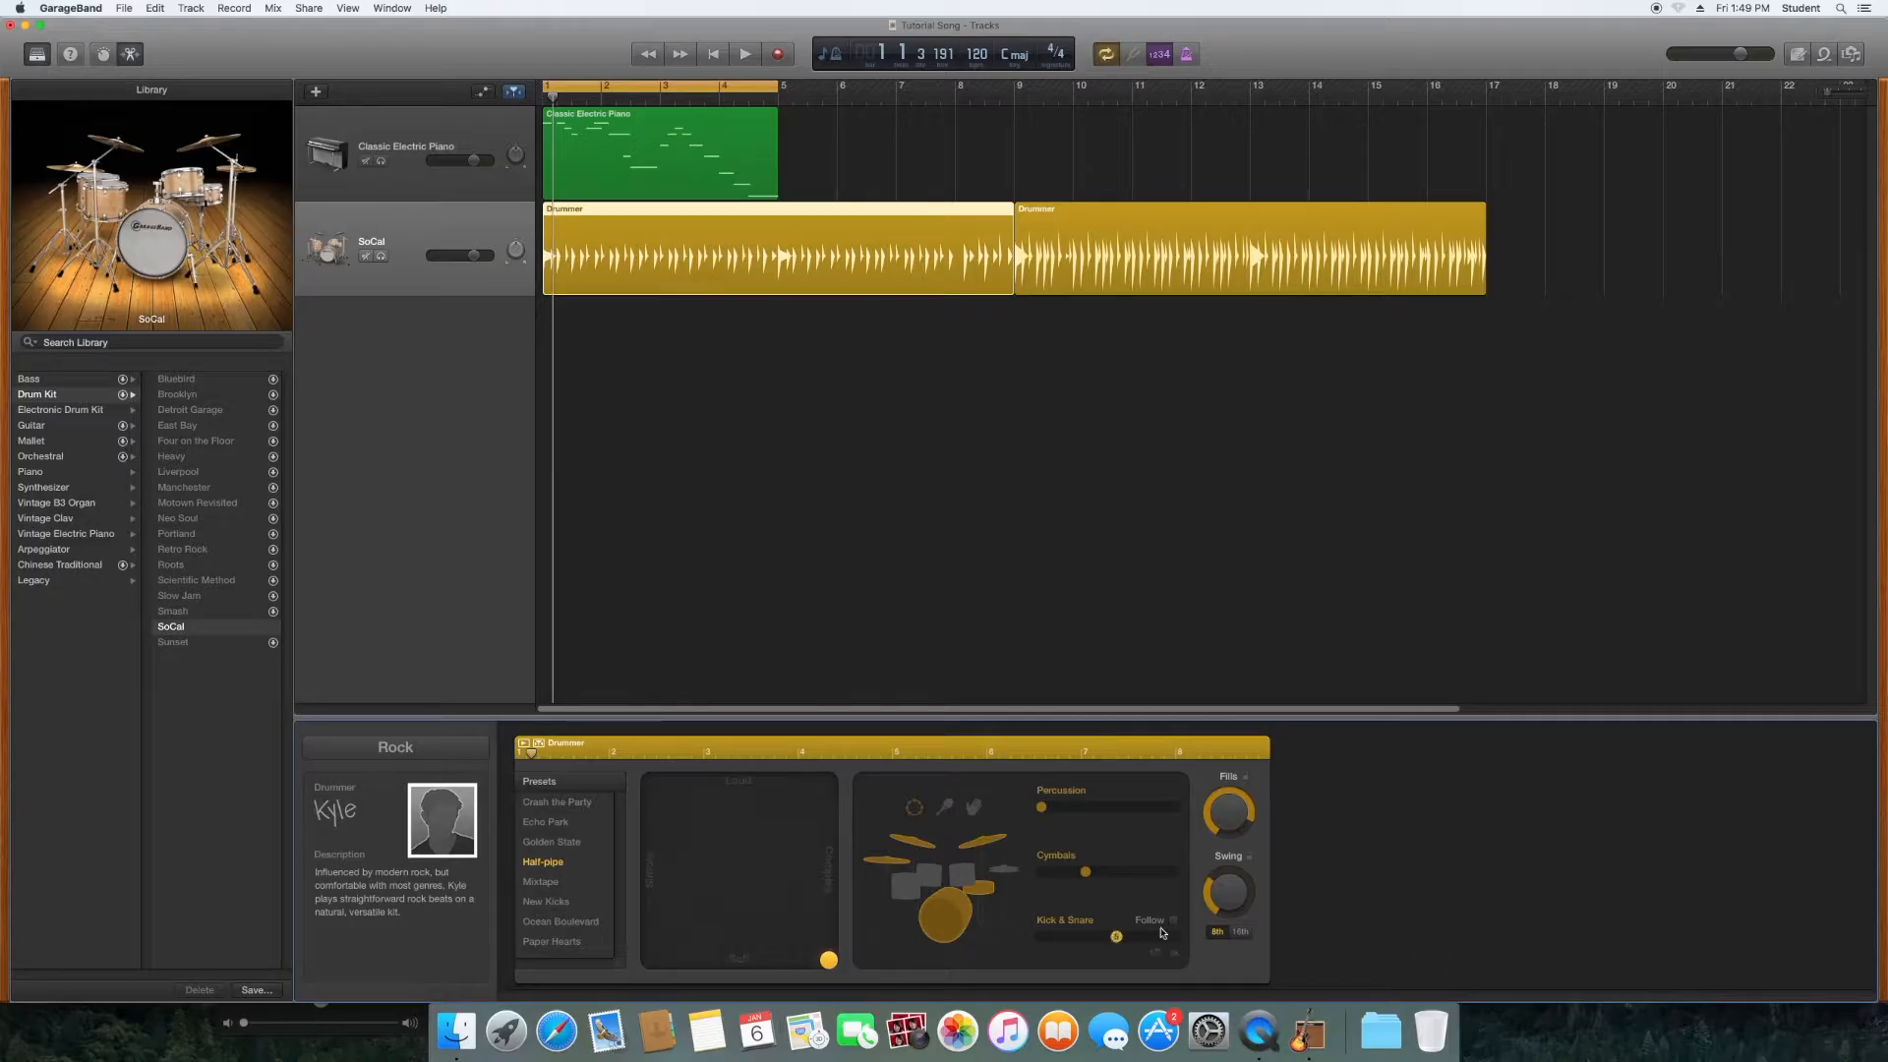
click(1003, 868)
Step: Listen to the piano and drums together and set the first Drummer region's swing back to none
key(space)
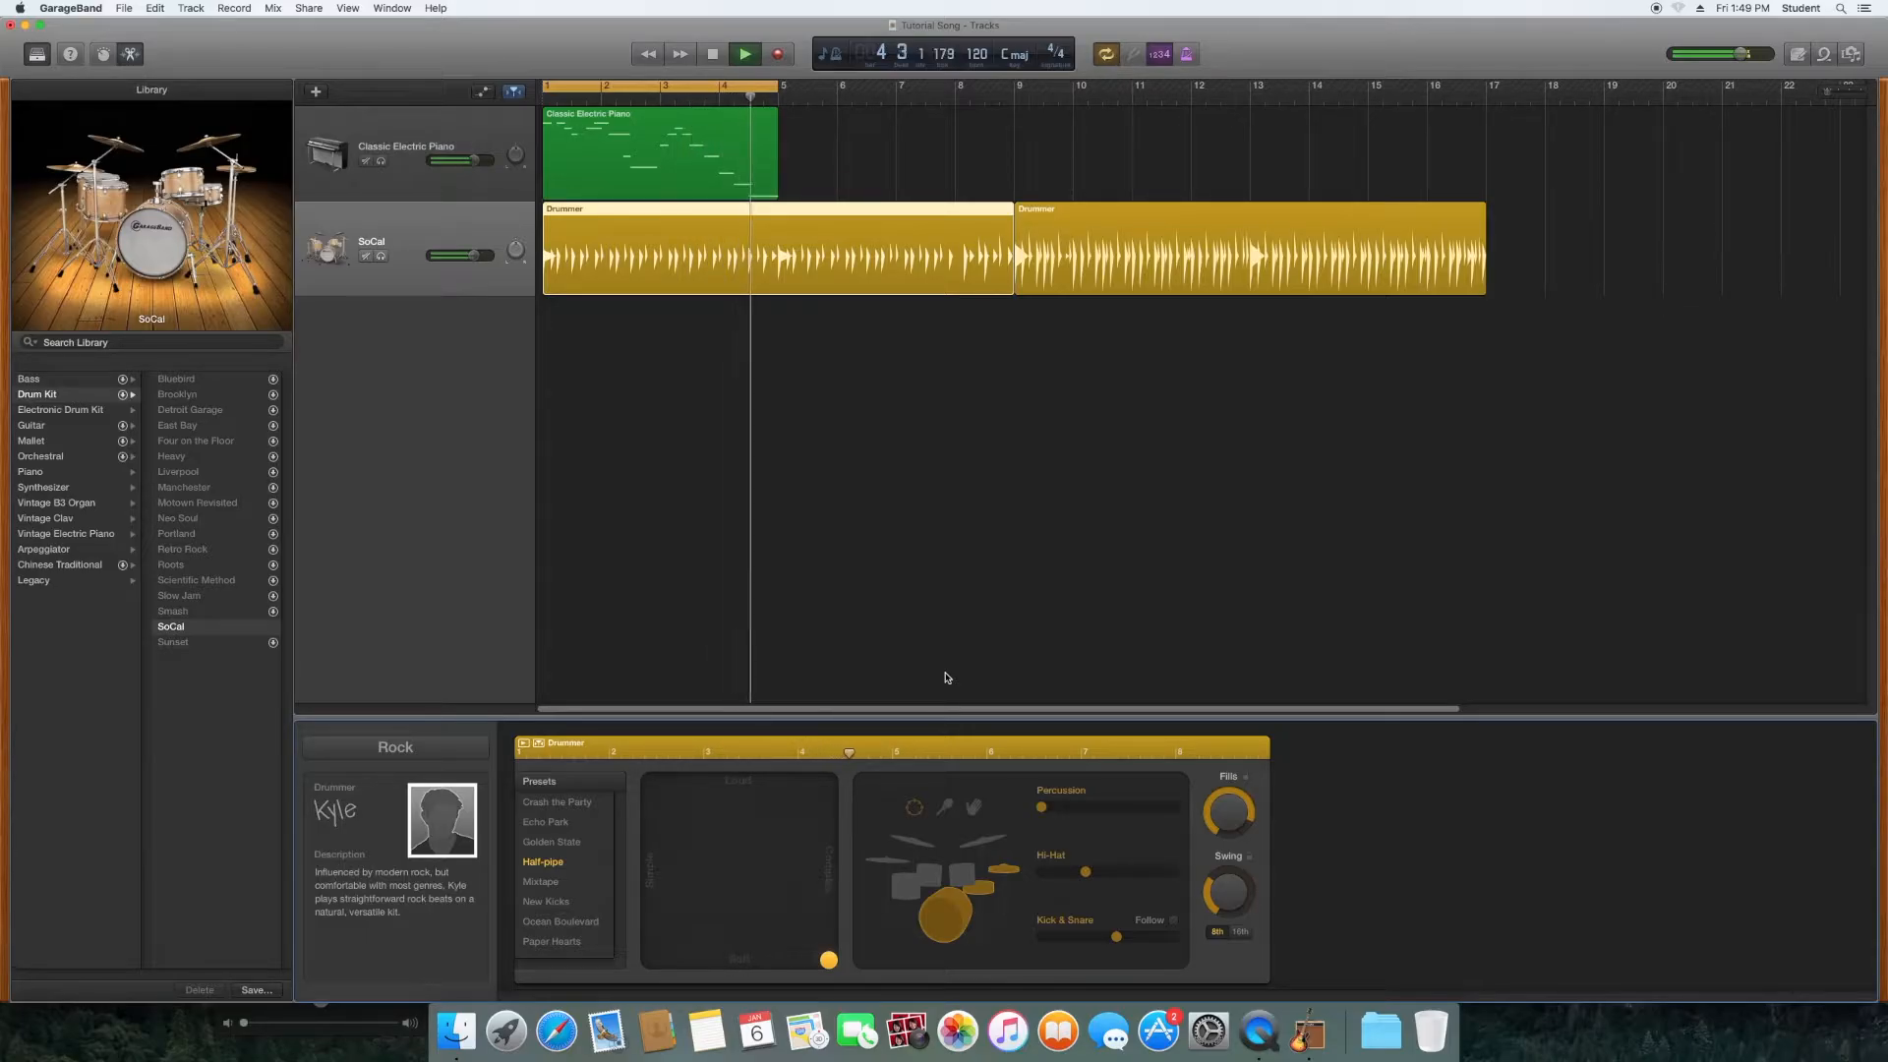
key(space)
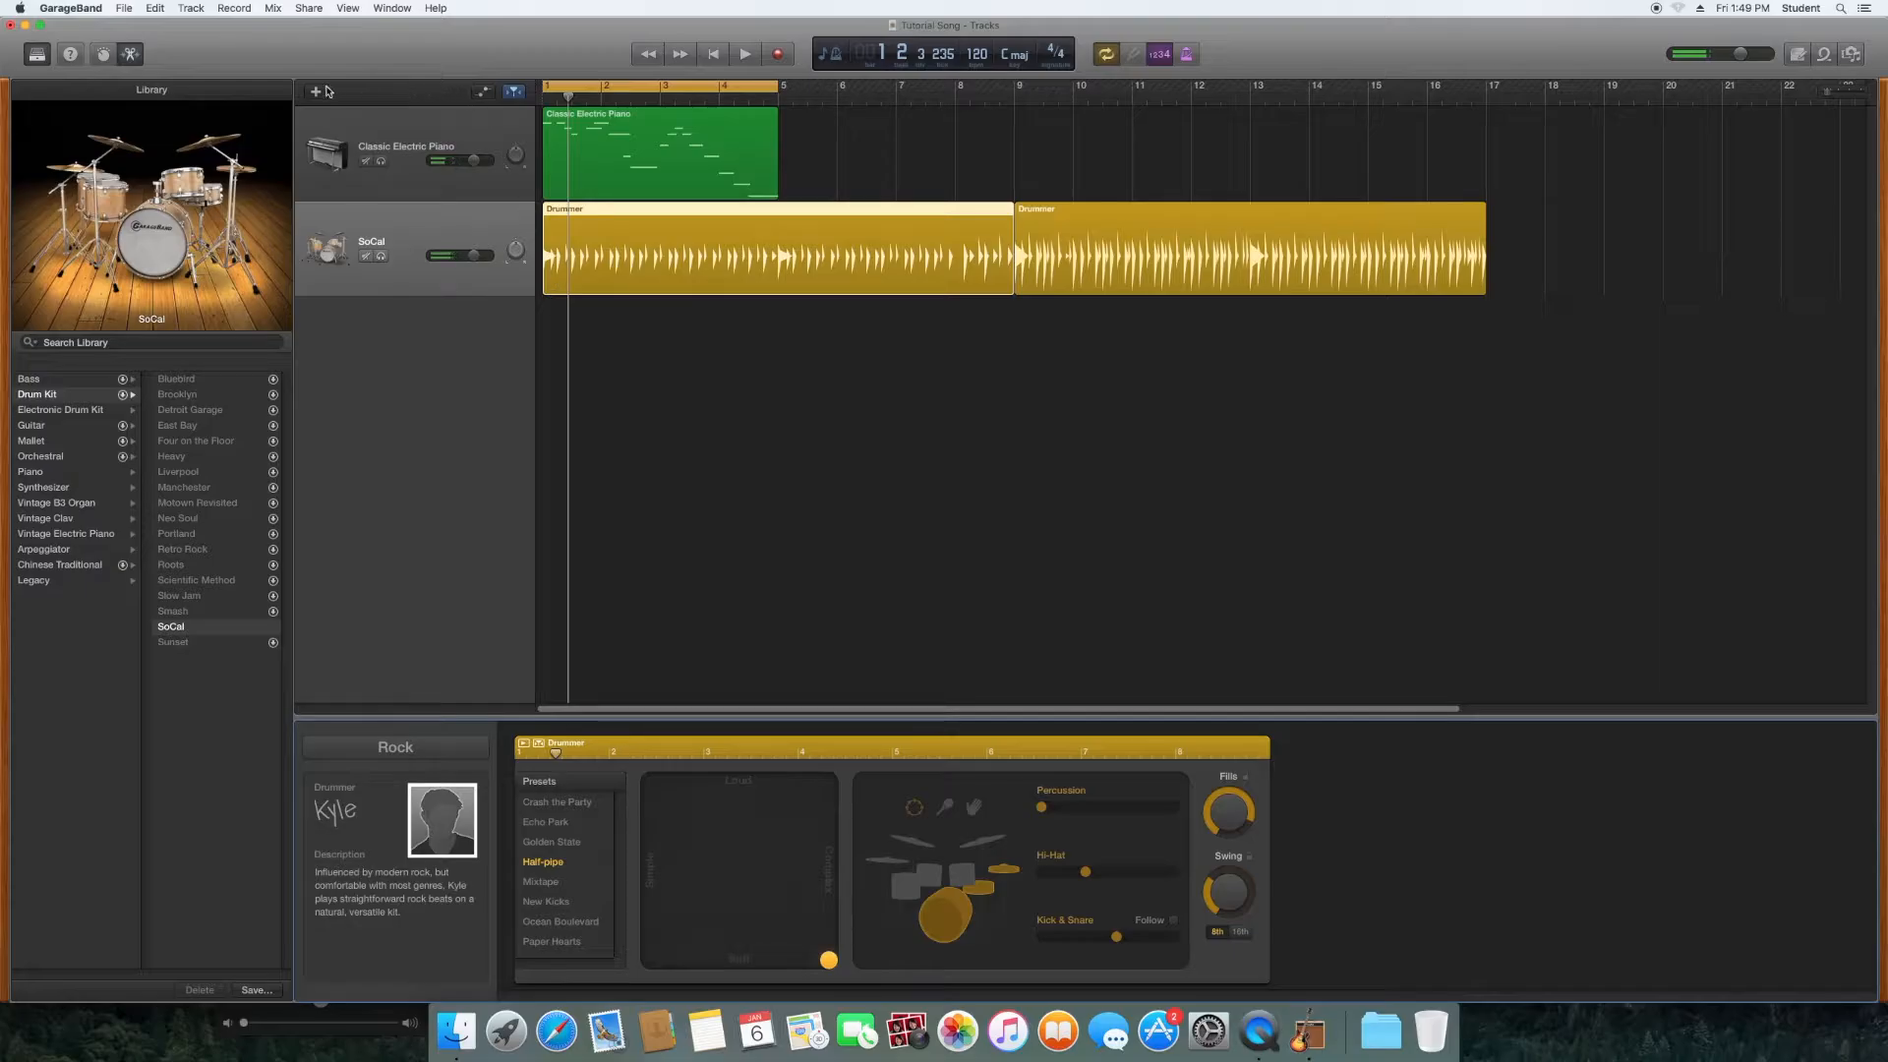
drag(1238, 893, 1229, 1011)
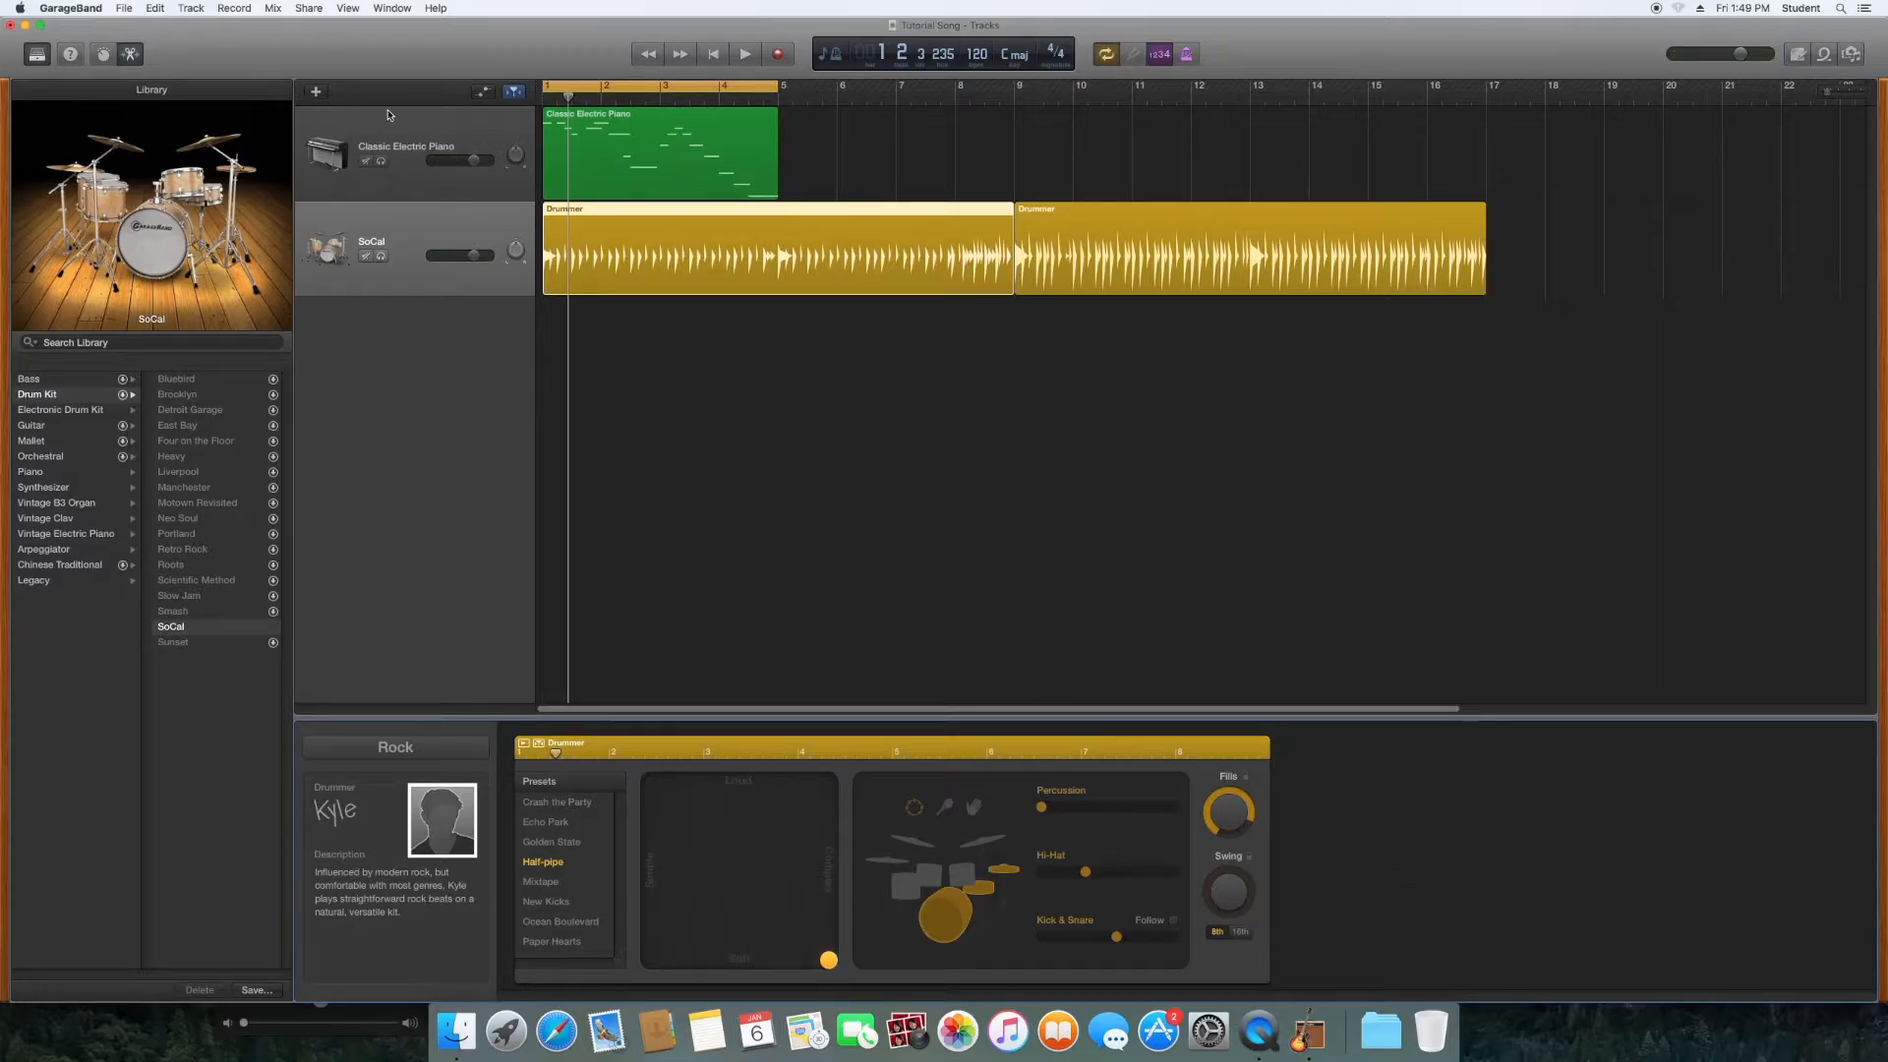
Step: Add a new software instrument track and give it the Breathy Vox synthesizer pad sound
click(314, 93)
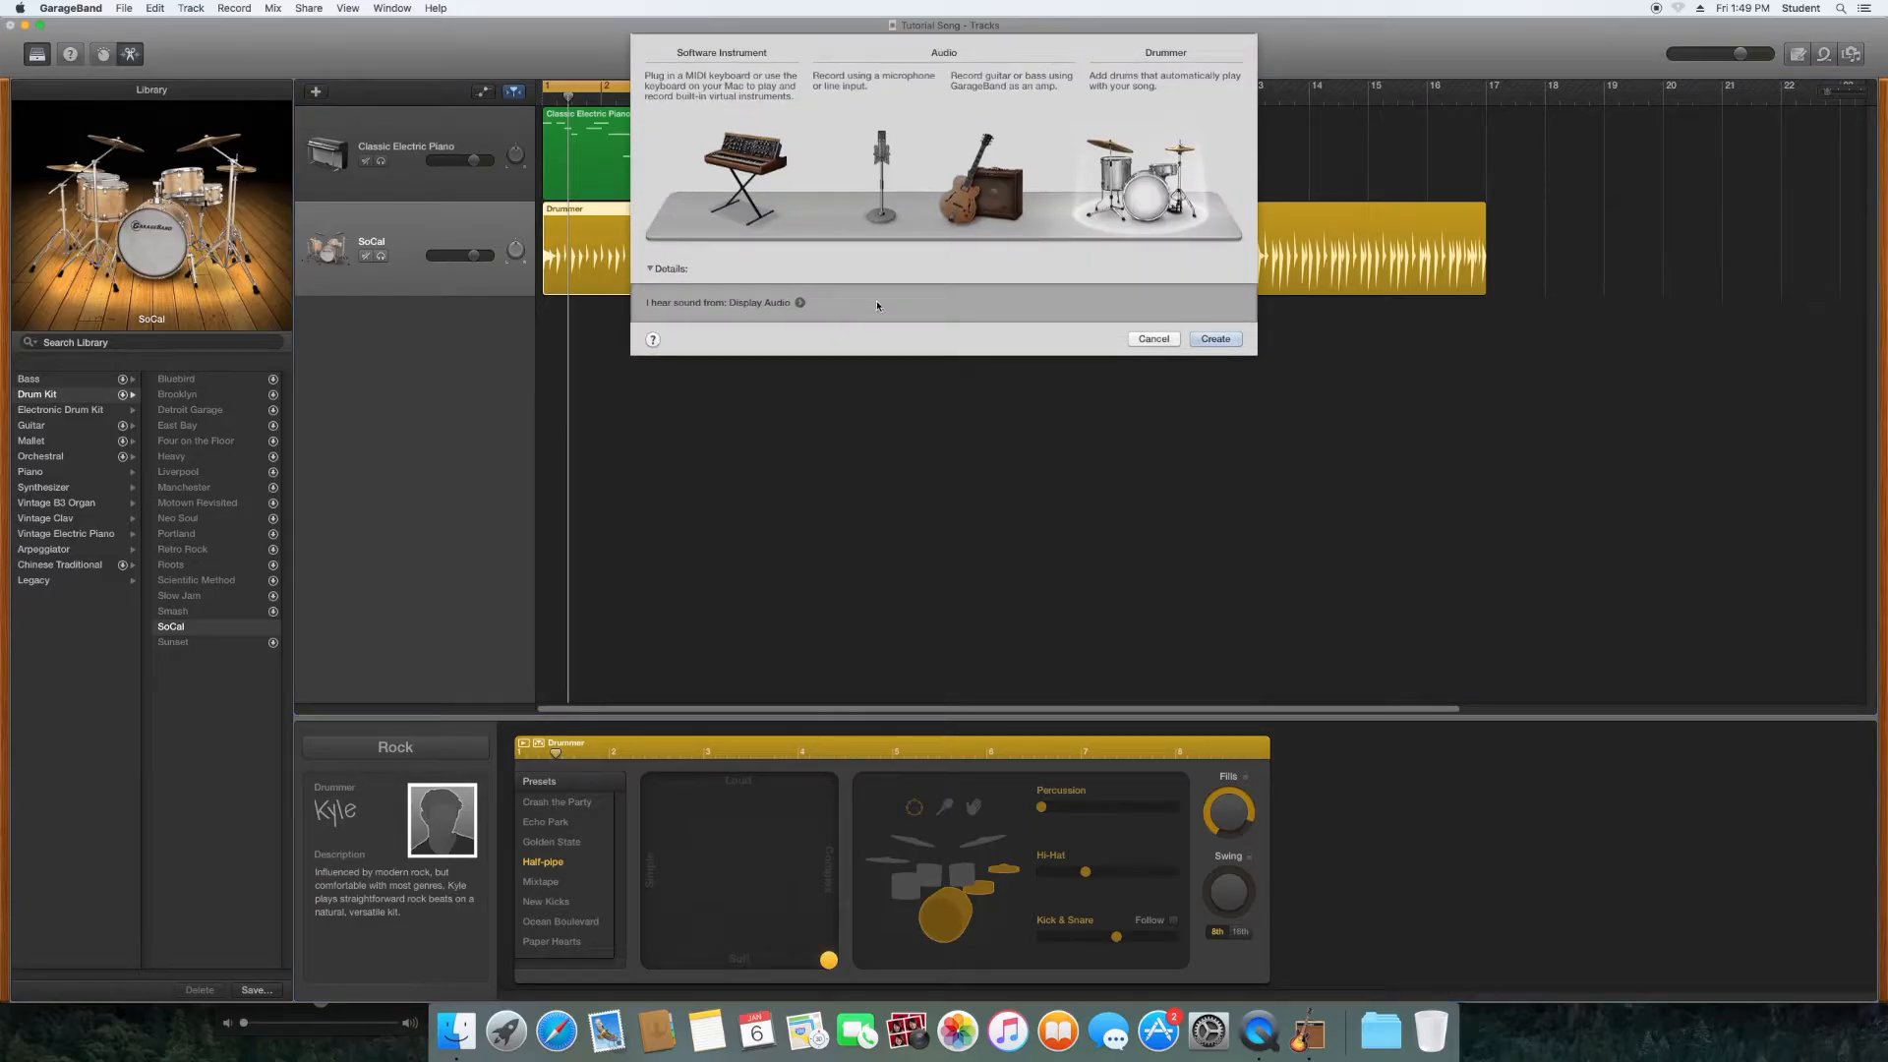
click(811, 198)
click(1204, 339)
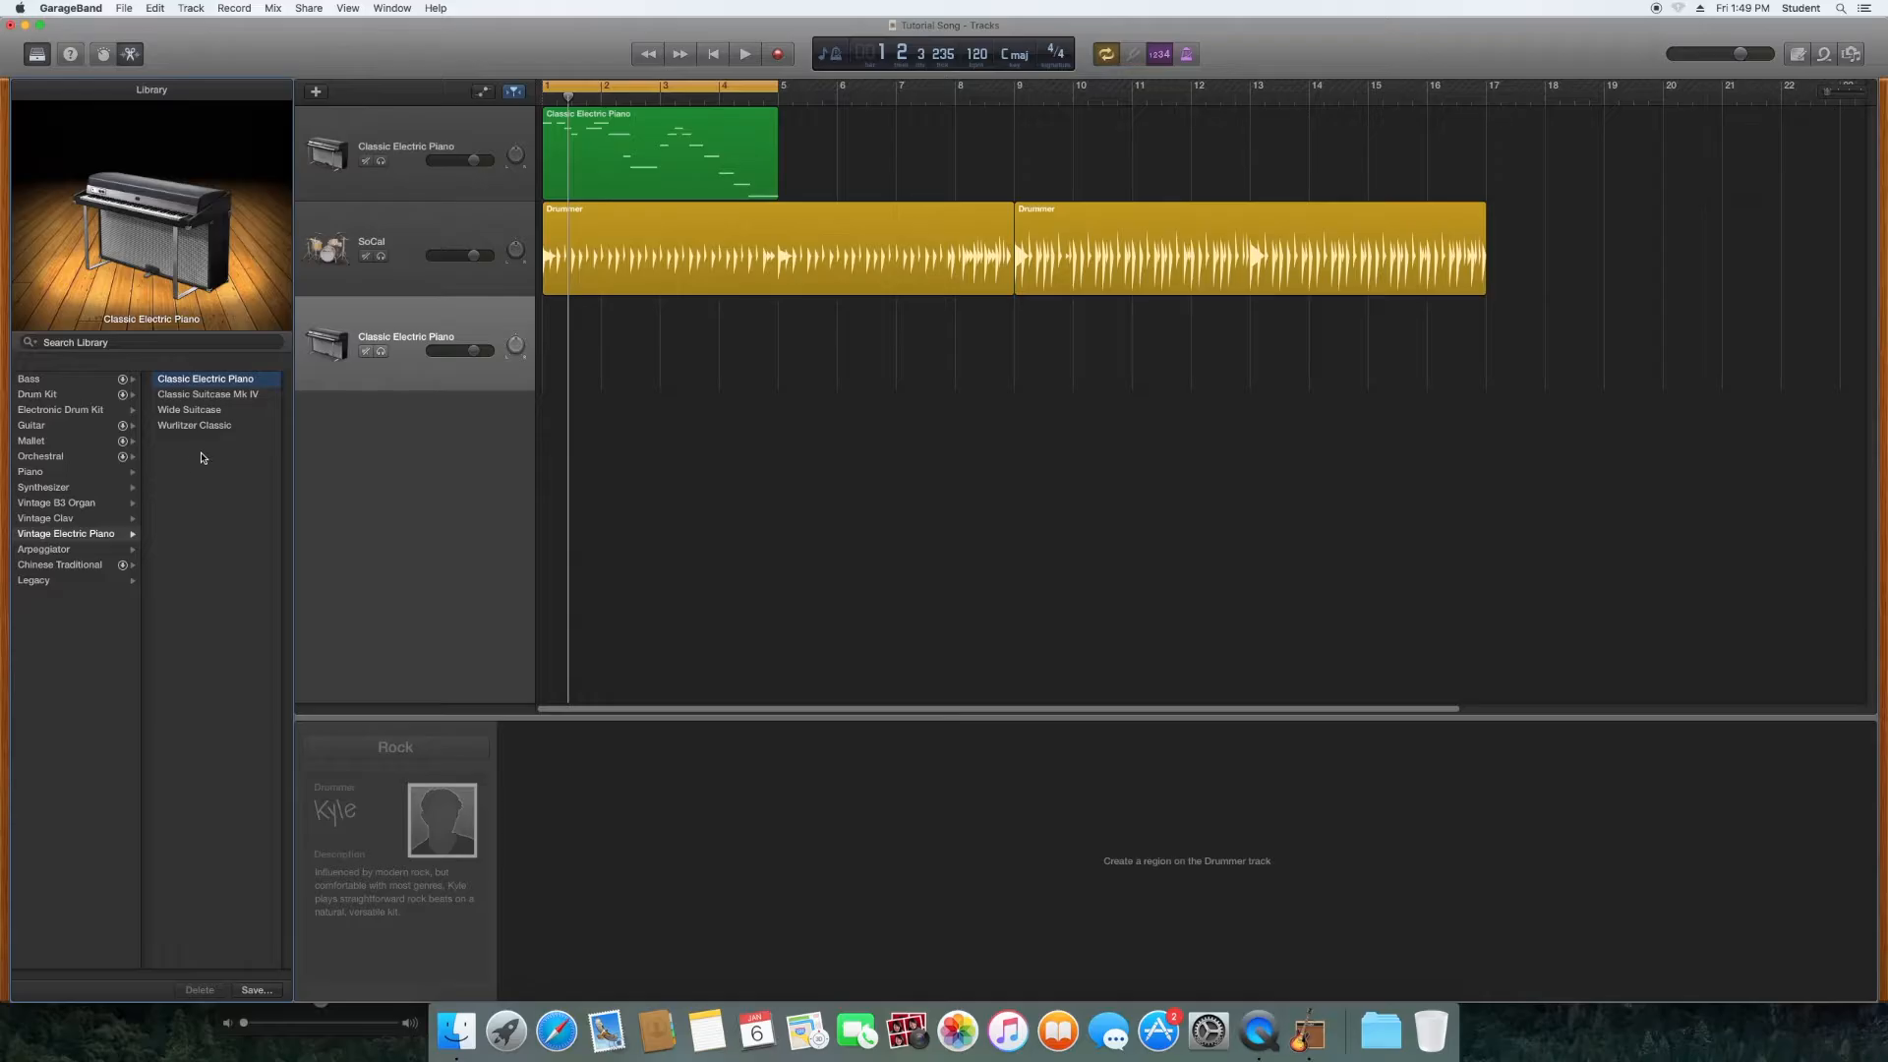
click(94, 489)
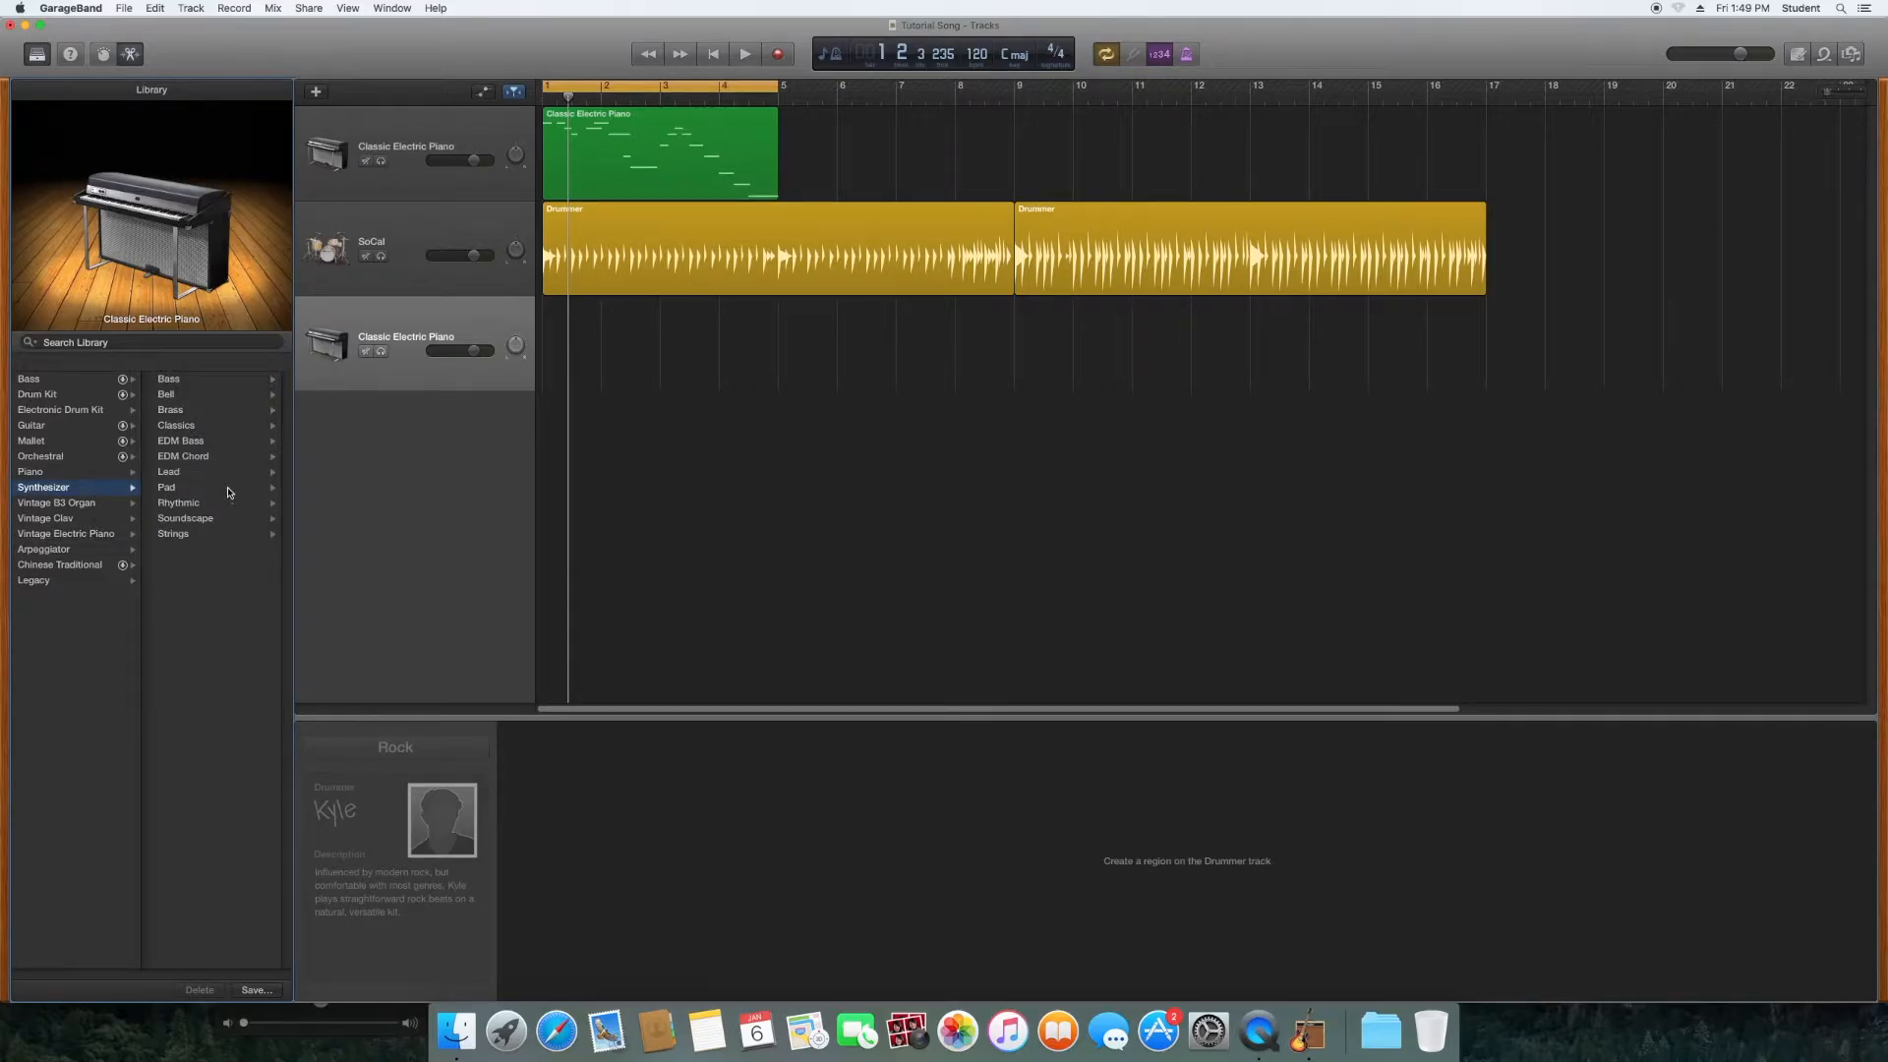
click(173, 488)
scroll(233, 454, up, 1)
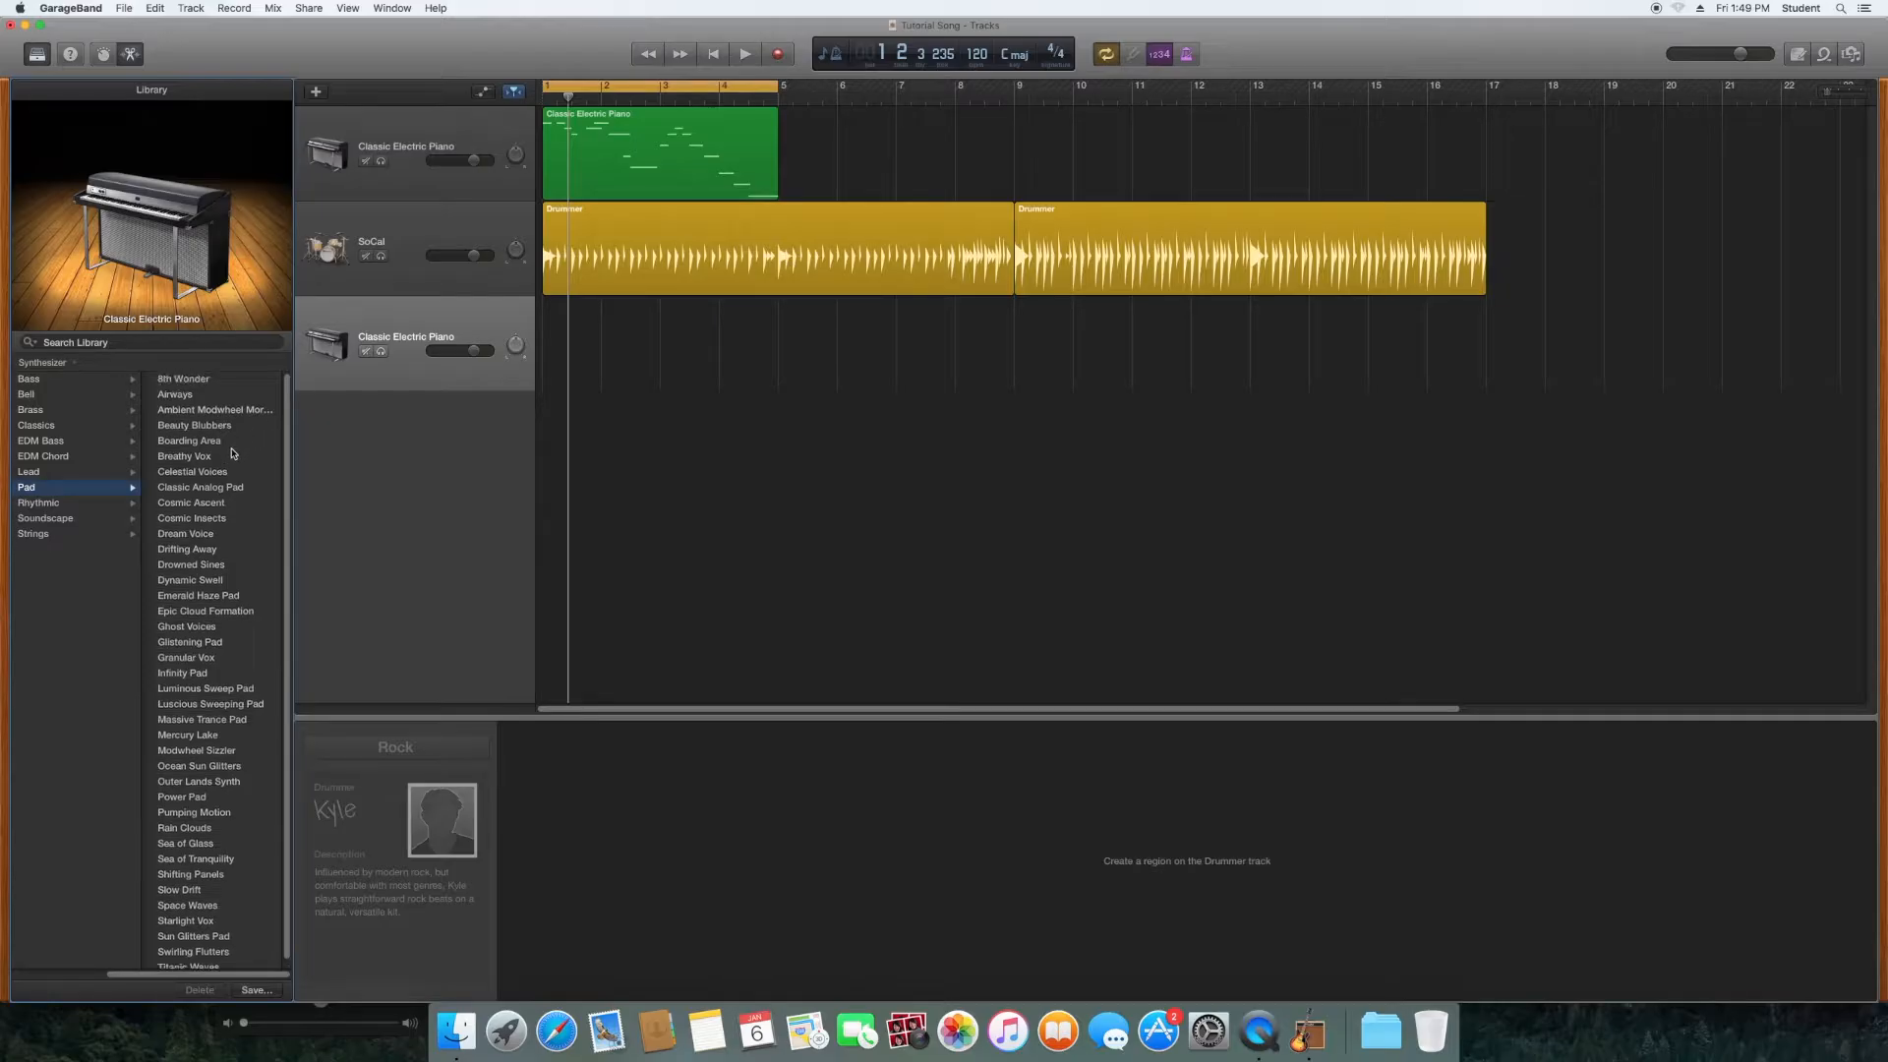
click(208, 458)
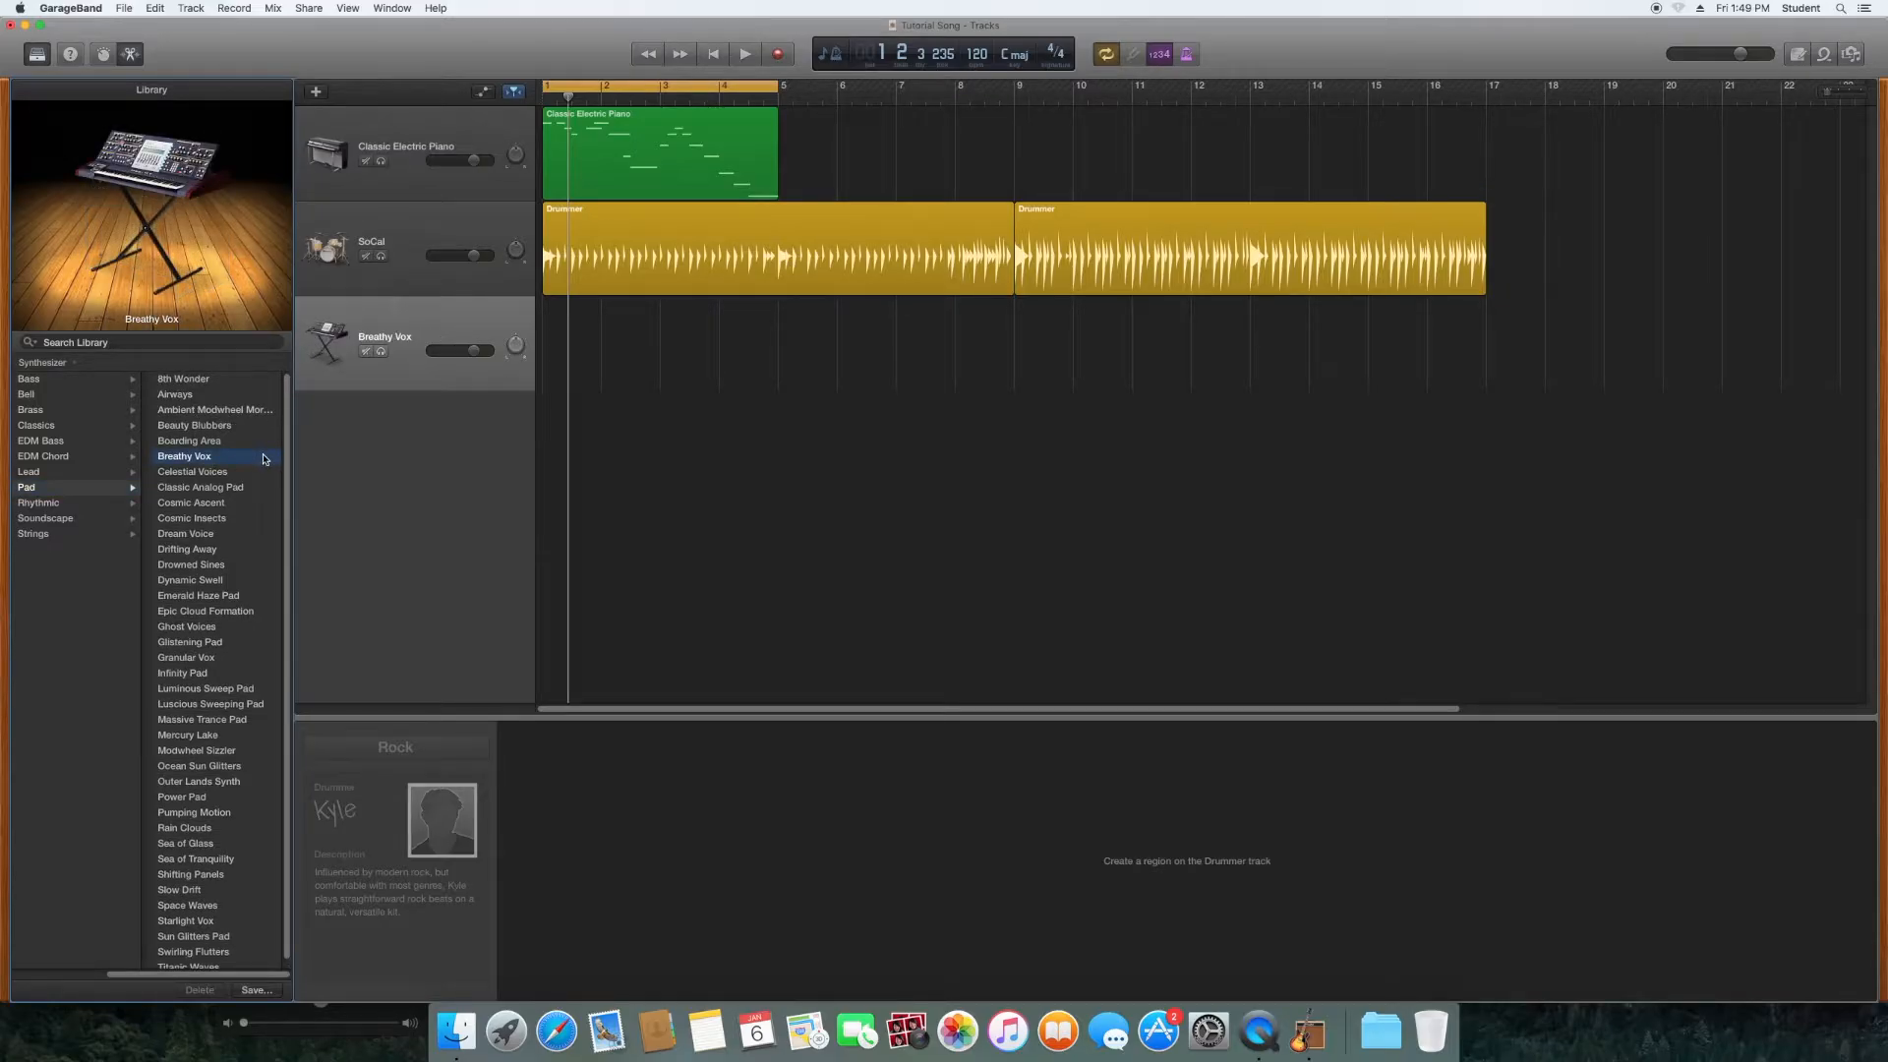
Step: Show the Musical Typing keyboard and try out the notes C, E, A and G with the Breathy Vox sound
key(super+k)
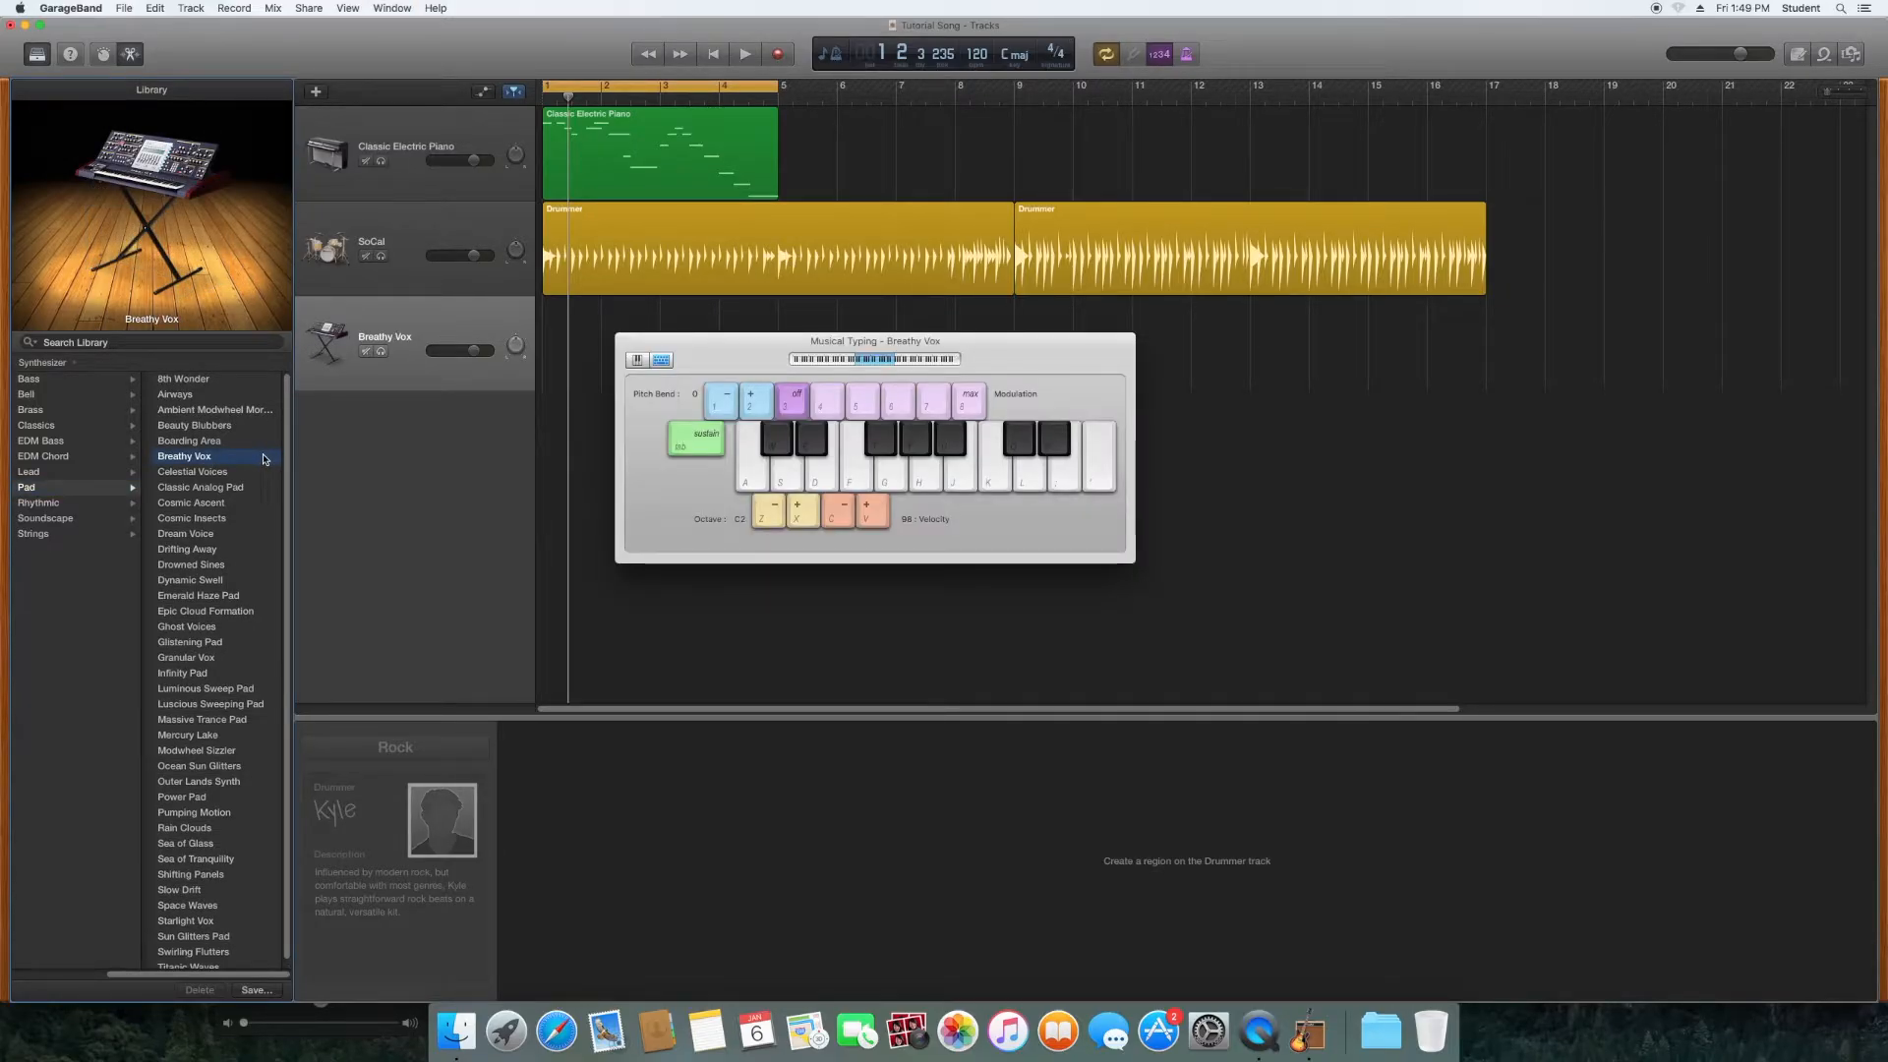
key(a)
key(d)
key(h)
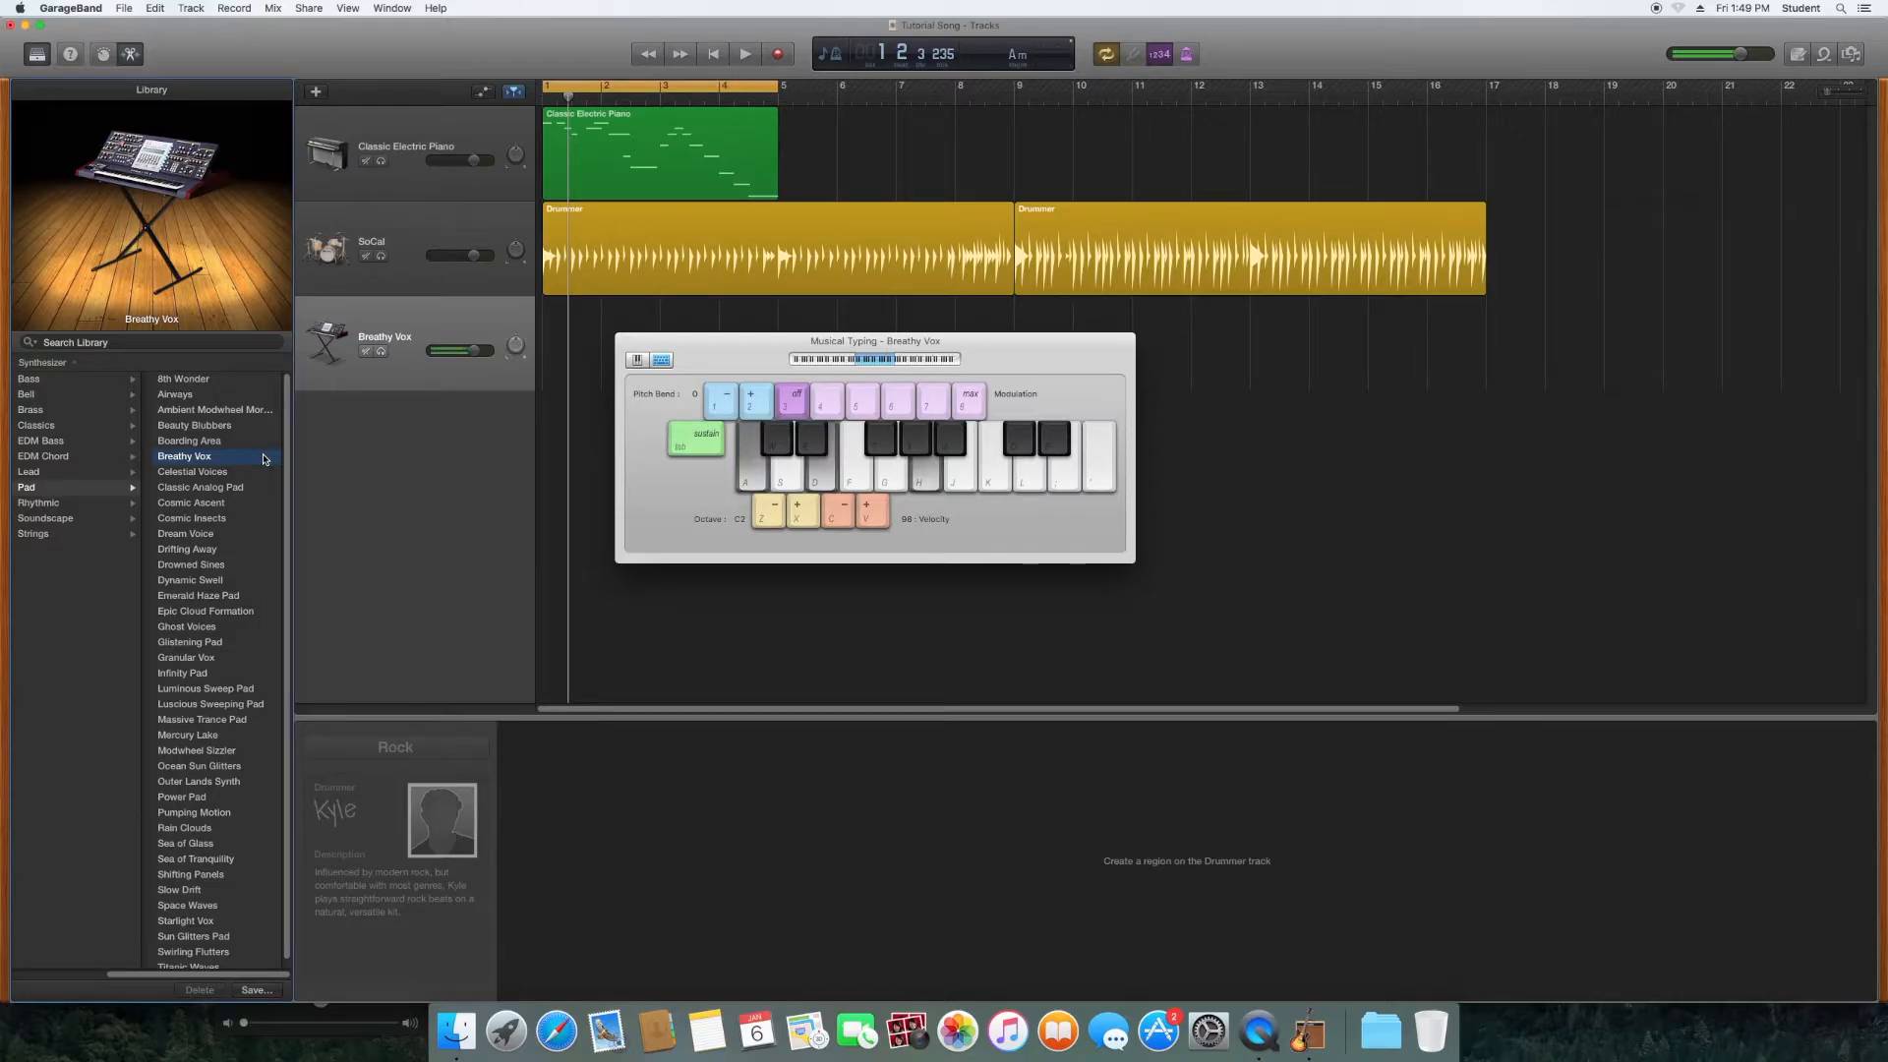
key(g)
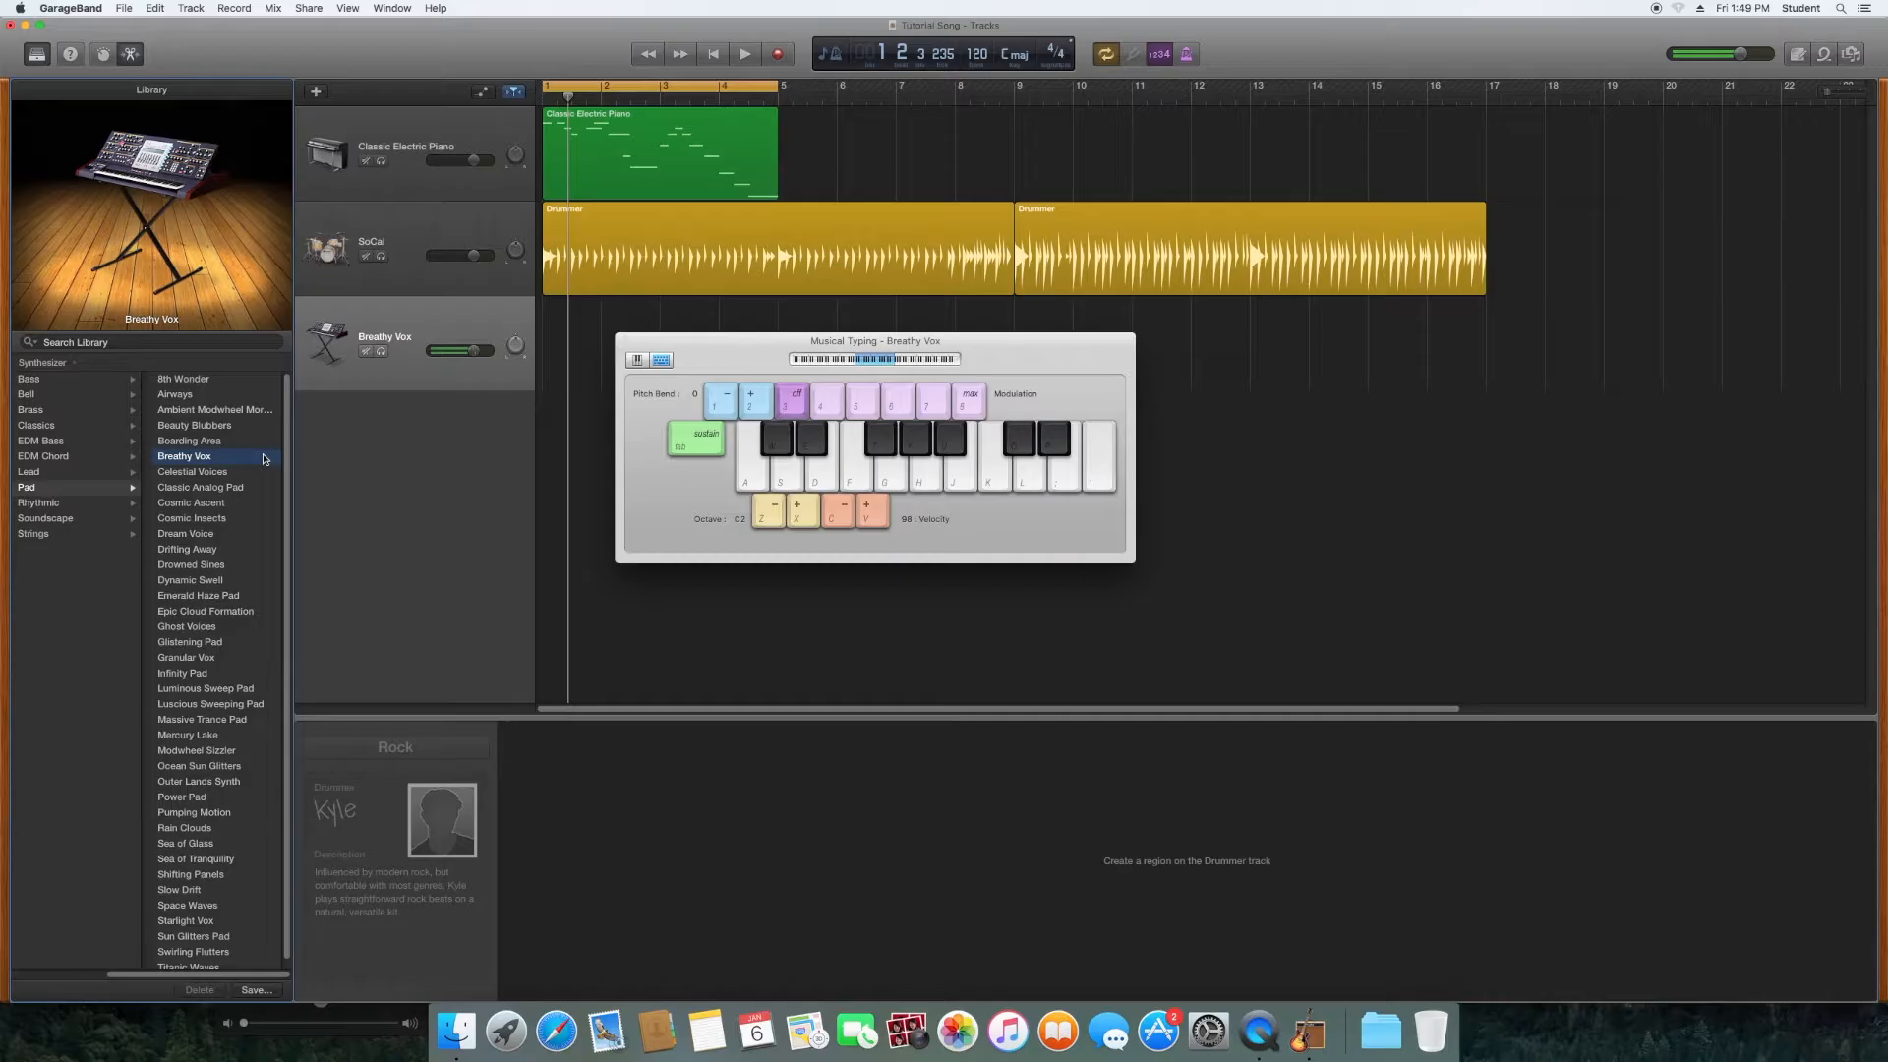
Step: Record four bars of Breathy Vox chords, one per bar: C, A minor, F and G, and close Musical Typing
click(784, 56)
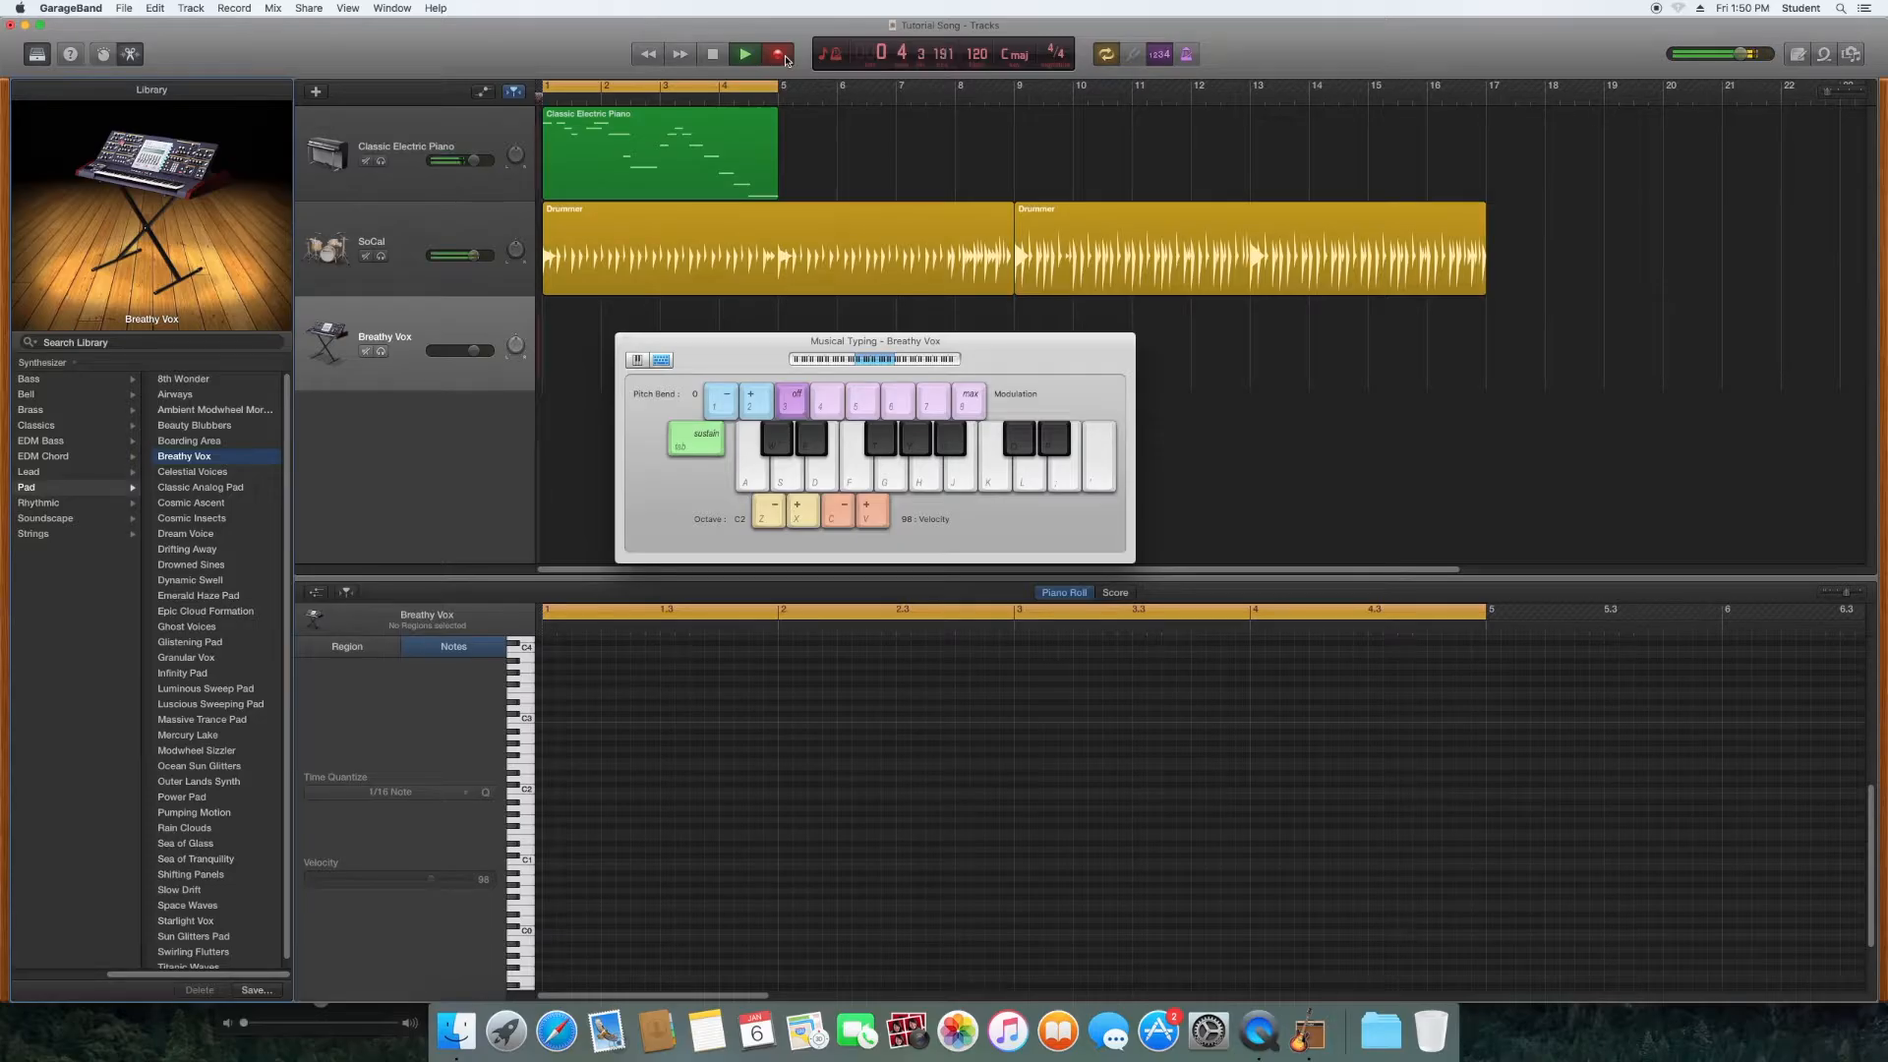
key(a)
key(d)
key(g)
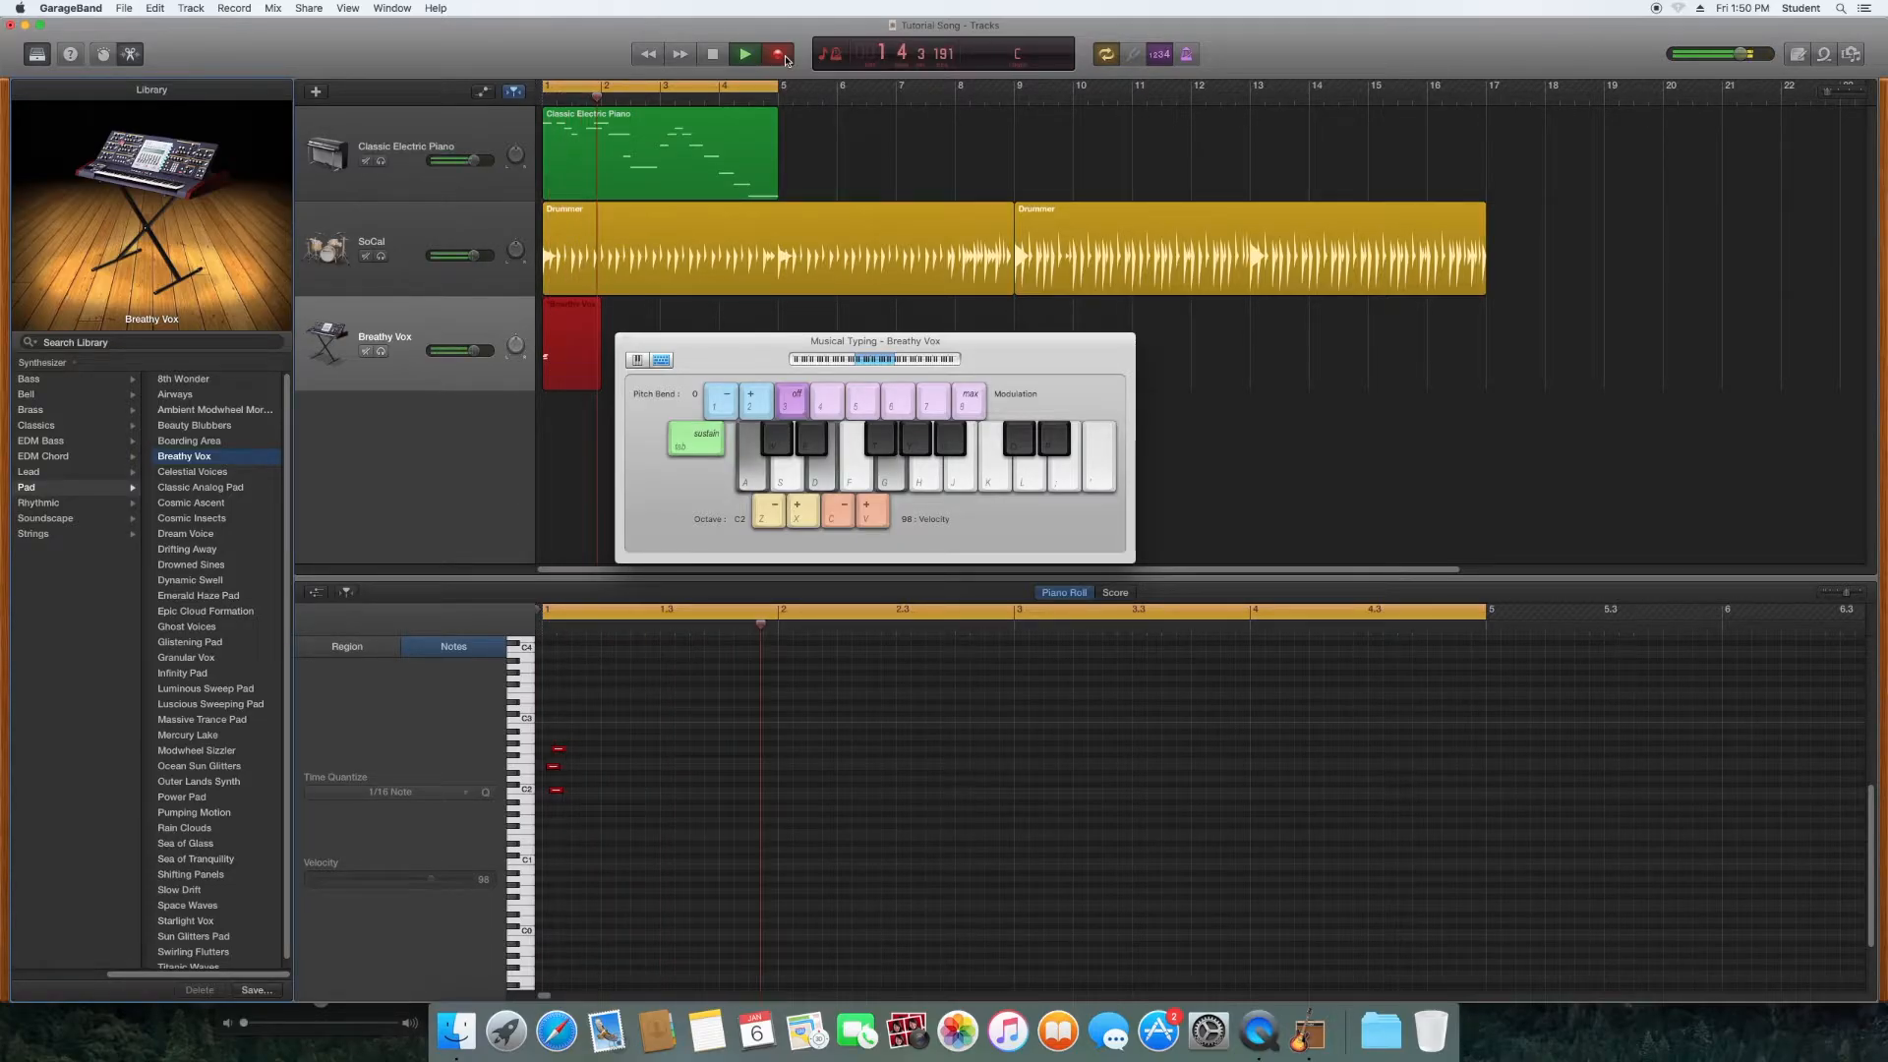
key(h)
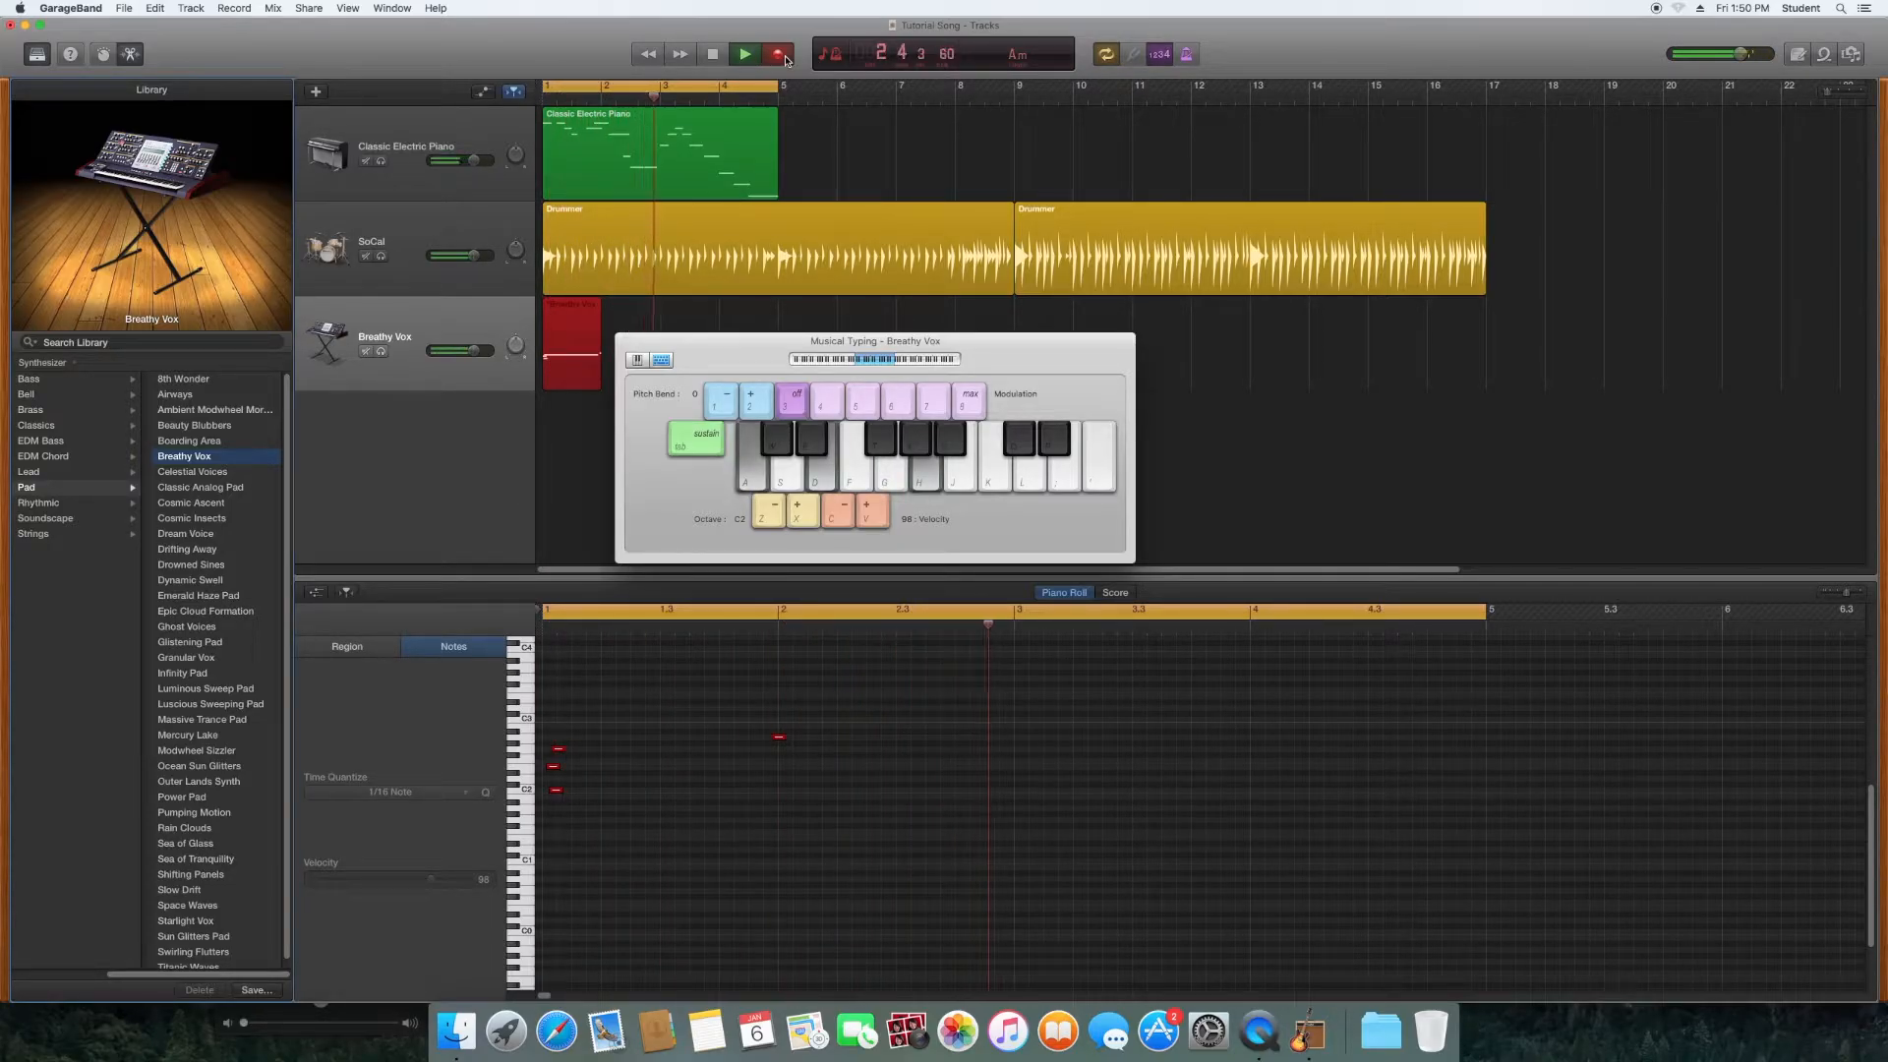
key(f)
key(h)
key(k)
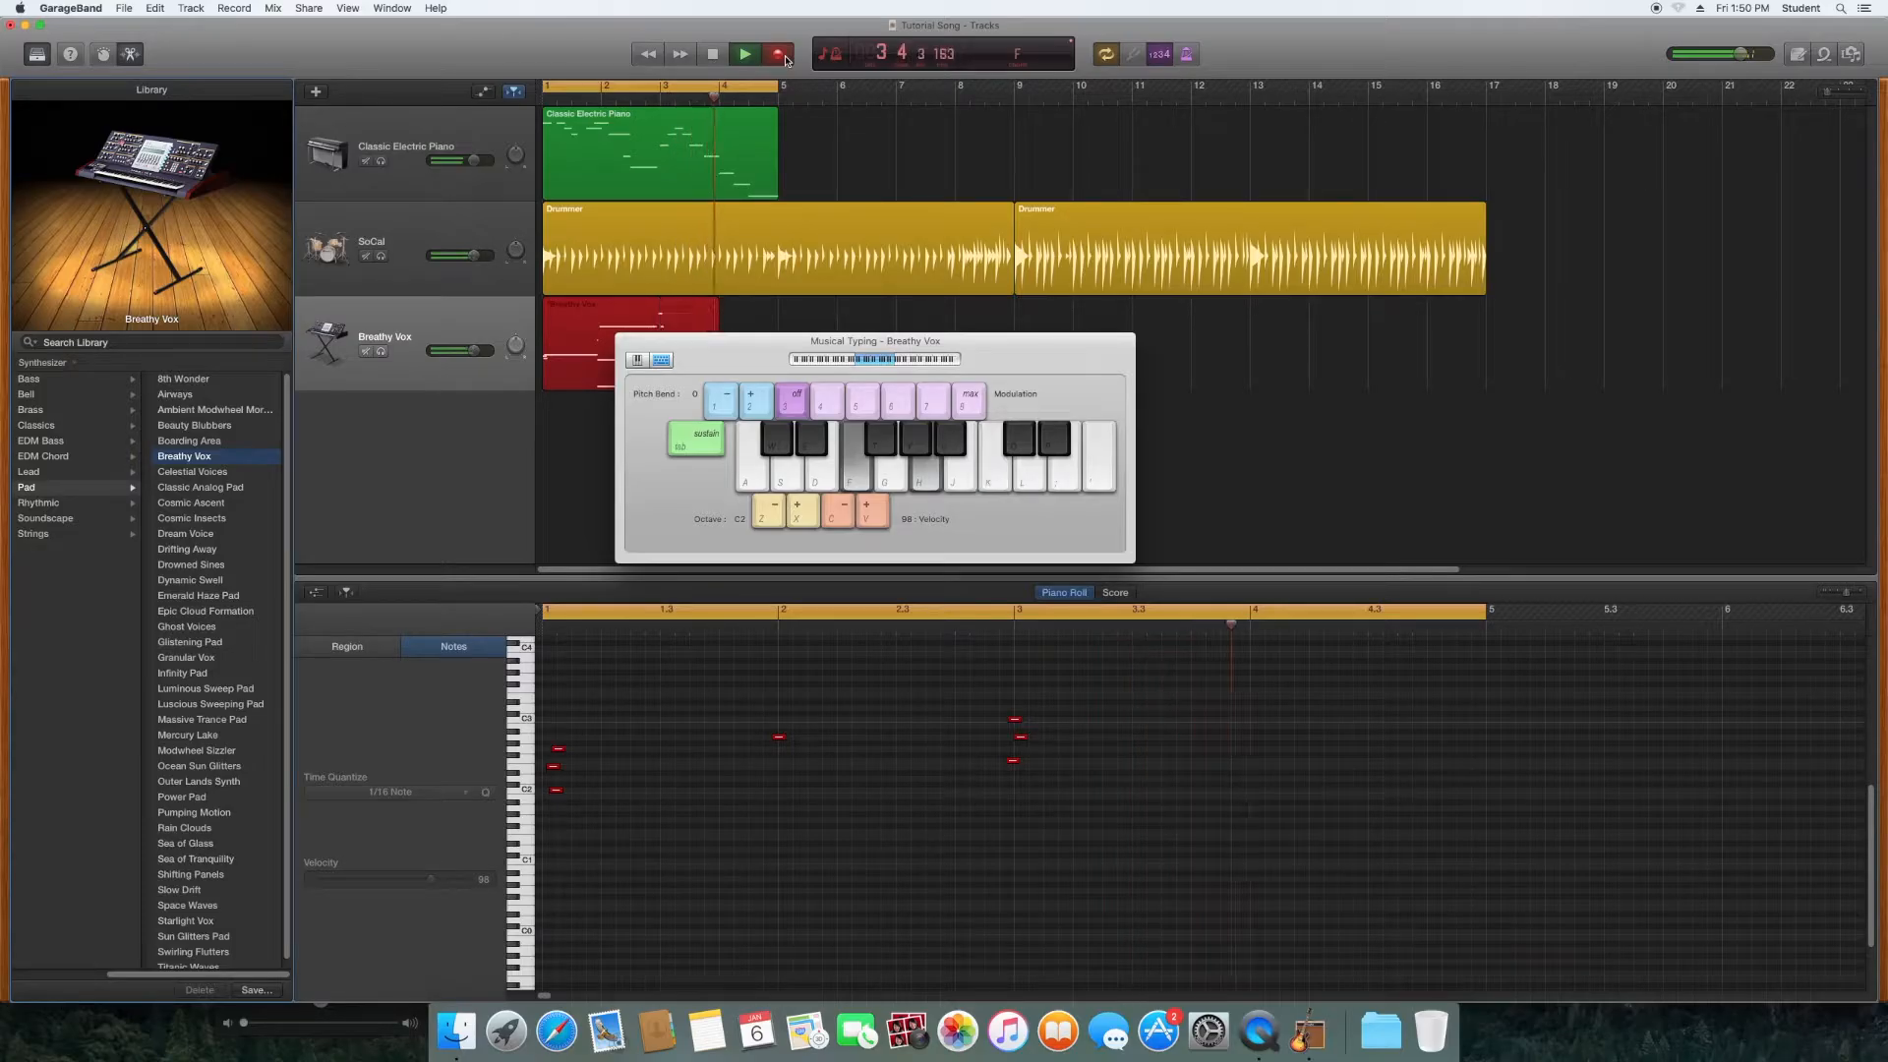
key(g)
key(j)
key(l)
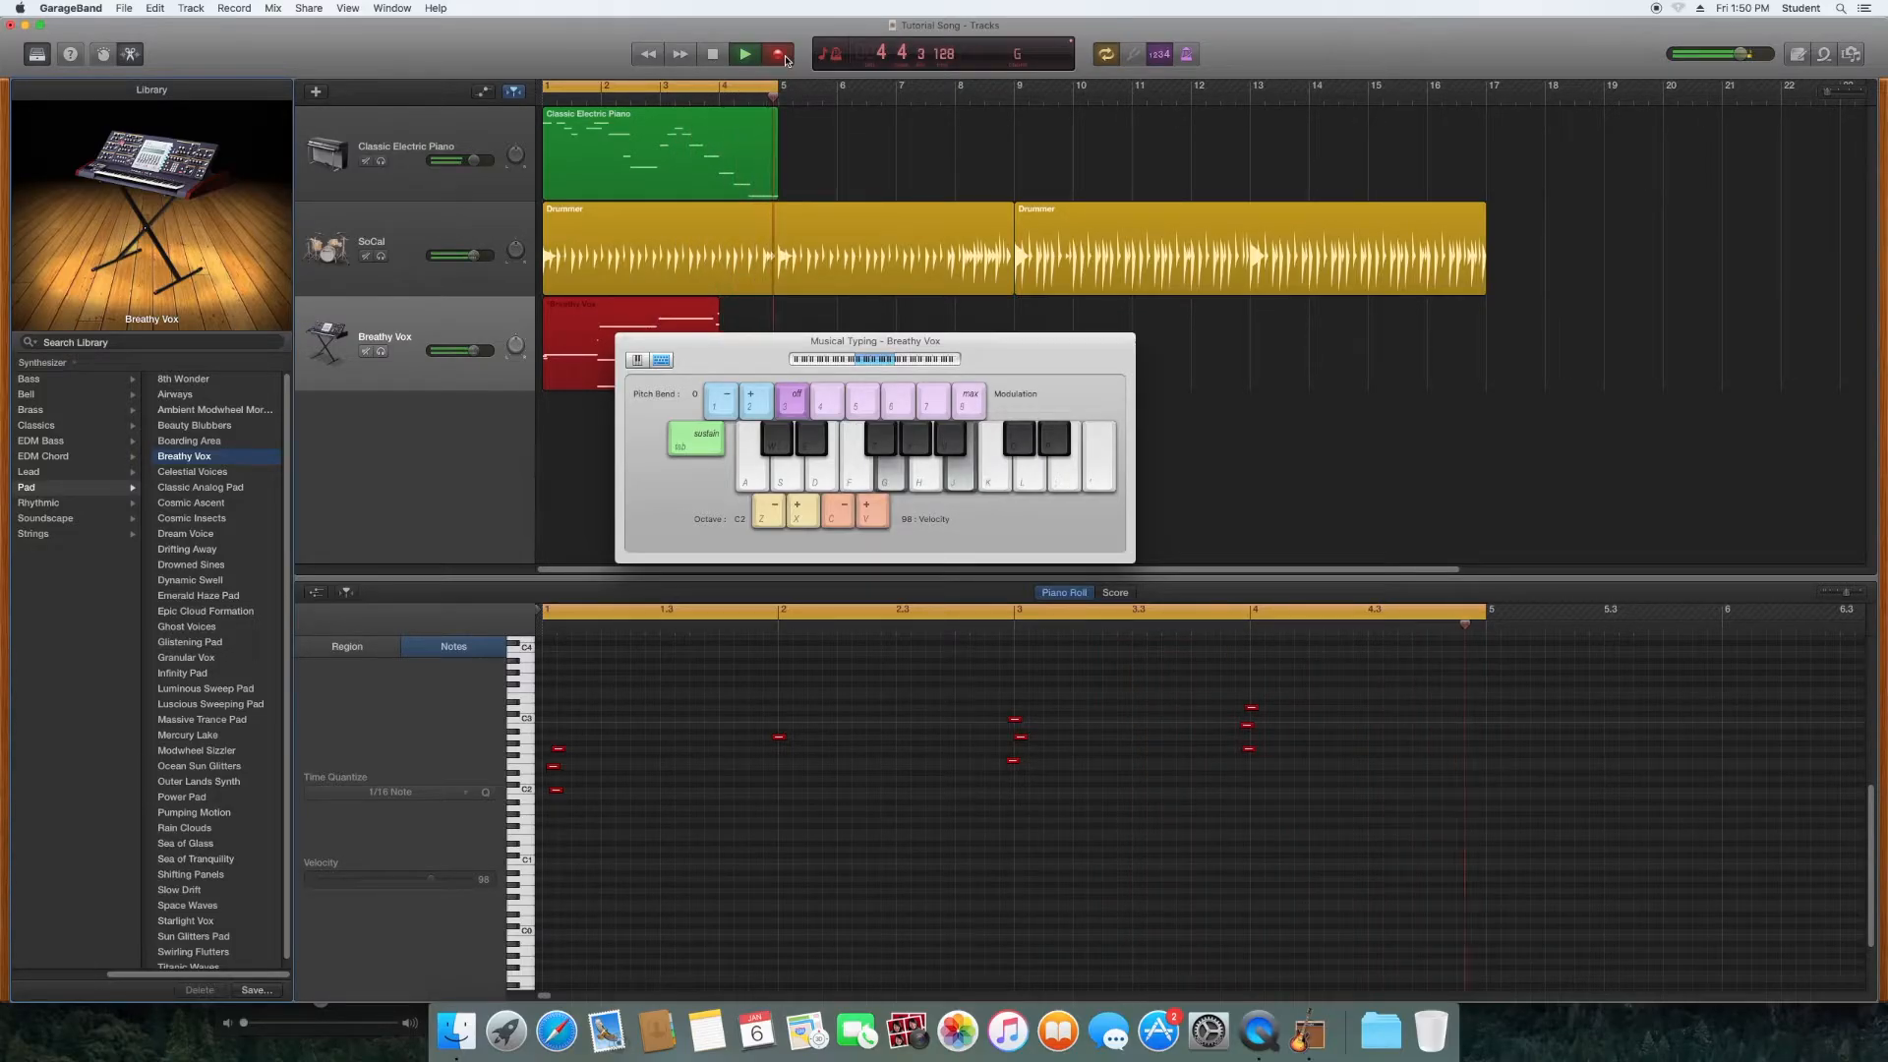
click(786, 58)
key(super+k)
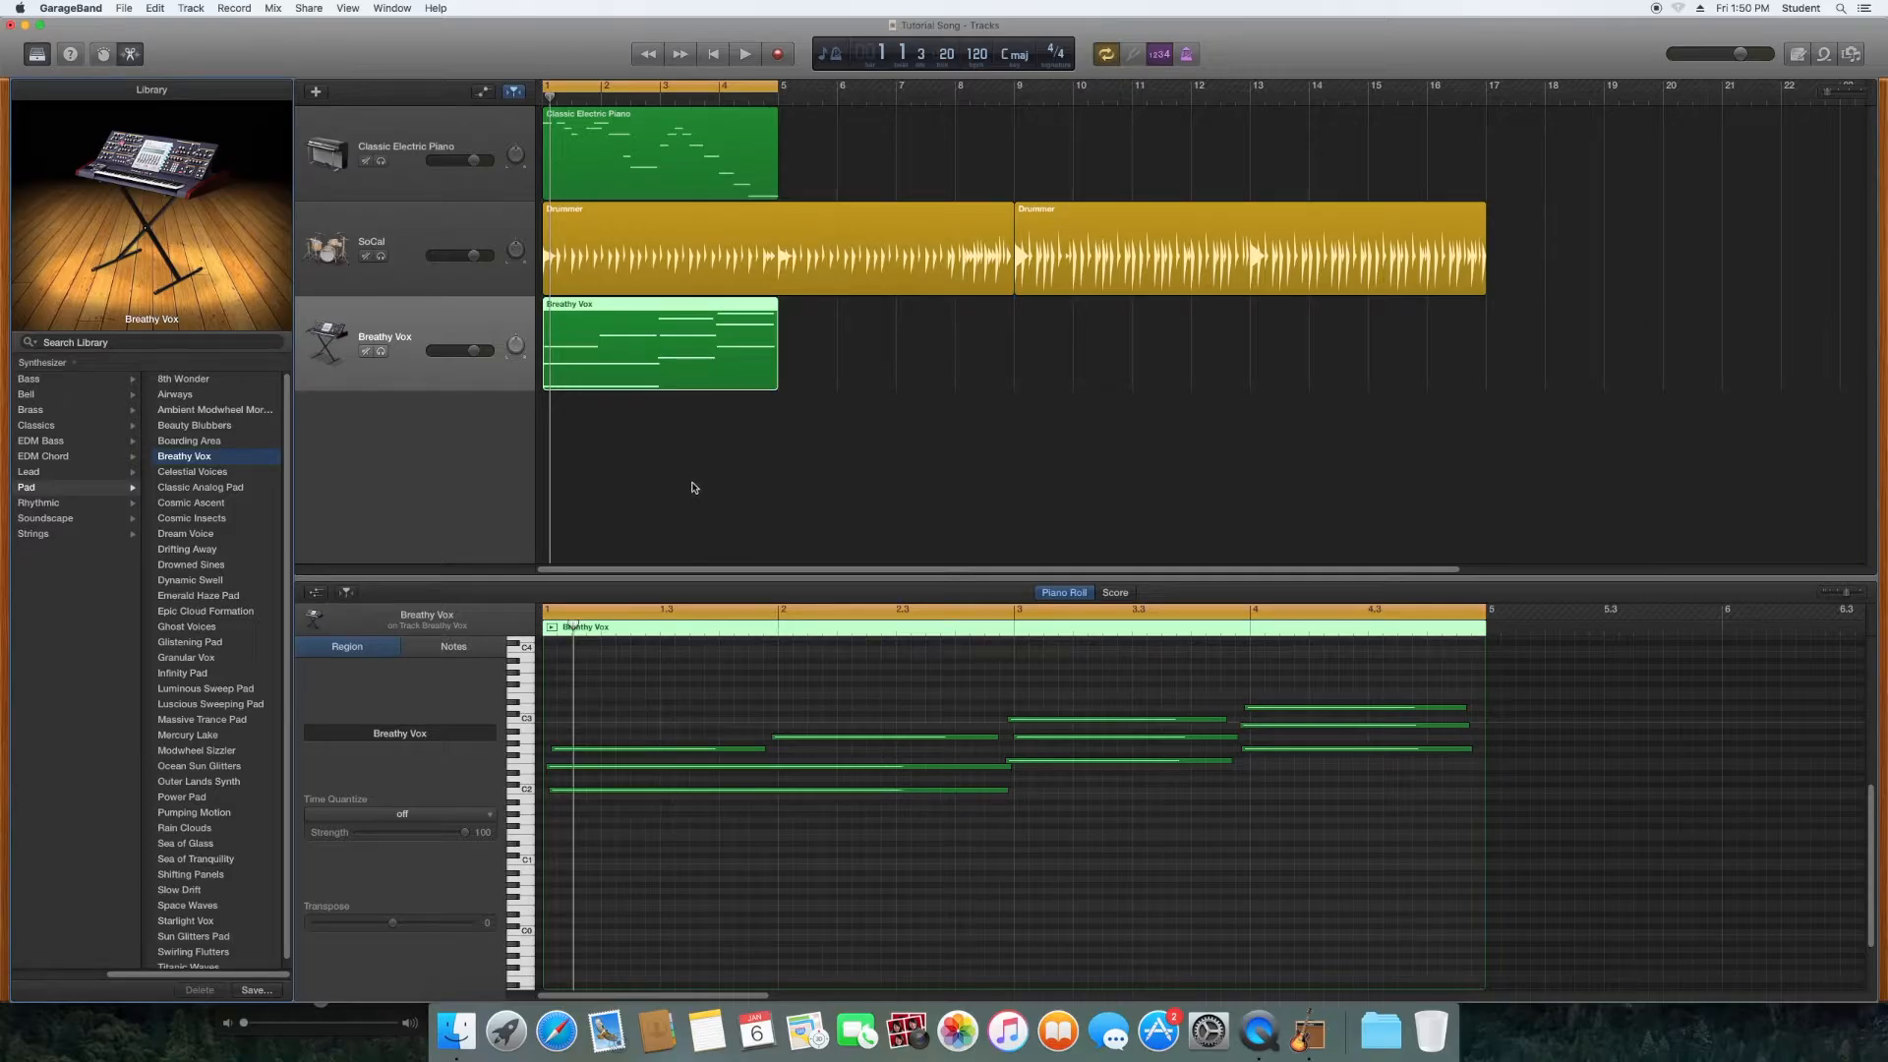
Step: Listen to the recorded chords and lower the bottom note of the Breathy Vox chord in bar 4 to C2
key(space)
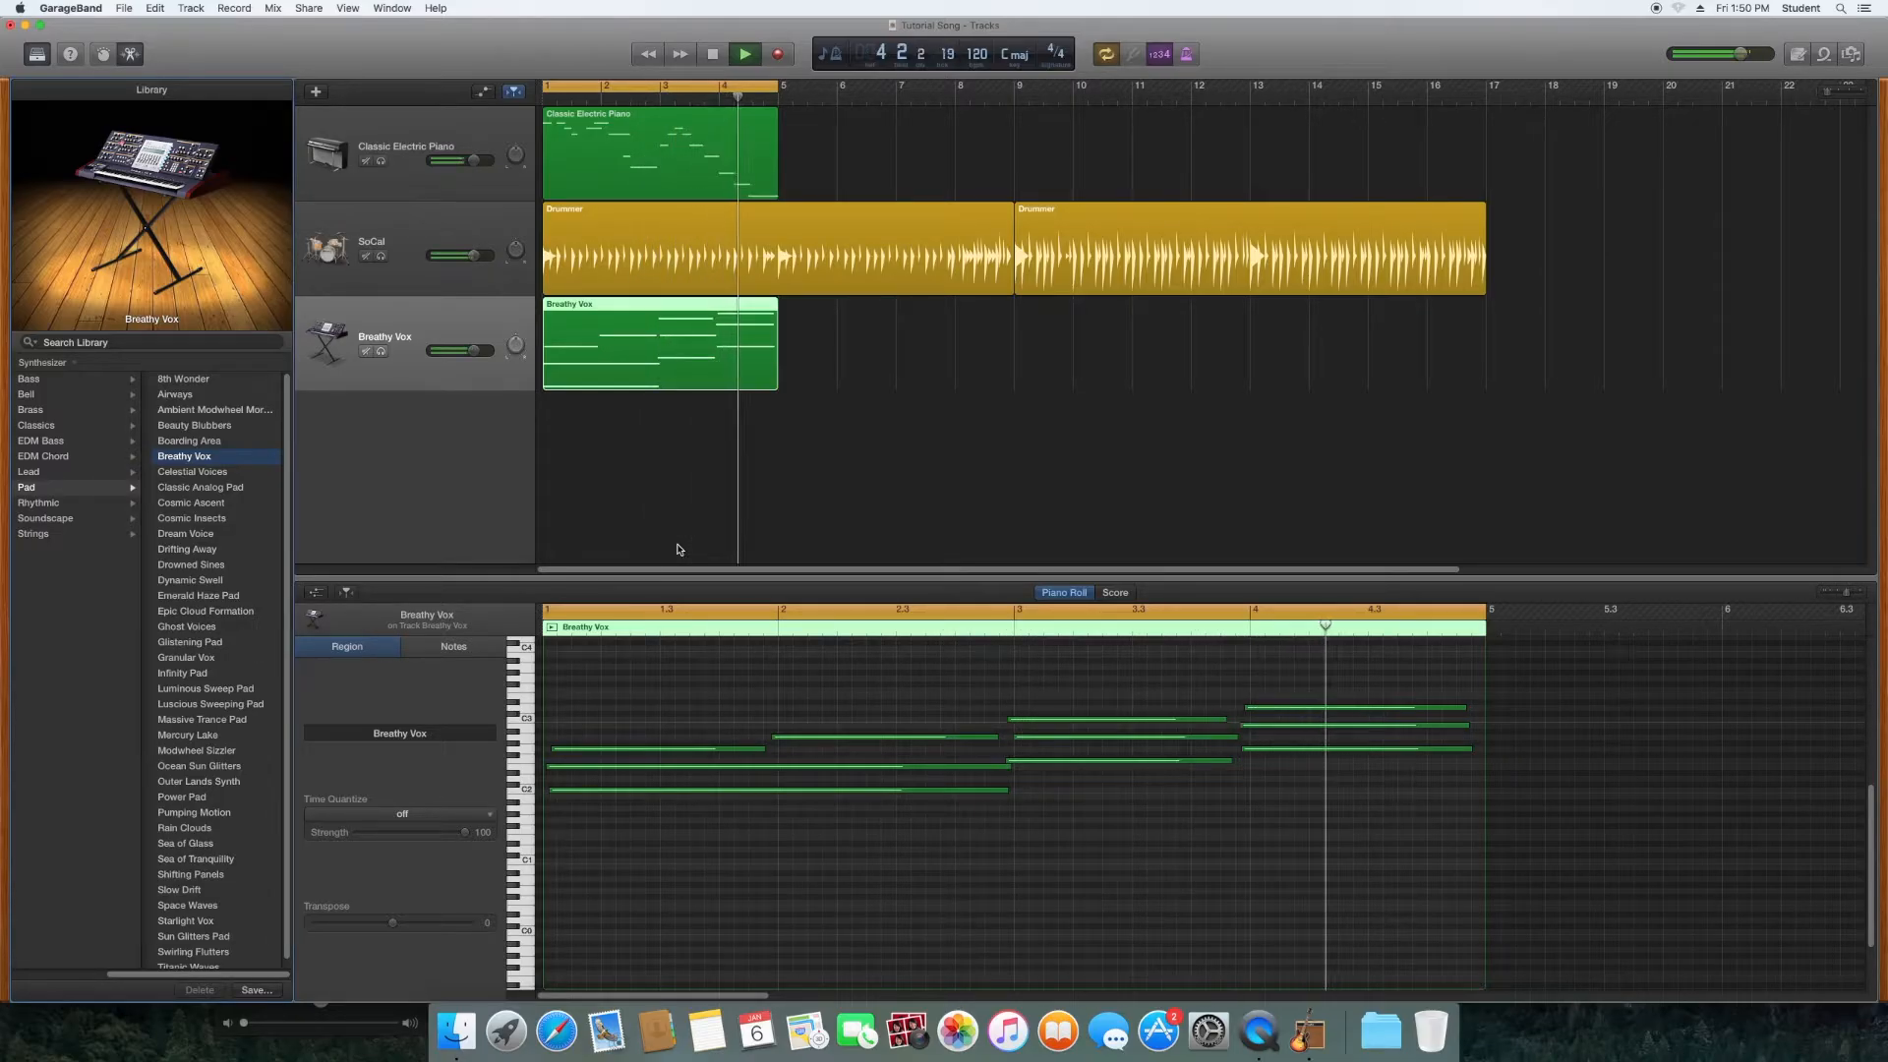
key(space)
click(1258, 749)
click(1266, 753)
click(1264, 761)
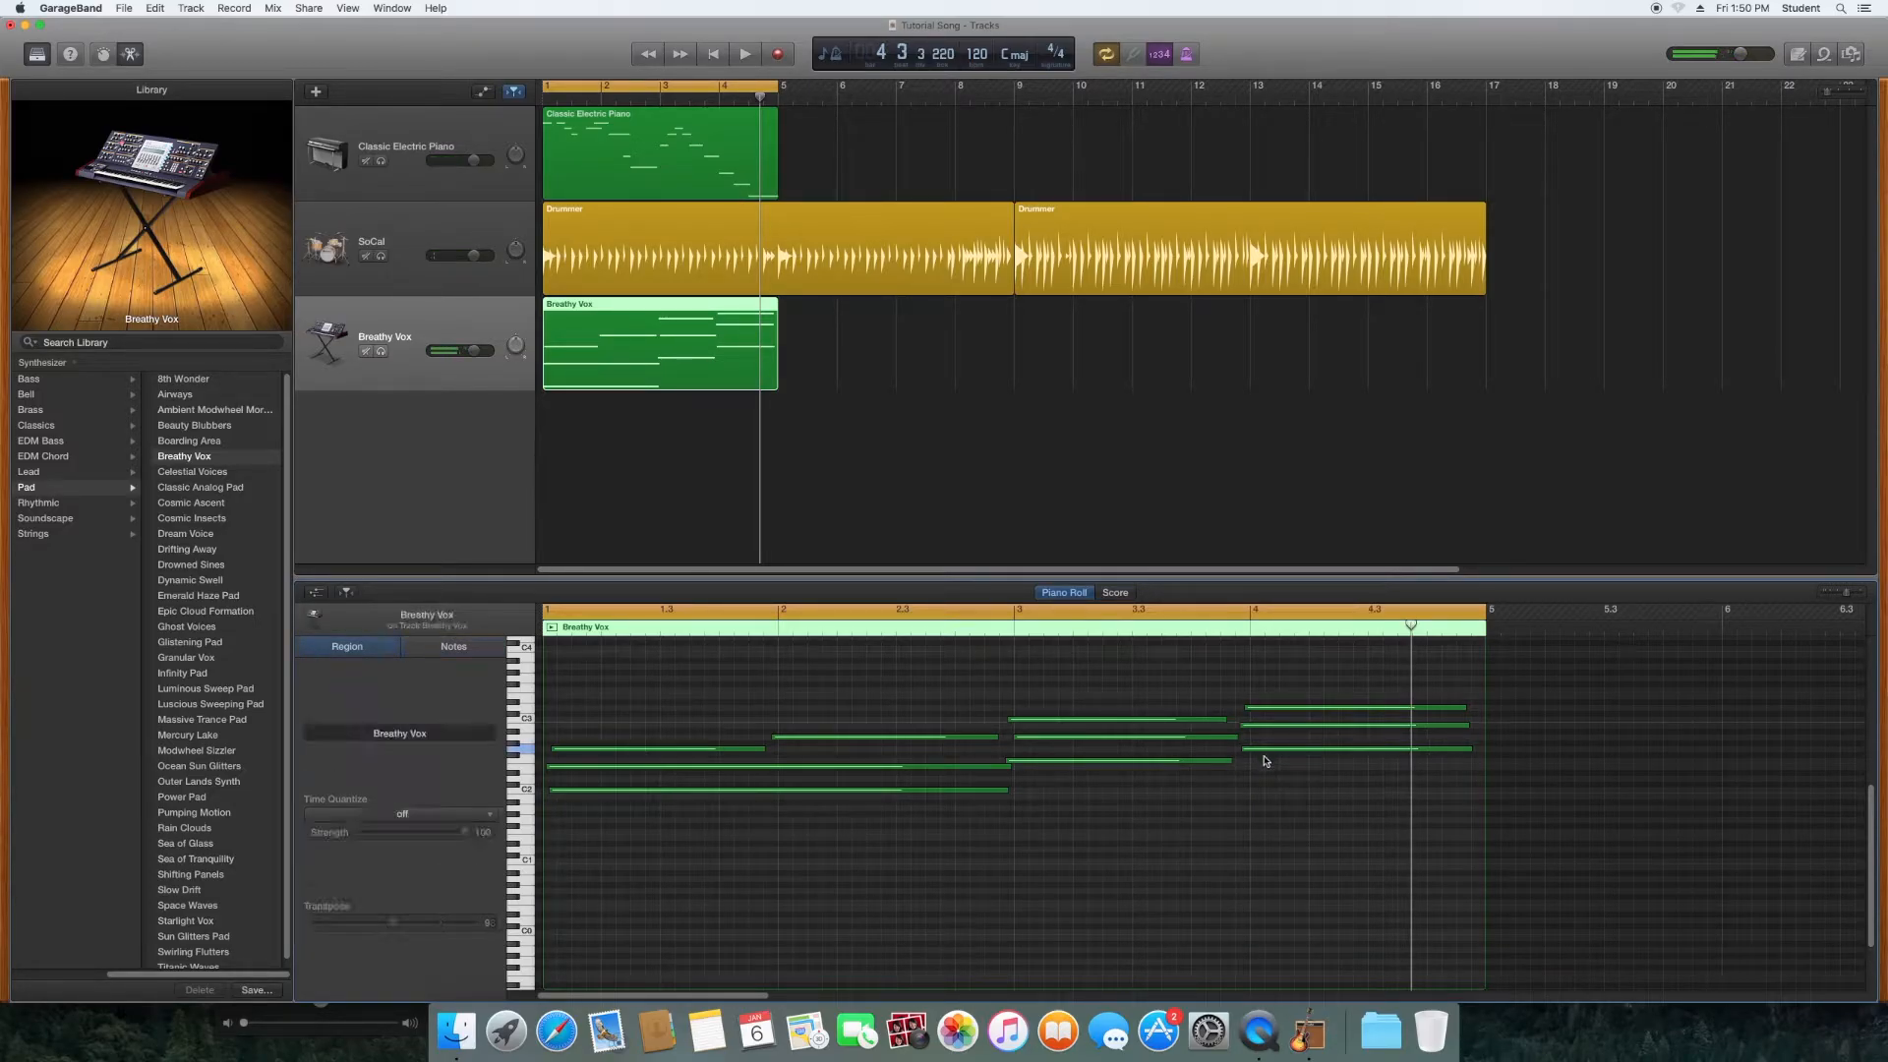
click(1269, 750)
drag(1269, 753, 1271, 794)
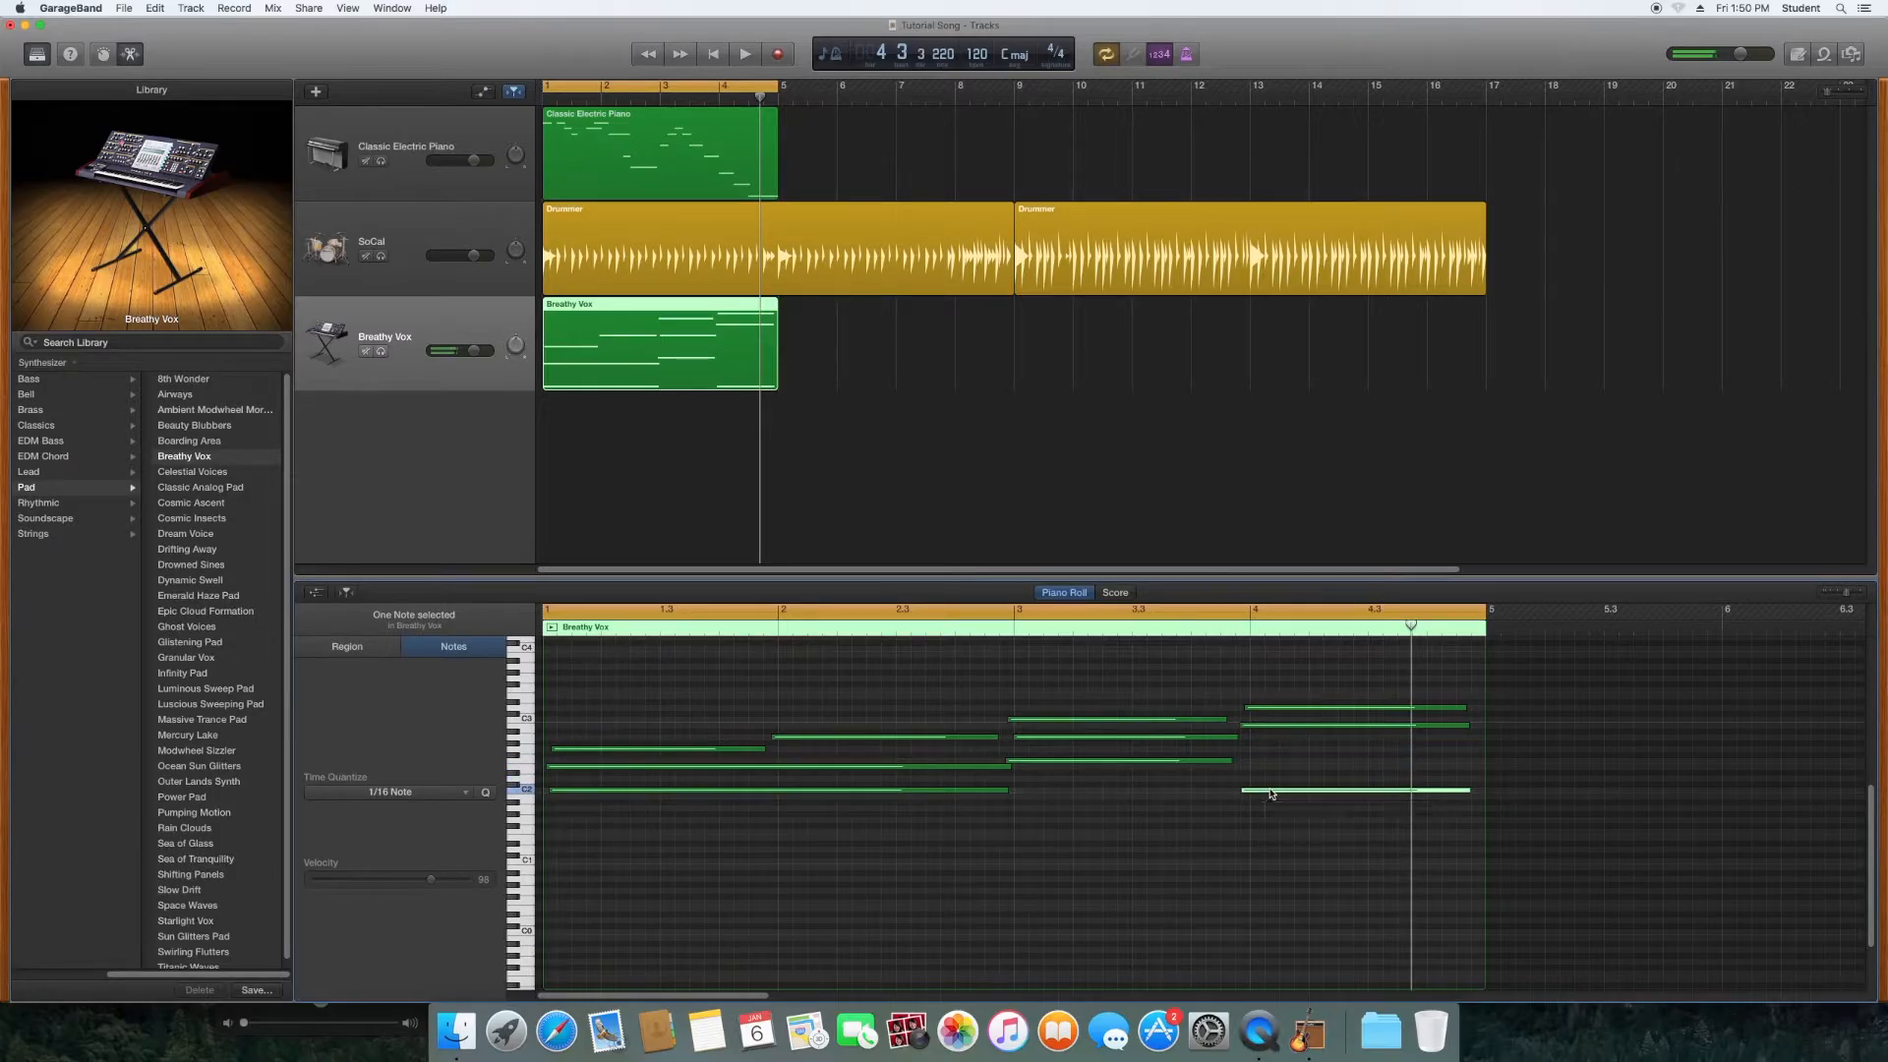
Step: Rework the bar 4 chord of the Breathy Vox region into C2, G2 and E3, and listen to the result
click(1267, 726)
click(1272, 777)
click(1264, 727)
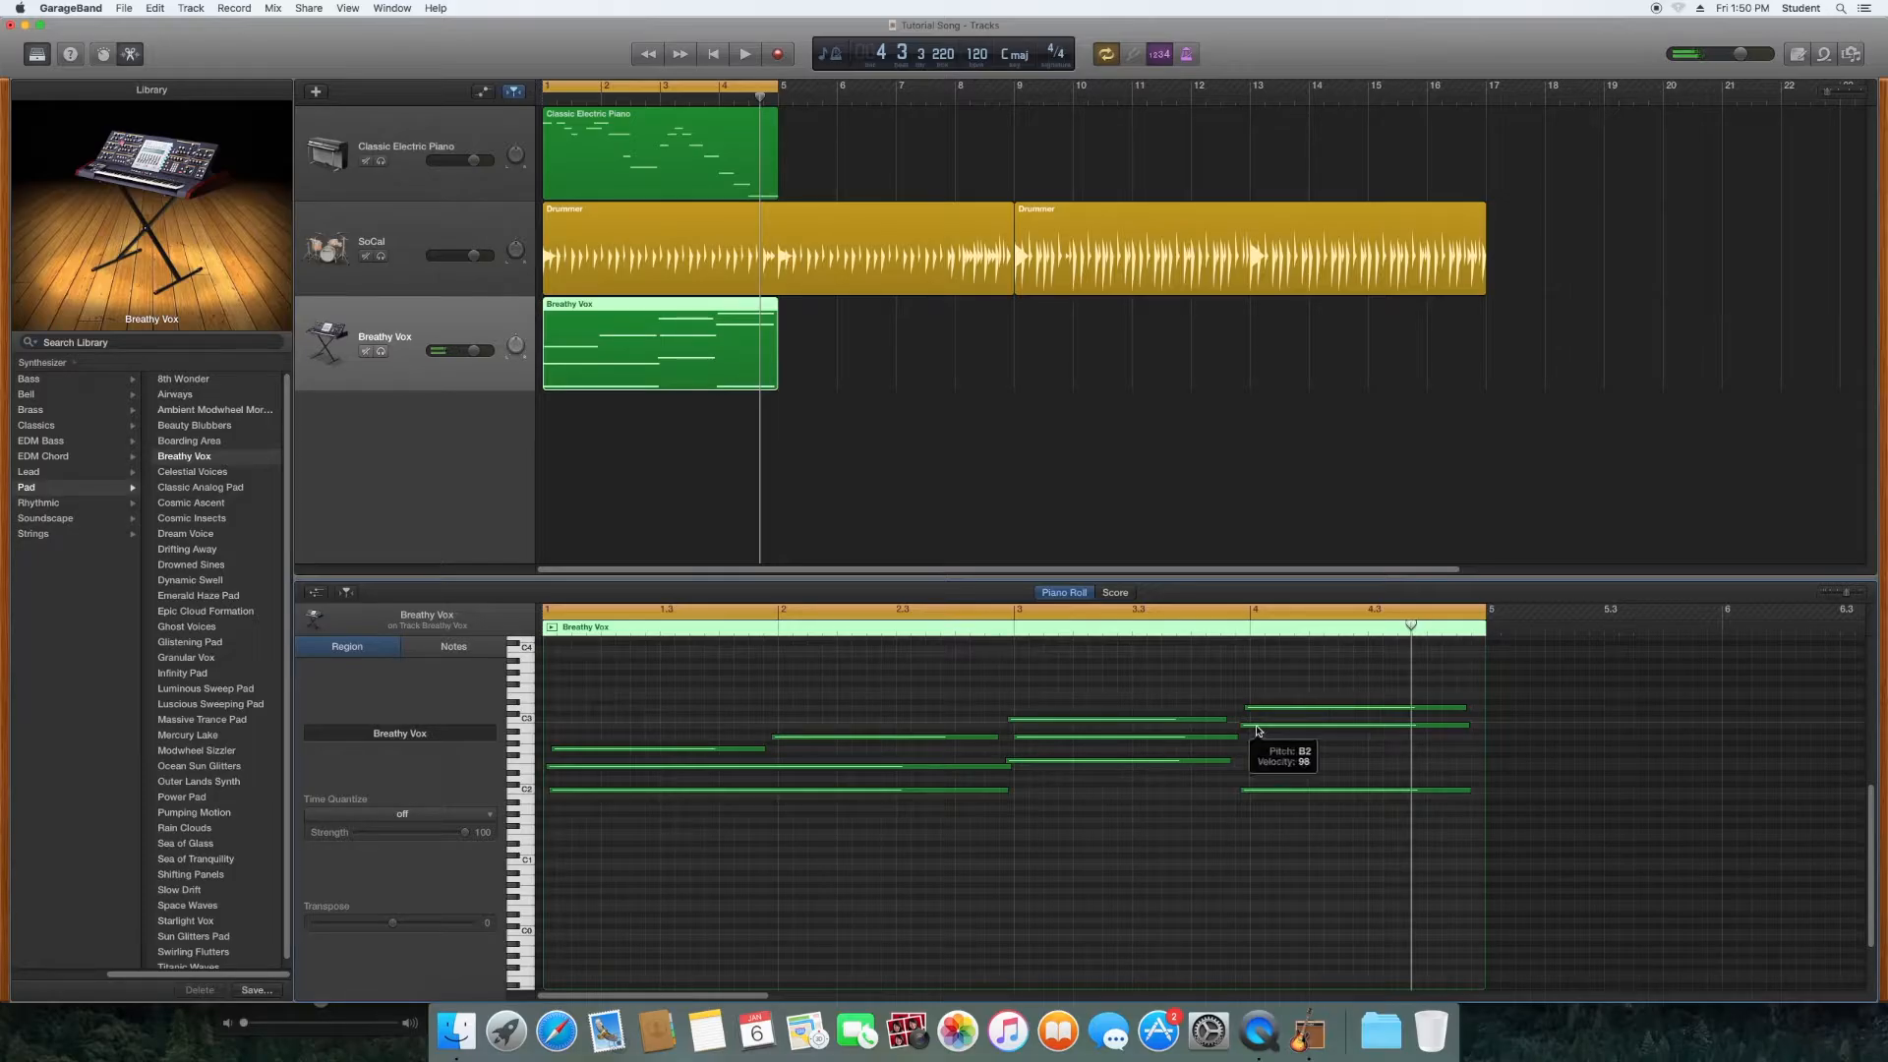
click(1263, 737)
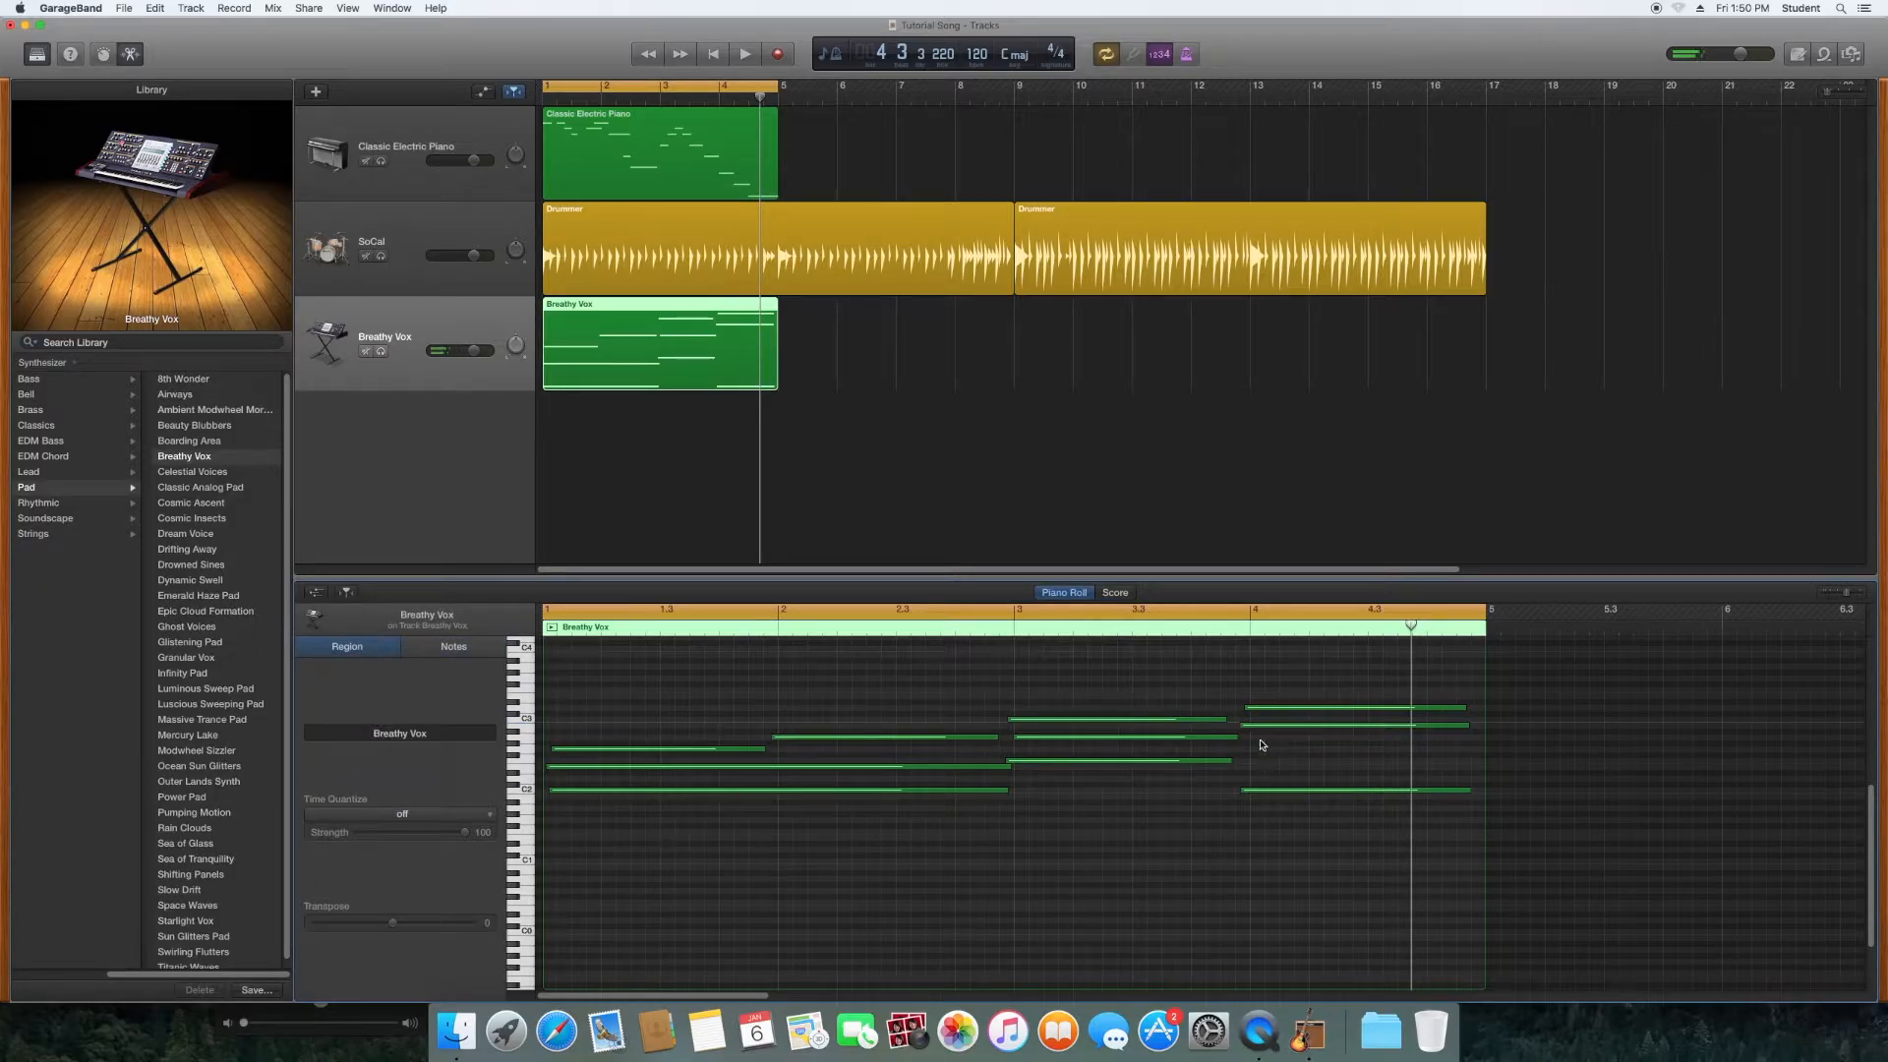
click(1260, 729)
drag(1254, 732, 1251, 789)
click(1268, 707)
key(space)
mouse_move(1287, 697)
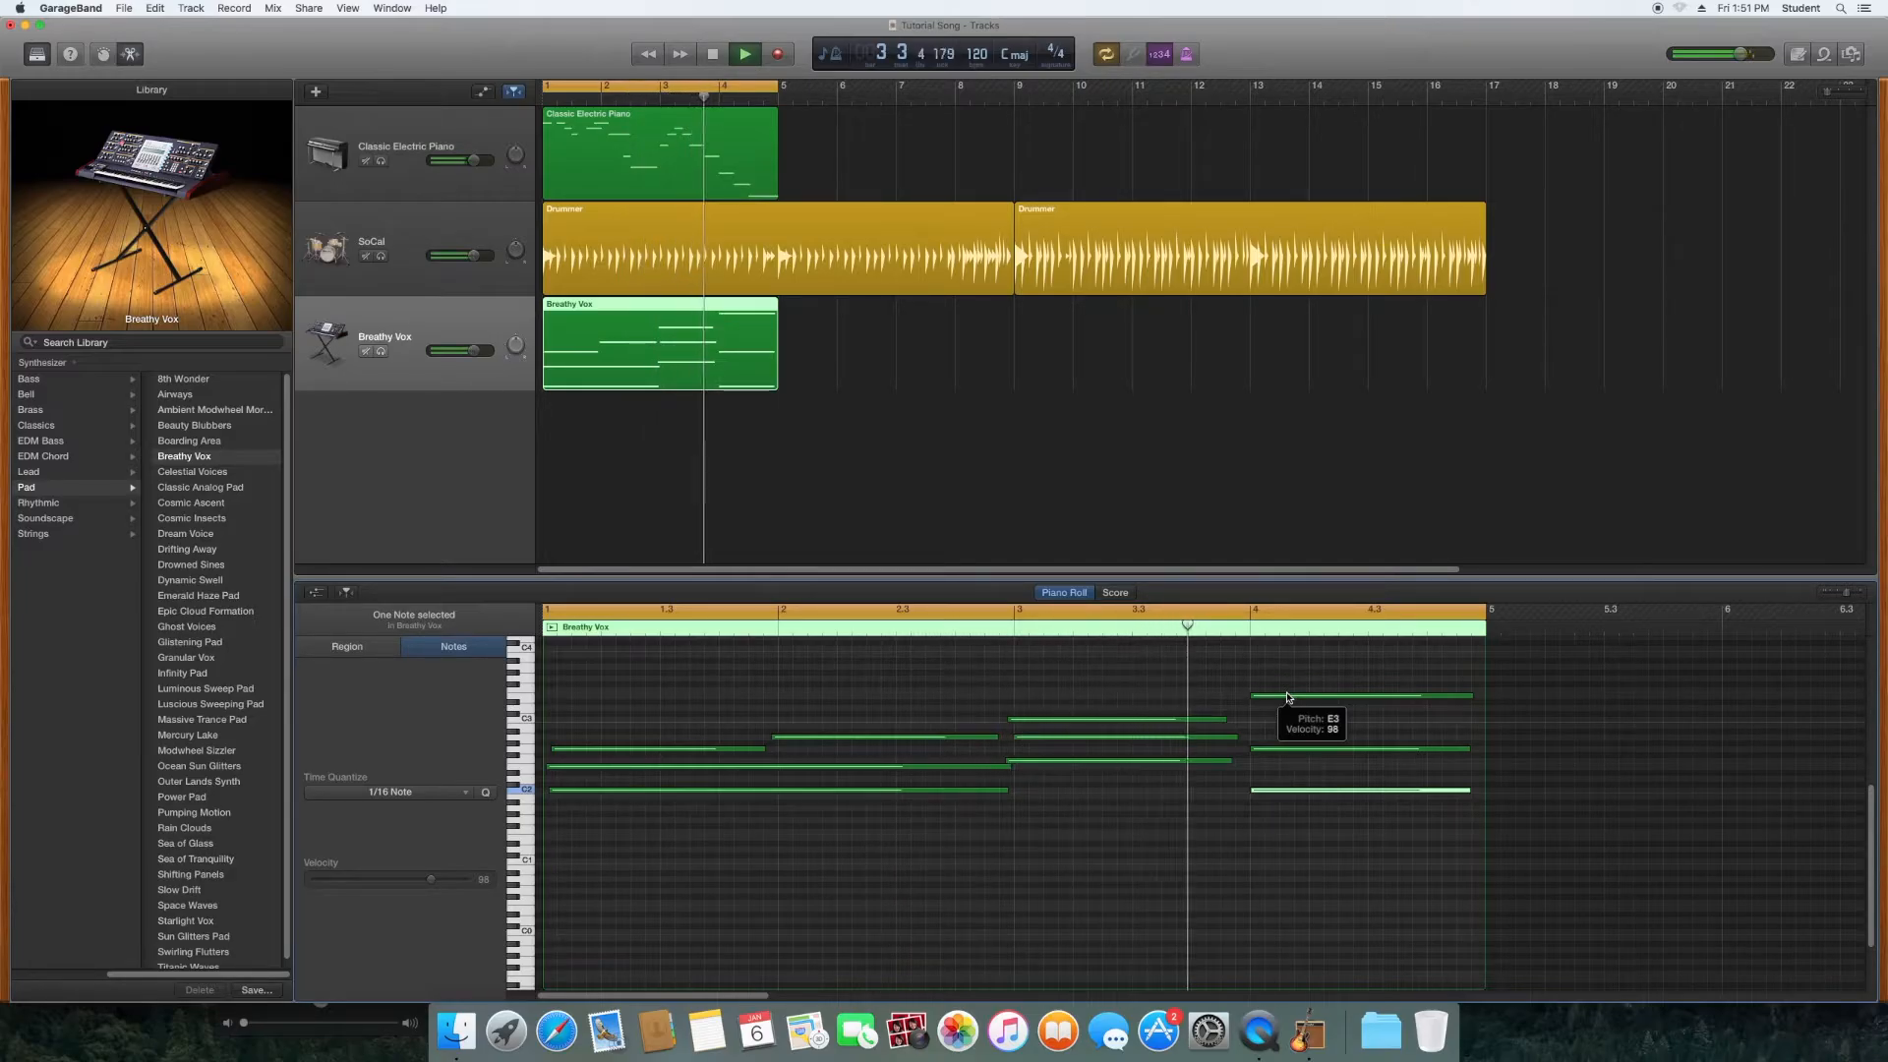
key(space)
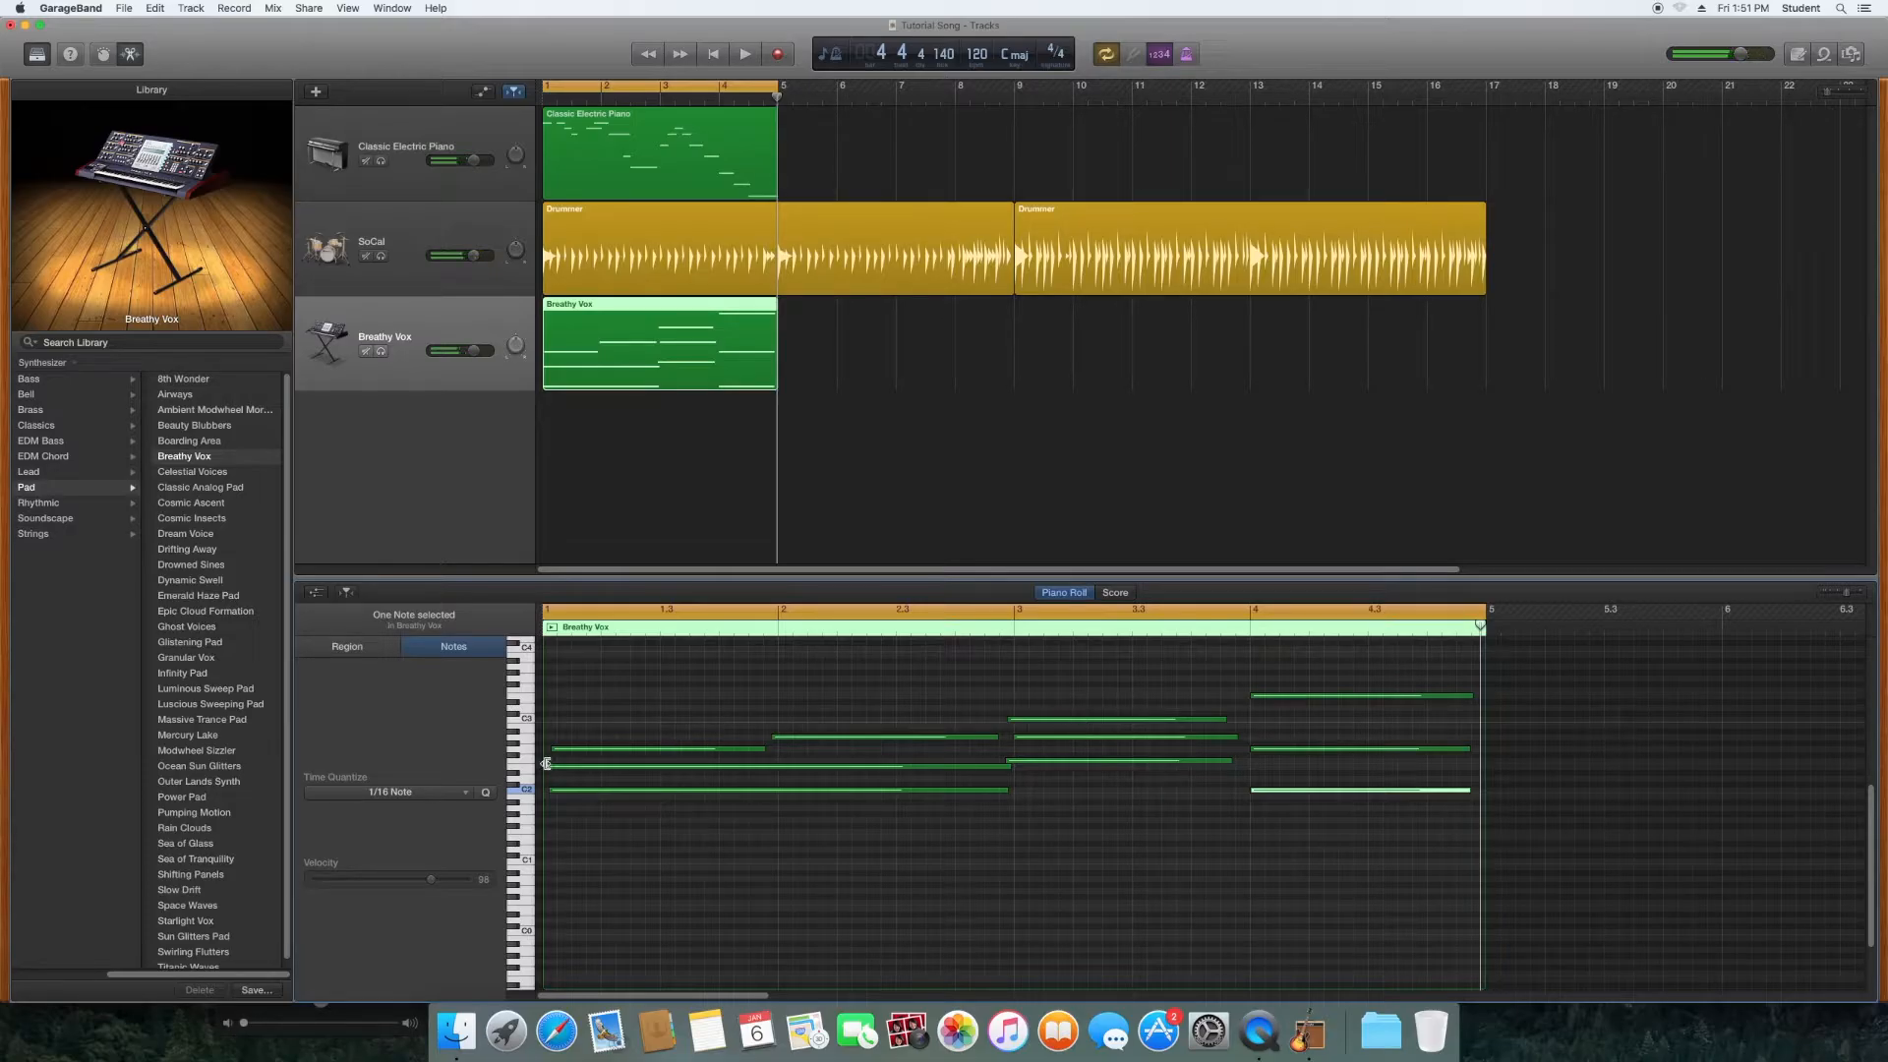
Step: Extend the left ends of the three bar 1 notes to start exactly at the beginning of bar 1
drag(552, 754, 543, 753)
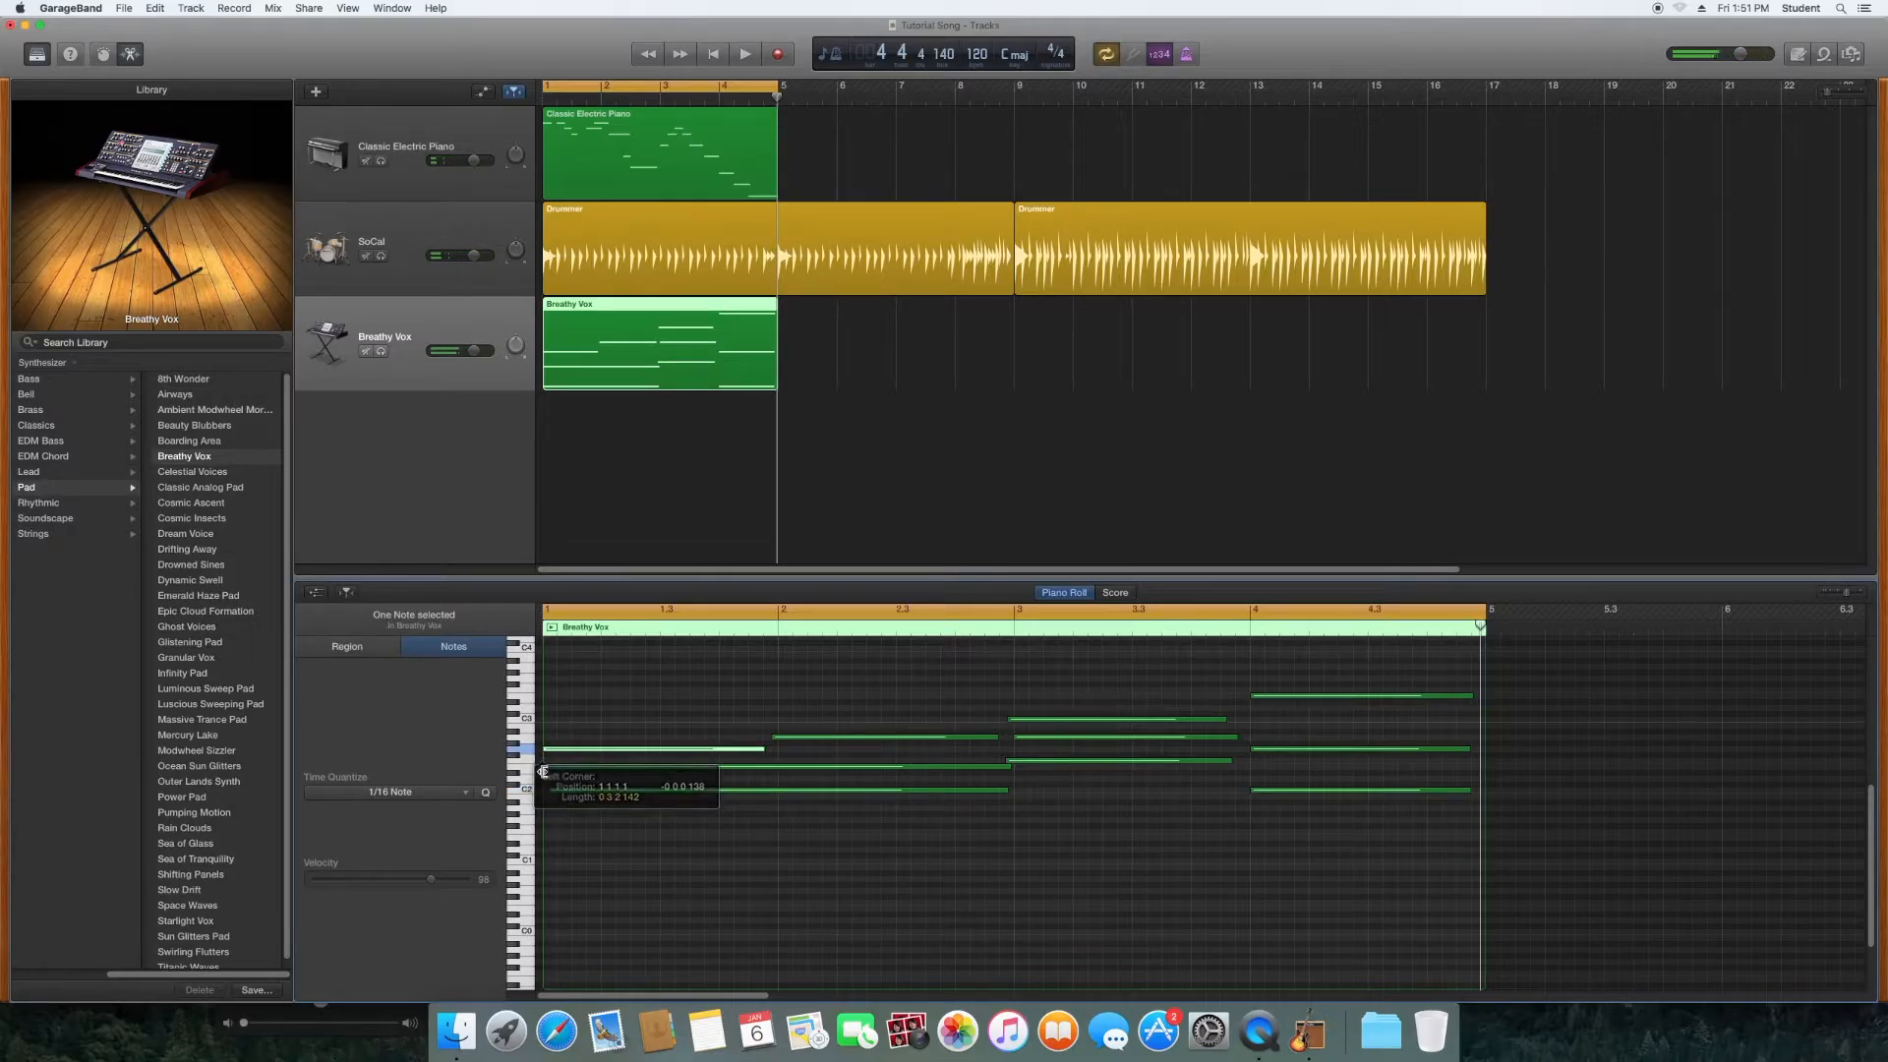
click(549, 768)
drag(551, 788, 550, 789)
click(550, 790)
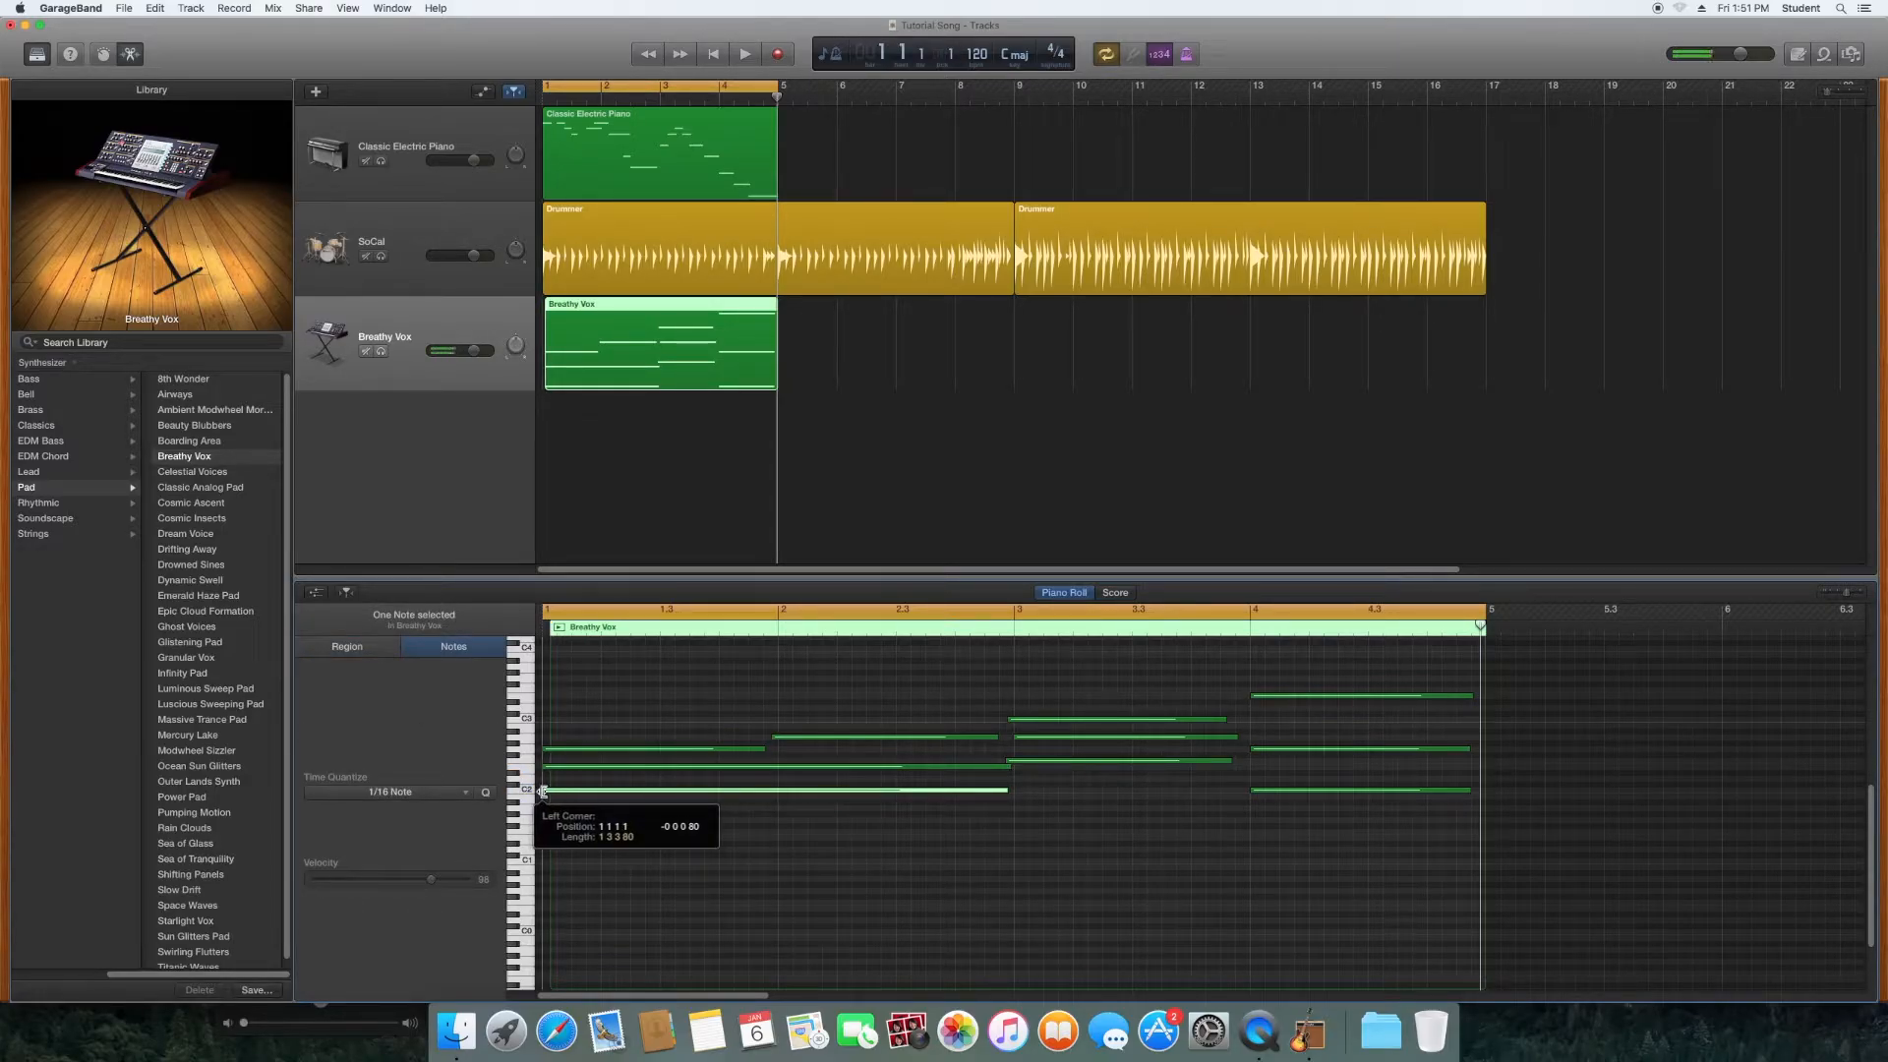
Step: Select all notes of the Breathy Vox region and quantize them to 1/1 Note
drag(532, 811, 521, 688)
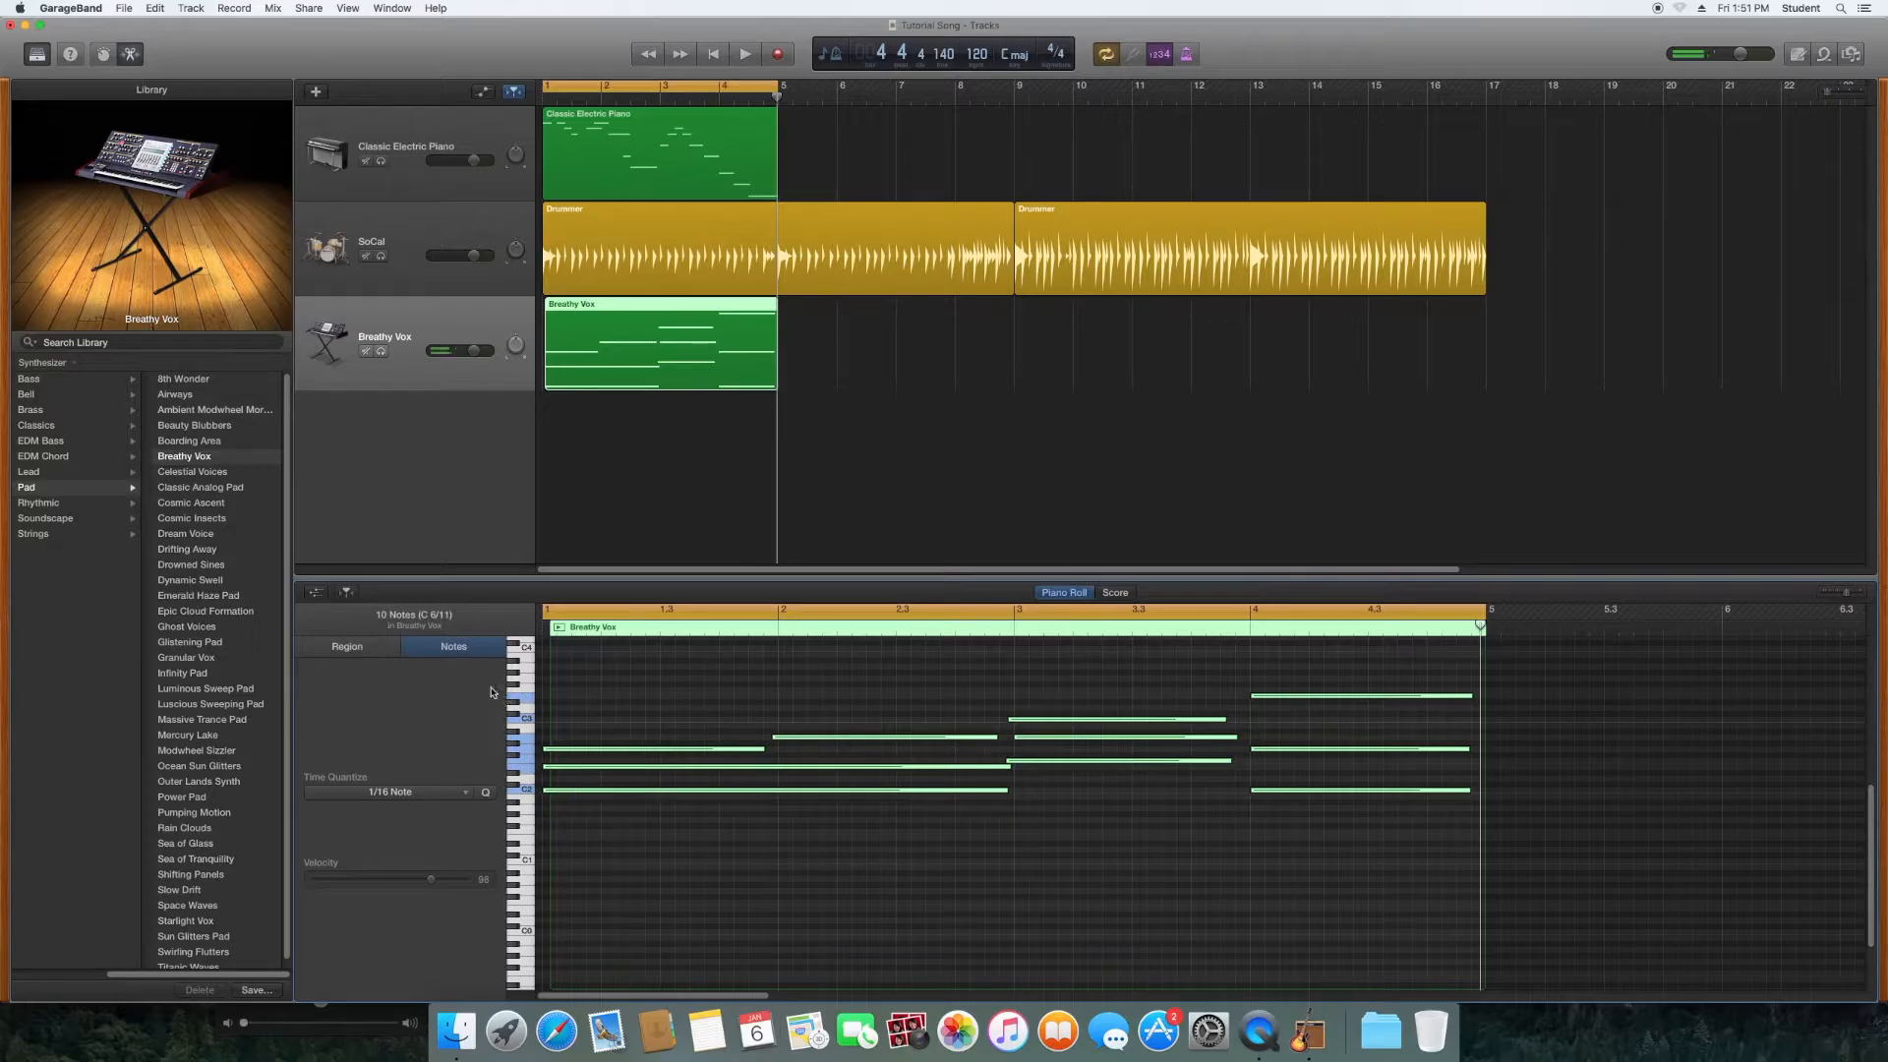
click(429, 793)
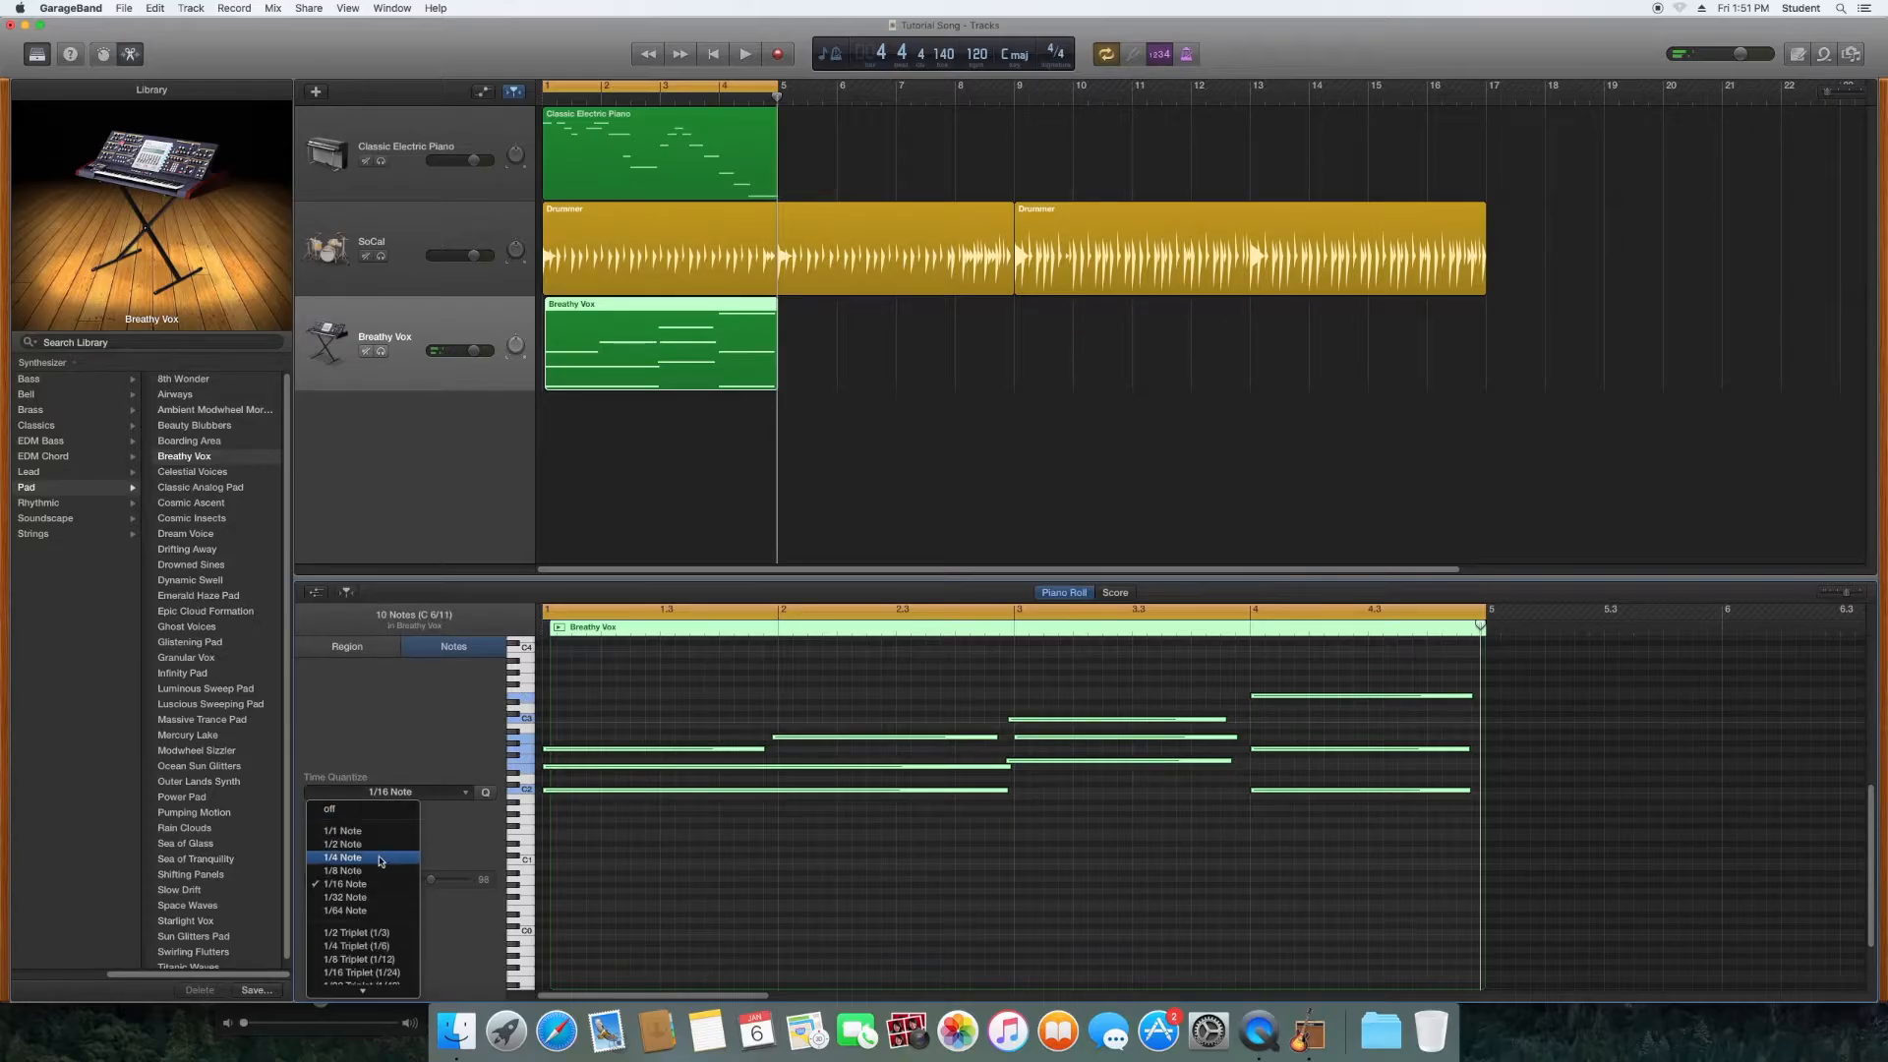
click(374, 837)
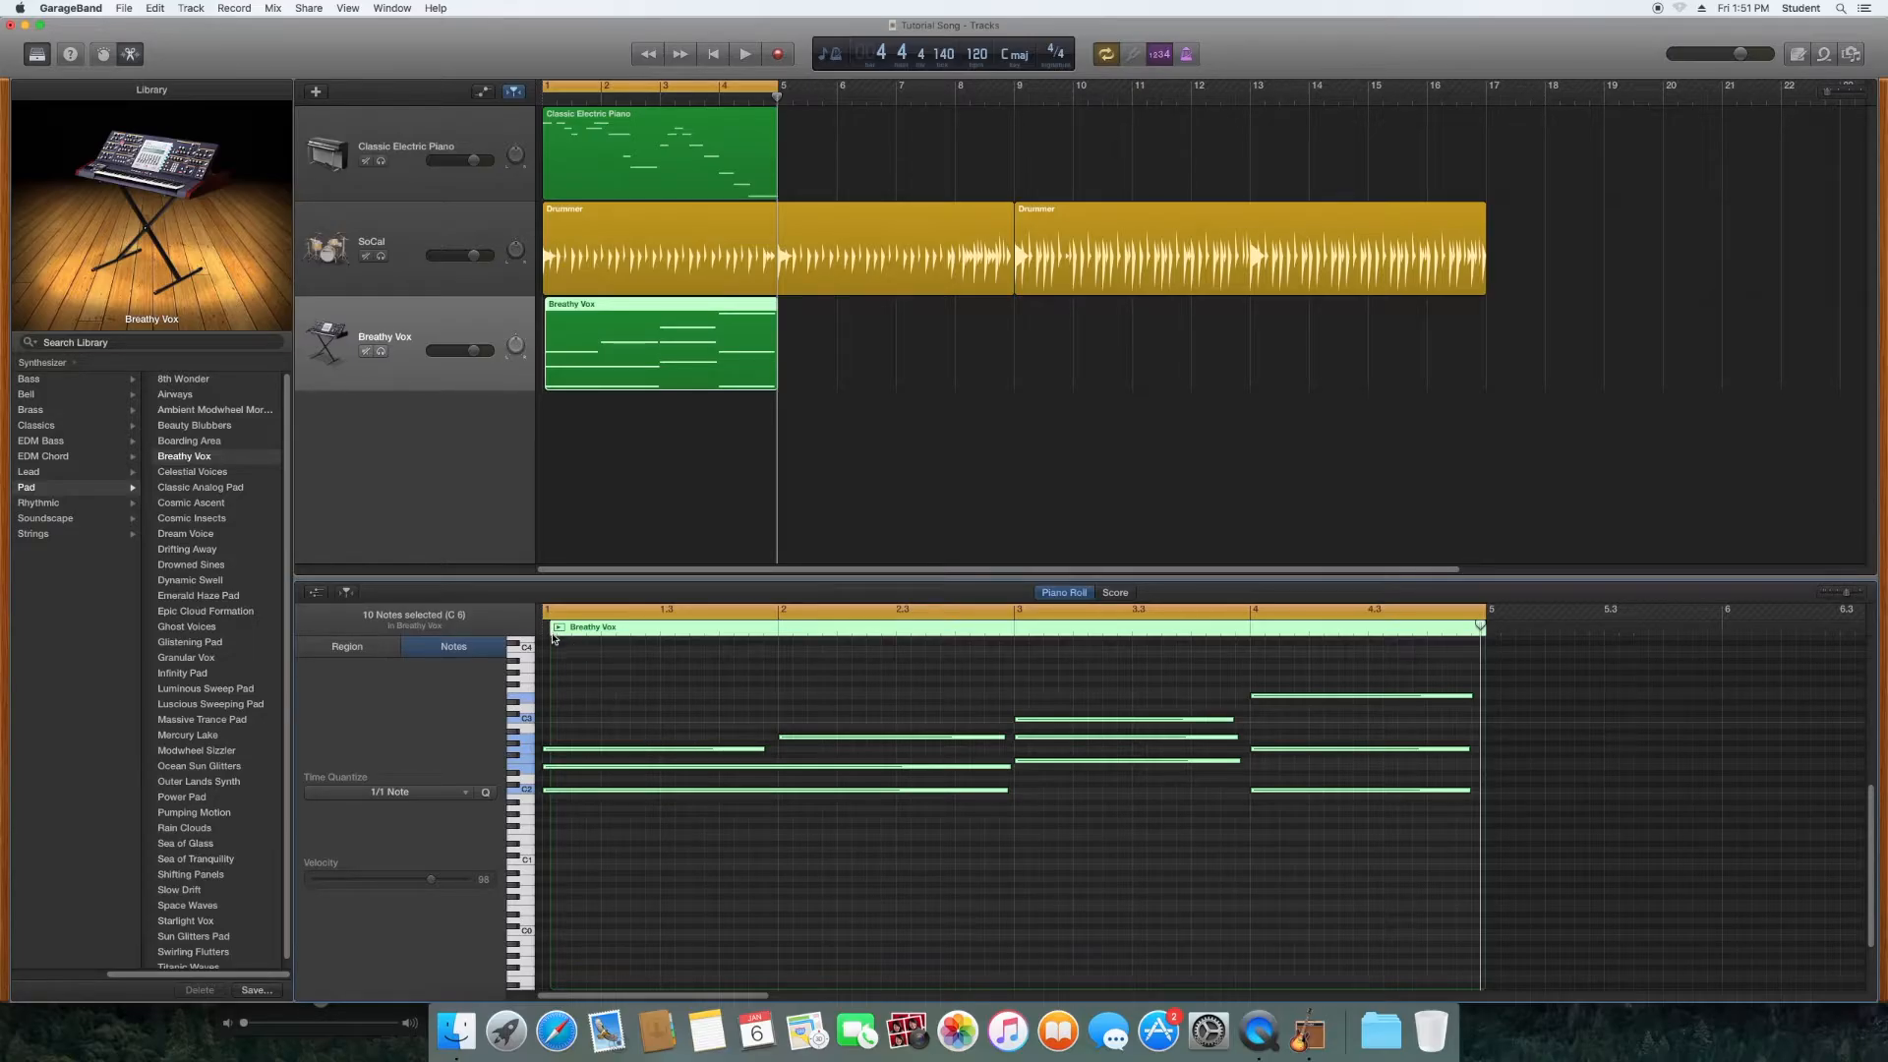
Step: Line up the left edge of the Breathy Vox region with the start of bar 1 and listen to all tracks together
click(538, 393)
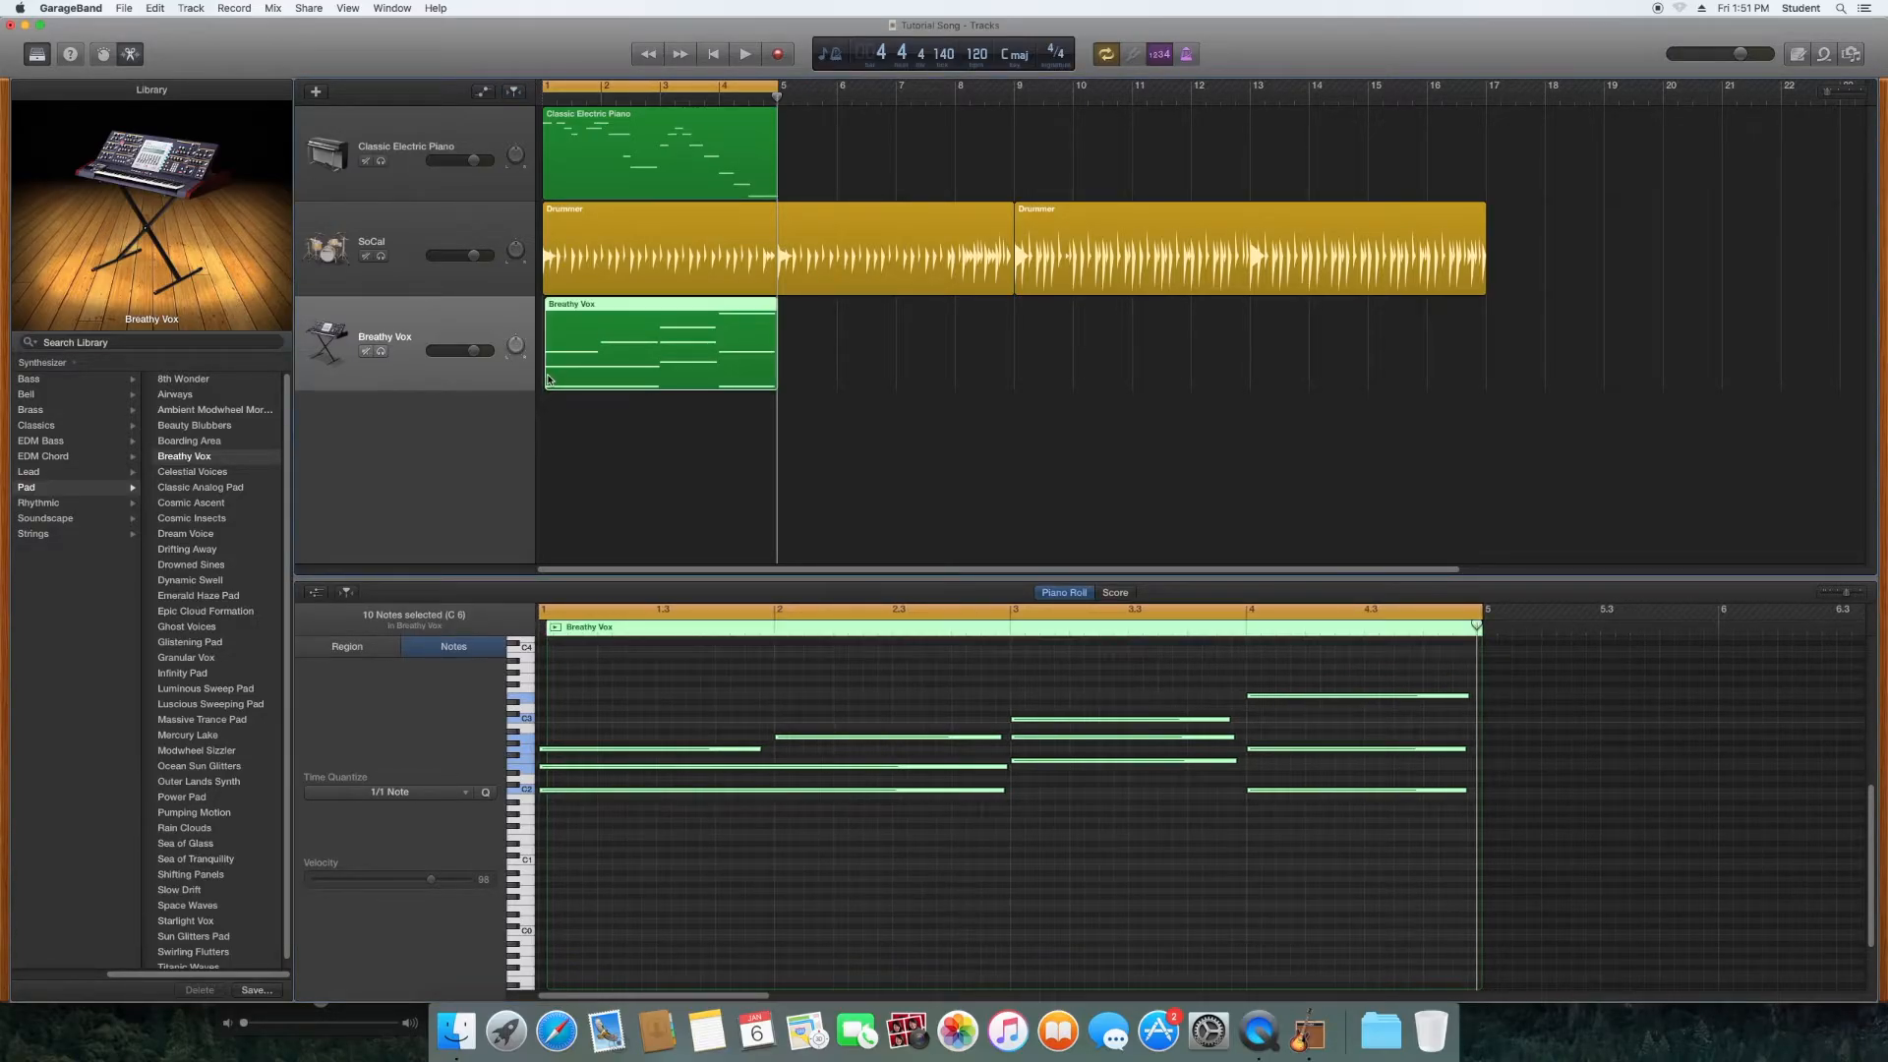
click(575, 366)
key(space)
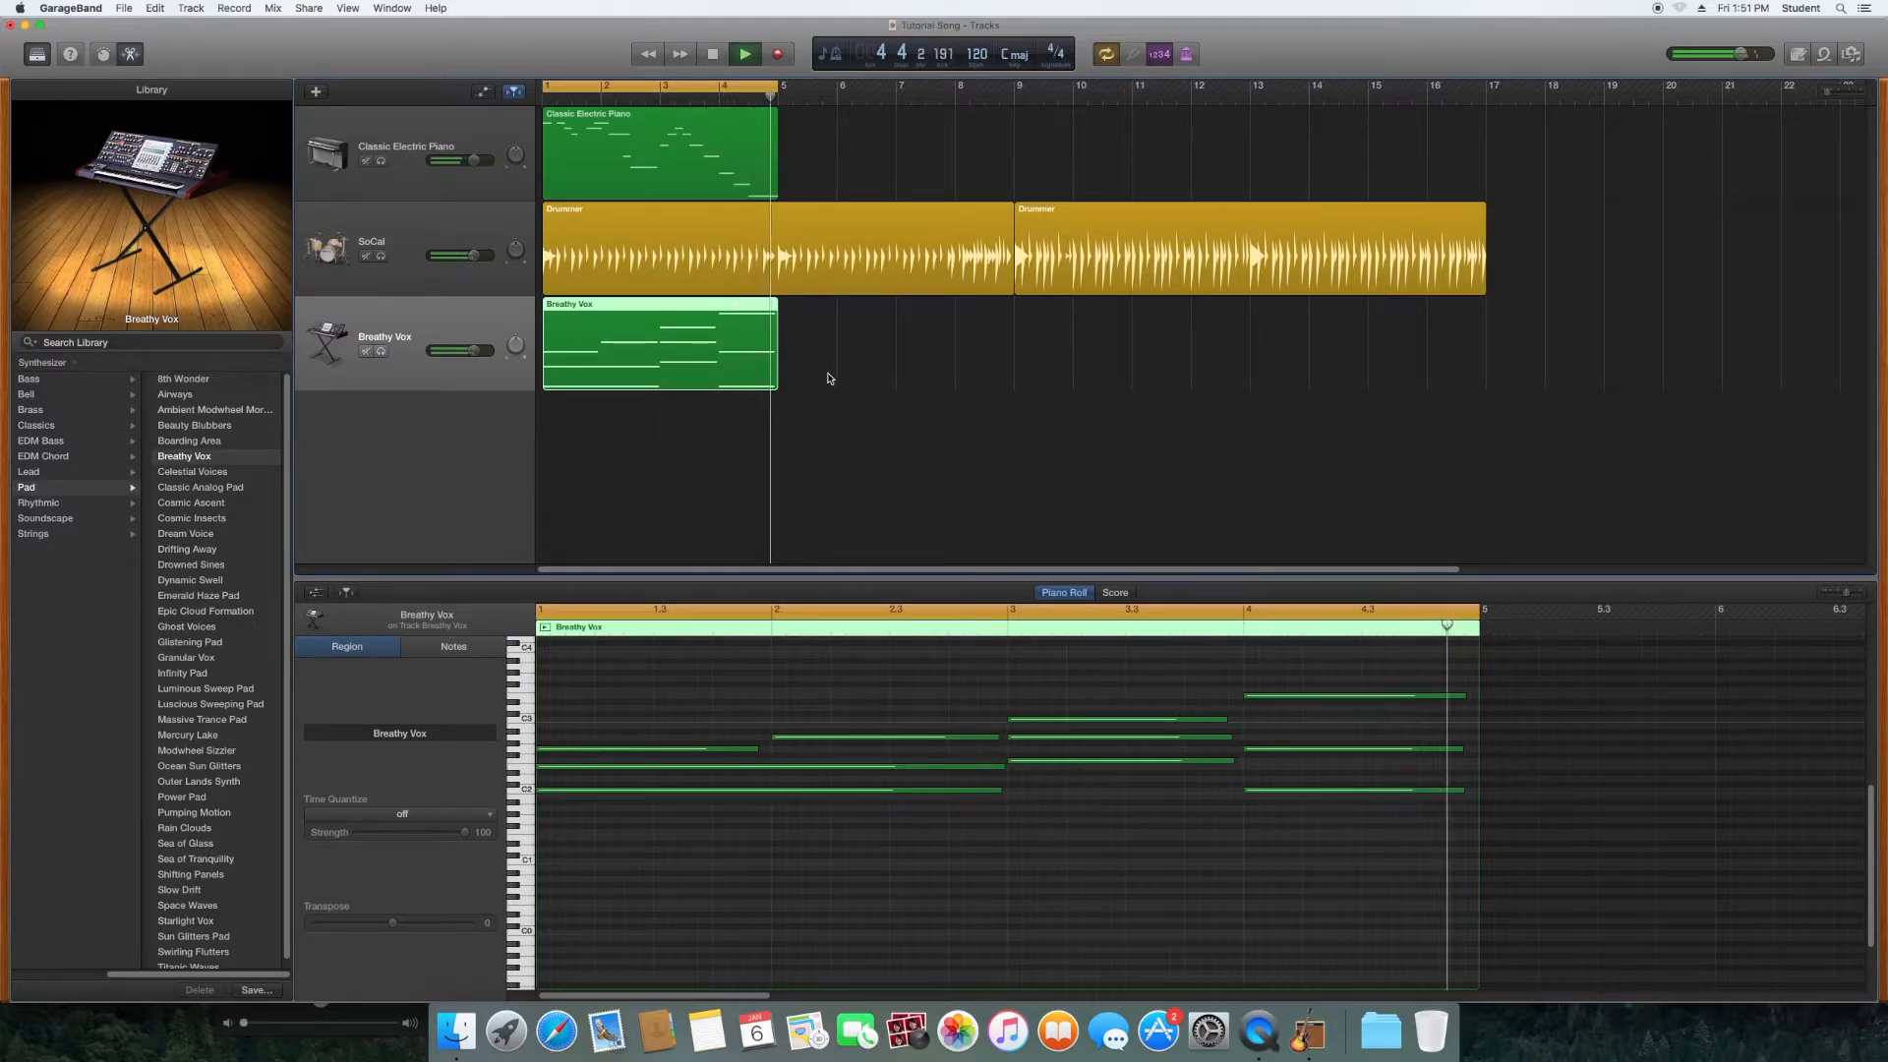
key(space)
Step: Move the Breathy Vox track above the SoCal drummer track and create a microphone audio track using Input 1
drag(454, 323, 454, 234)
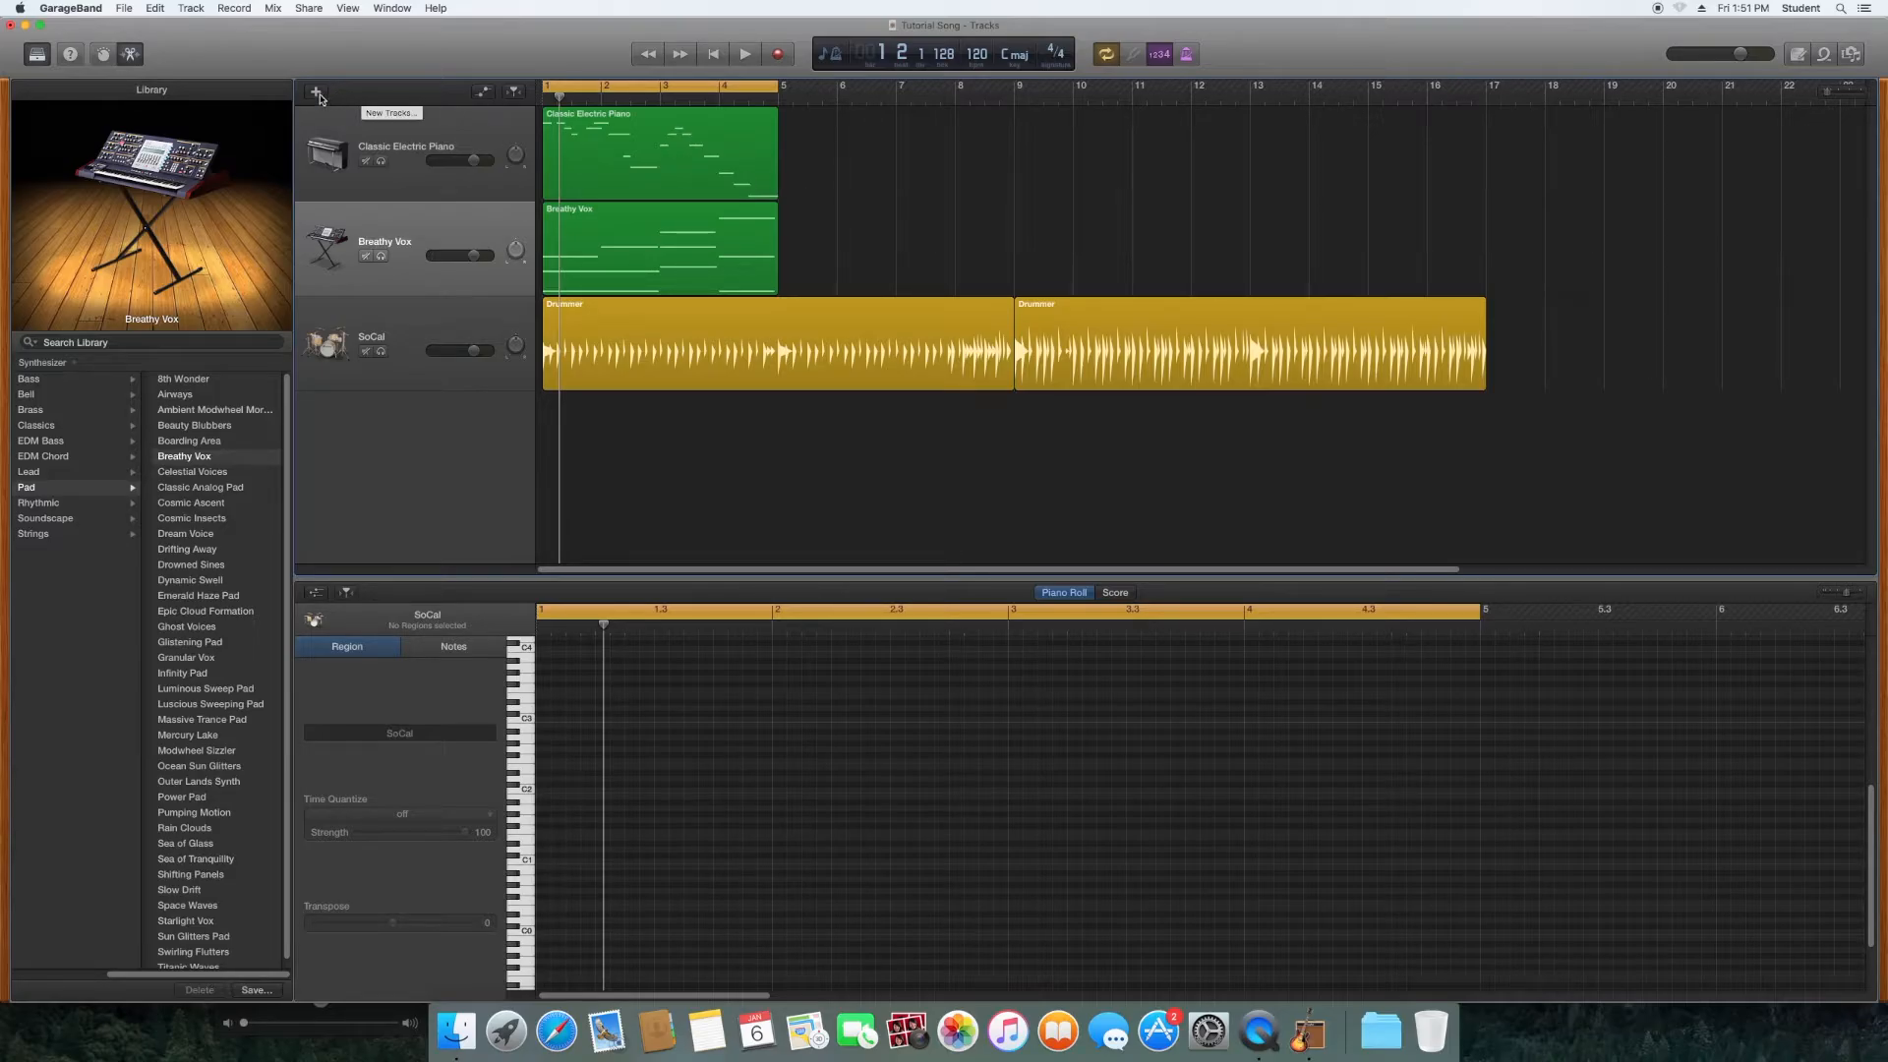
click(316, 94)
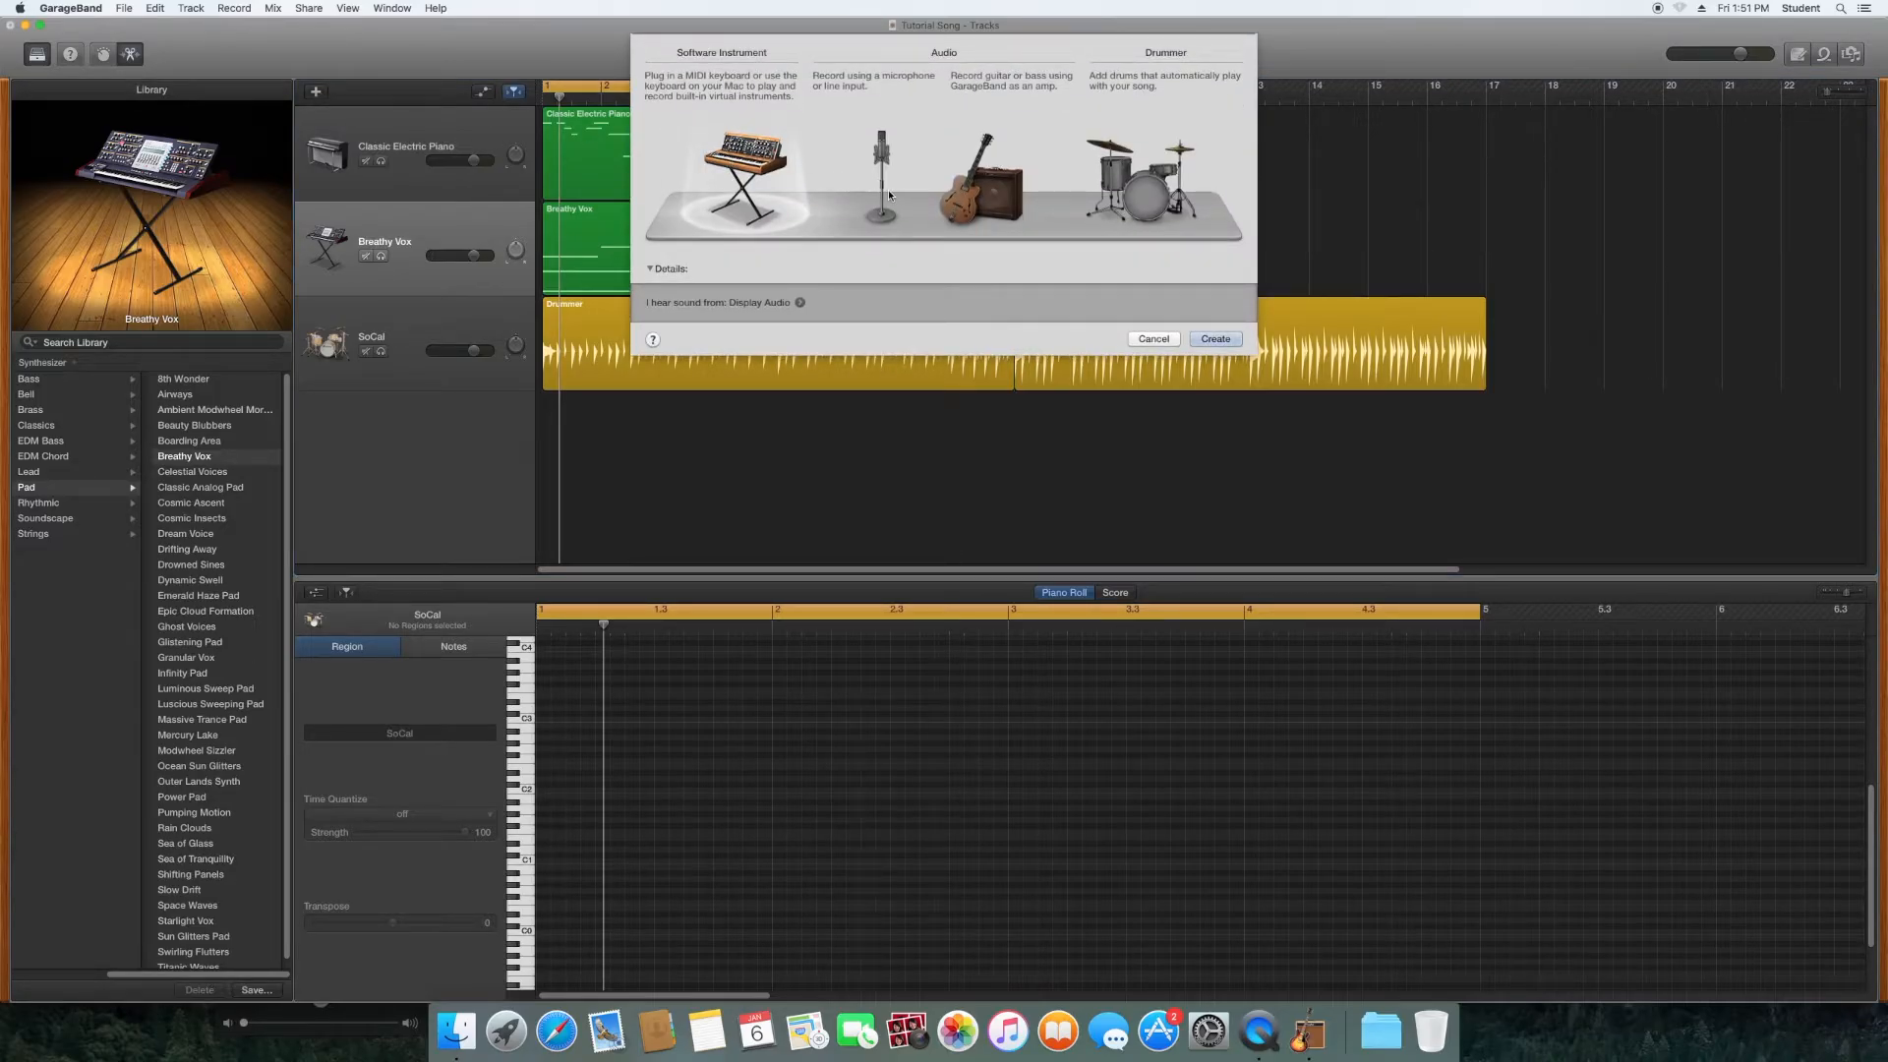
click(901, 166)
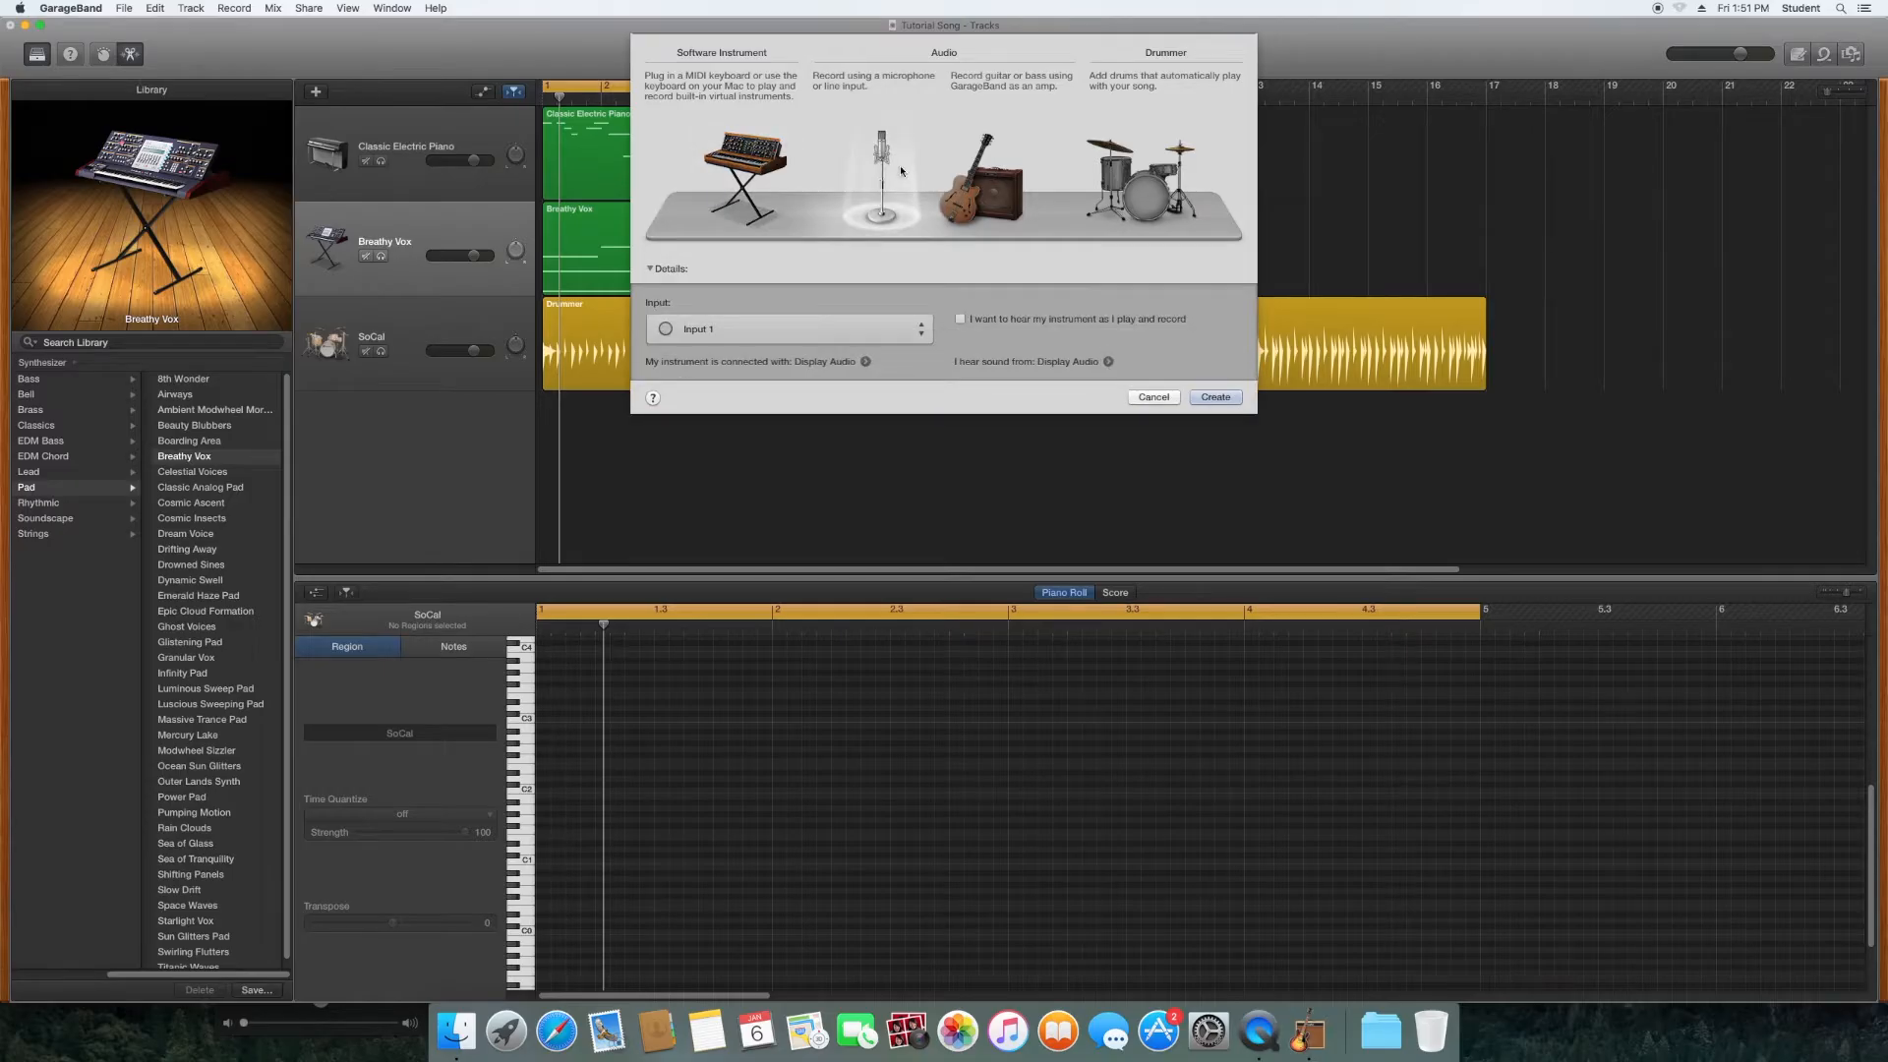
click(1213, 398)
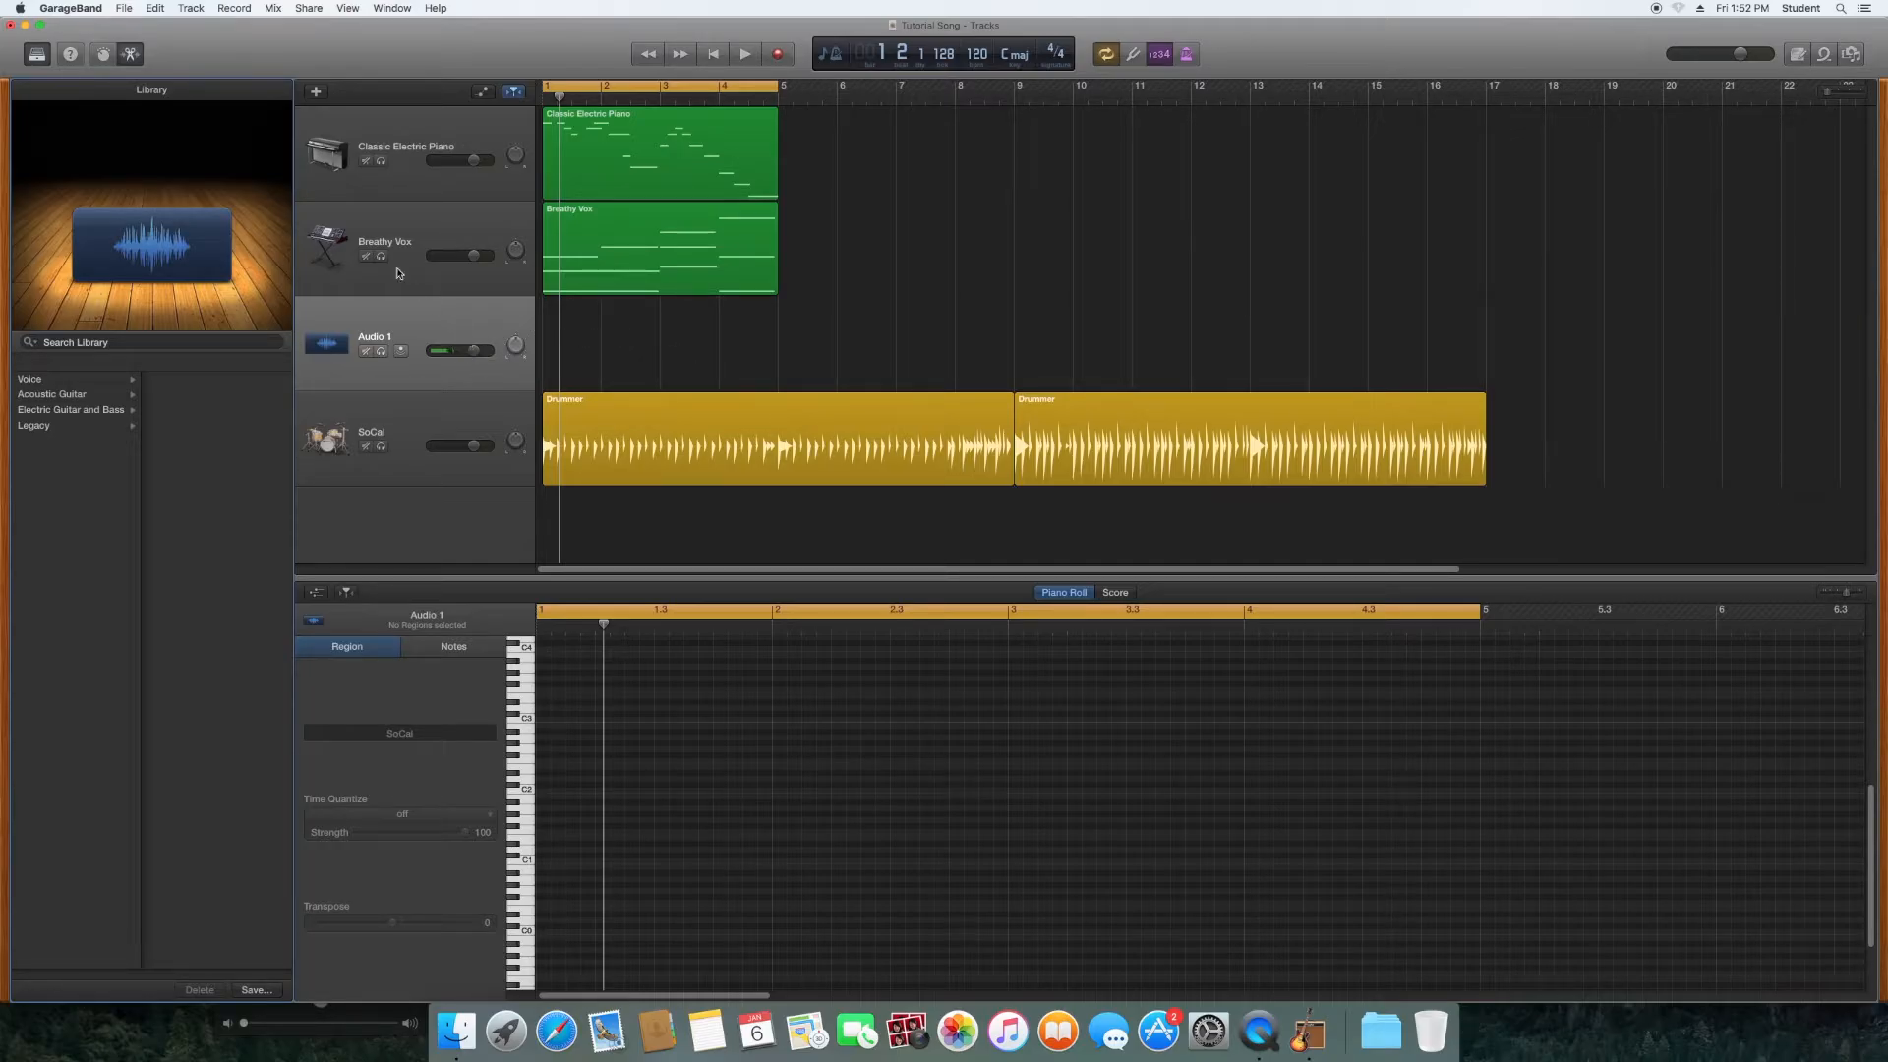
Step: Mute the Classic Electric Piano, Breathy Vox and SoCal tracks and record a short vocal phrase on Audio 1 from bar 1
click(366, 161)
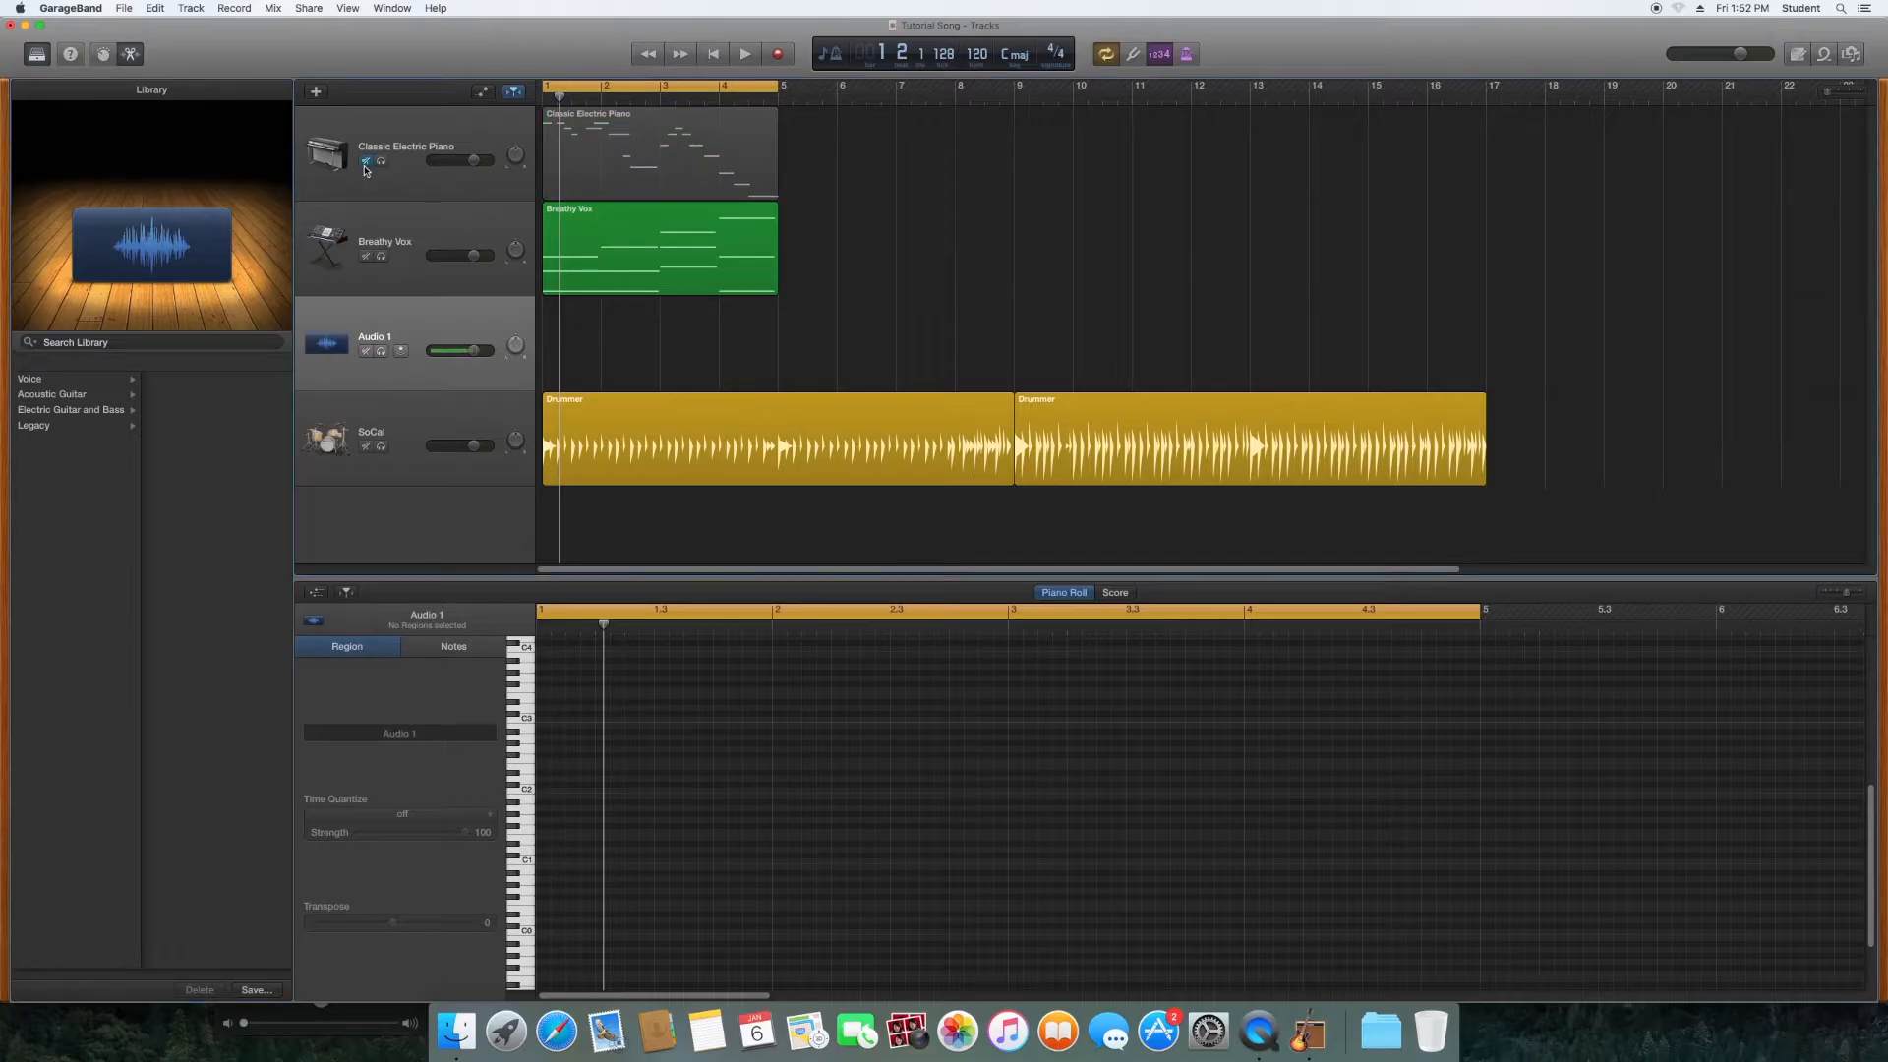
click(366, 257)
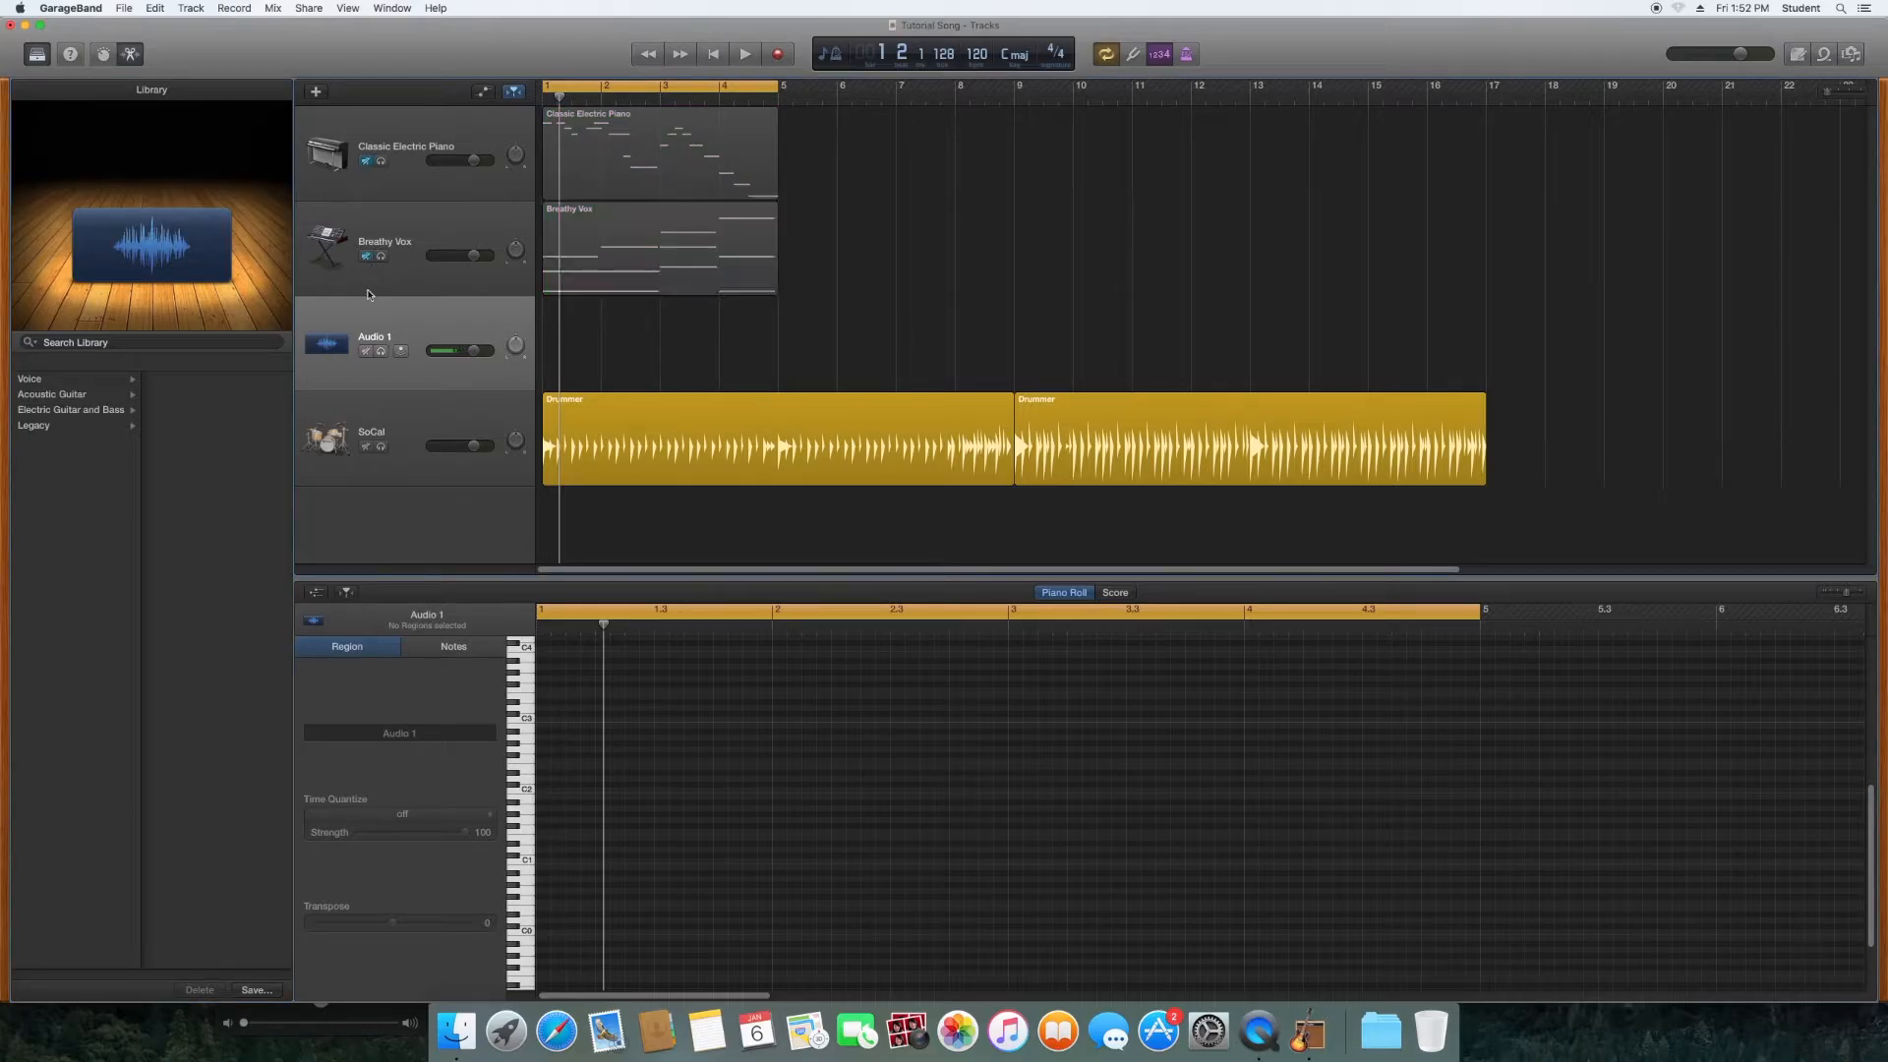
click(367, 447)
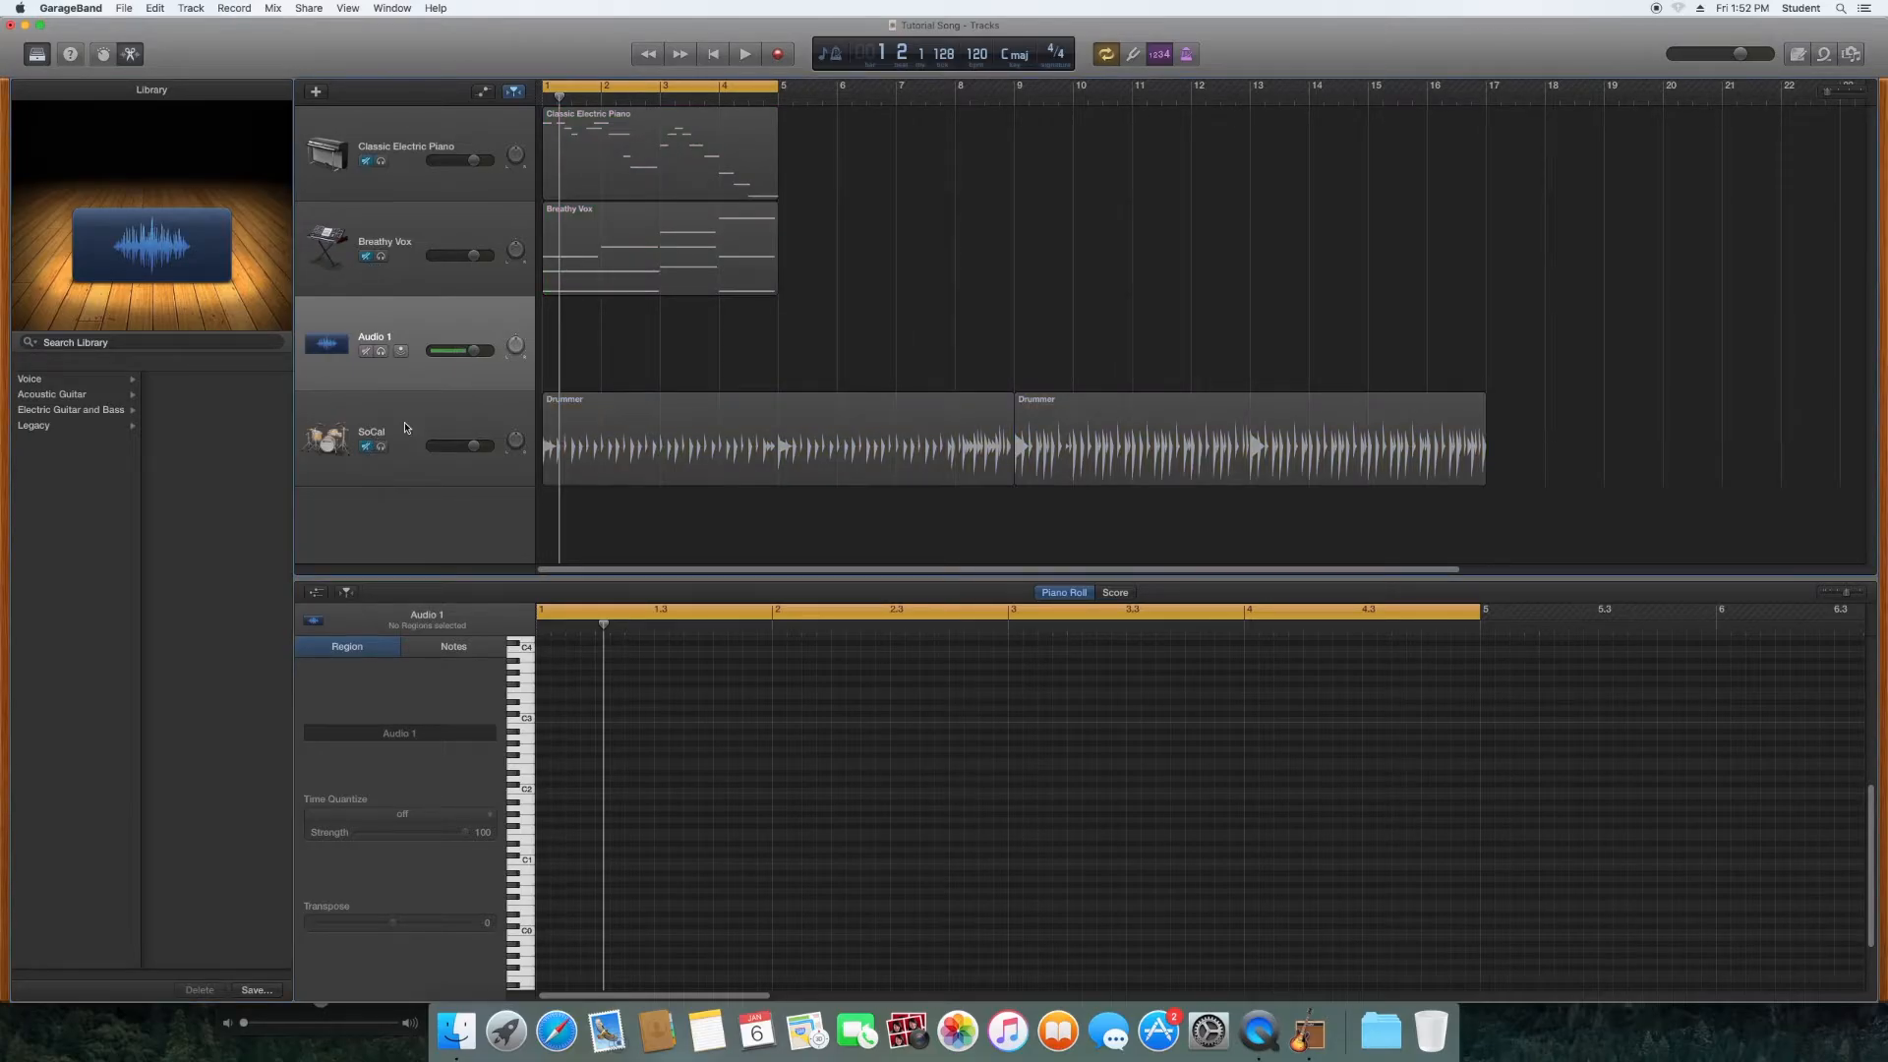
click(779, 56)
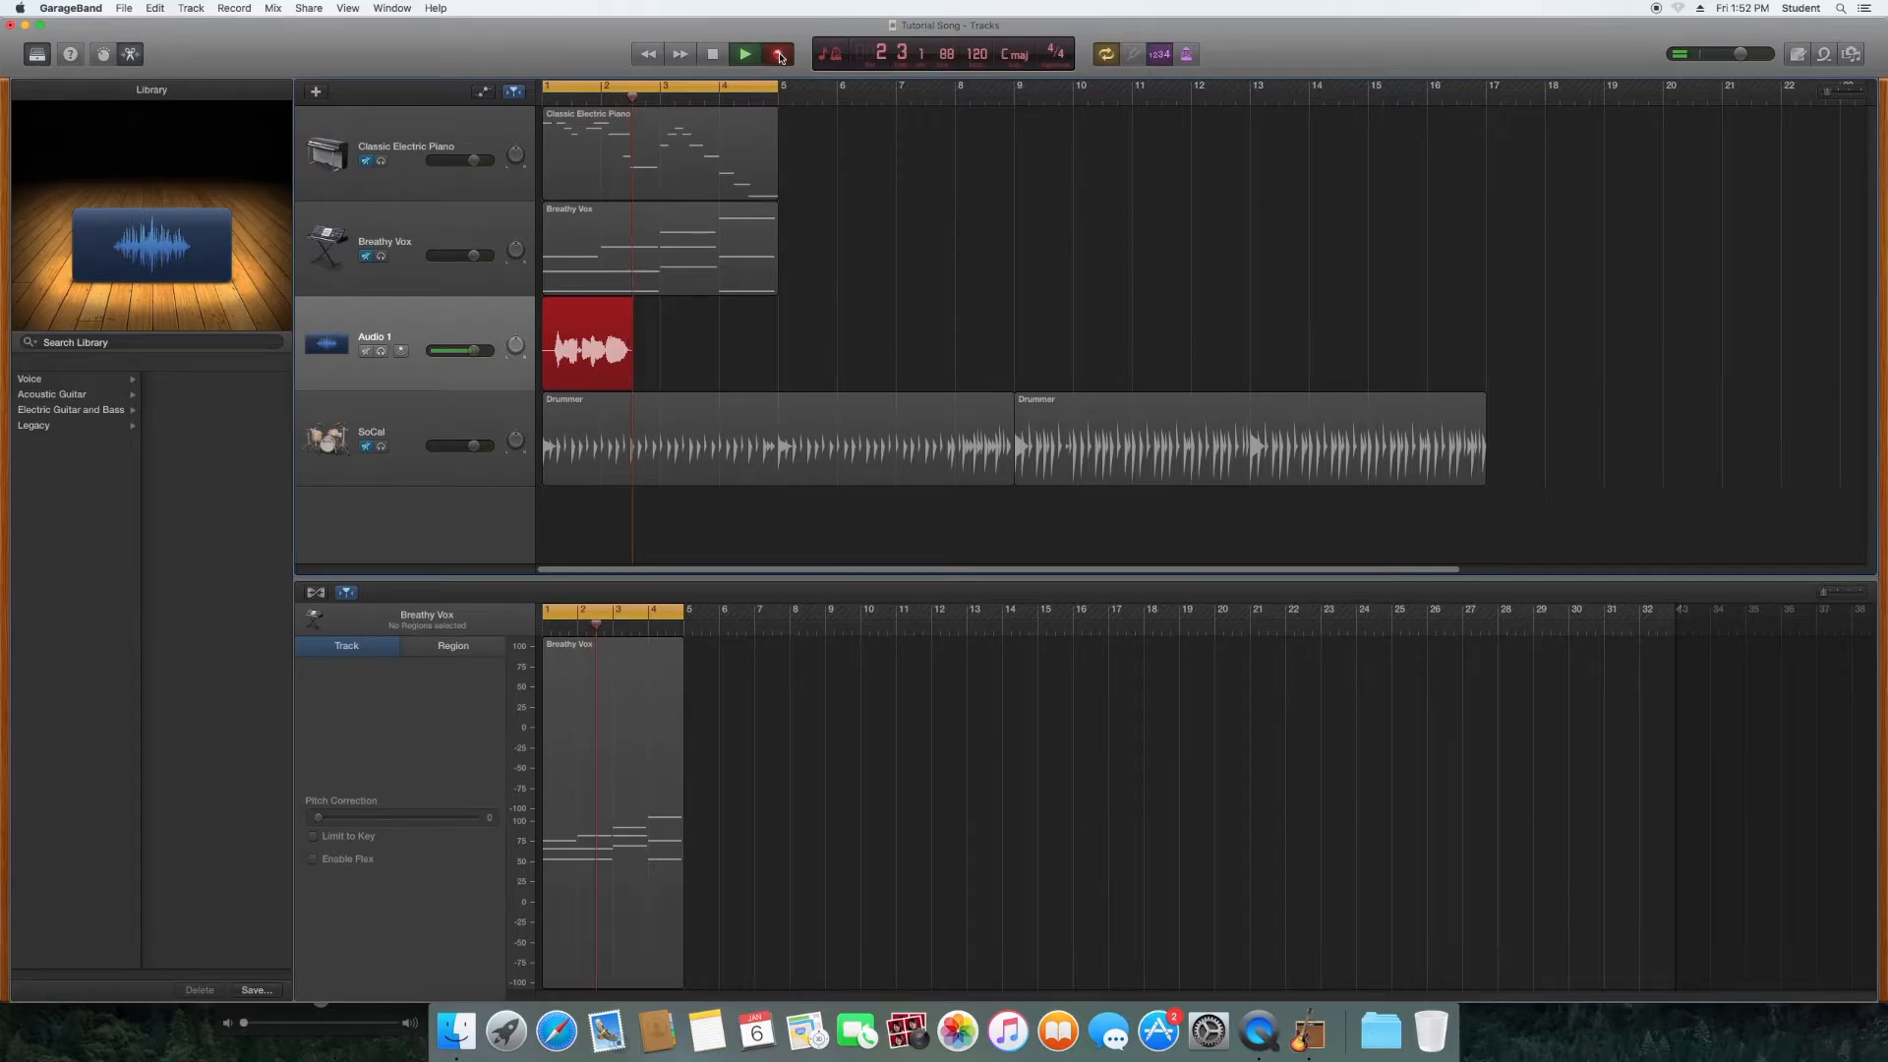
click(779, 56)
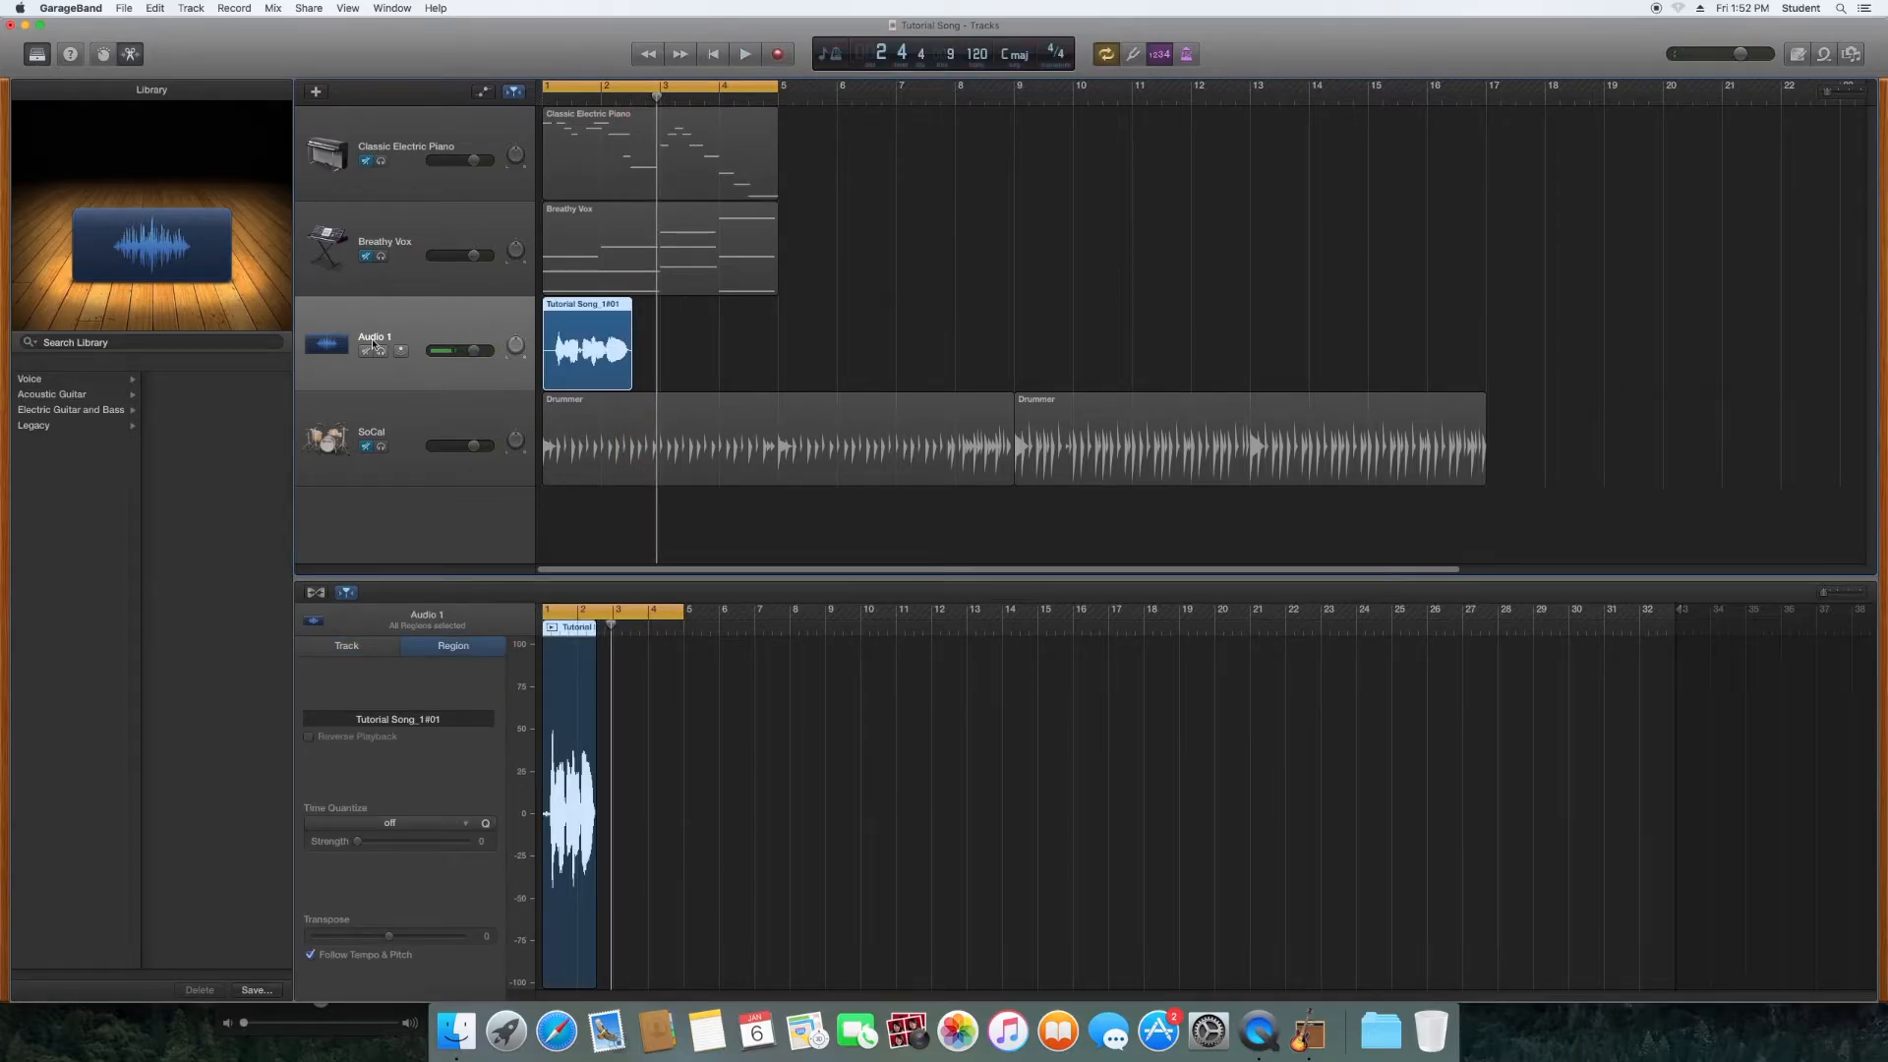
Step: Unmute the SoCal, Breathy Vox and Classic Electric Piano tracks
click(365, 447)
click(366, 257)
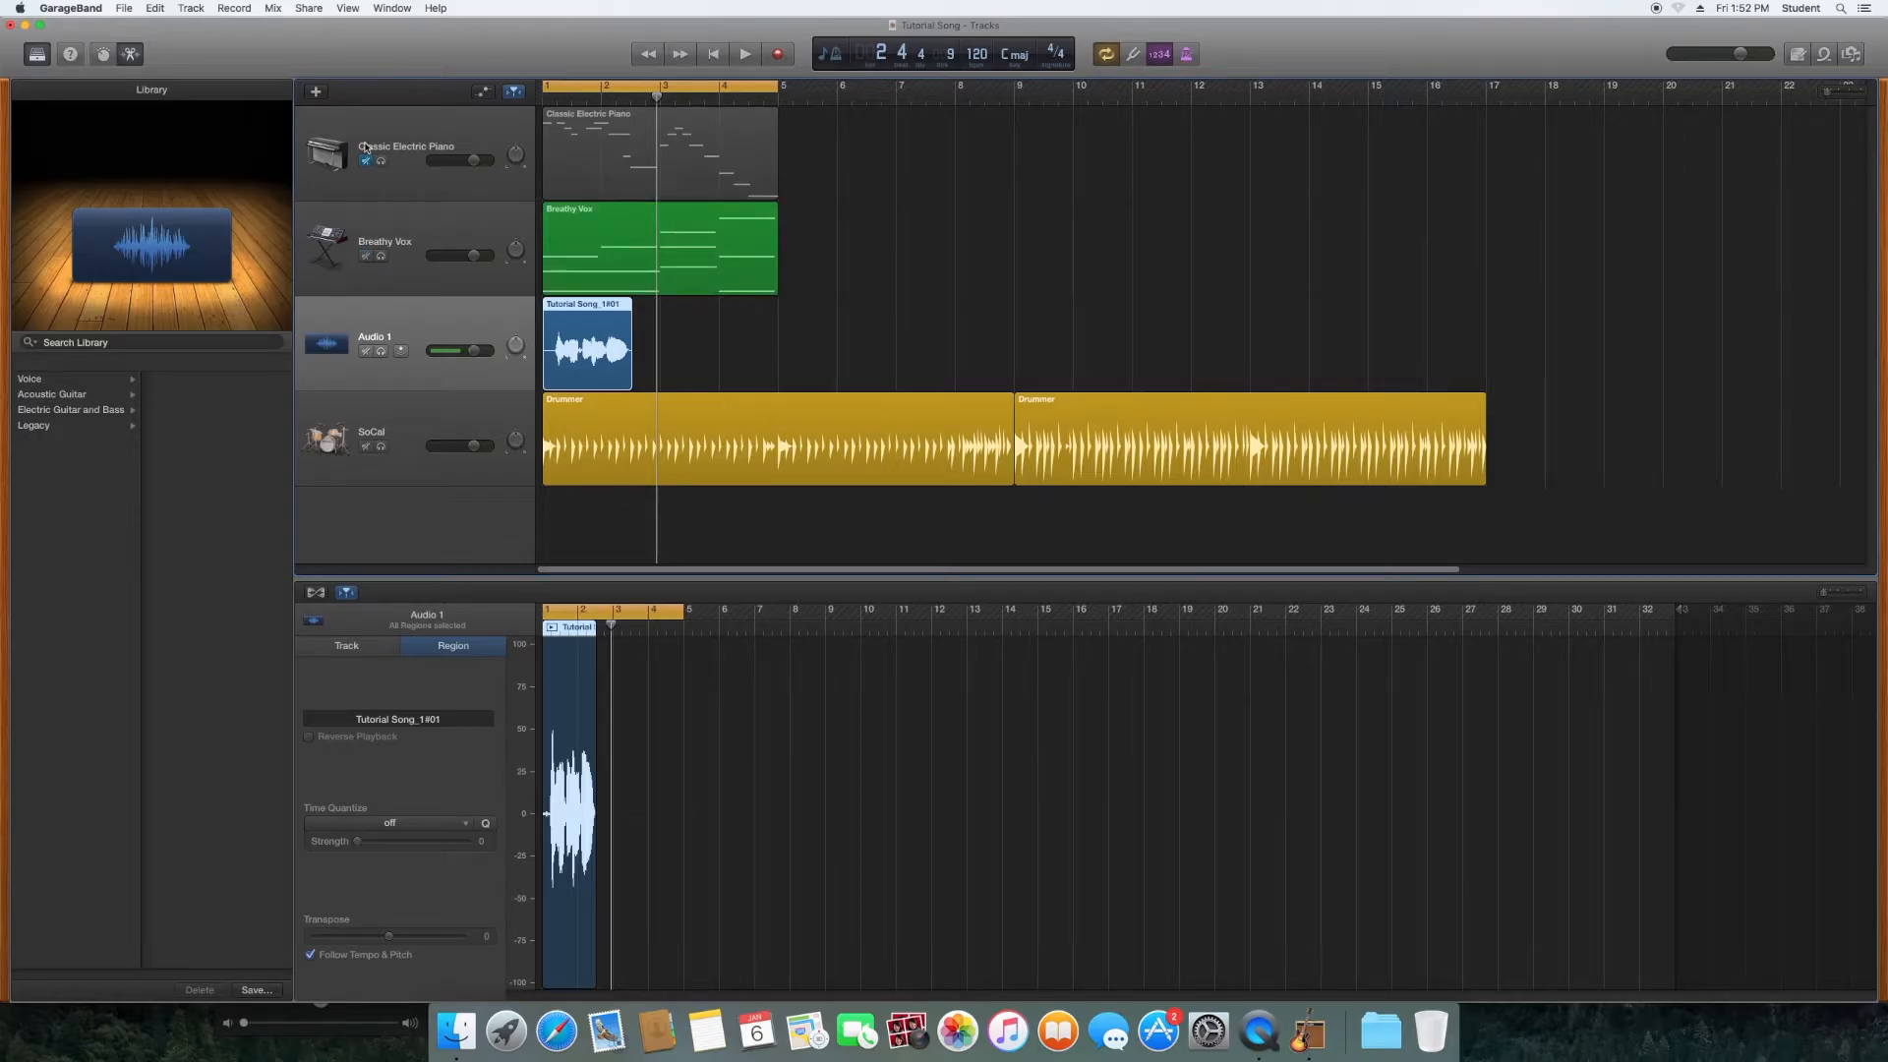
click(365, 162)
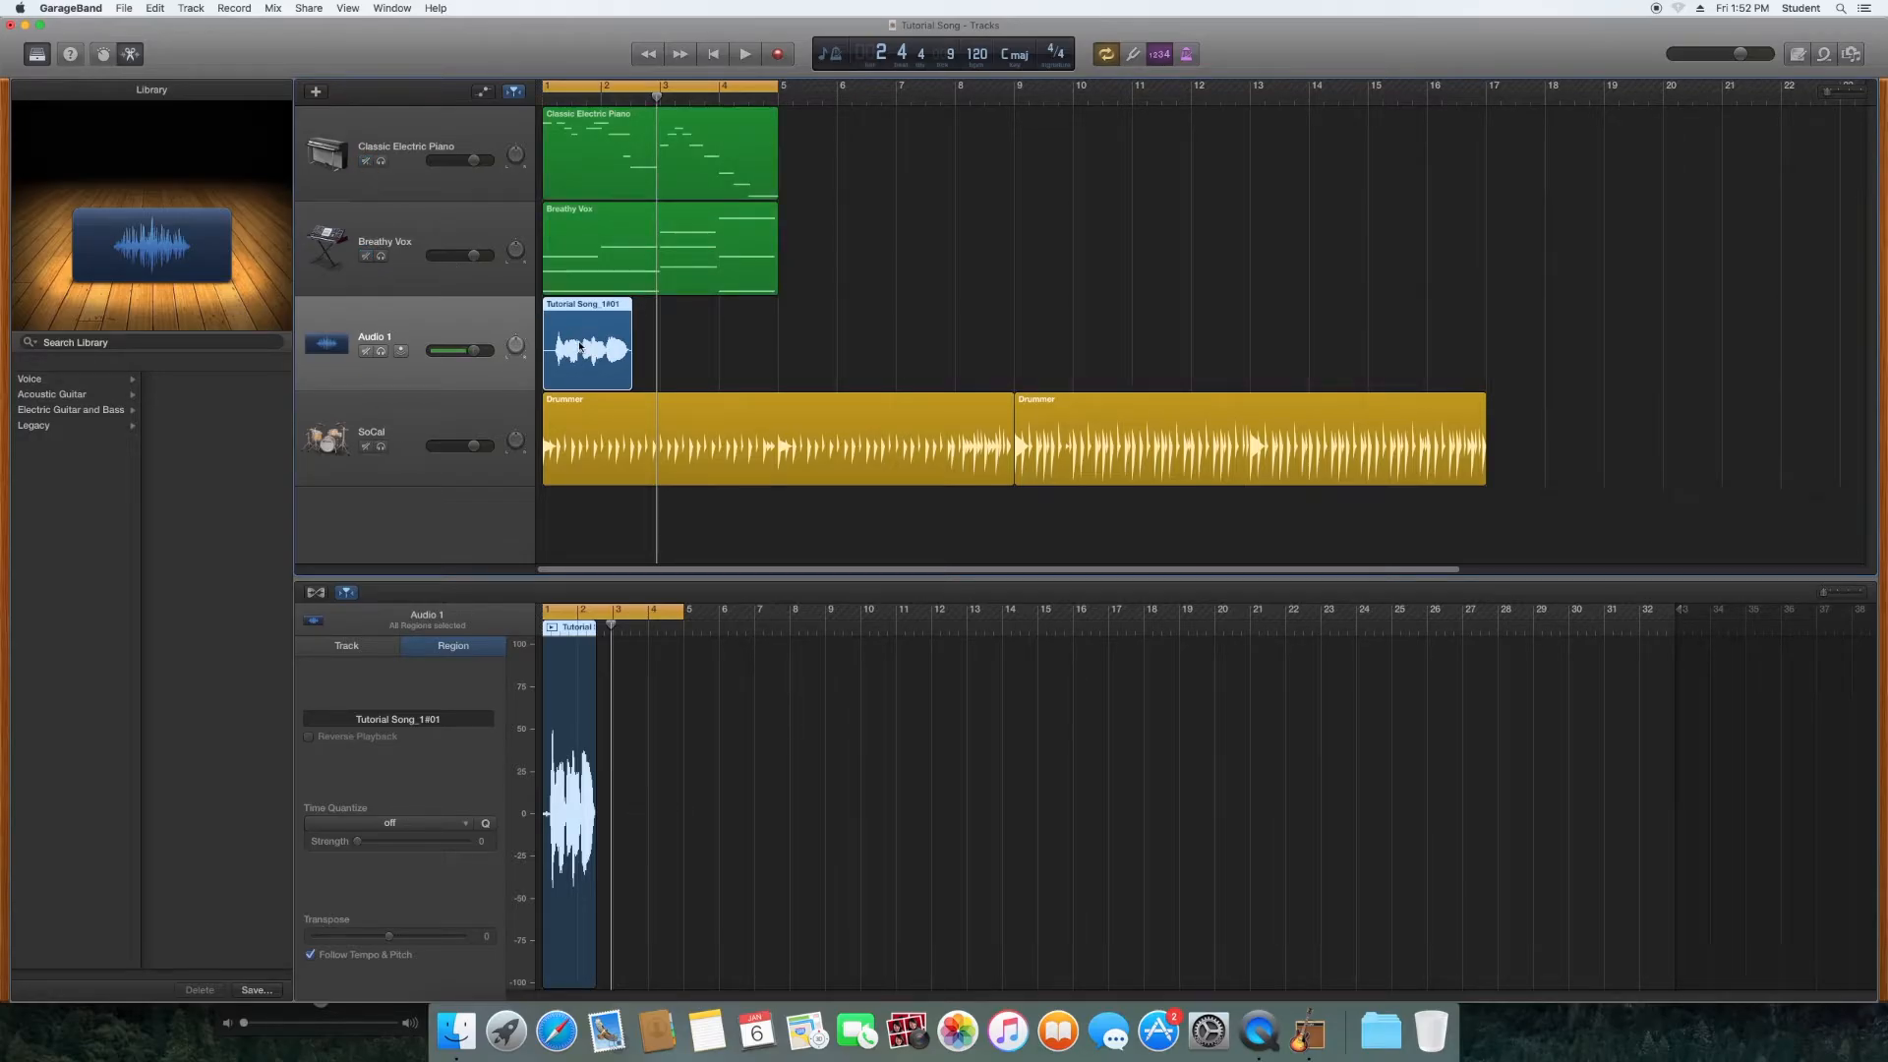
Step: Quantize the recorded vocal region on Audio 1 to 1/16 Note and inspect its waveform up close during playback
click(396, 824)
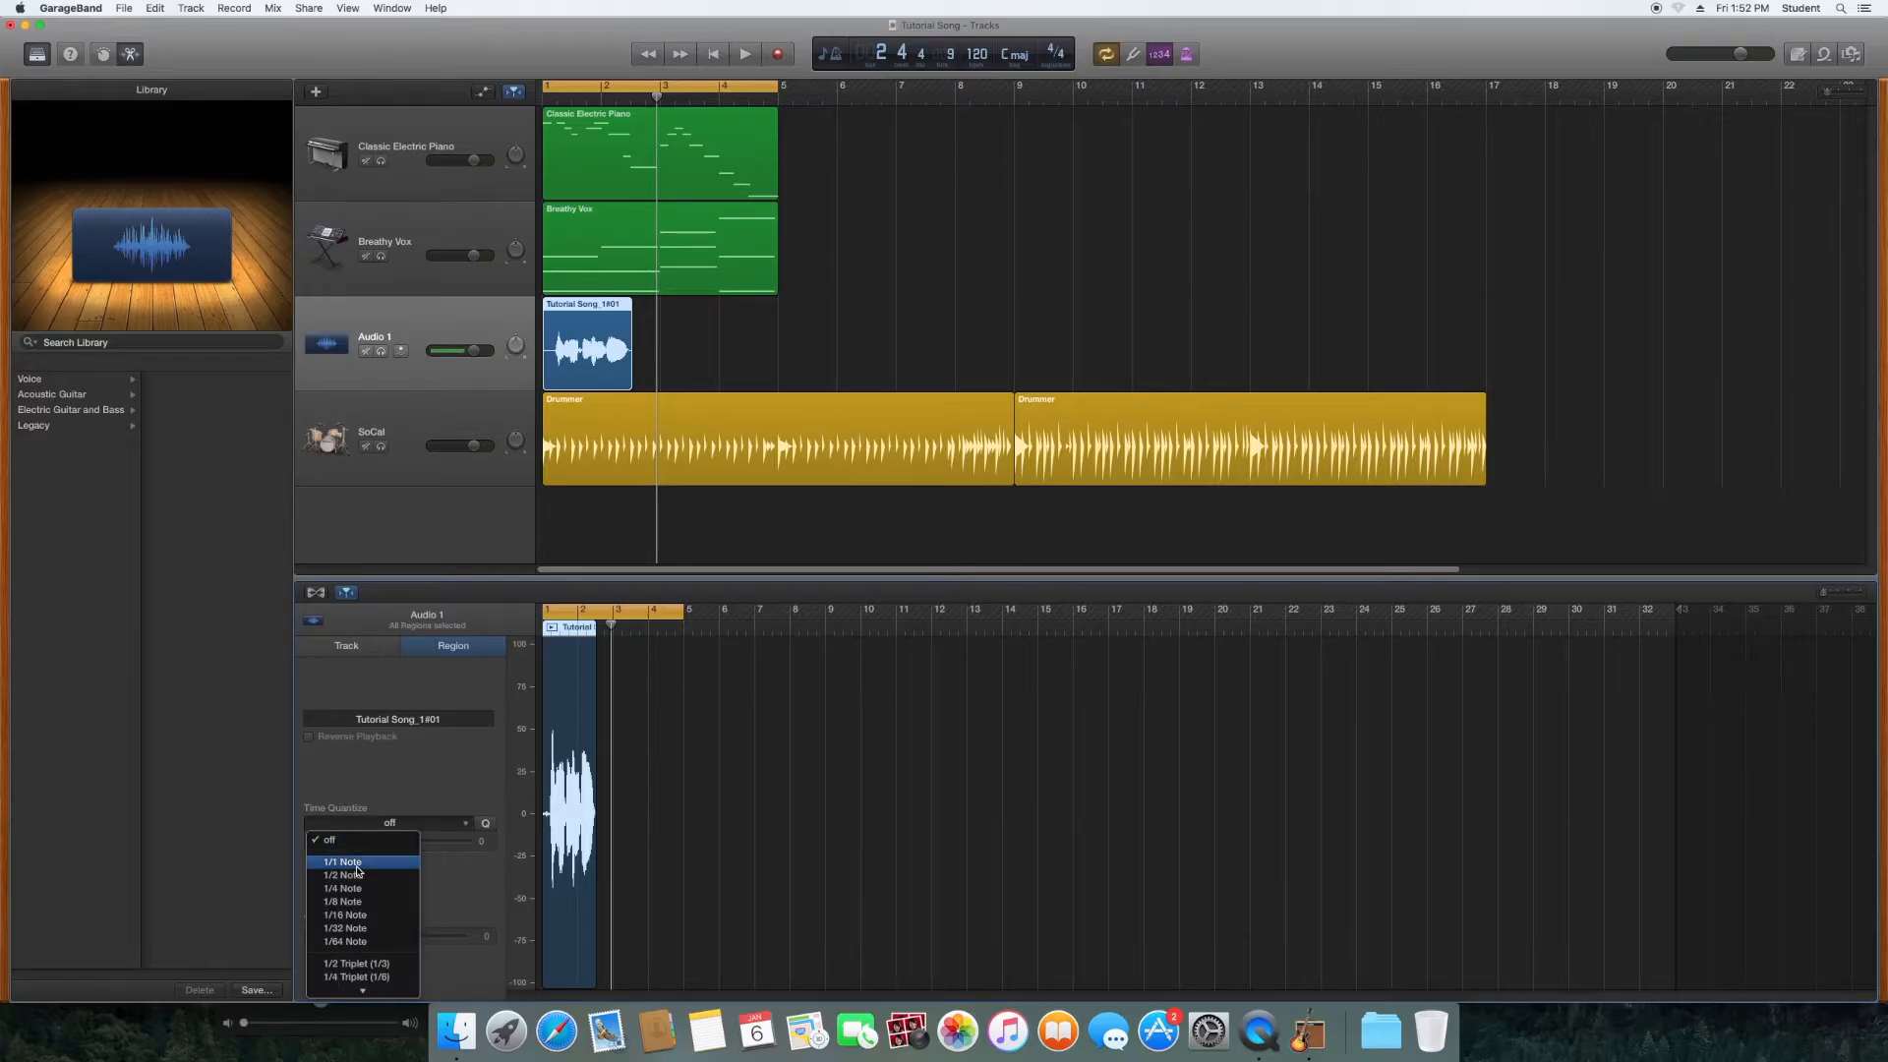
click(403, 841)
click(412, 824)
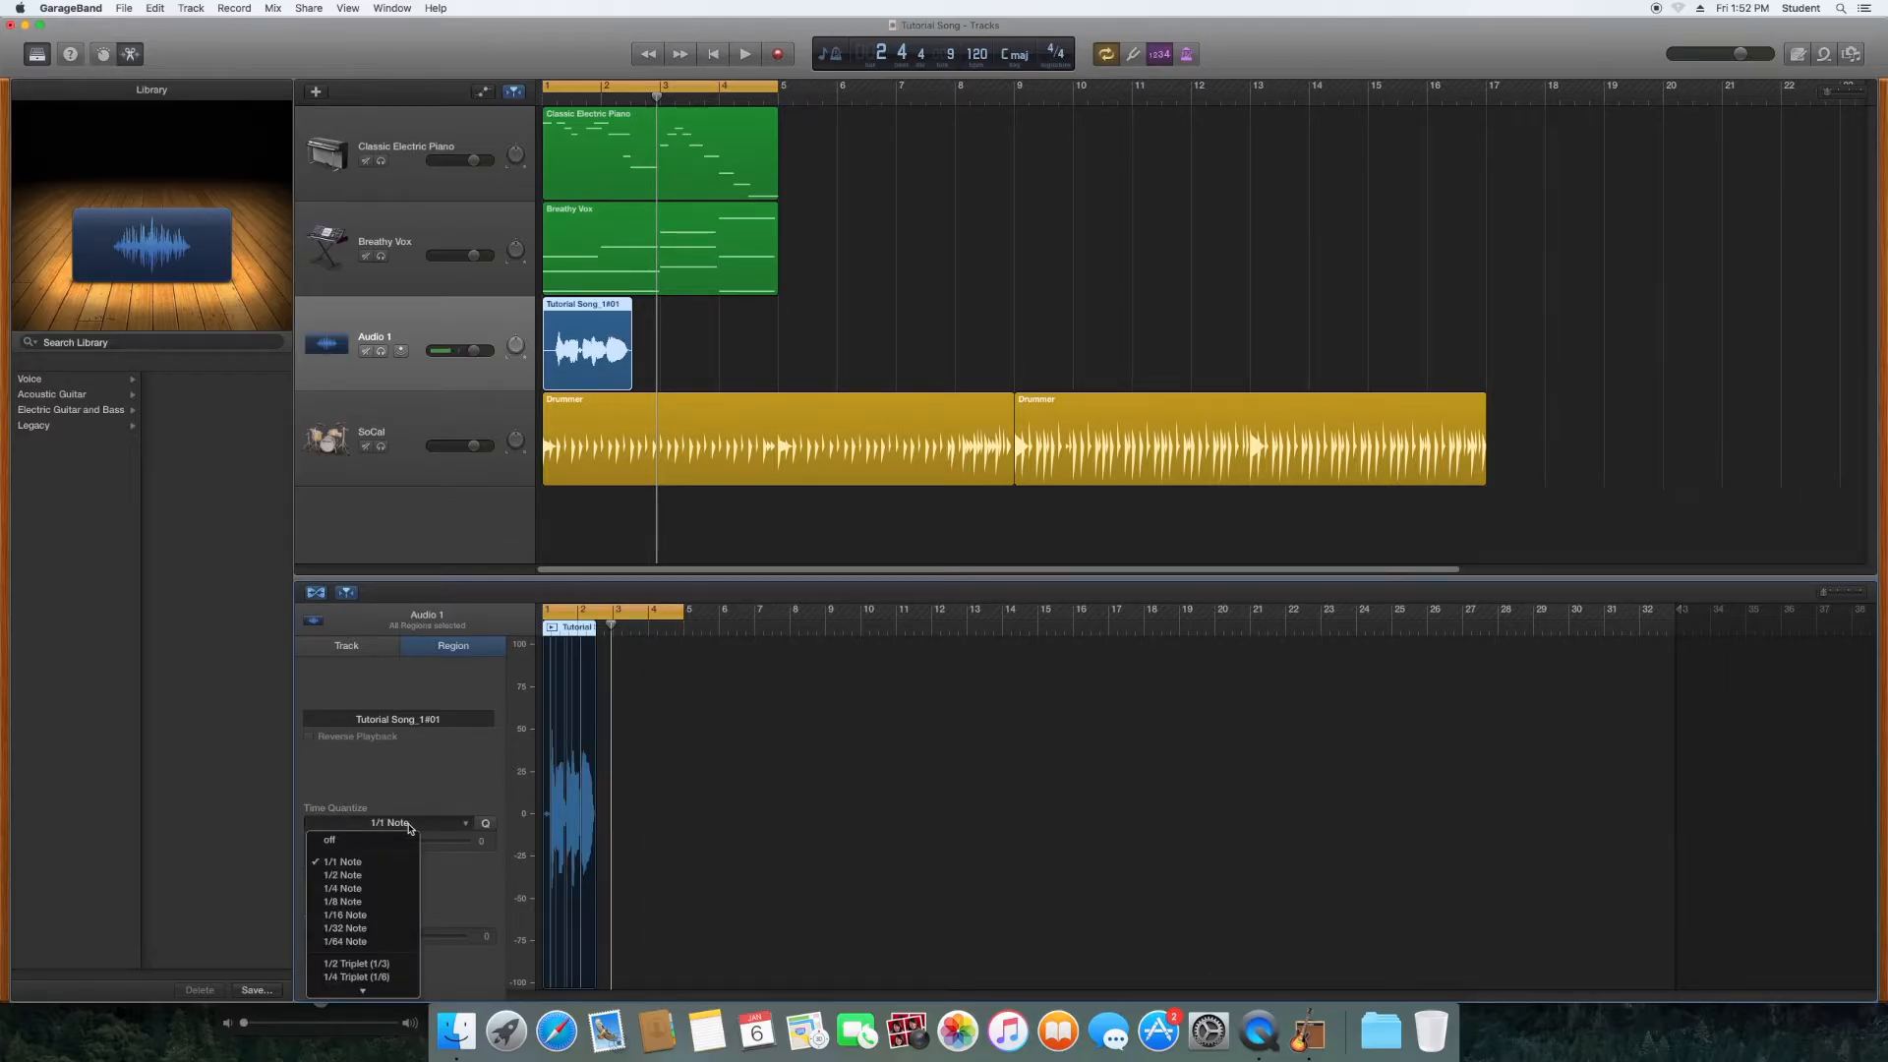
click(369, 920)
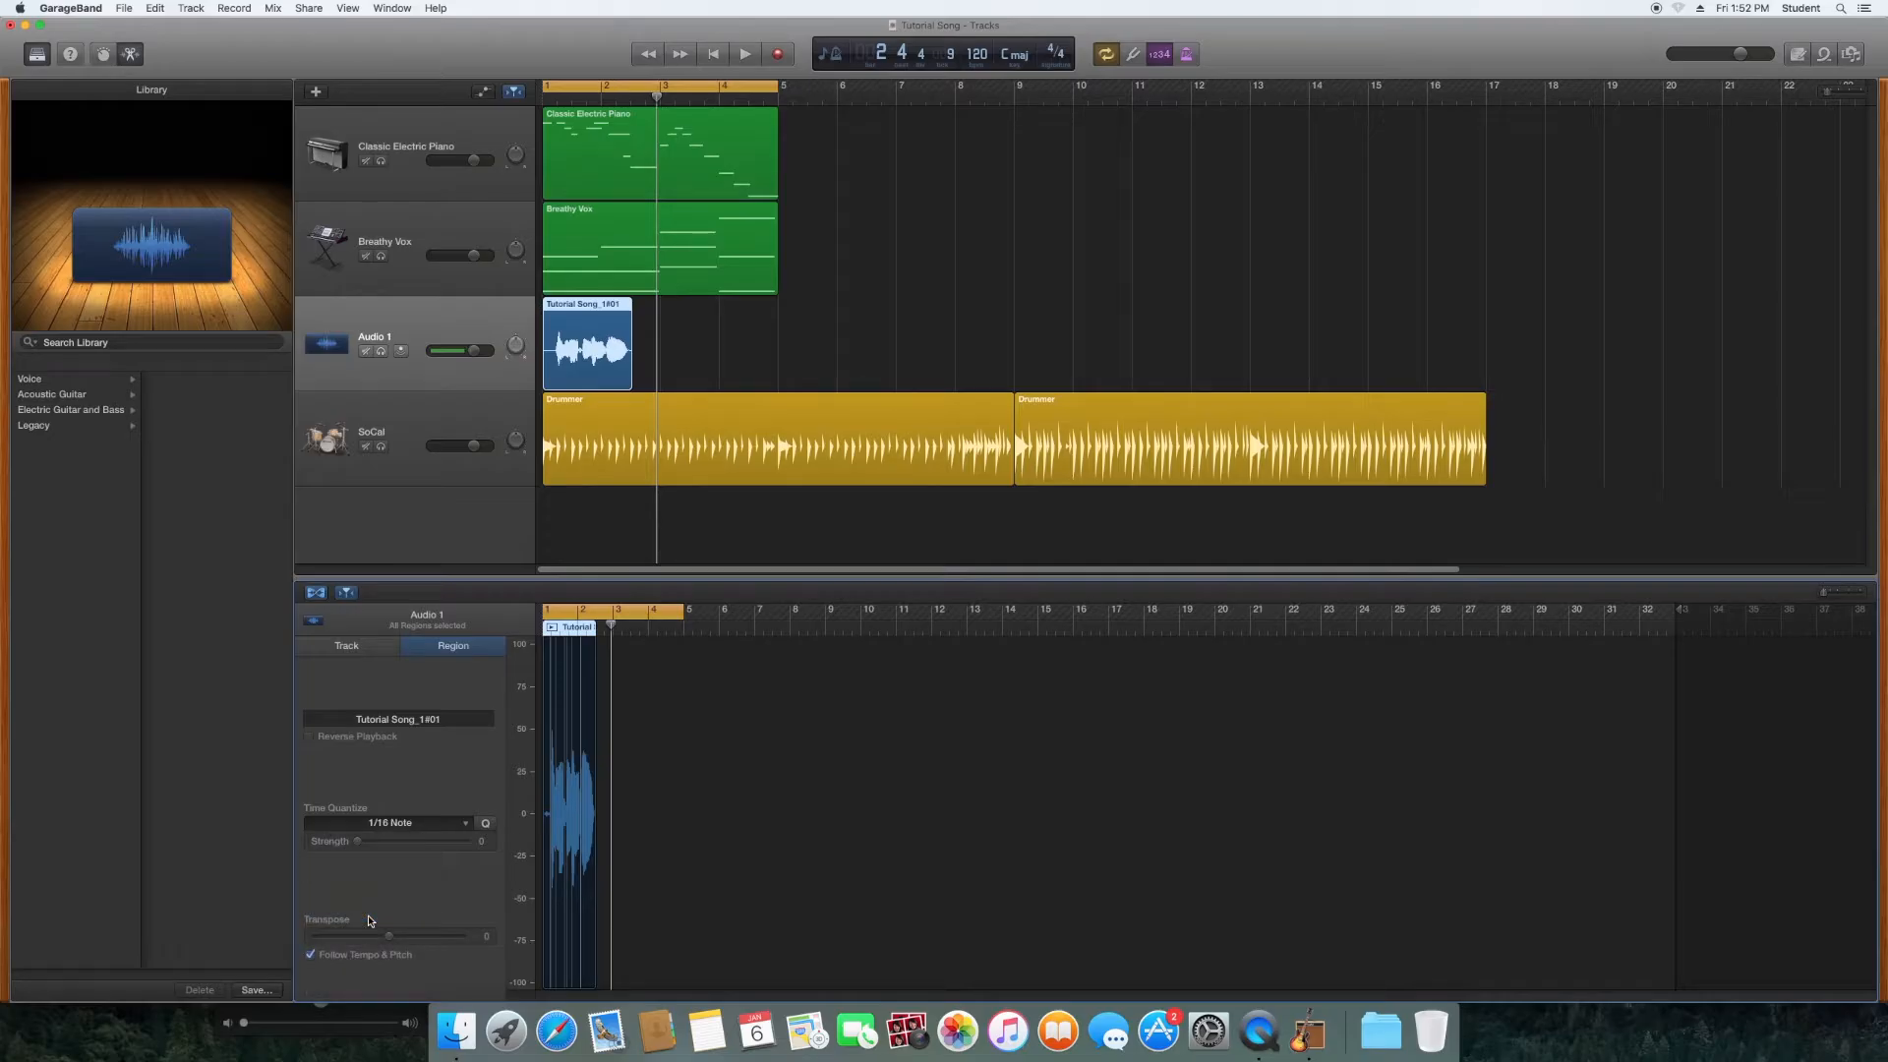
drag(1825, 592, 1860, 597)
click(1857, 596)
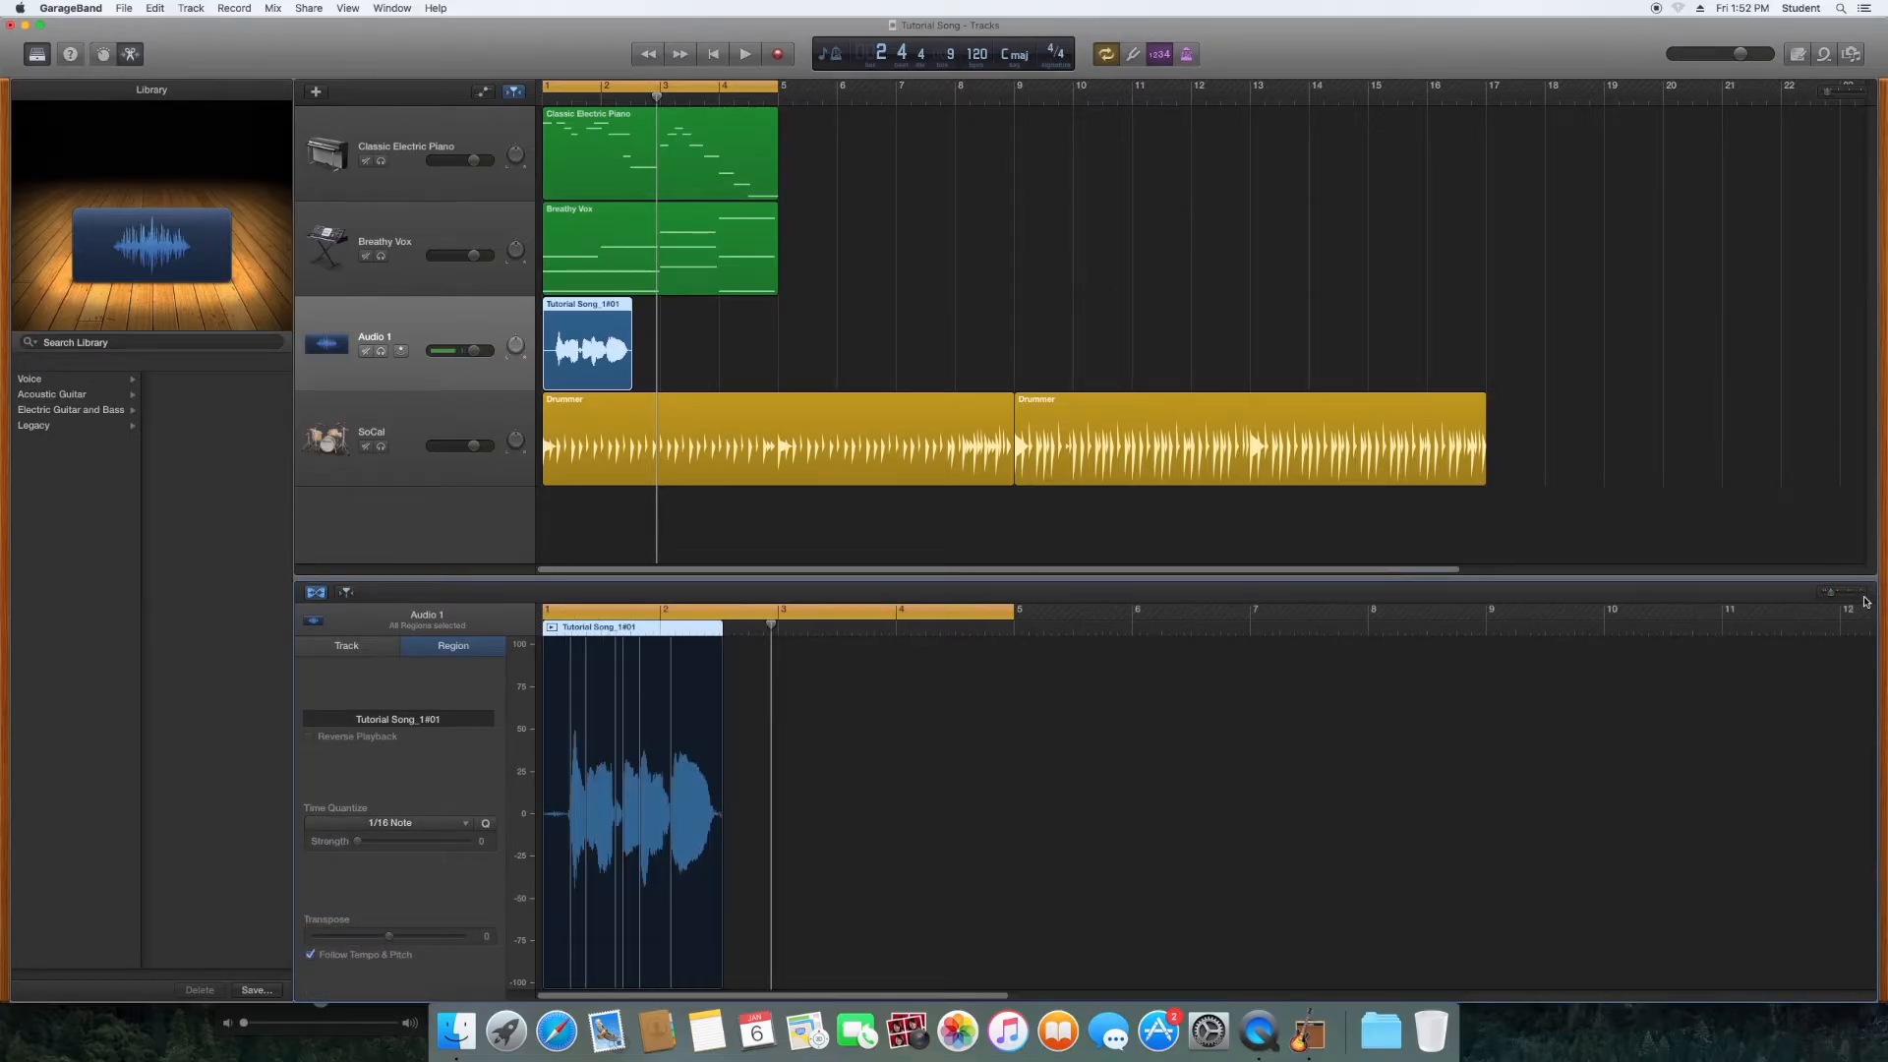
click(1860, 596)
drag(1837, 596, 1844, 597)
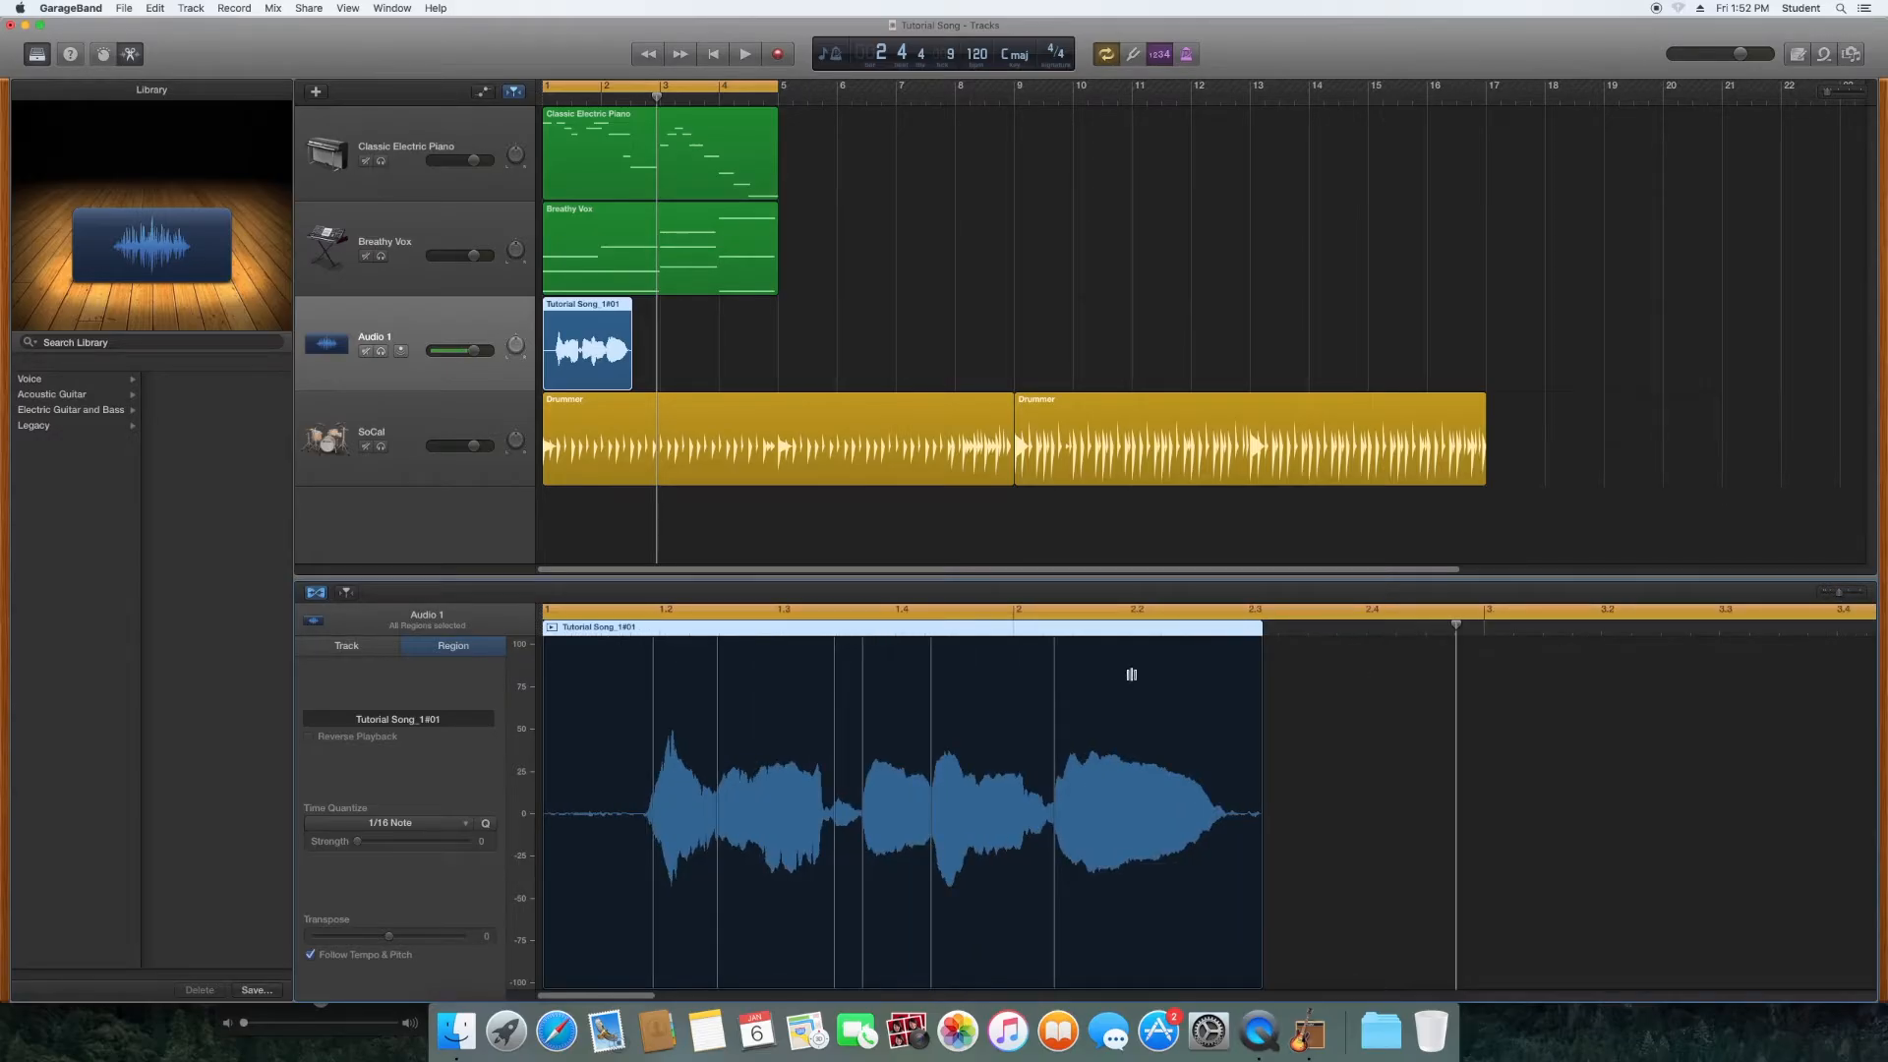
key(space)
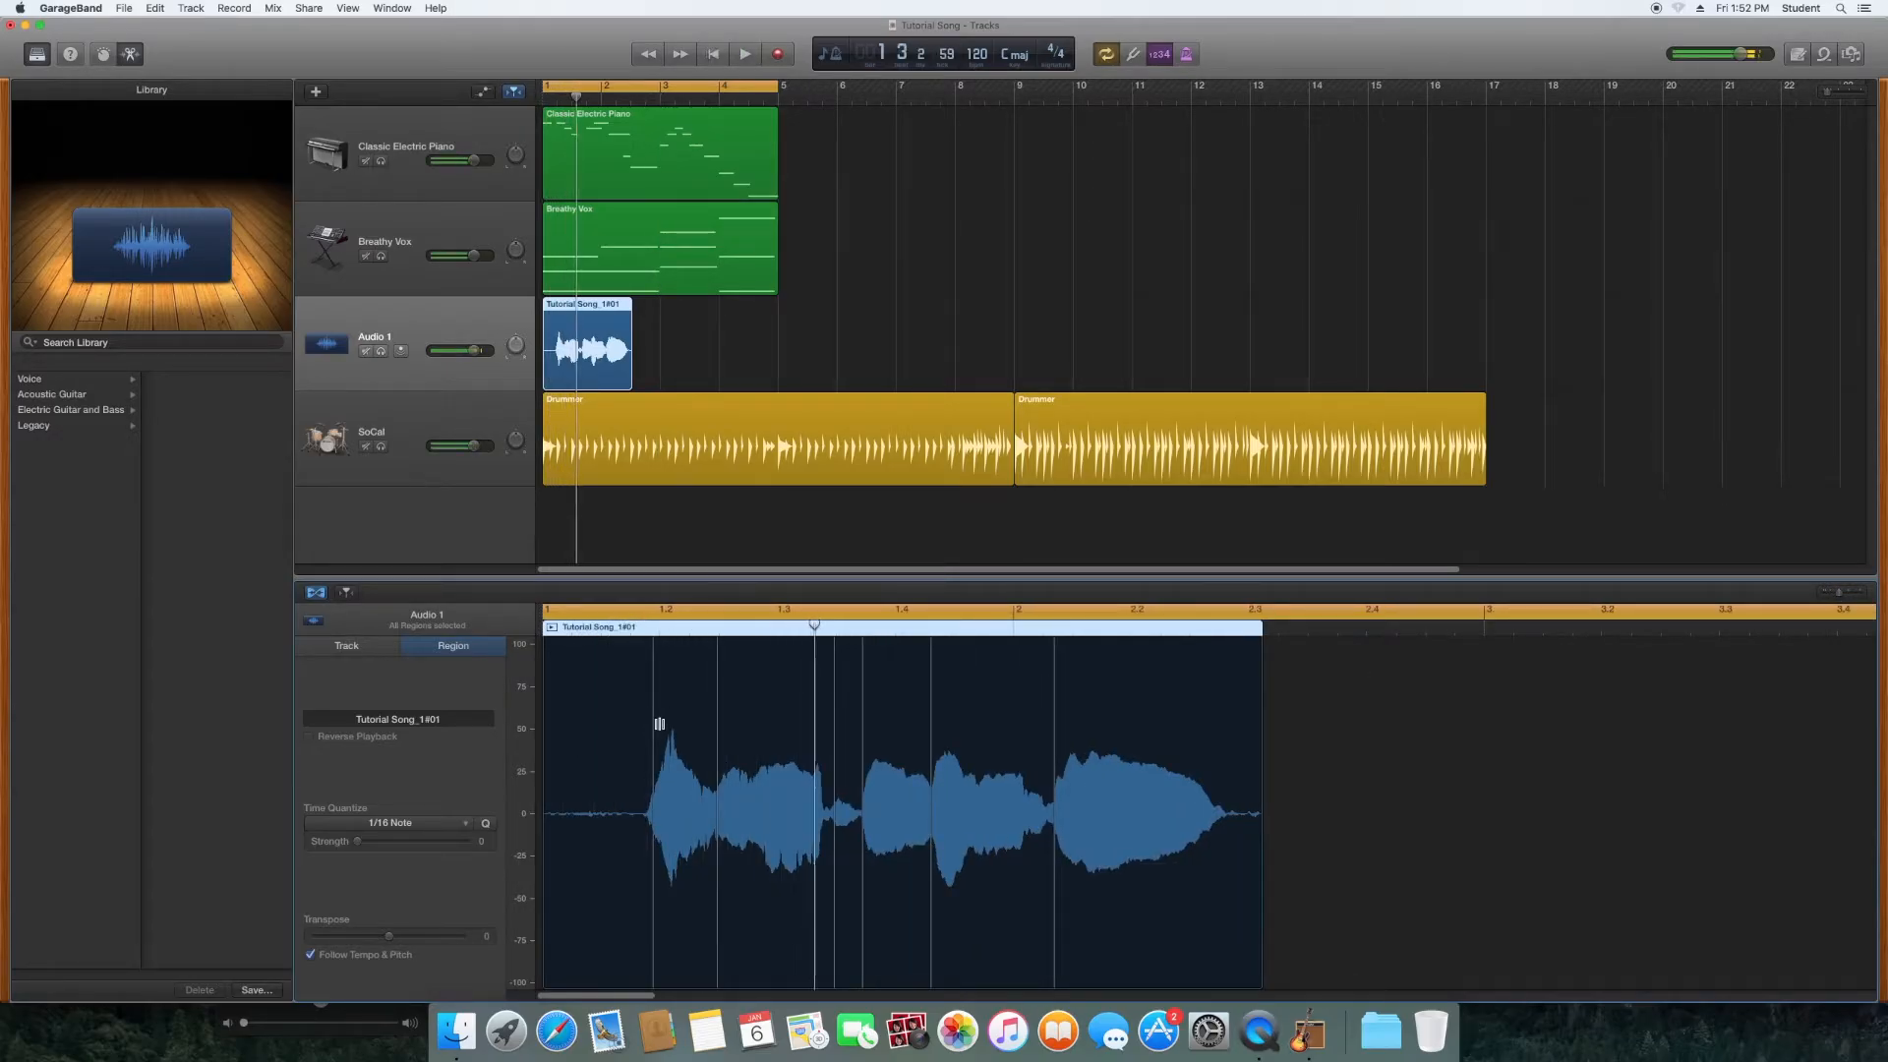
Step: Set the Audio 1 track's pitch correction to 100, limited to the key, and listen to the vocal
click(362, 651)
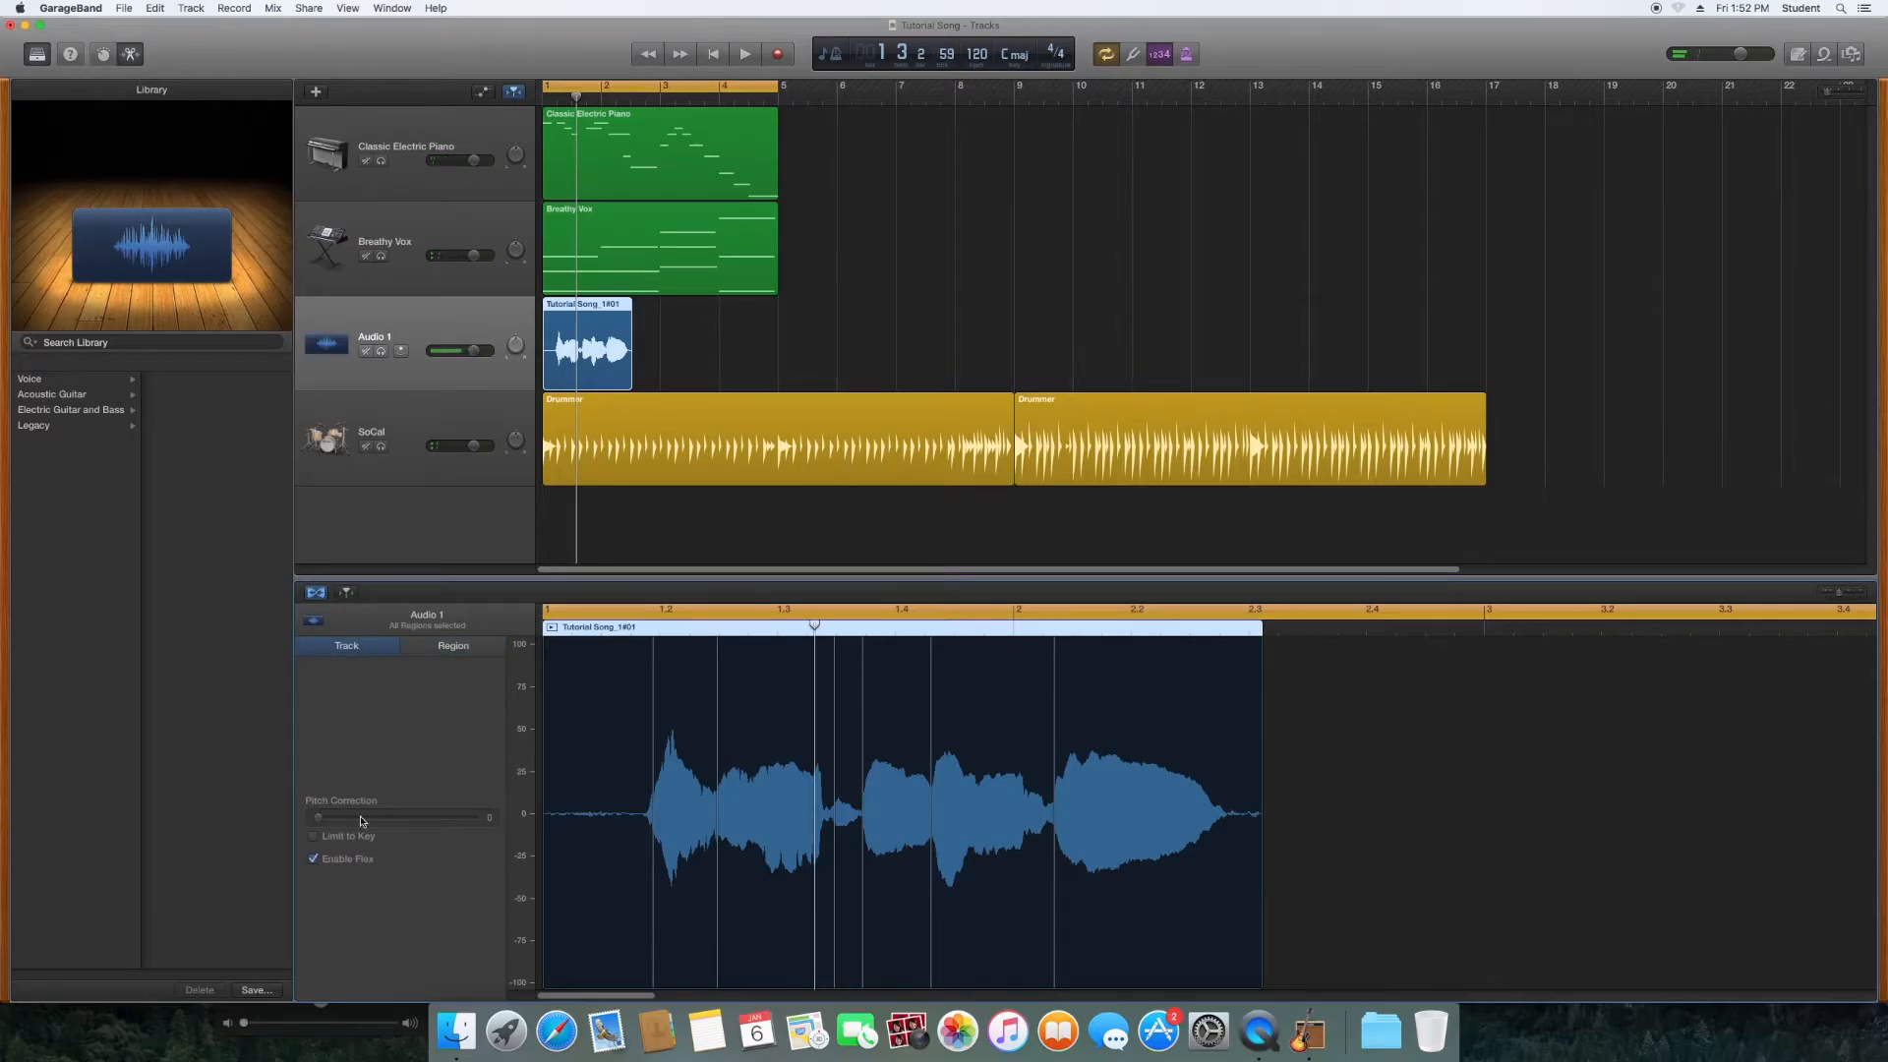
drag(320, 819, 531, 825)
key(space)
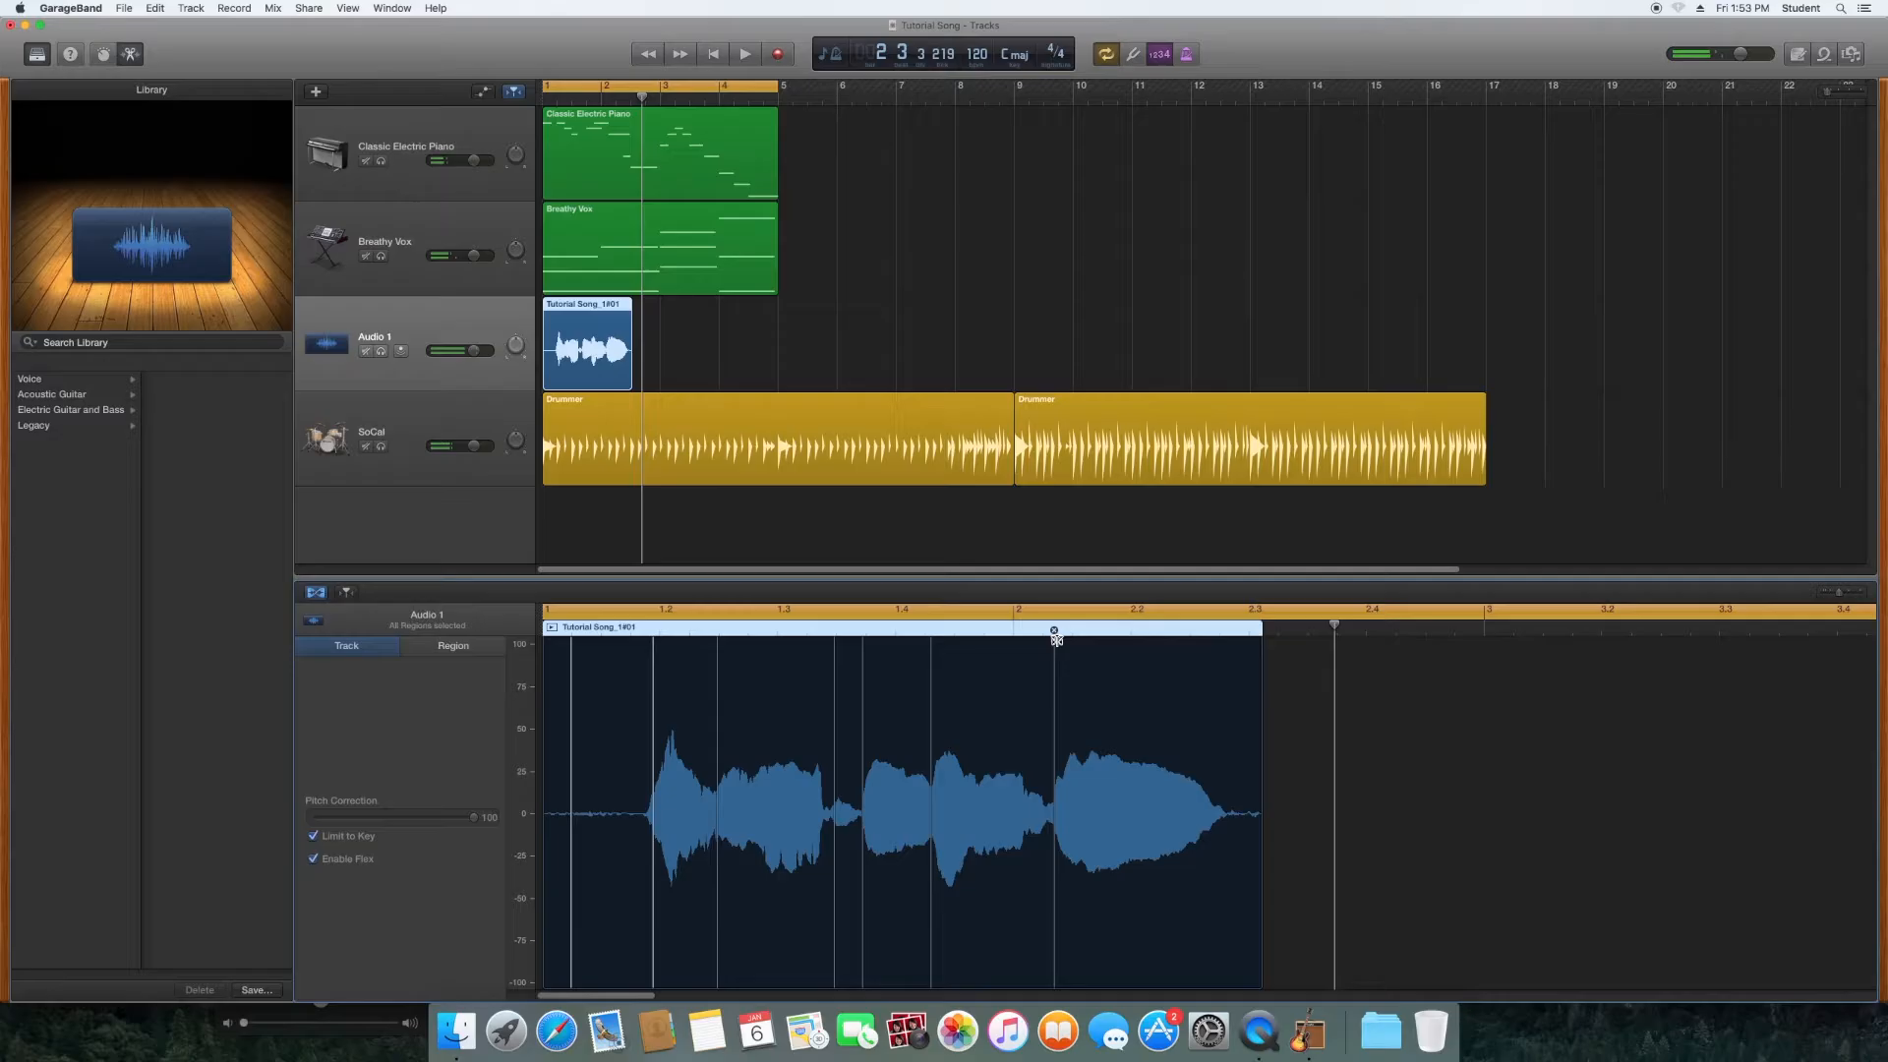
key(space)
Step: Shift the flex marker of the last sung note back to about the start of bar 2, and move the vocal region to end at bar 5
click(1015, 641)
drag(1049, 641, 1013, 641)
key(space)
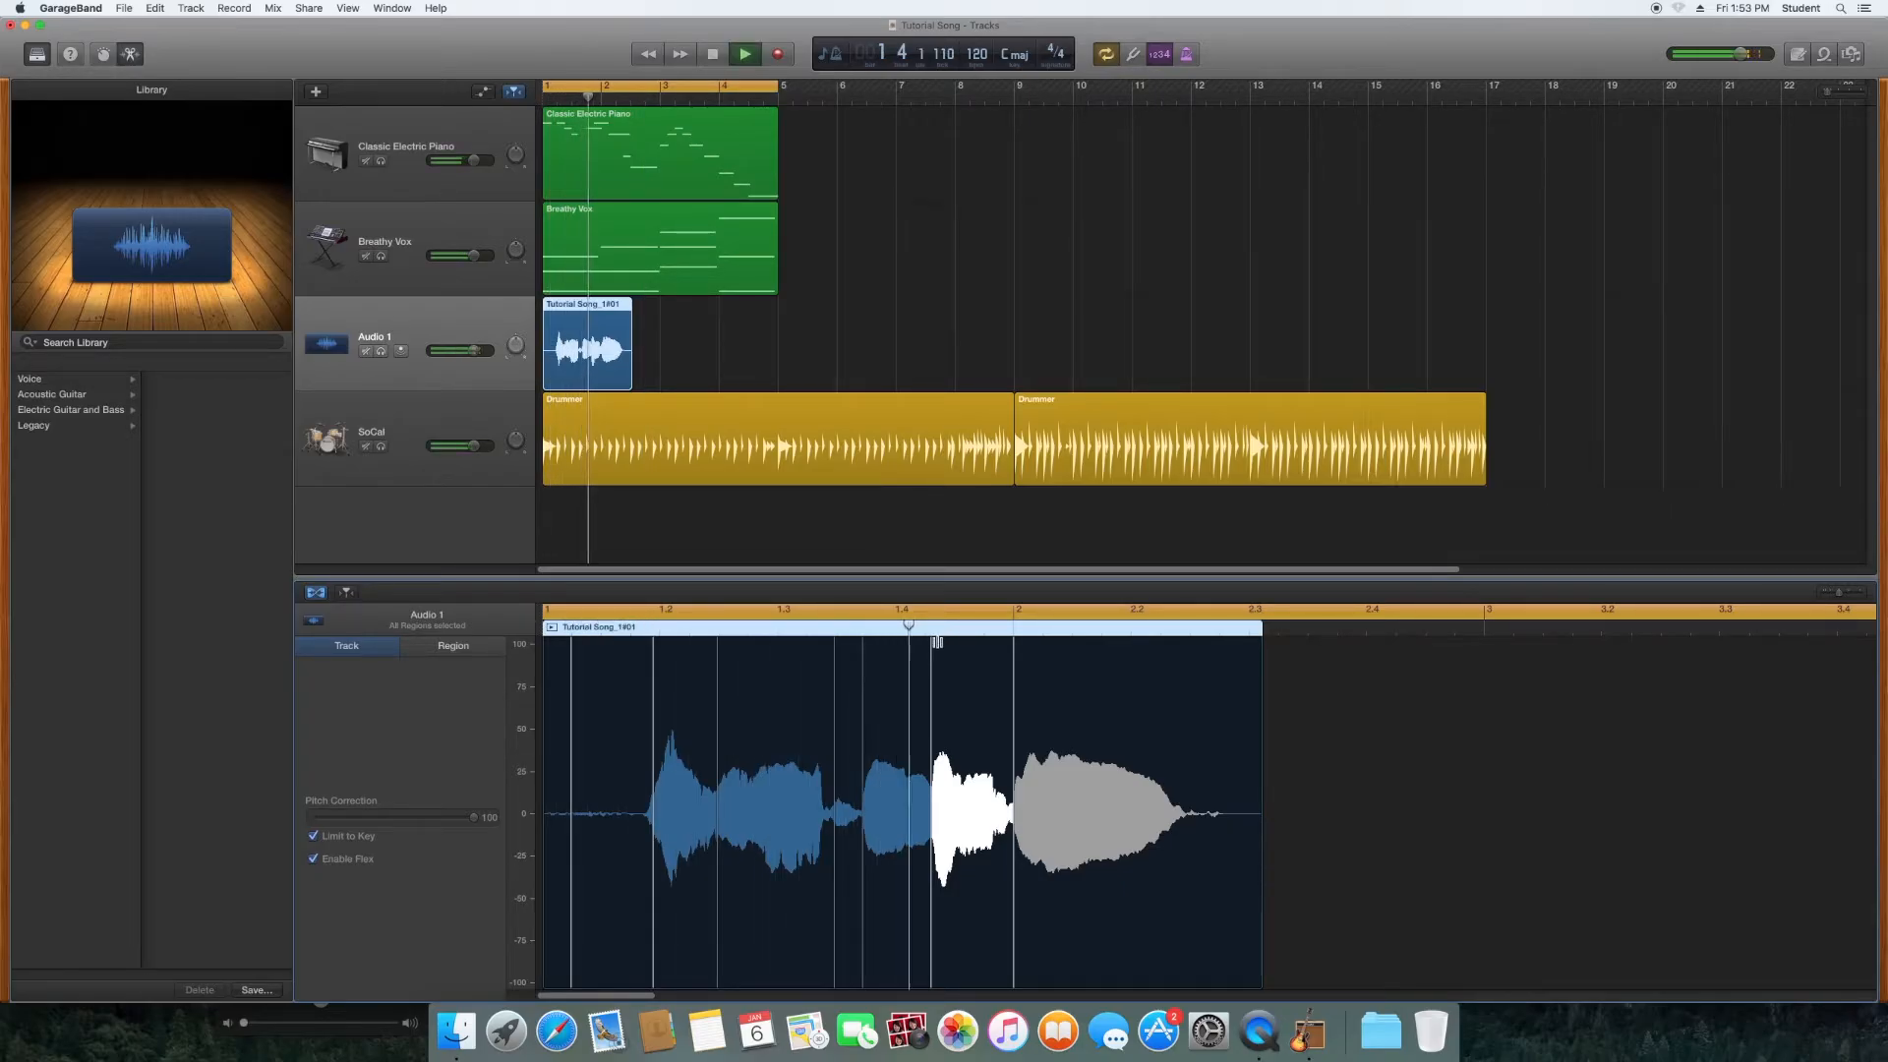
key(space)
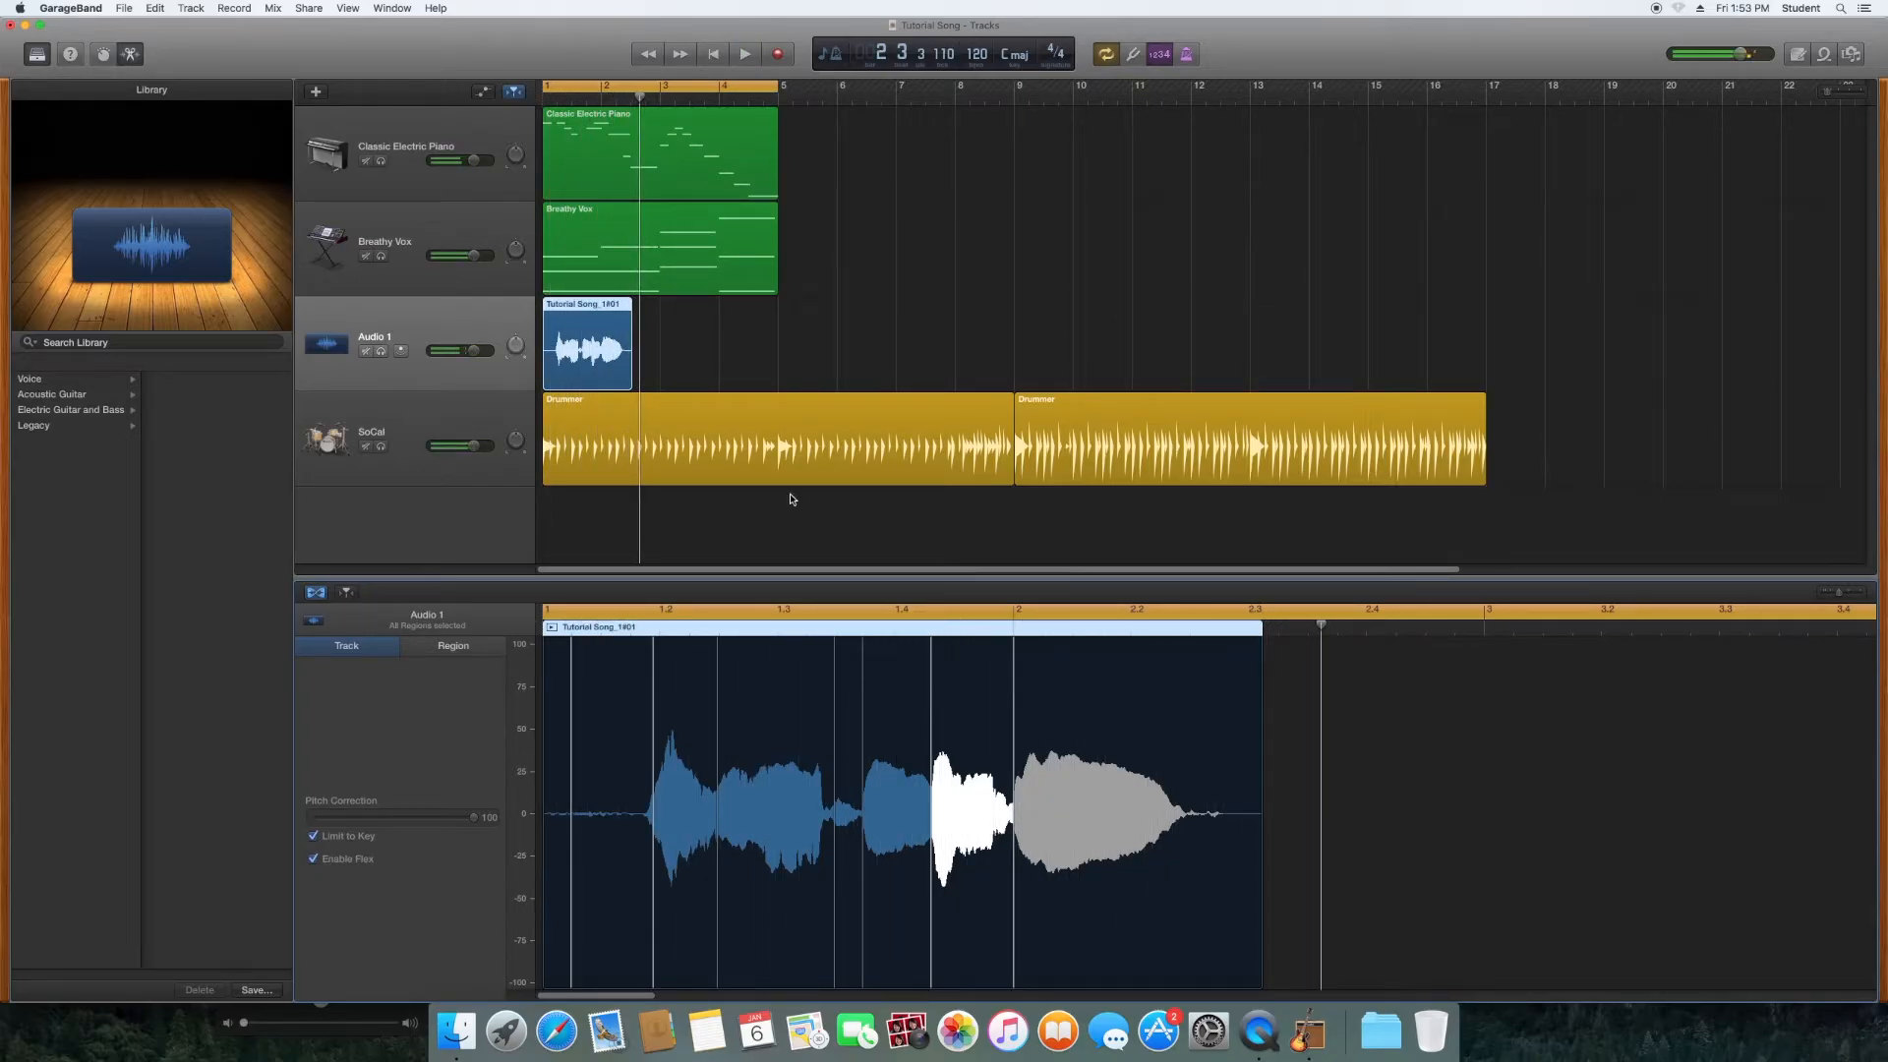
drag(621, 351, 748, 349)
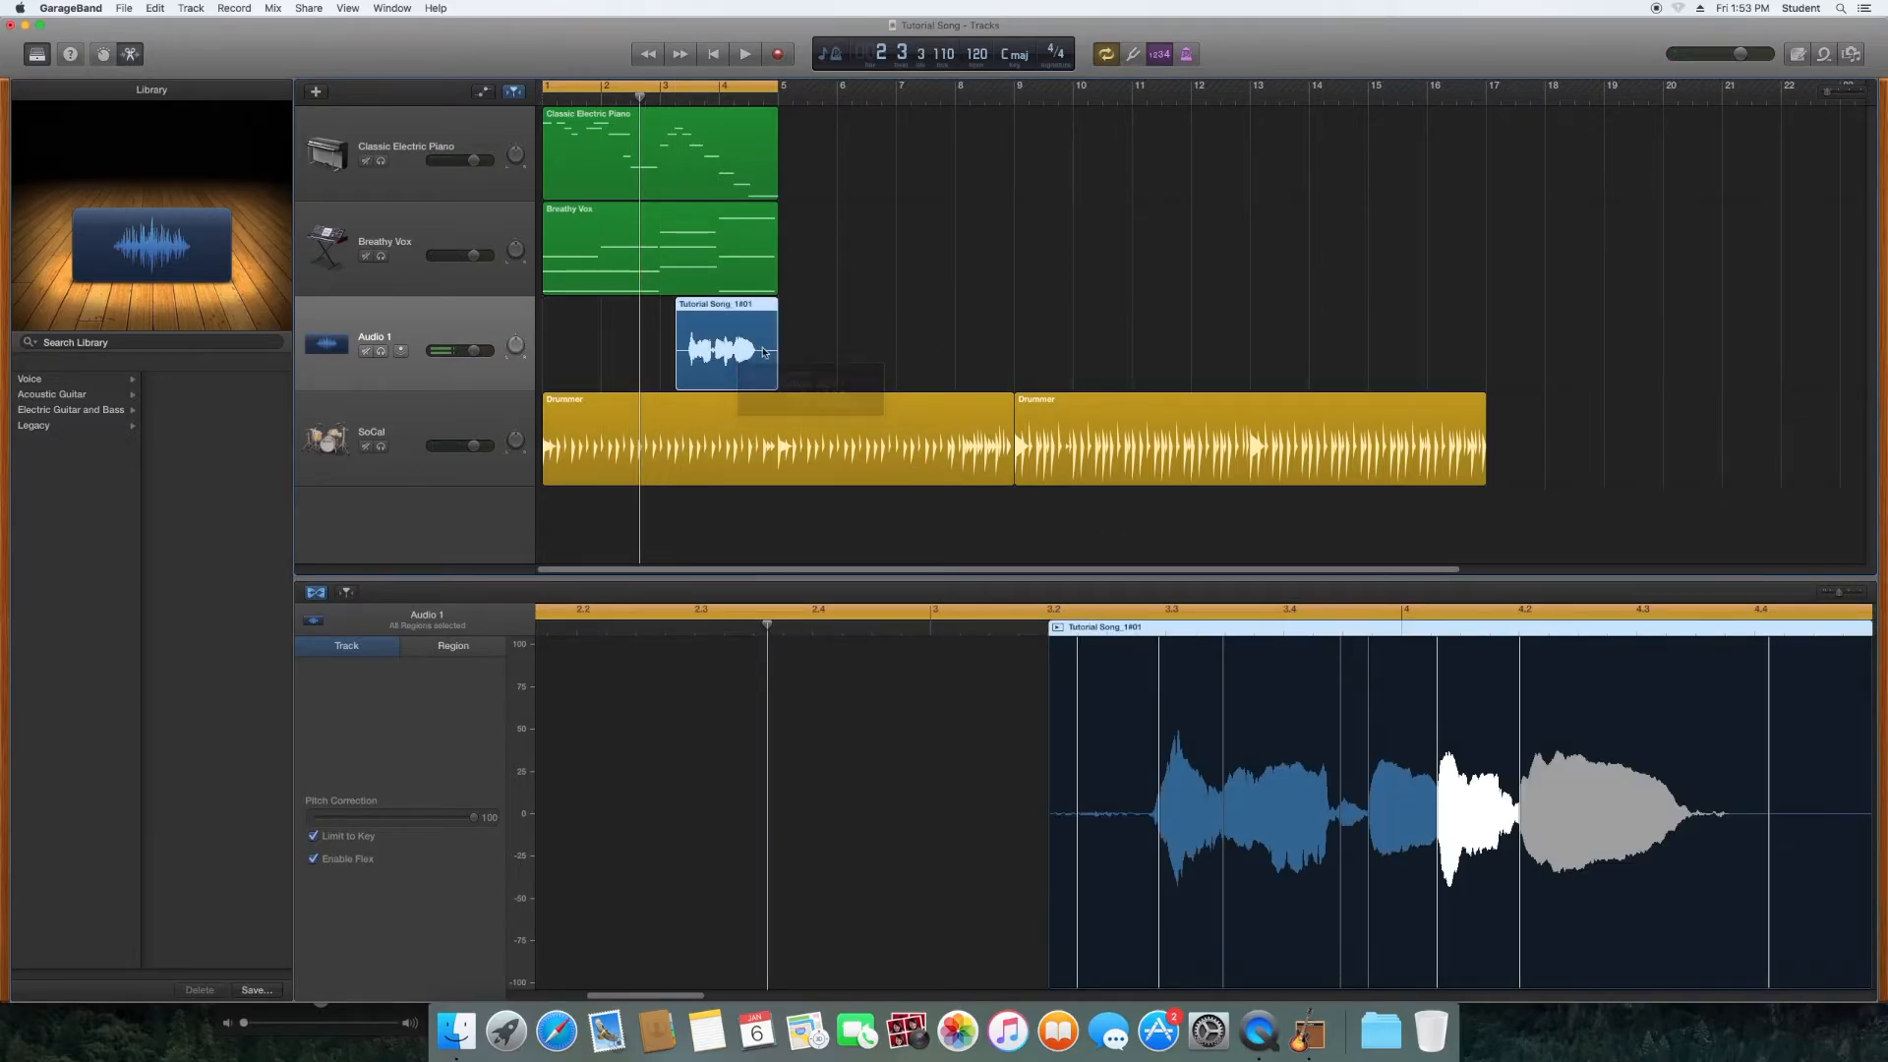
click(808, 359)
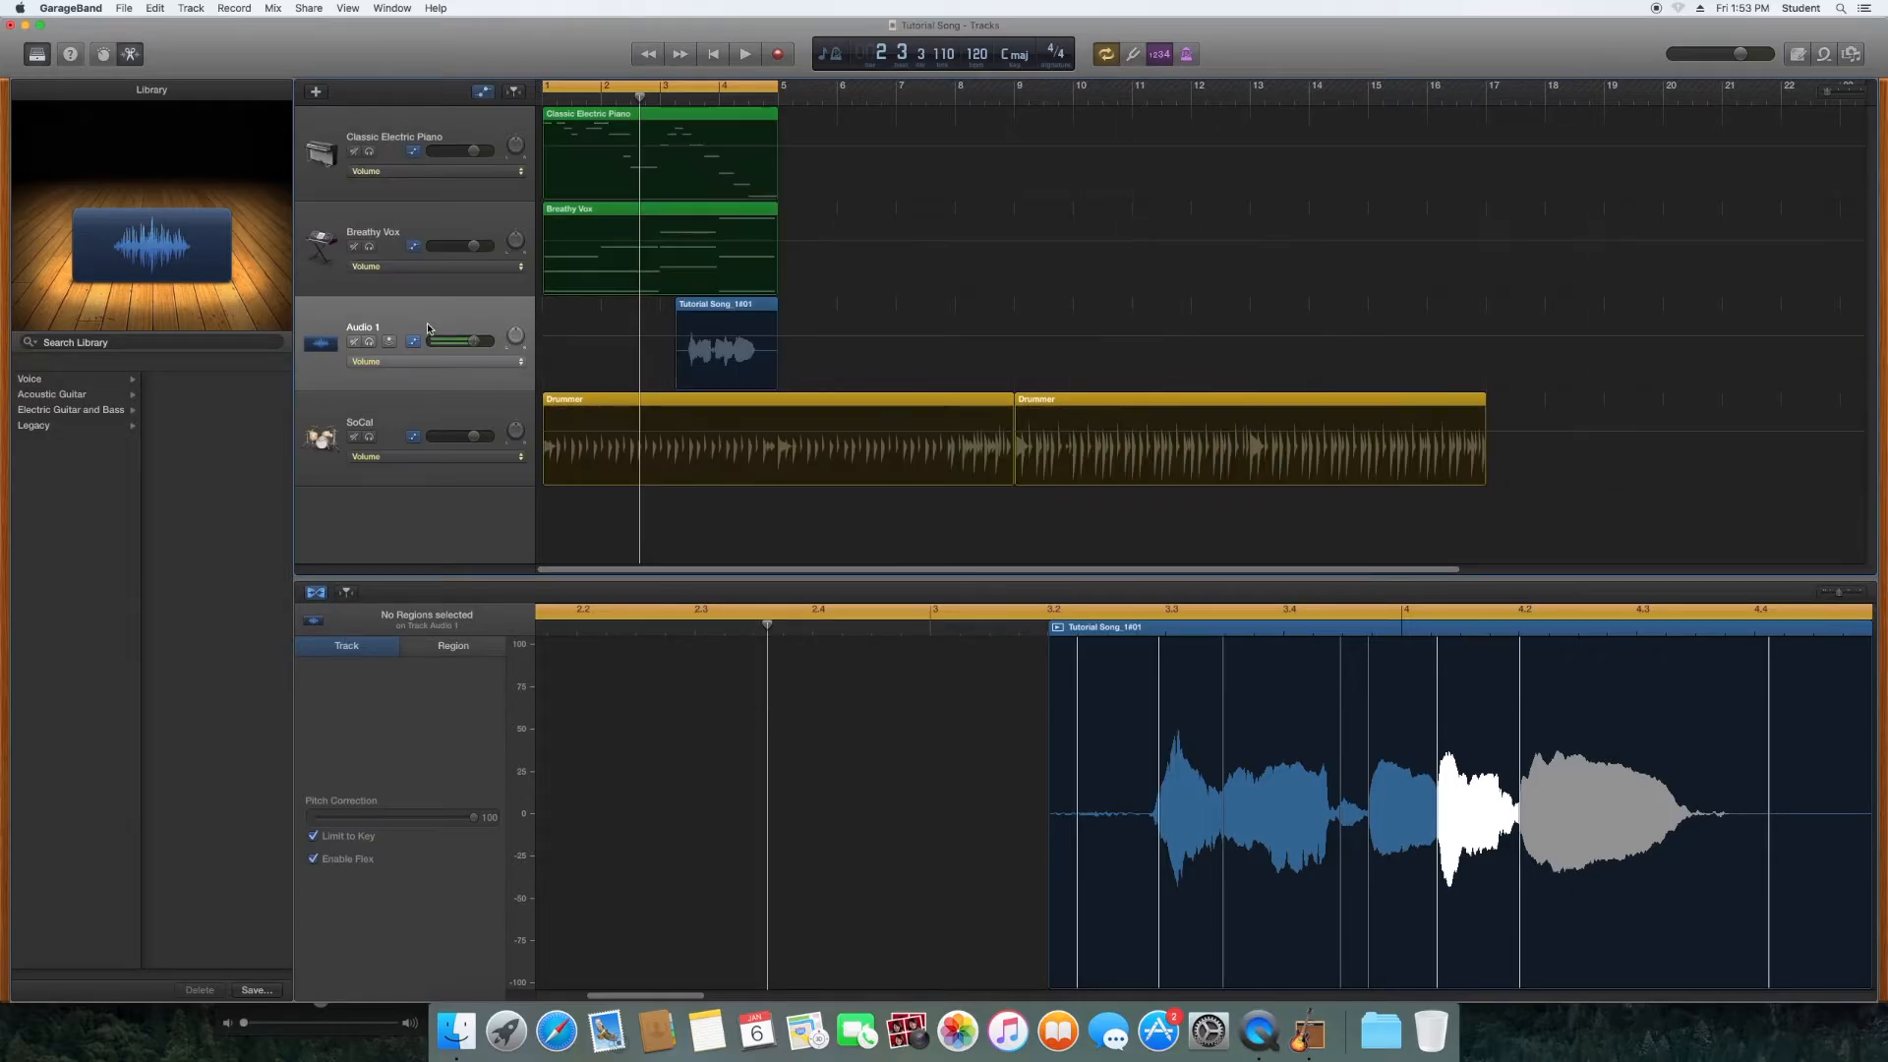
Step: Automate the Audio 1 reverb to reach about +6.0 dB at the vocal region's start and hold through bar 5, and listen to it
key(a)
click(478, 364)
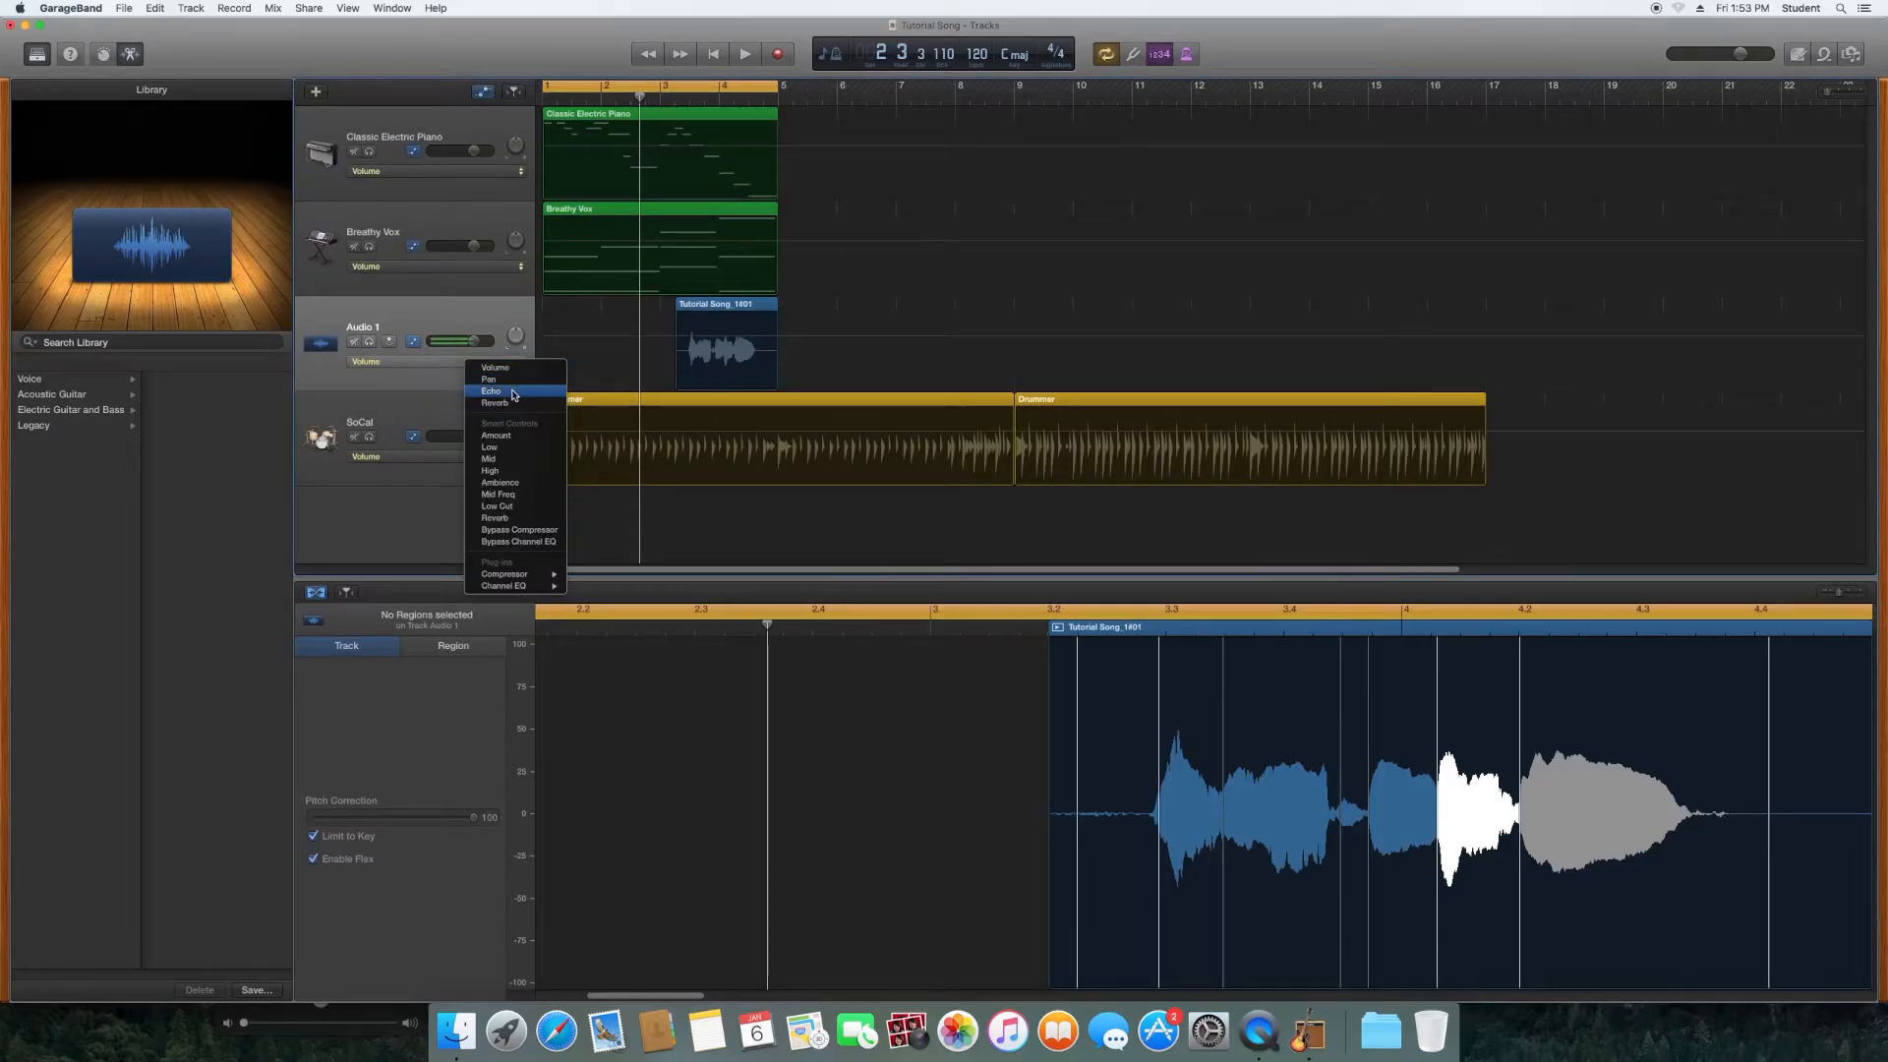
click(500, 403)
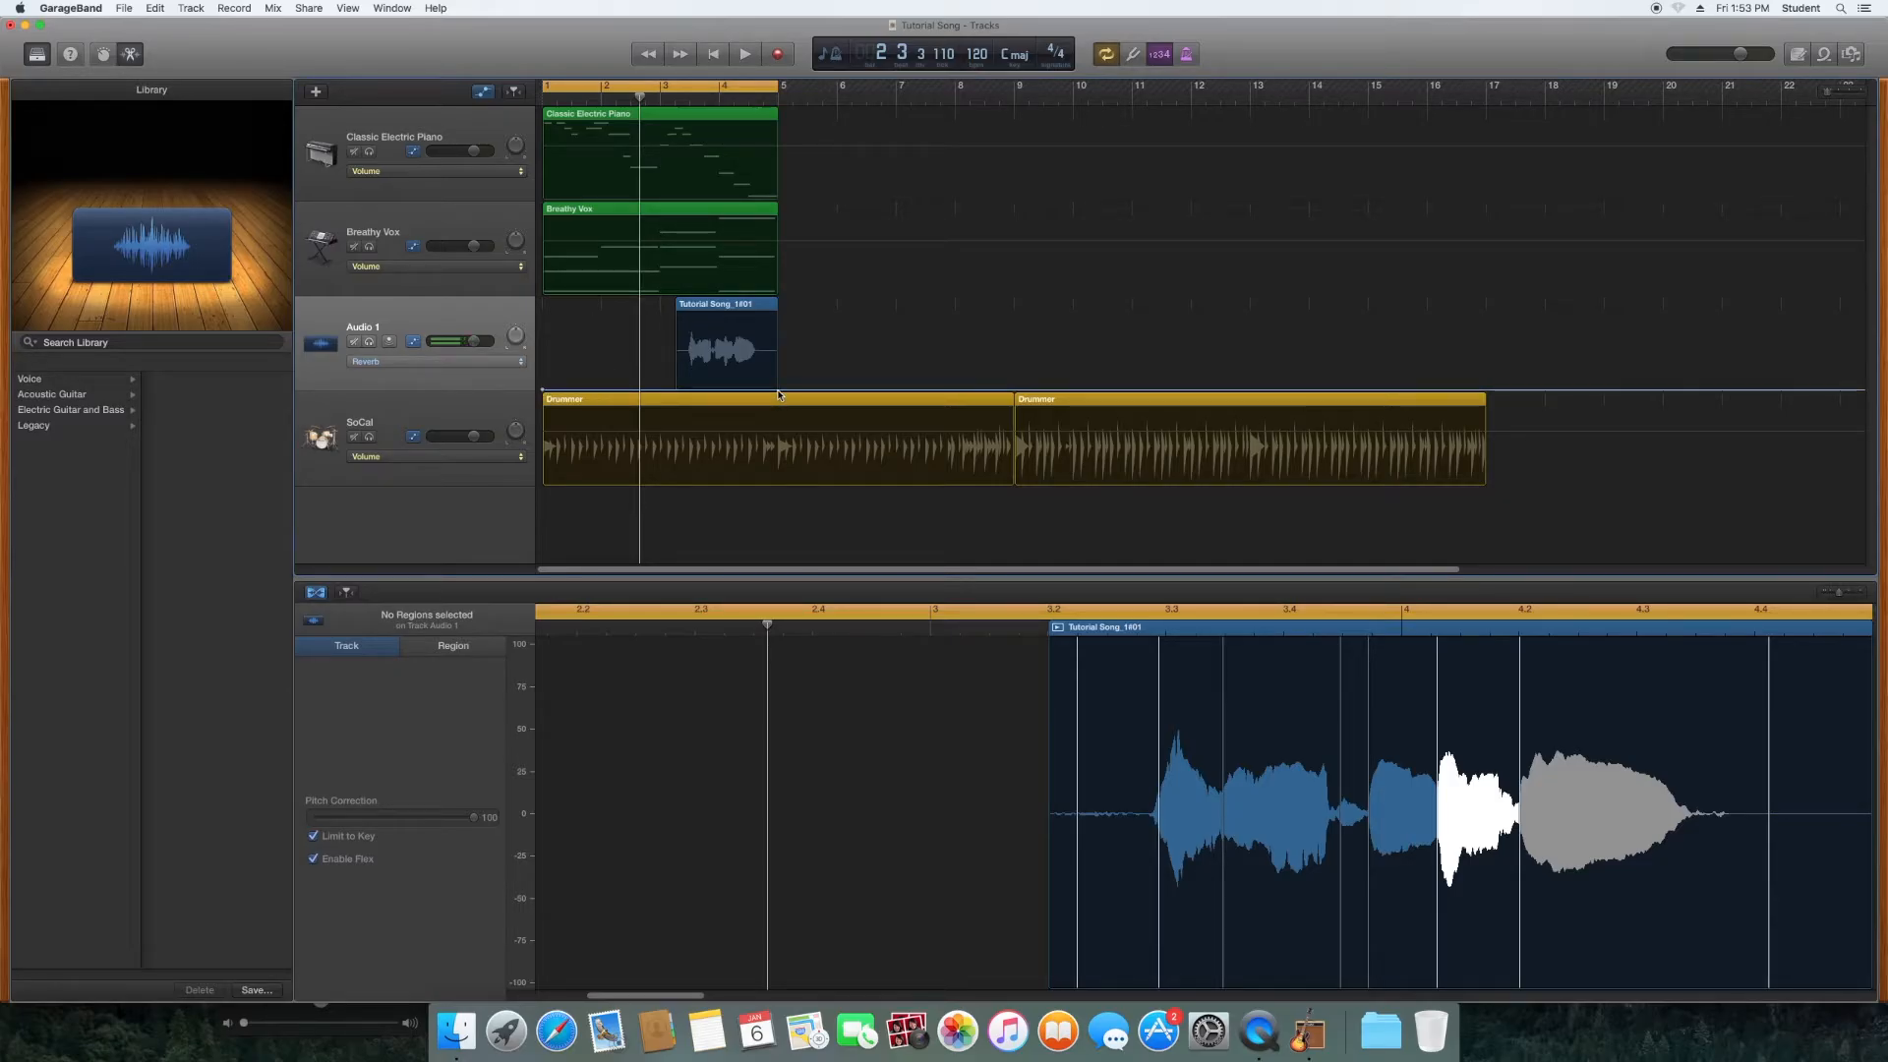
drag(778, 393, 749, 306)
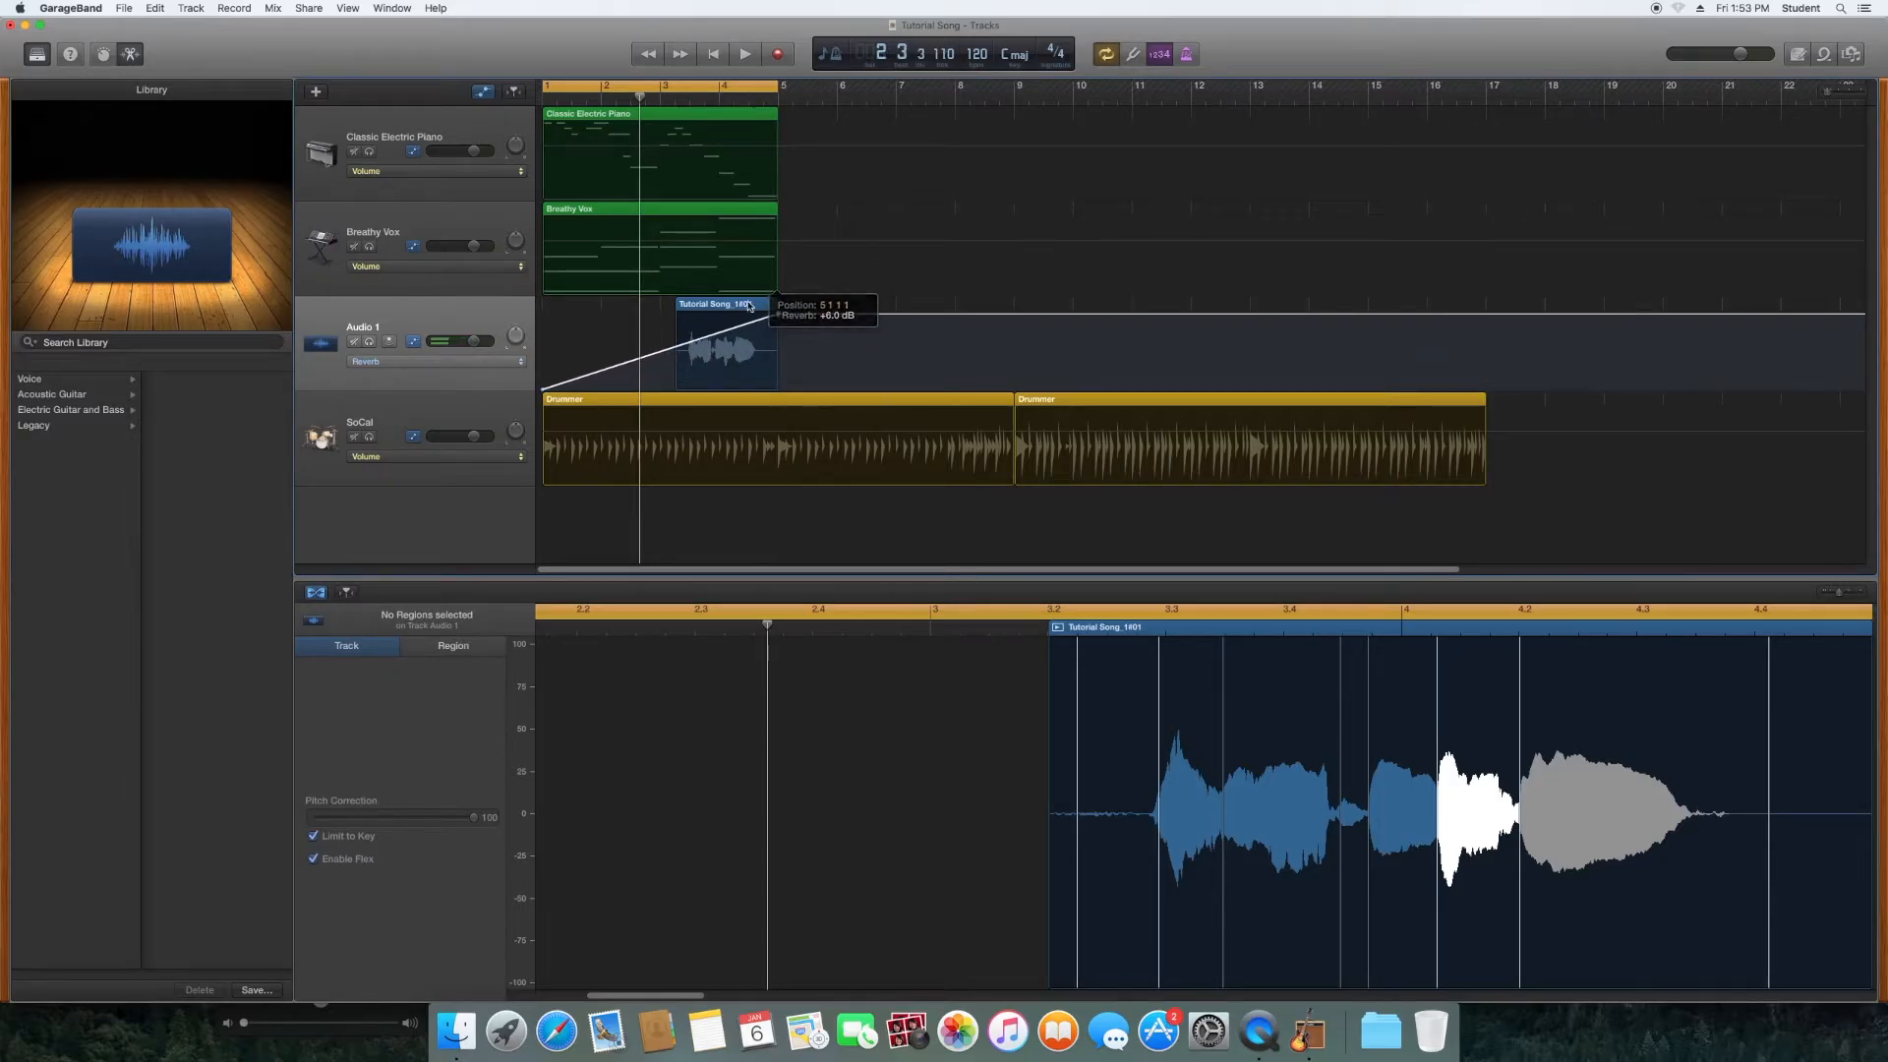
click(675, 347)
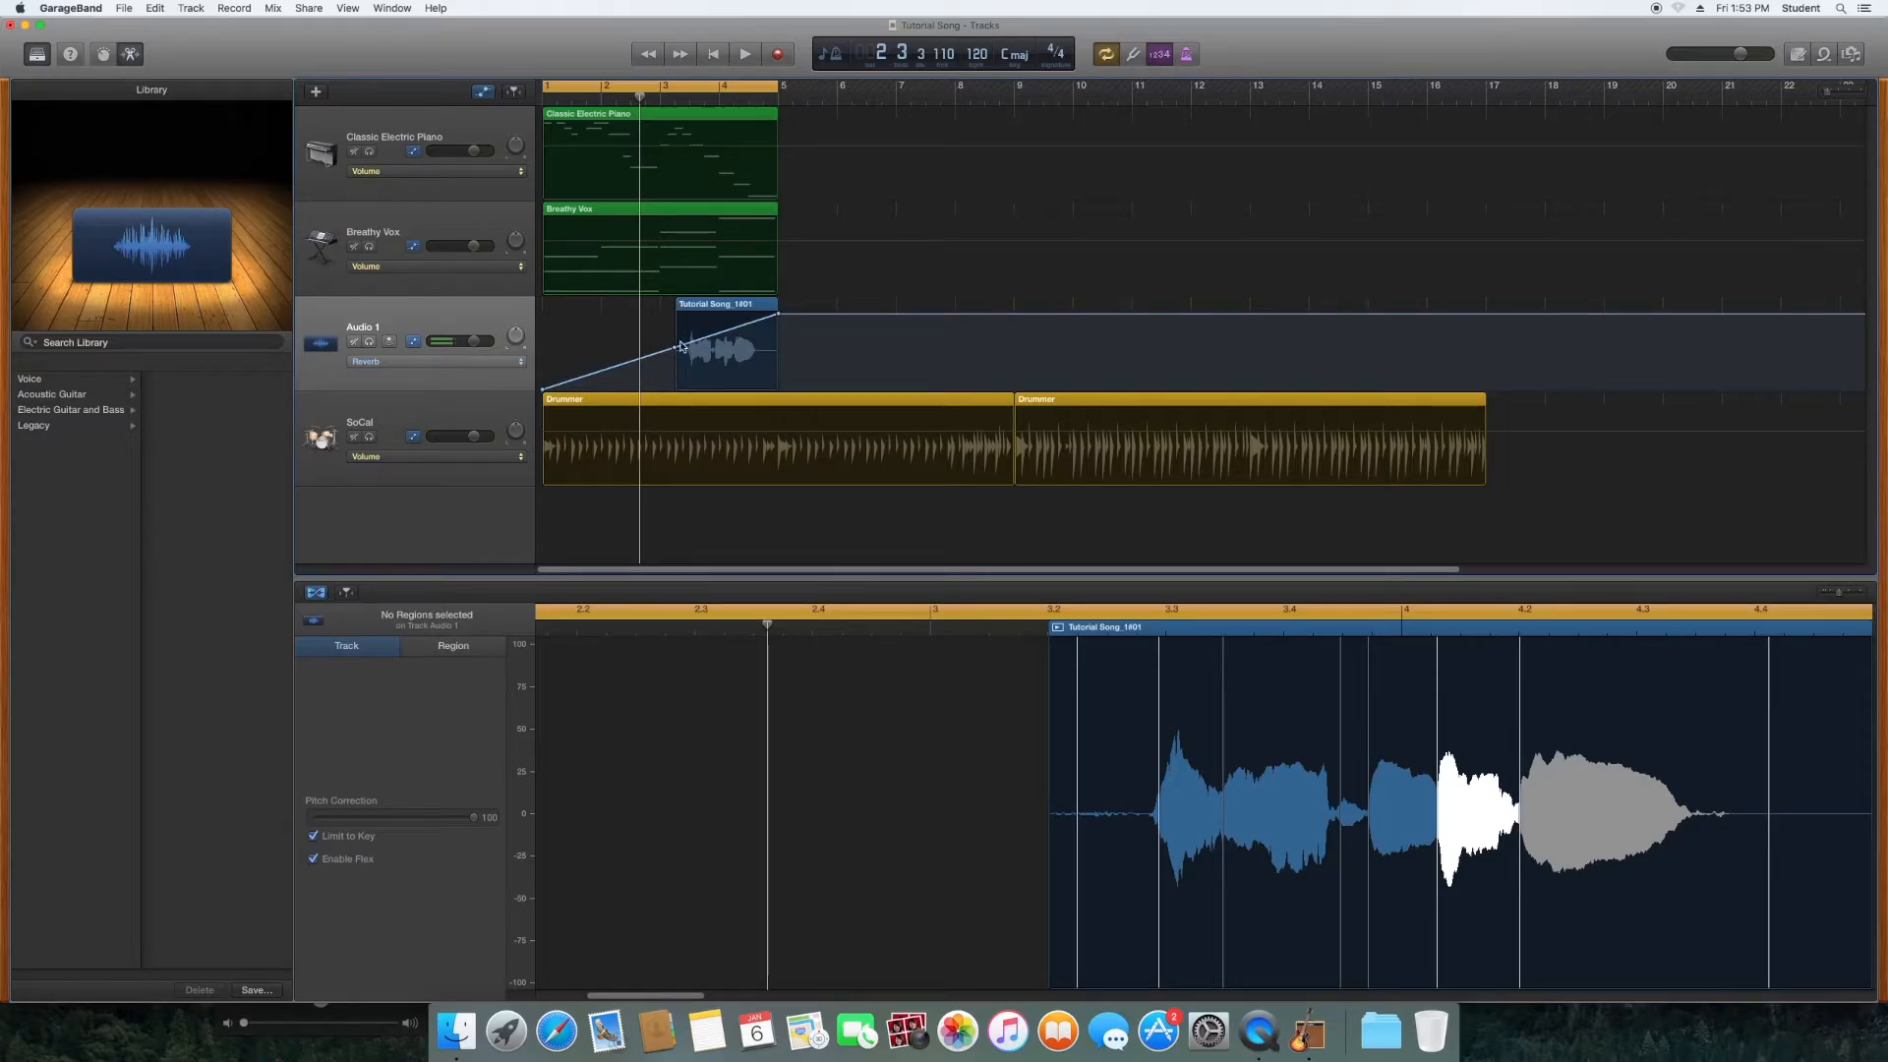
click(675, 348)
drag(676, 348, 675, 315)
key(space)
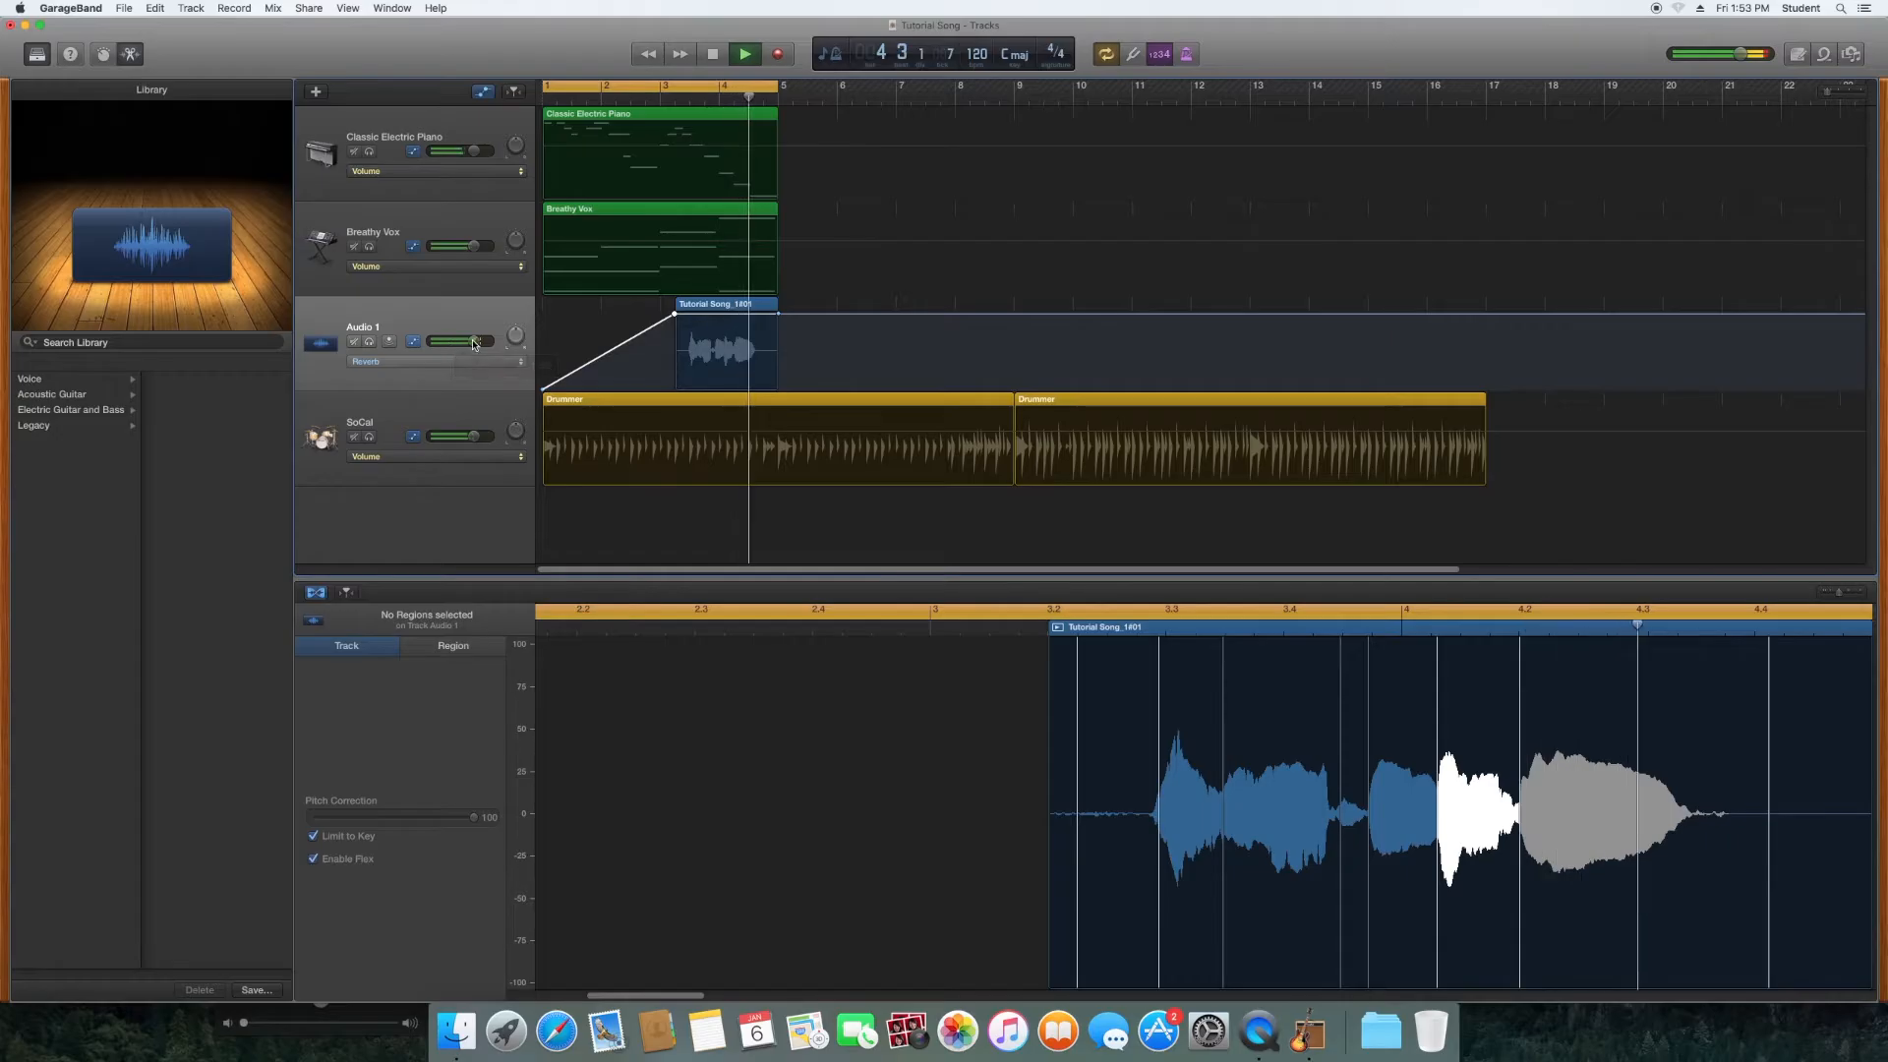
key(space)
key(a)
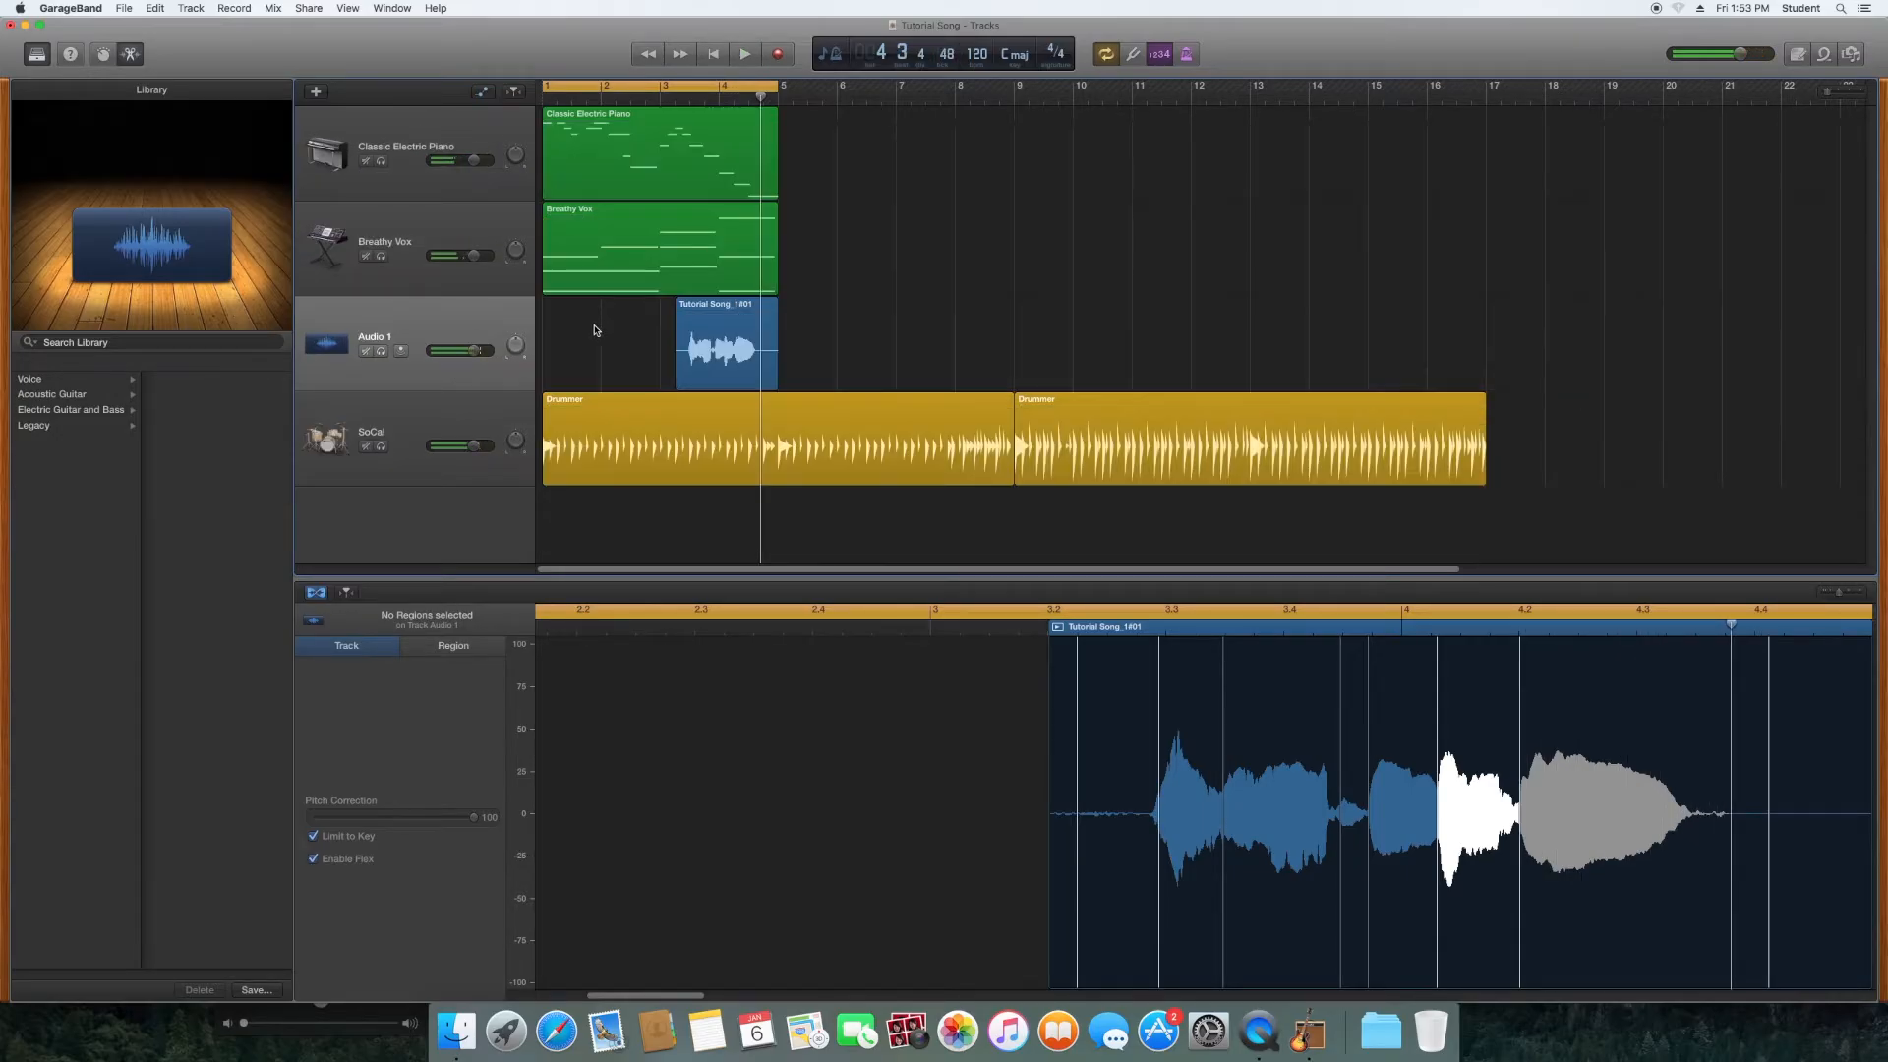
Step: Lower the volumes of Audio 1, Breathy Vox and SoCal, and raise Classic Electric Piano to +2.1 dB
double_click(468, 354)
click(493, 339)
drag(474, 351, 453, 351)
drag(470, 261, 465, 262)
click(476, 162)
drag(476, 161, 480, 160)
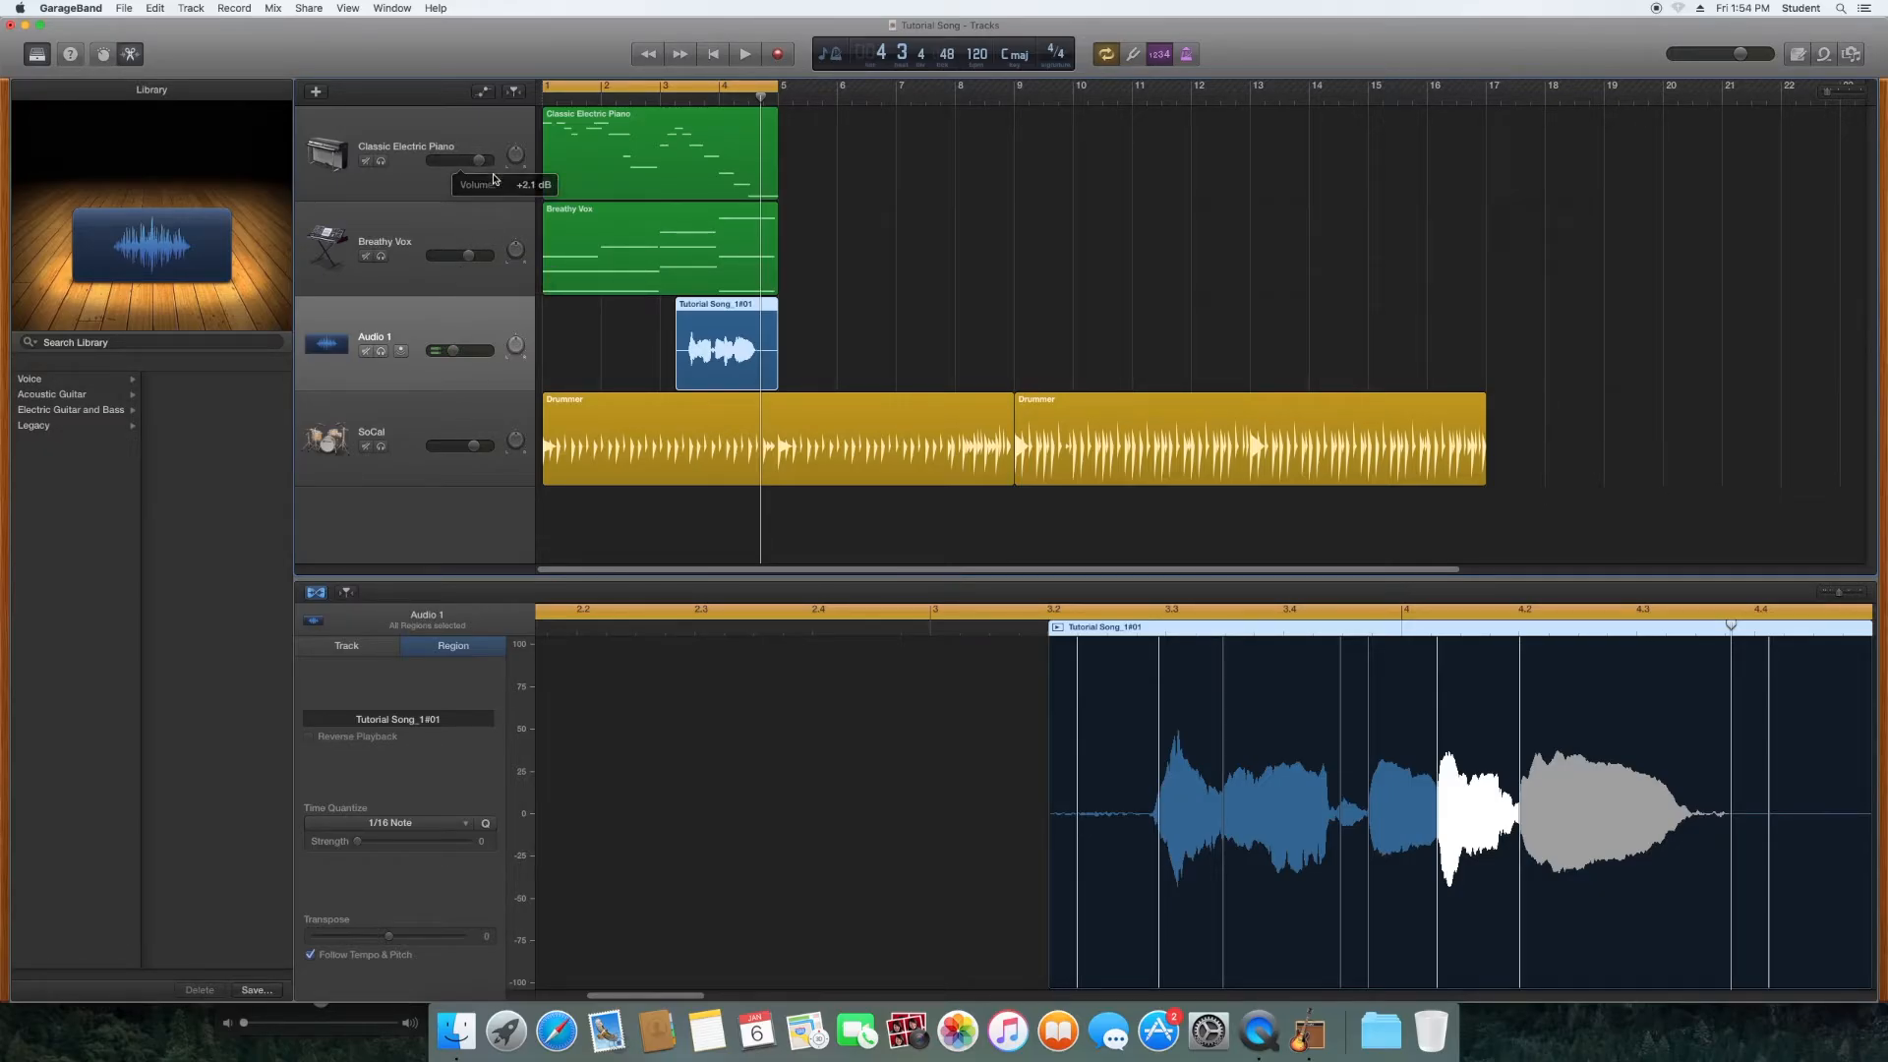
drag(469, 259, 466, 265)
drag(451, 352, 444, 351)
drag(473, 448, 466, 447)
Step: Raise the Classic Electric Piano volume slightly further while playing from the start, and save the project
key(Return)
key(space)
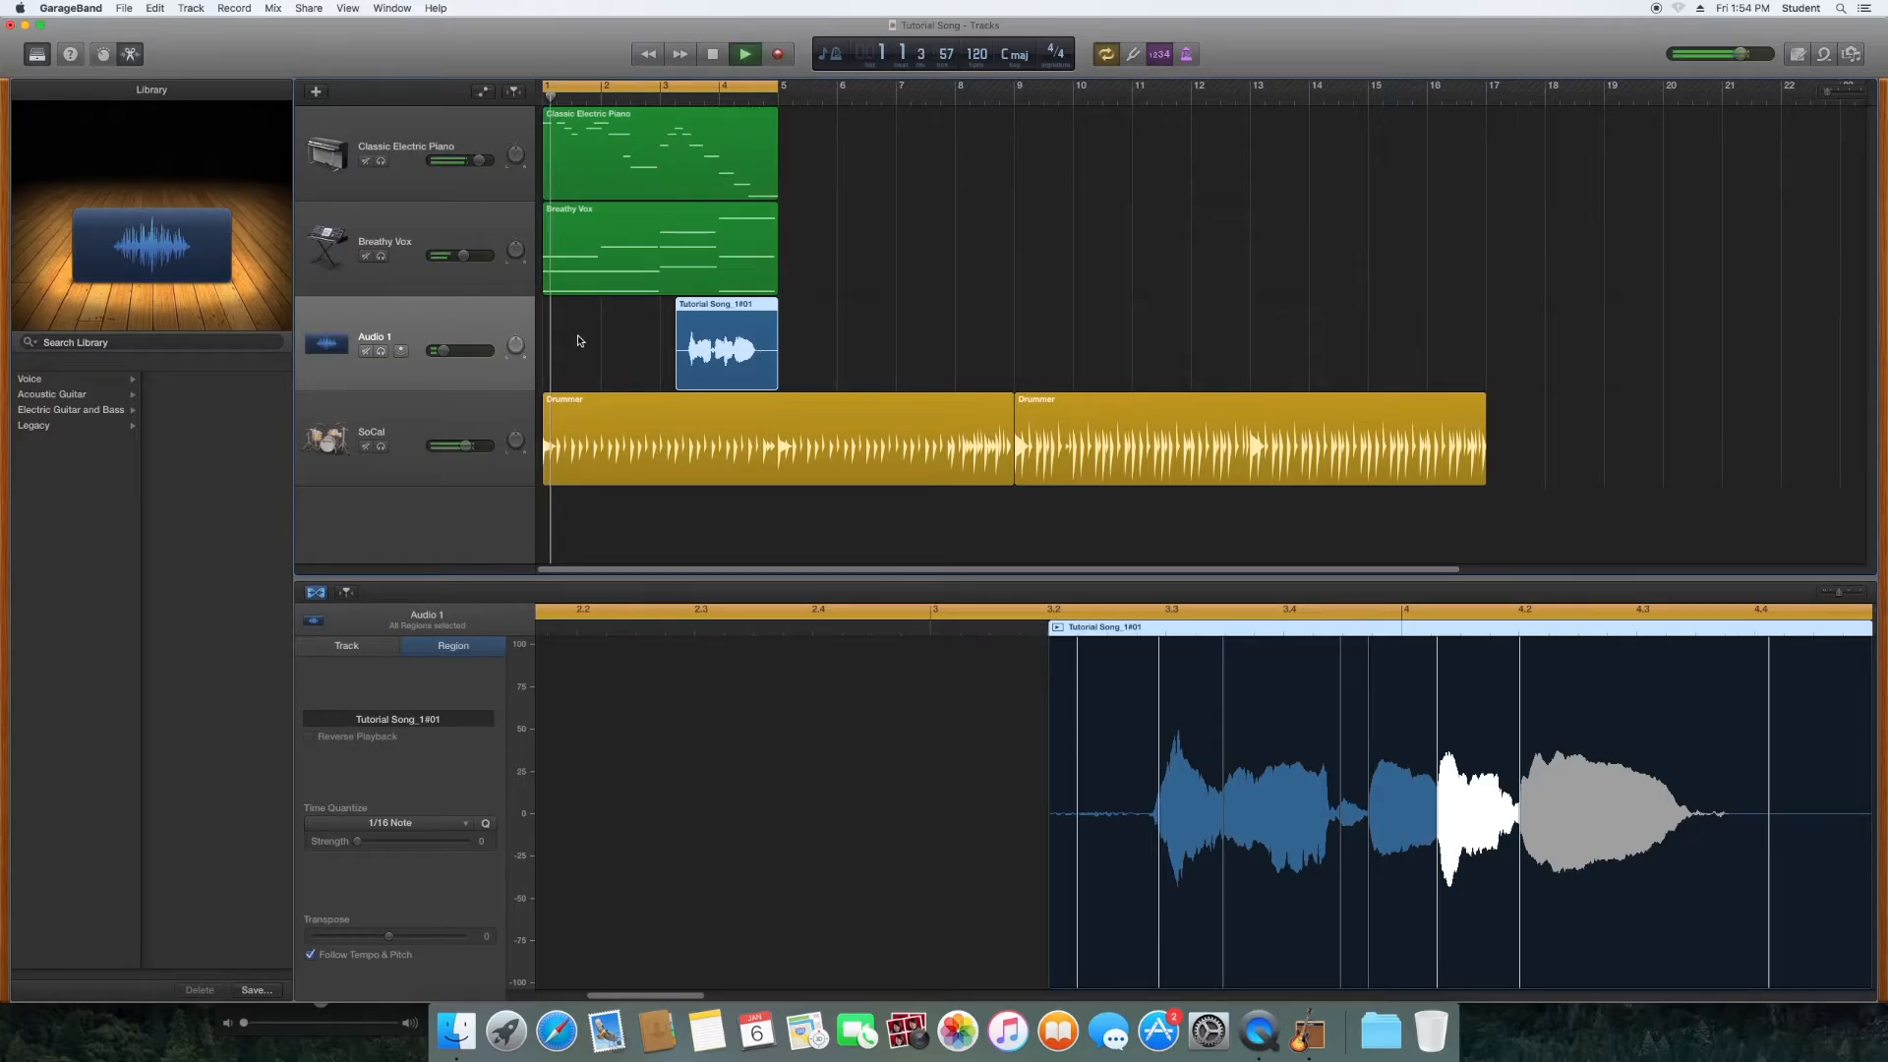
drag(479, 160, 487, 160)
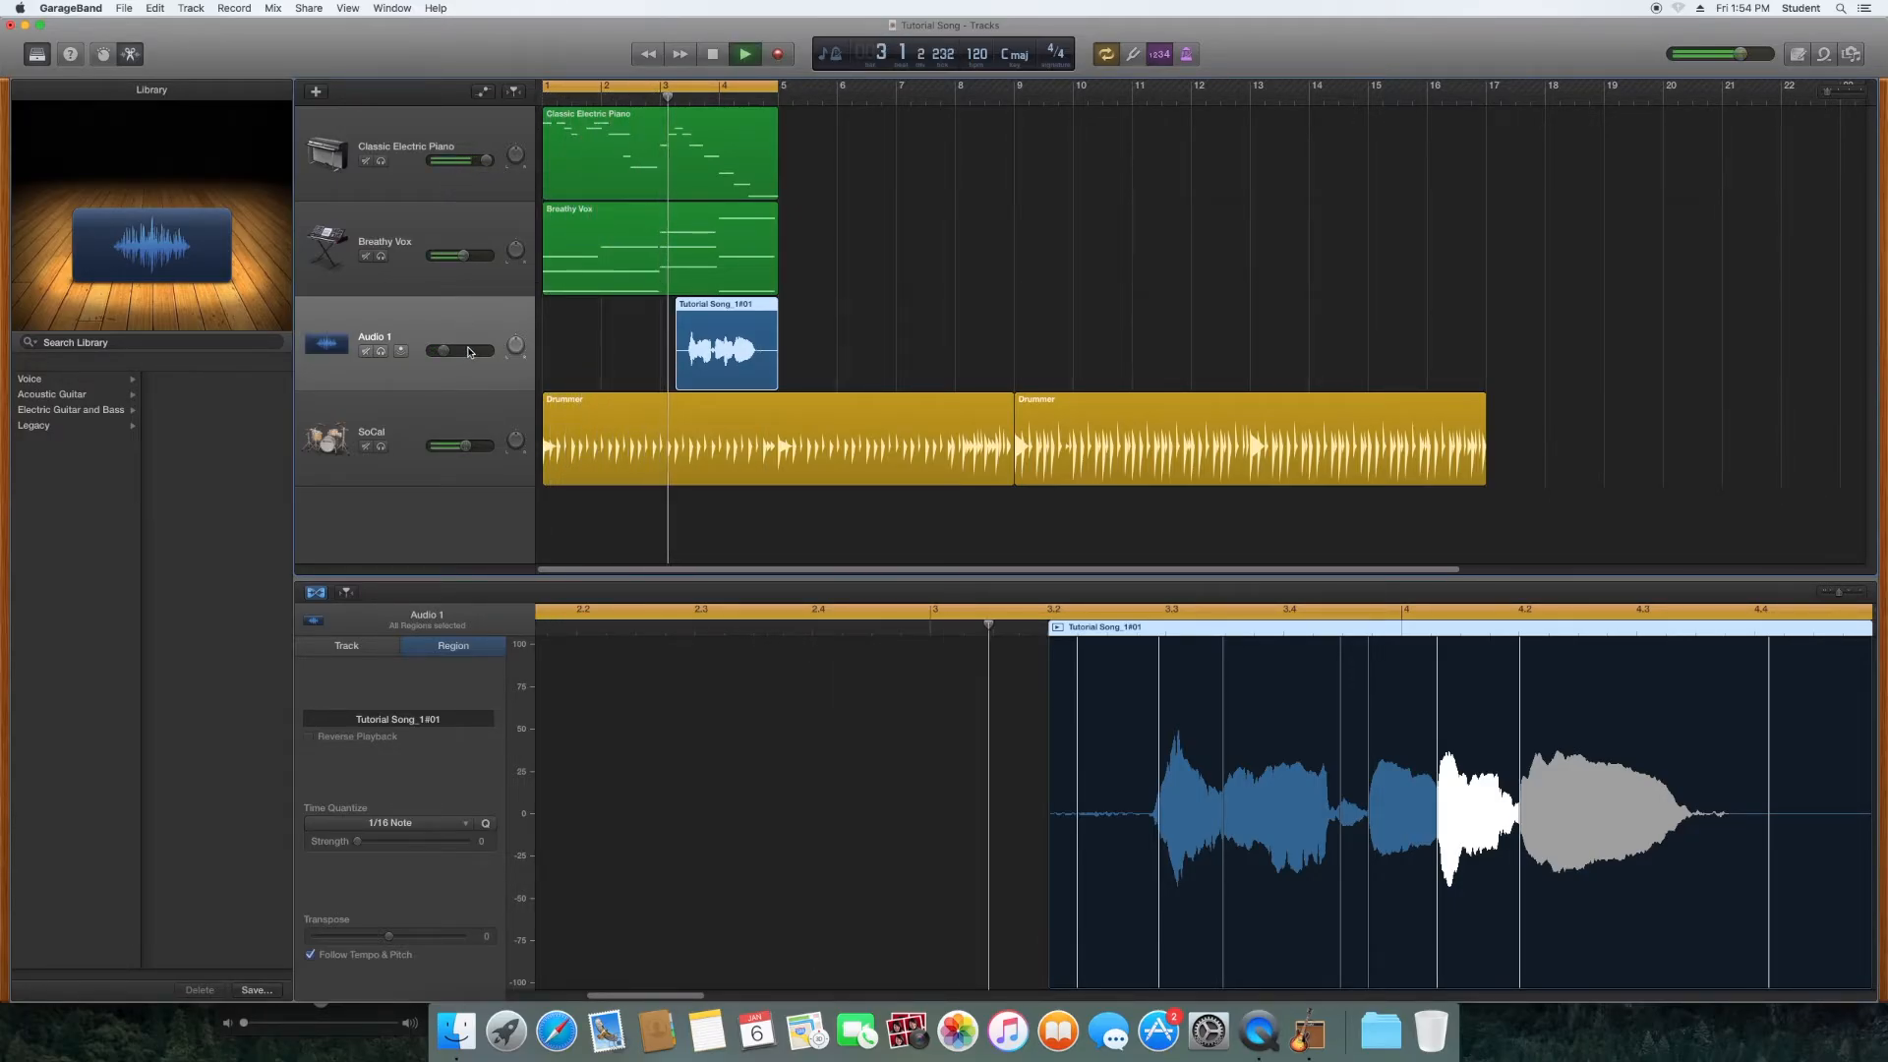
key(space)
click(614, 335)
key(super+s)
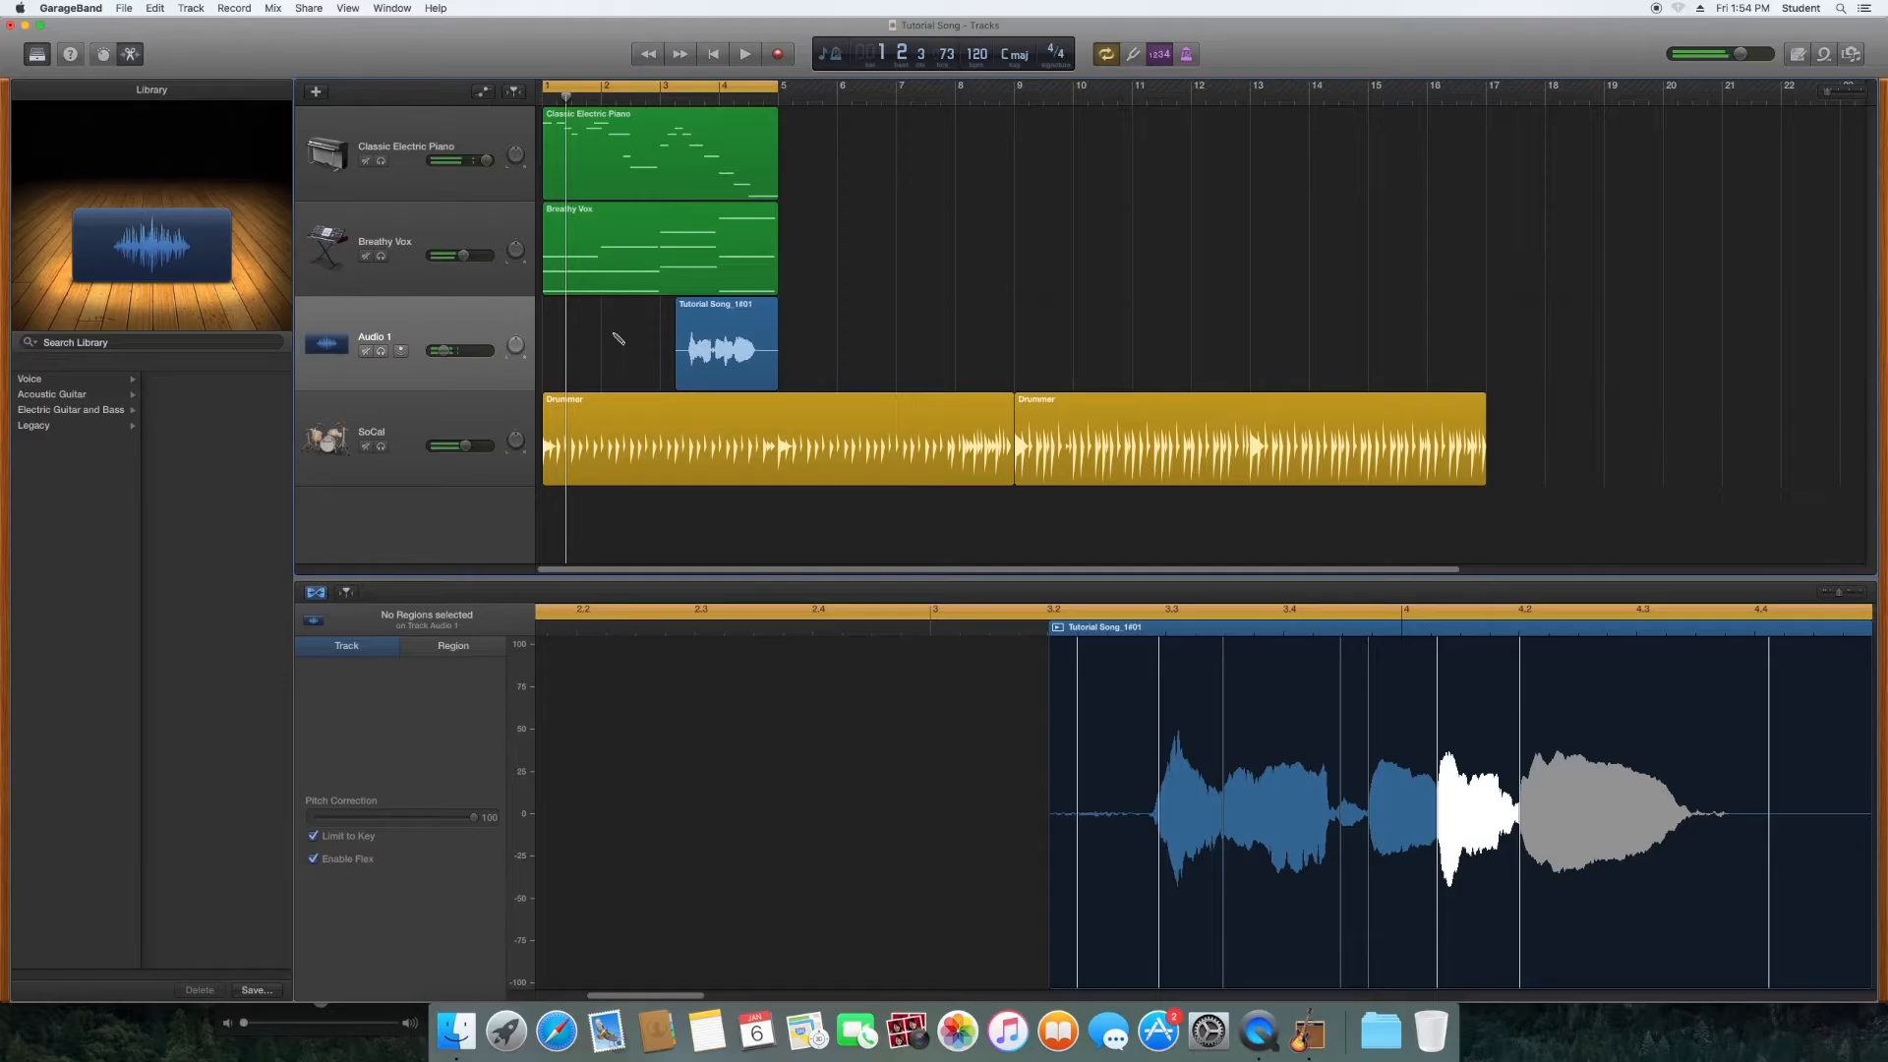
click(315, 91)
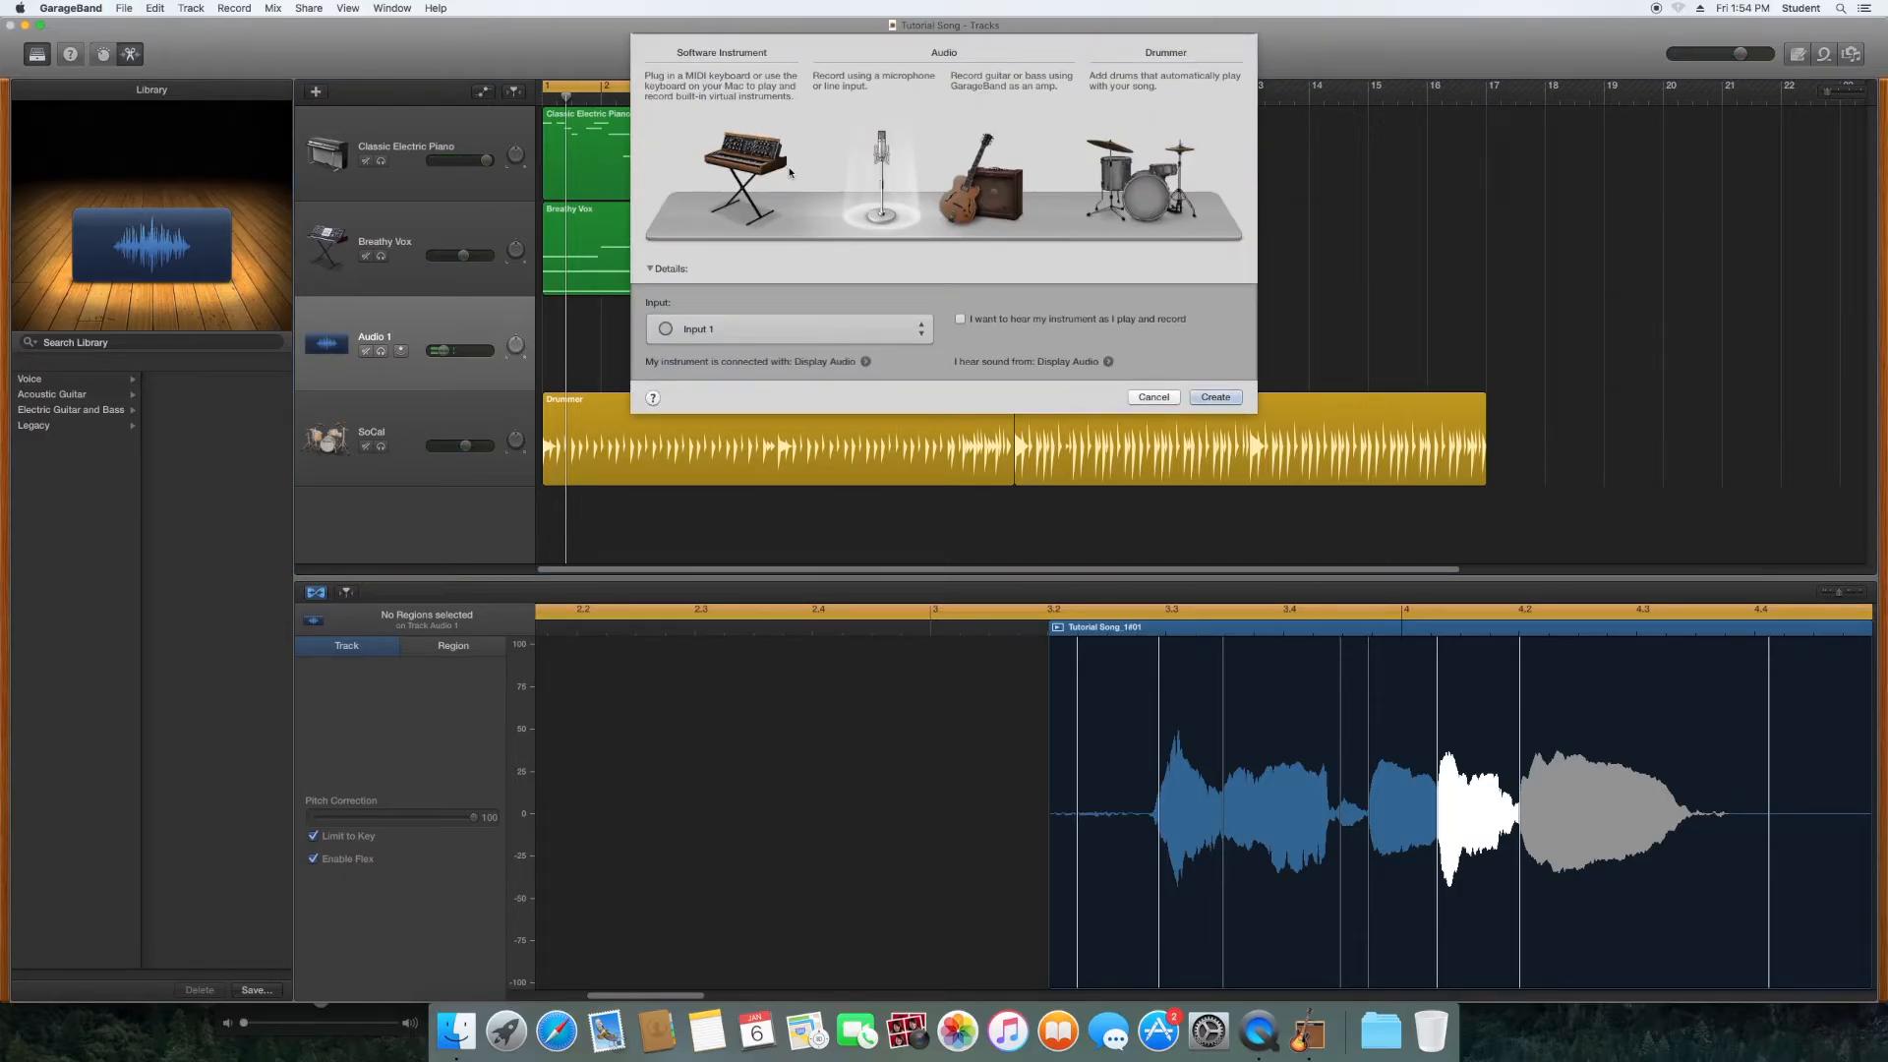
click(993, 189)
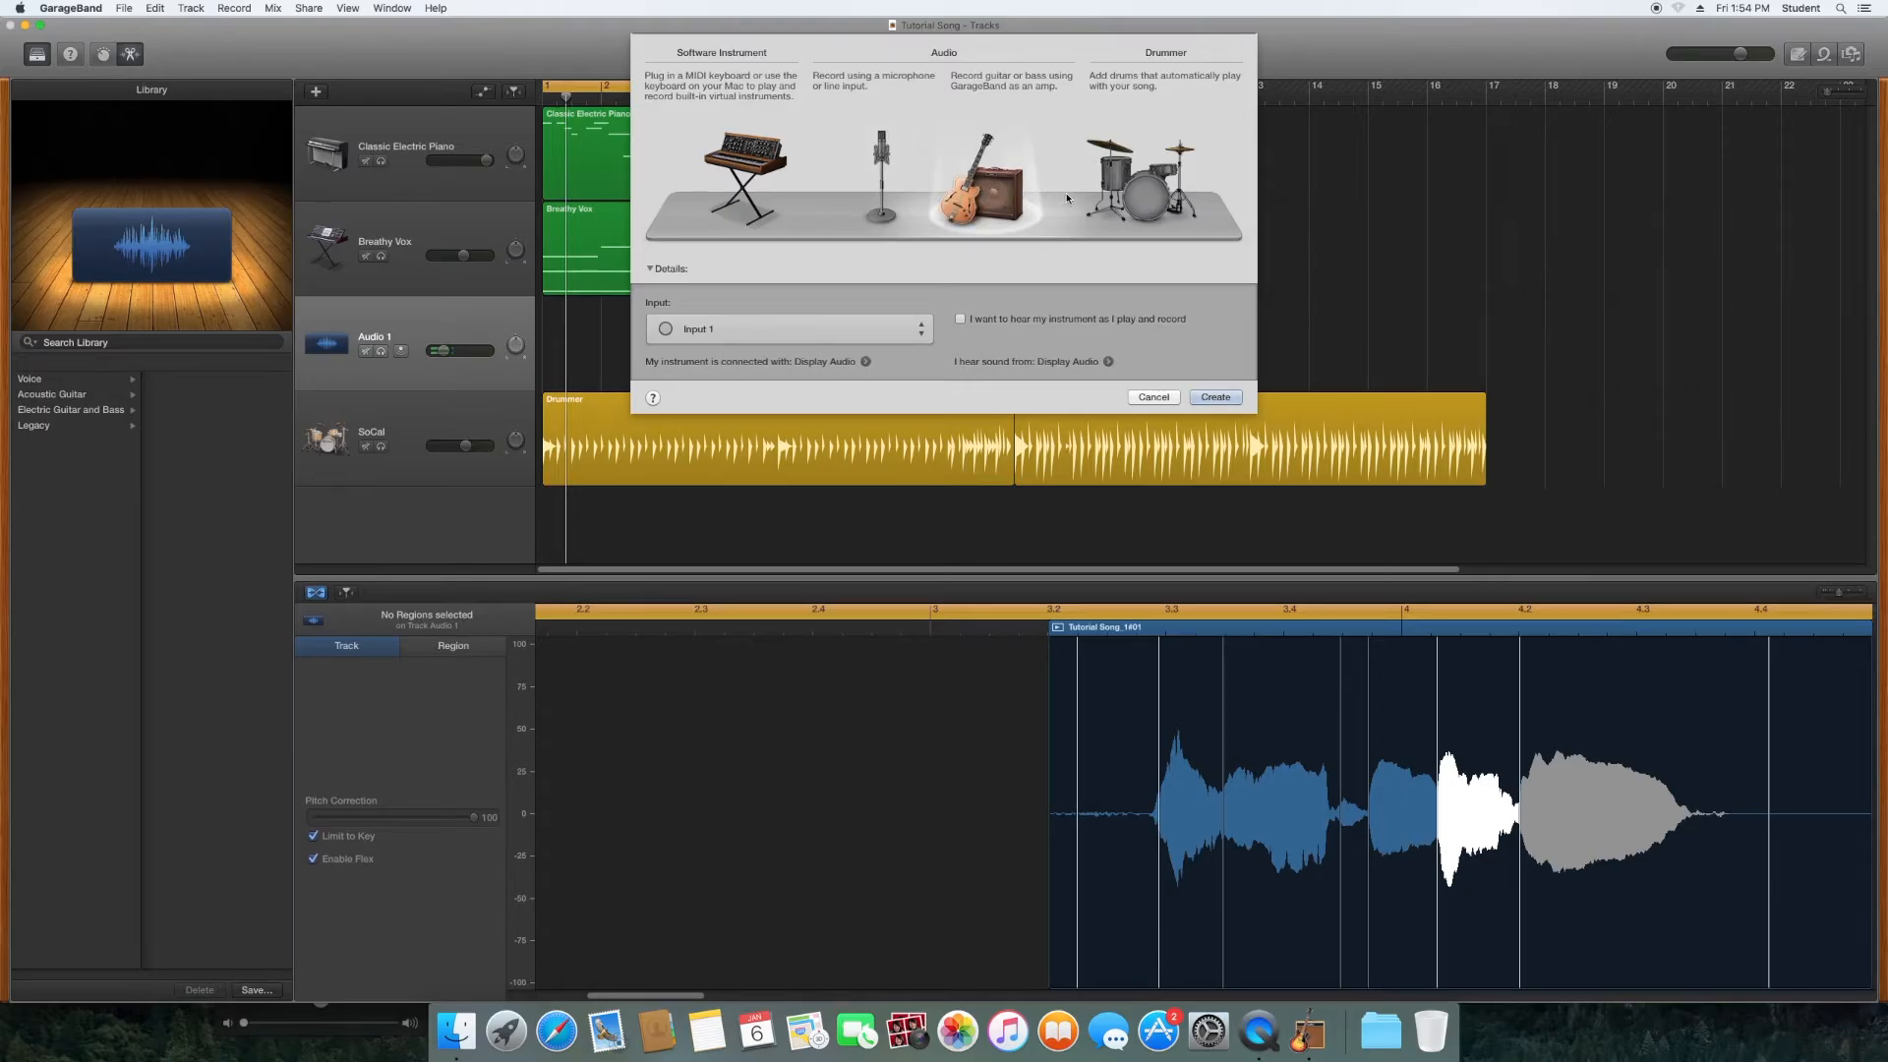
click(759, 204)
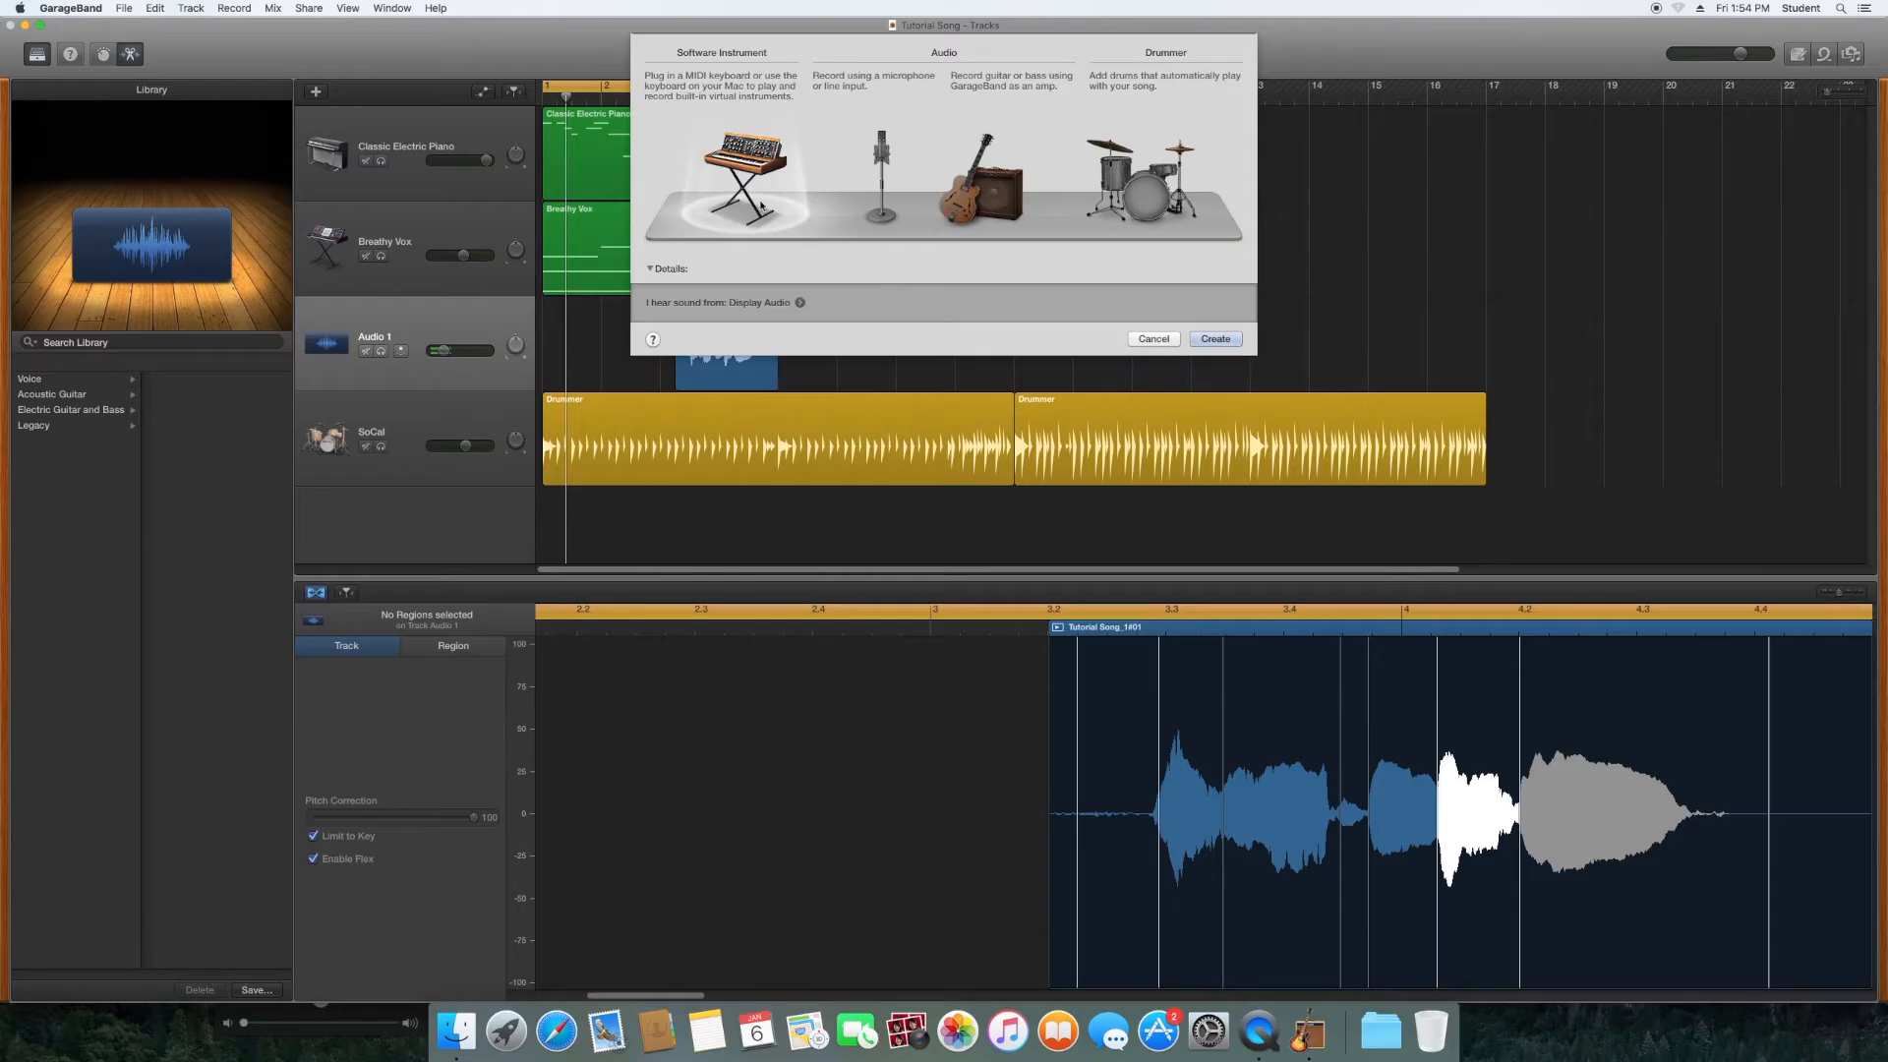
click(1154, 339)
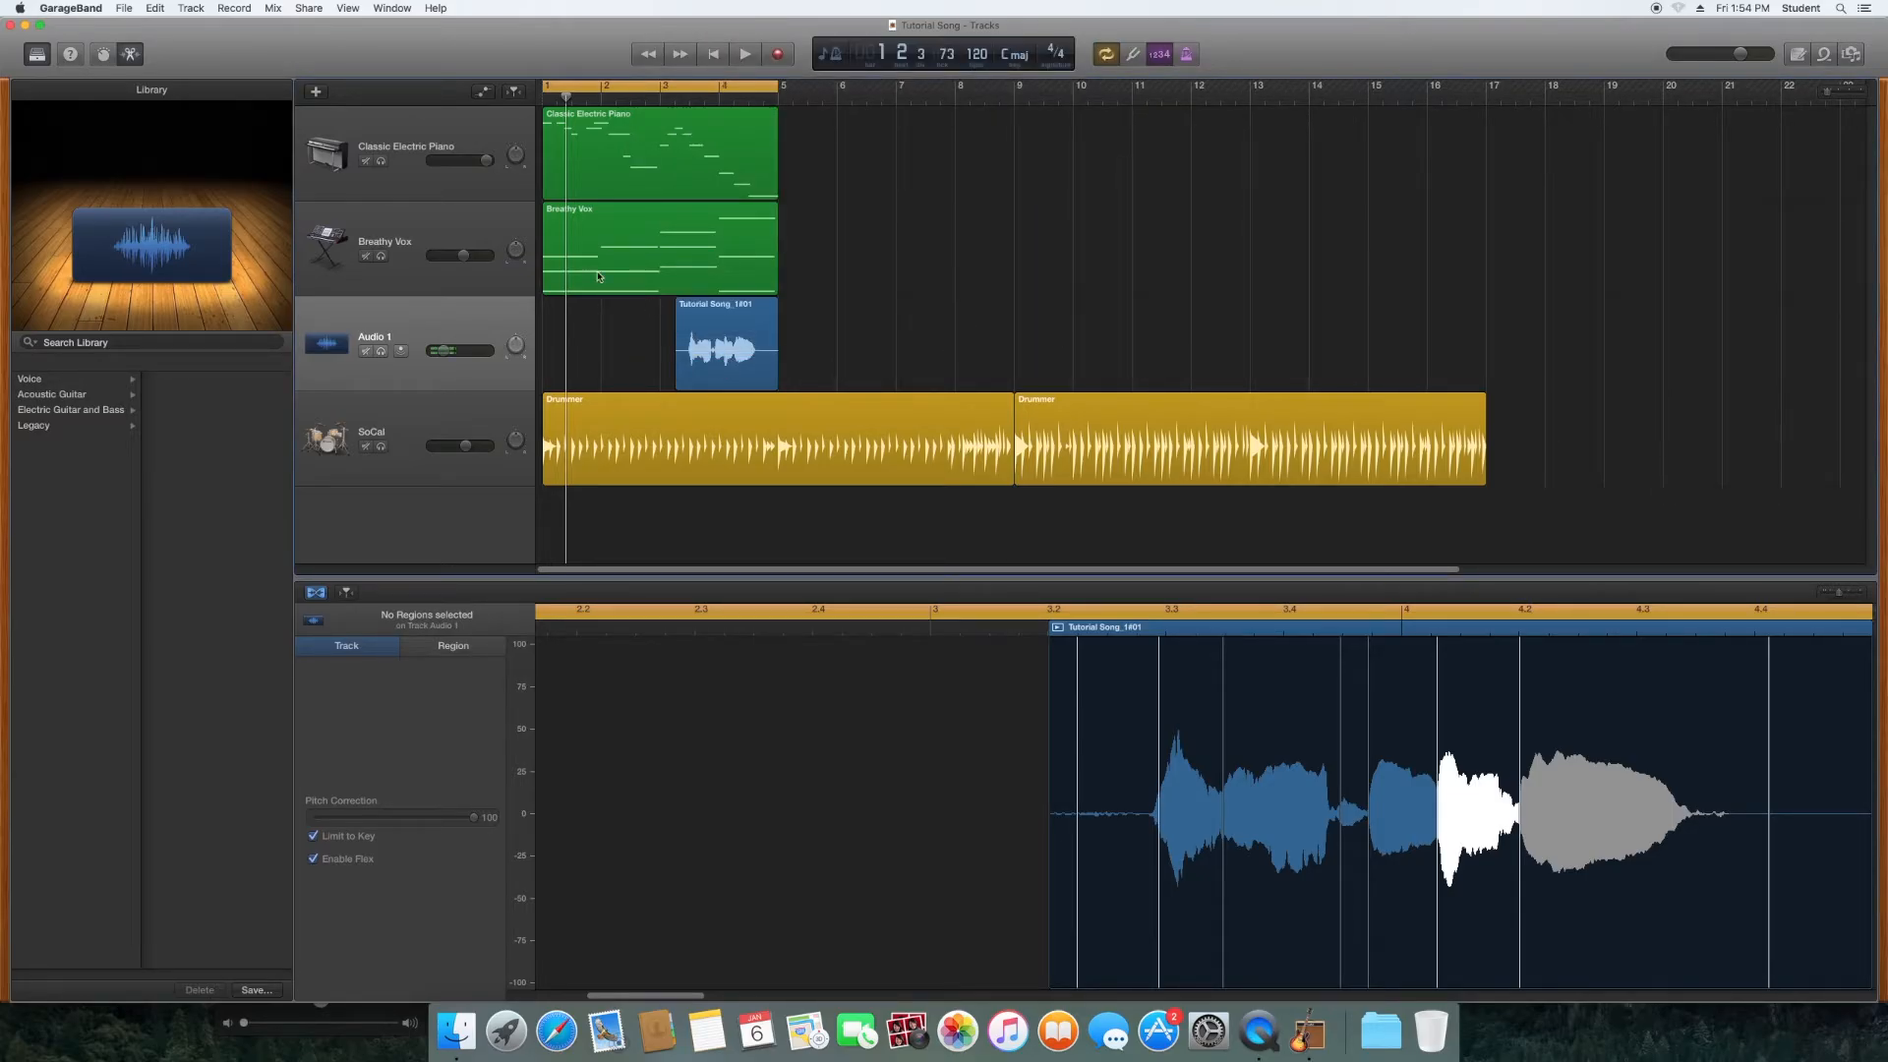
Step: Look at the loop browser, notepad and media browser in turn, leaving them all closed
click(421, 215)
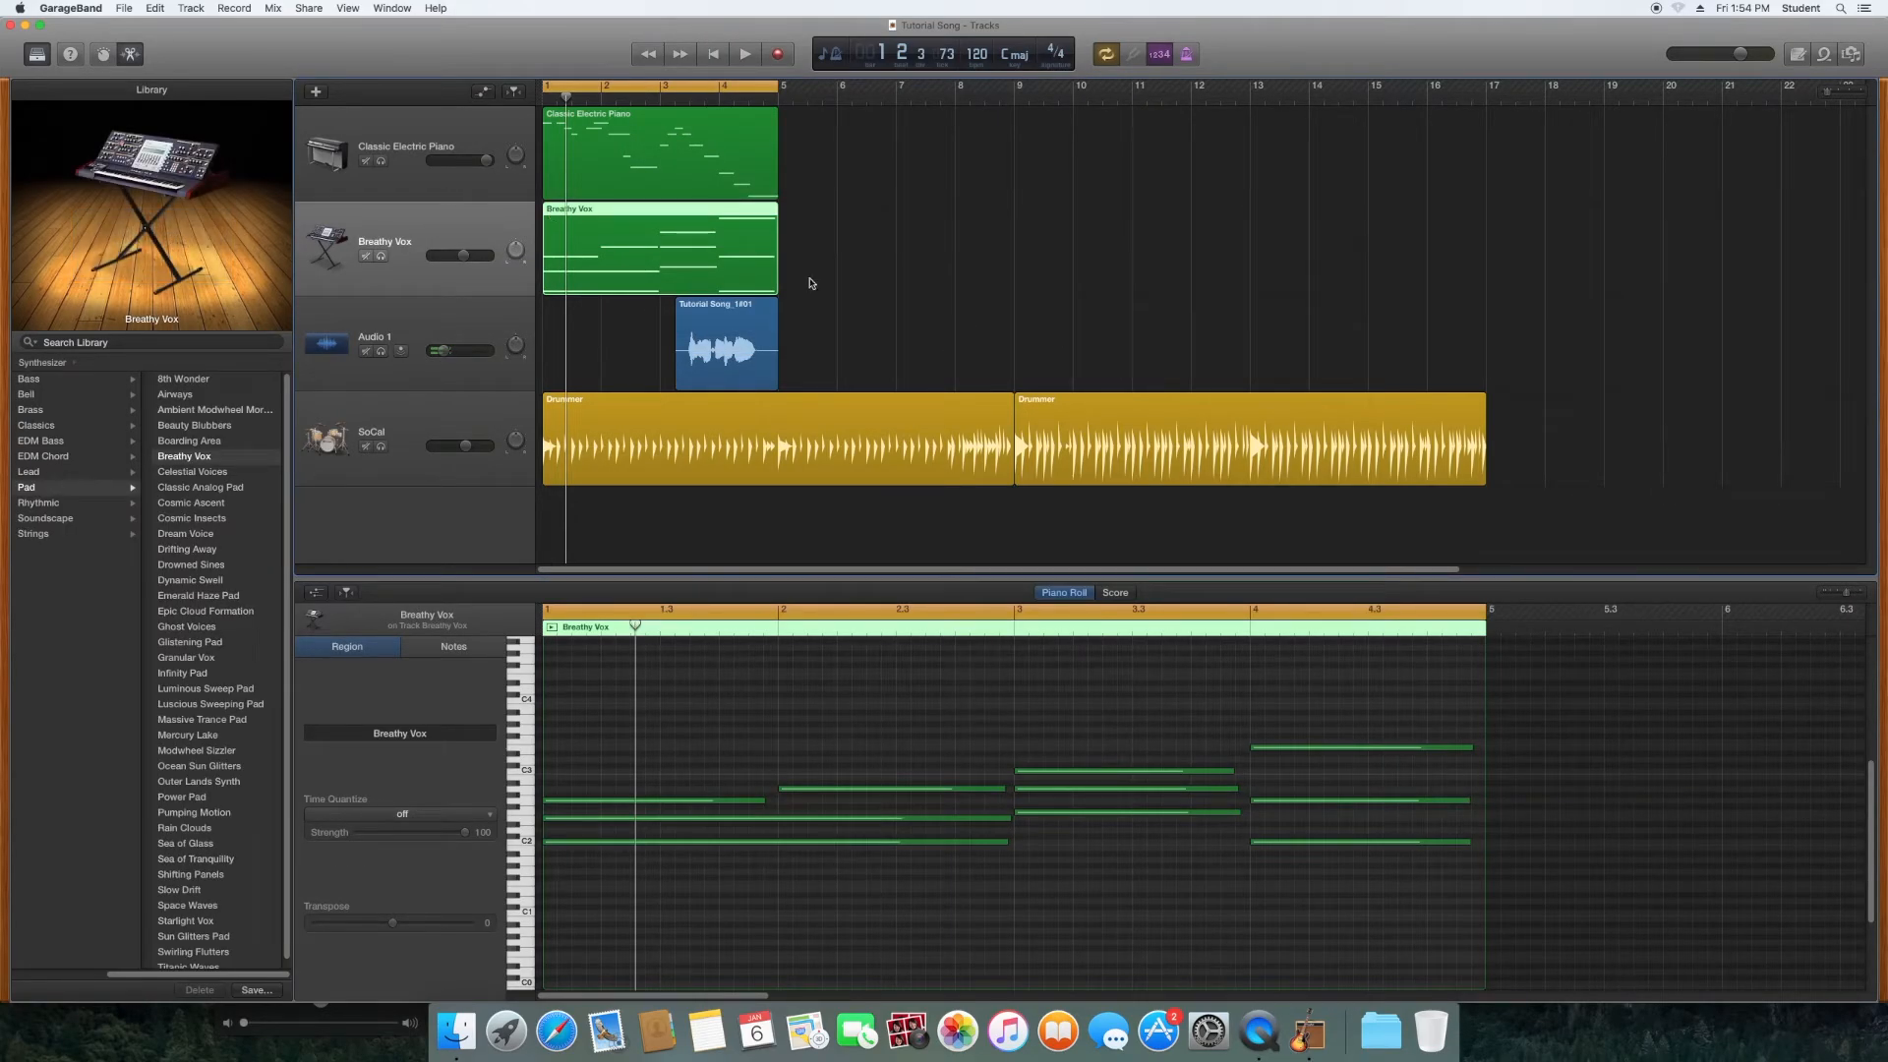
click(1825, 55)
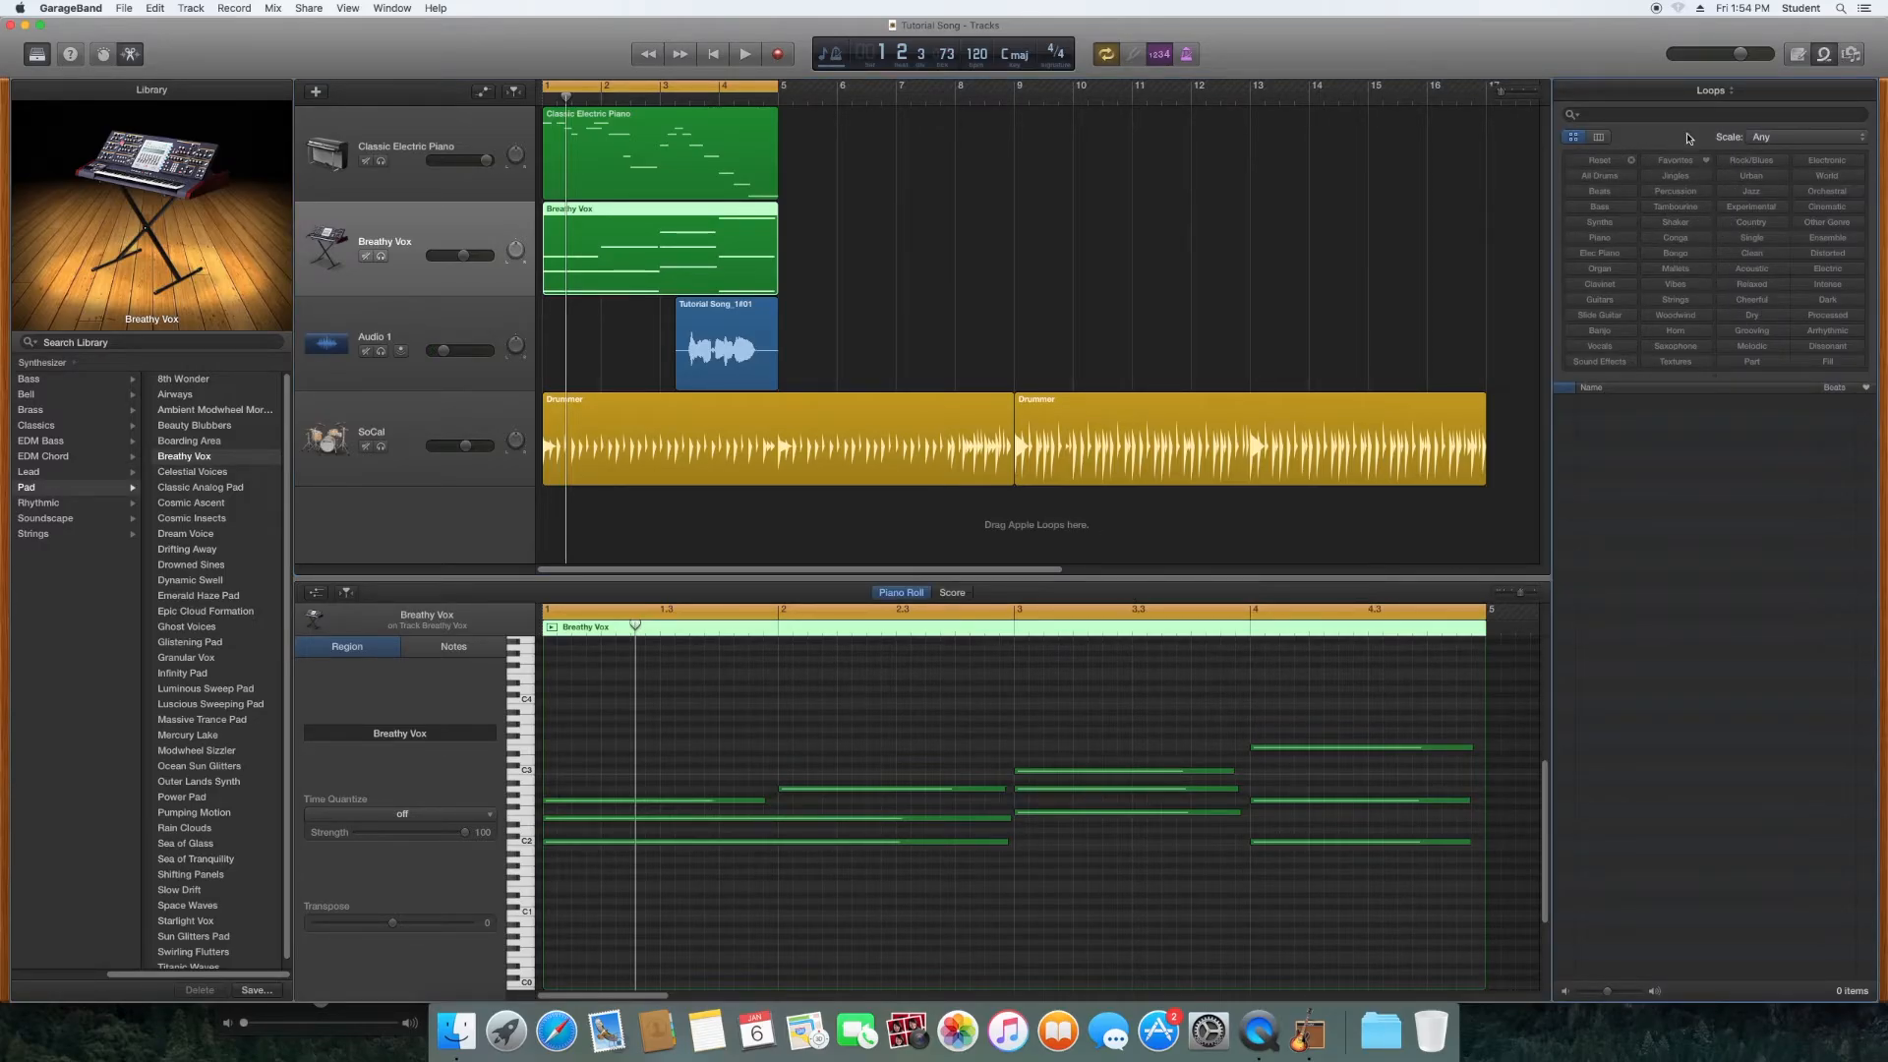
click(1795, 57)
click(1821, 58)
click(1850, 58)
click(1849, 58)
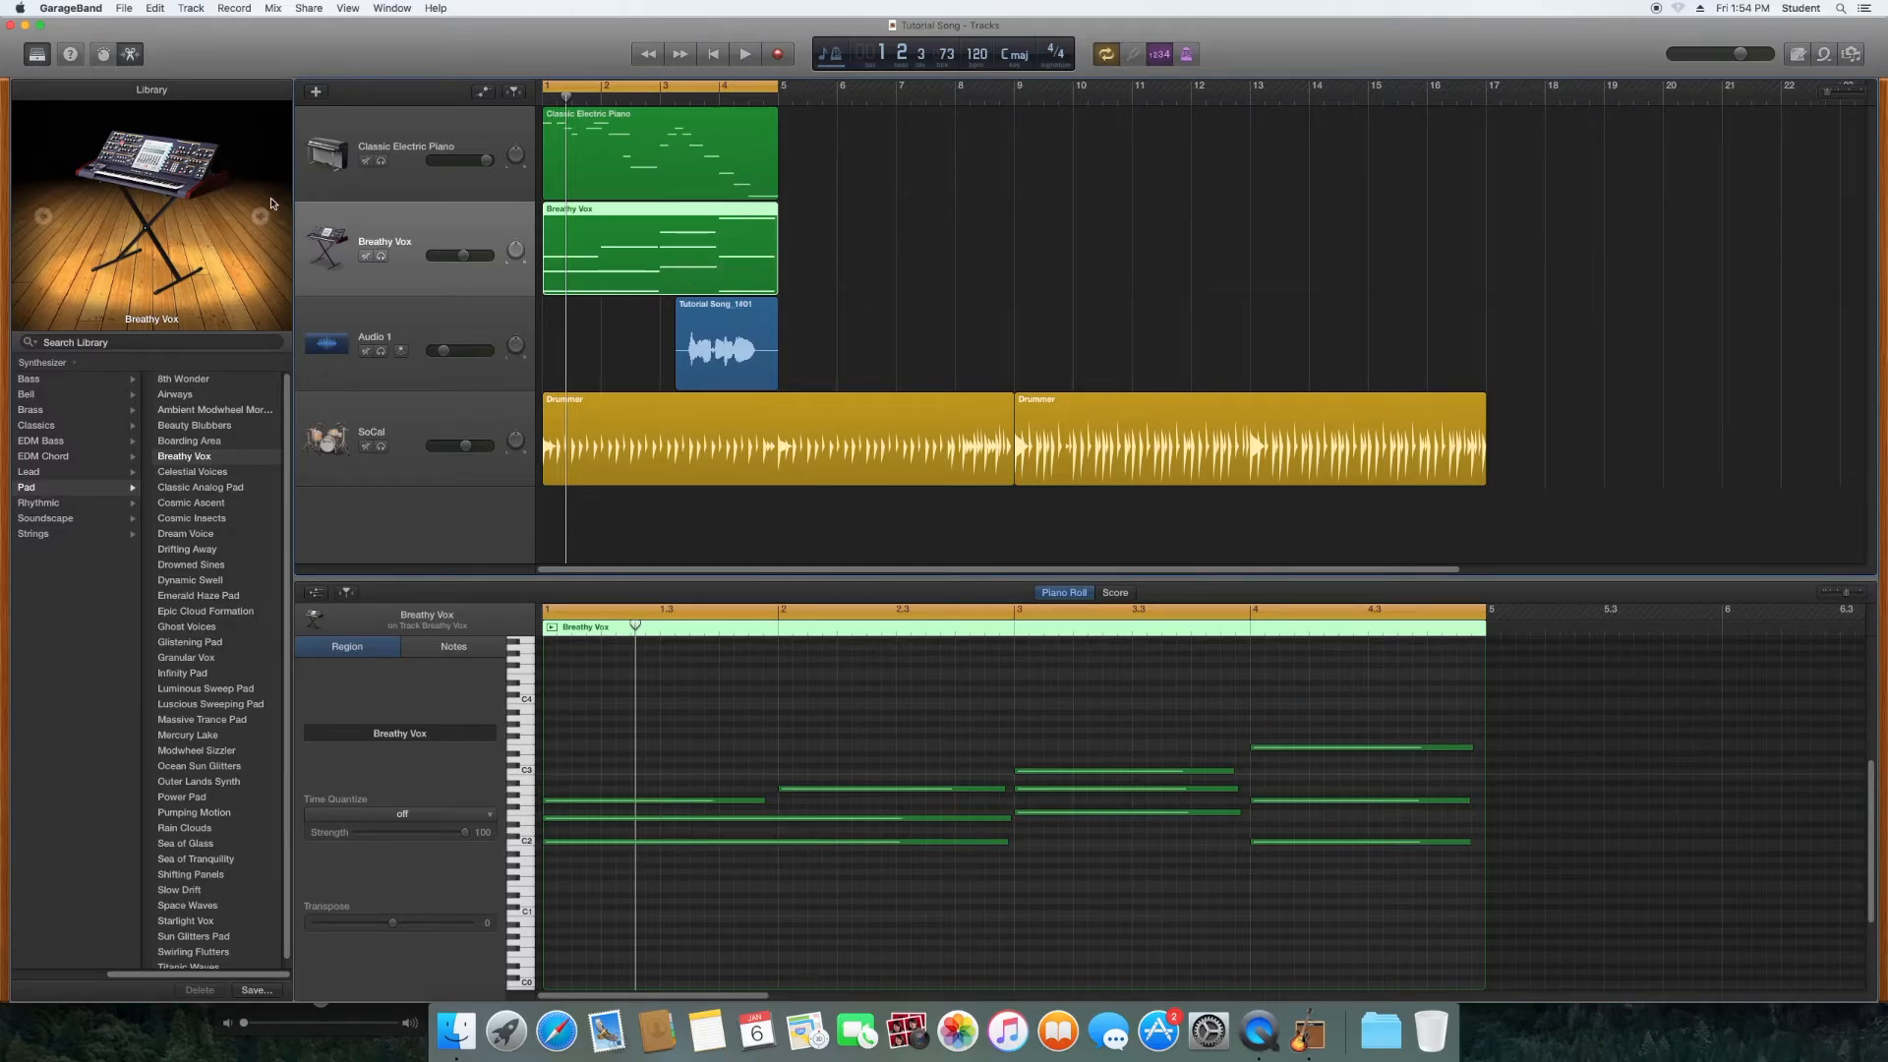
Step: Adjust the Bell, Treble and Tremolo Smart Controls of Classic Electric Piano during playback, and set its volume to +0.3 dB
click(104, 55)
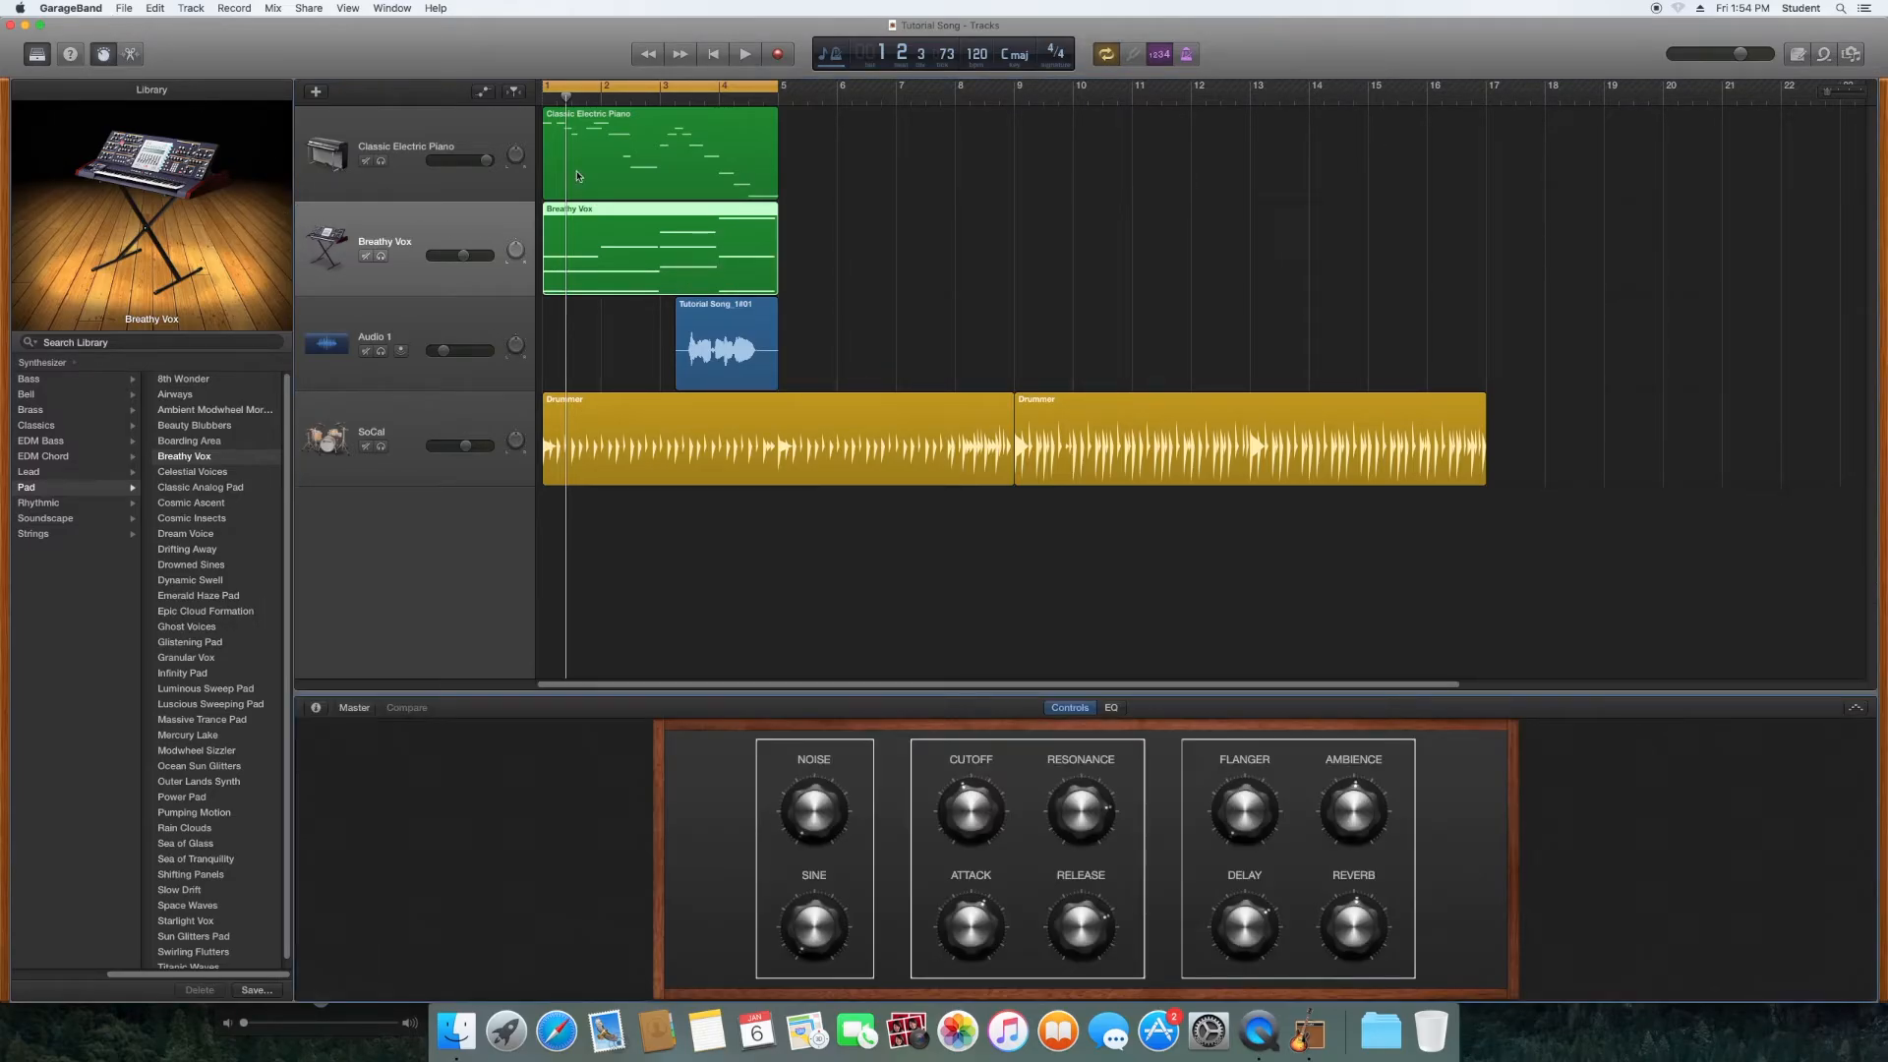
click(403, 138)
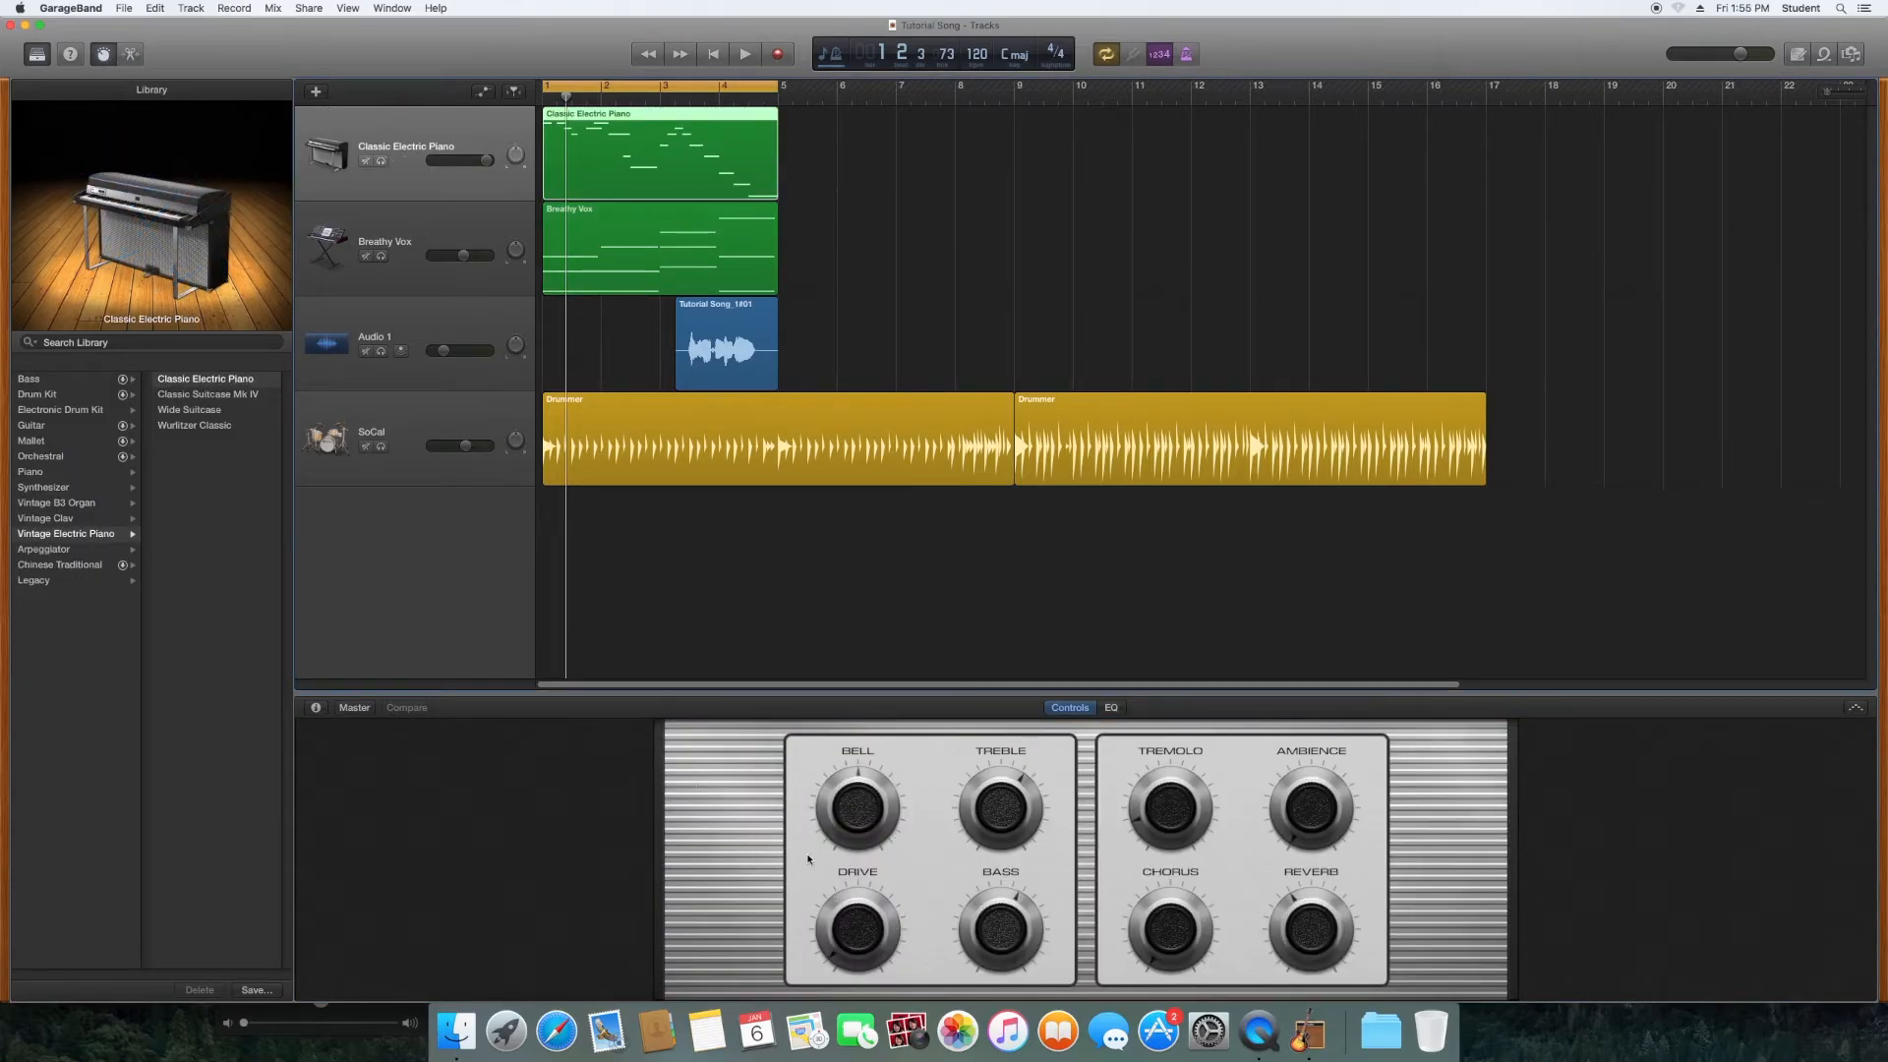
key(space)
drag(861, 778, 885, 837)
drag(1005, 779, 1025, 838)
drag(1135, 798, 1164, 771)
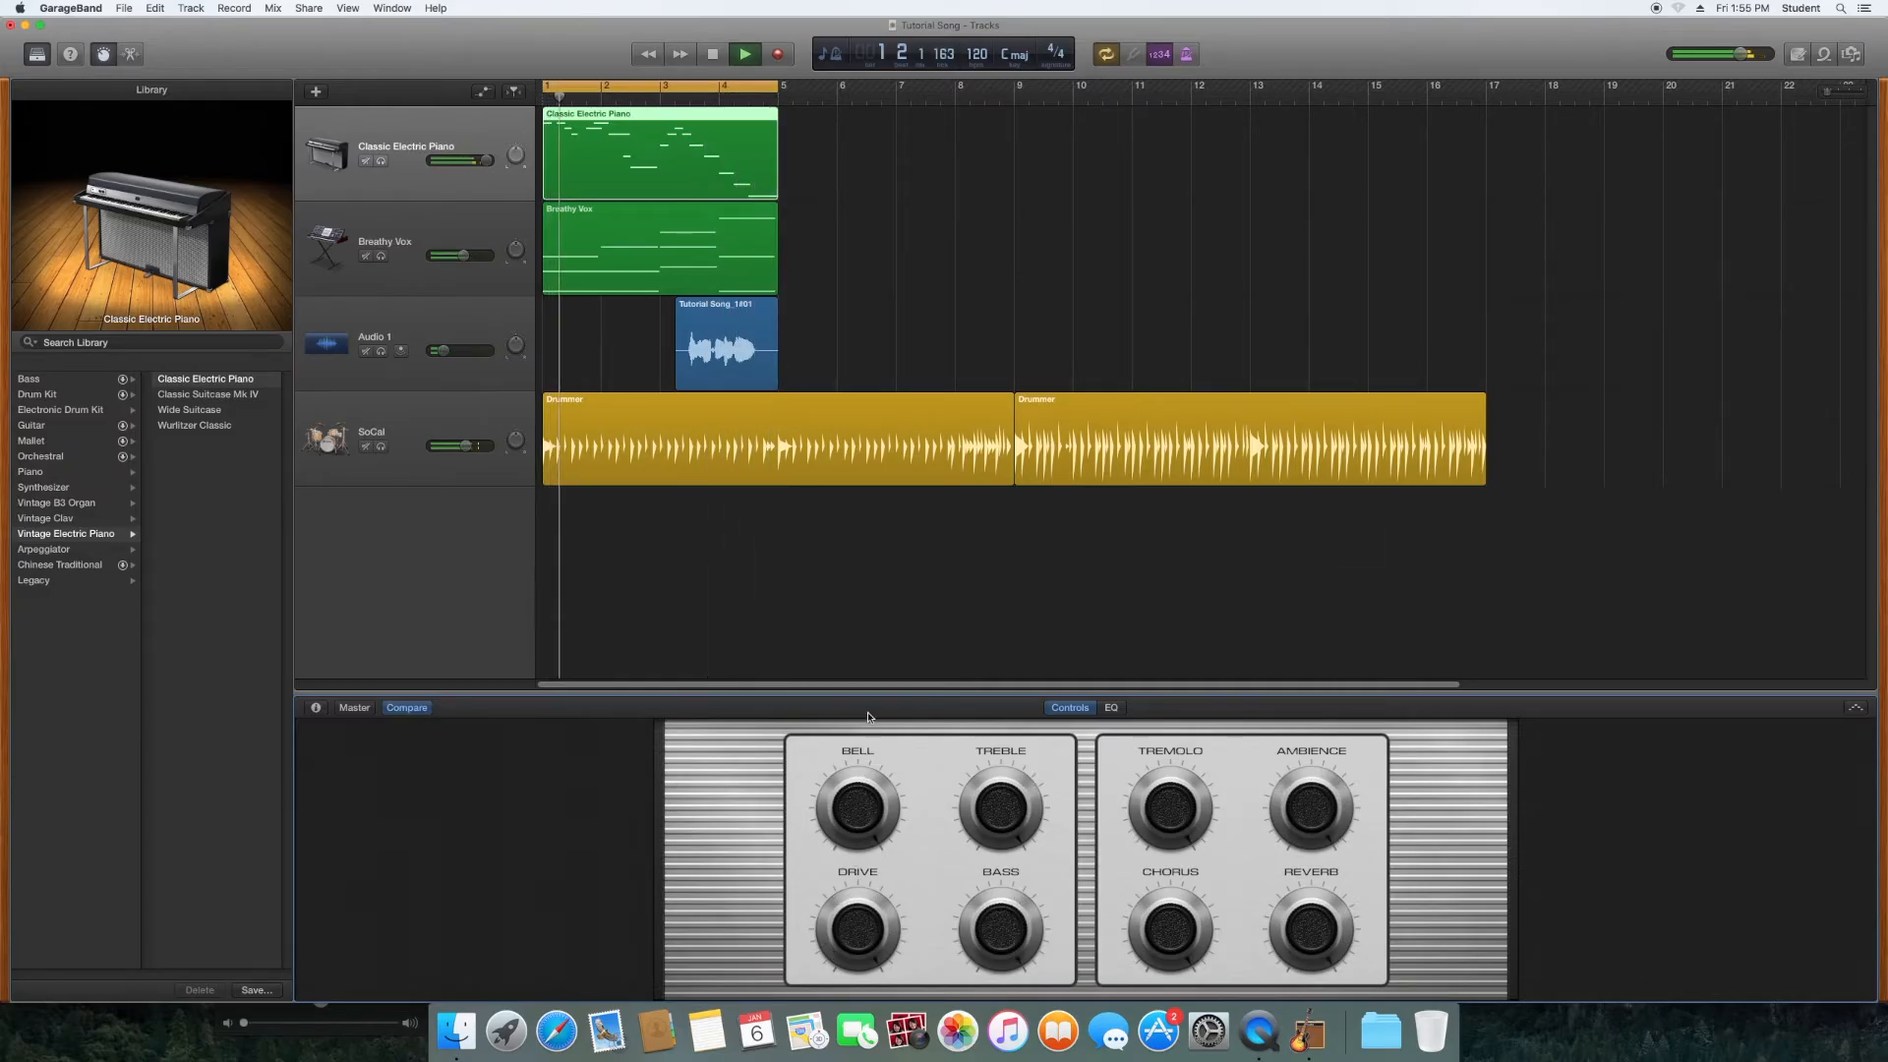
drag(486, 161, 474, 160)
key(space)
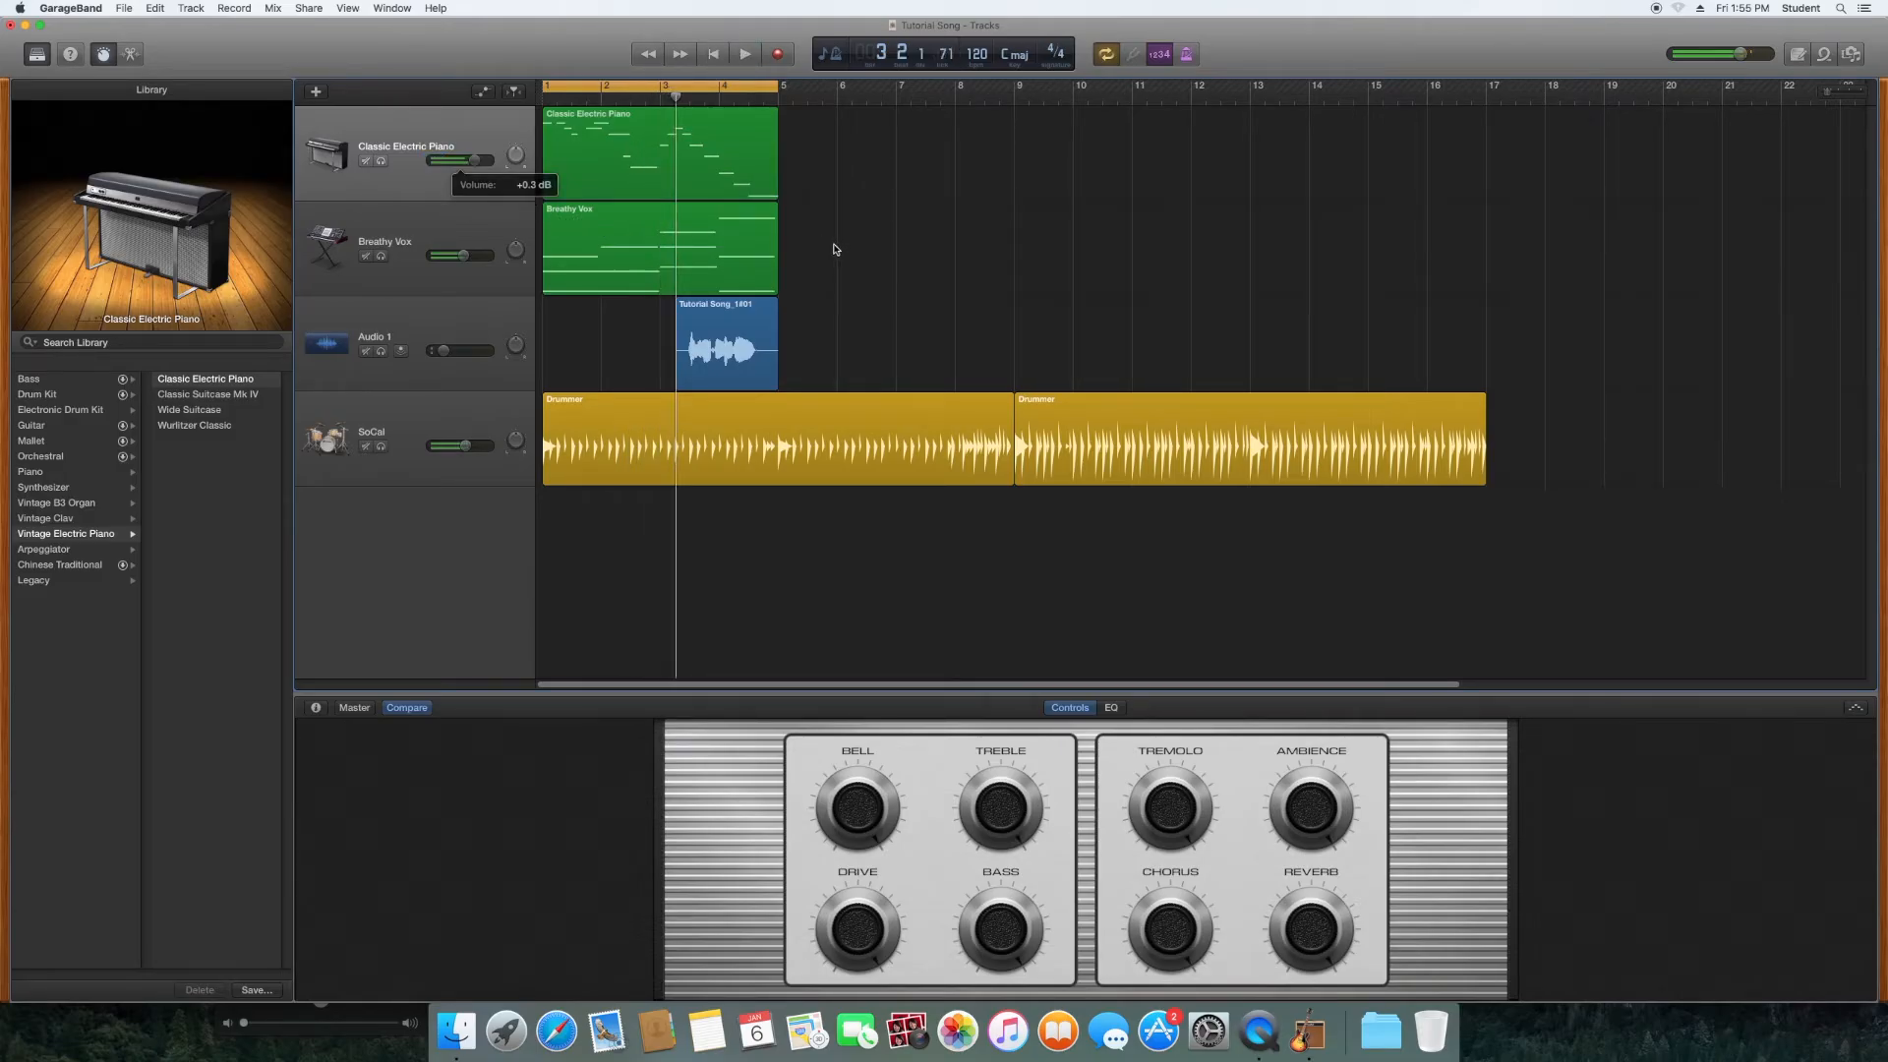
Step: Look over the Smart Controls of Breathy Vox and Audio 1, and adjust the SoCal drum mix during playback
click(479, 222)
click(456, 315)
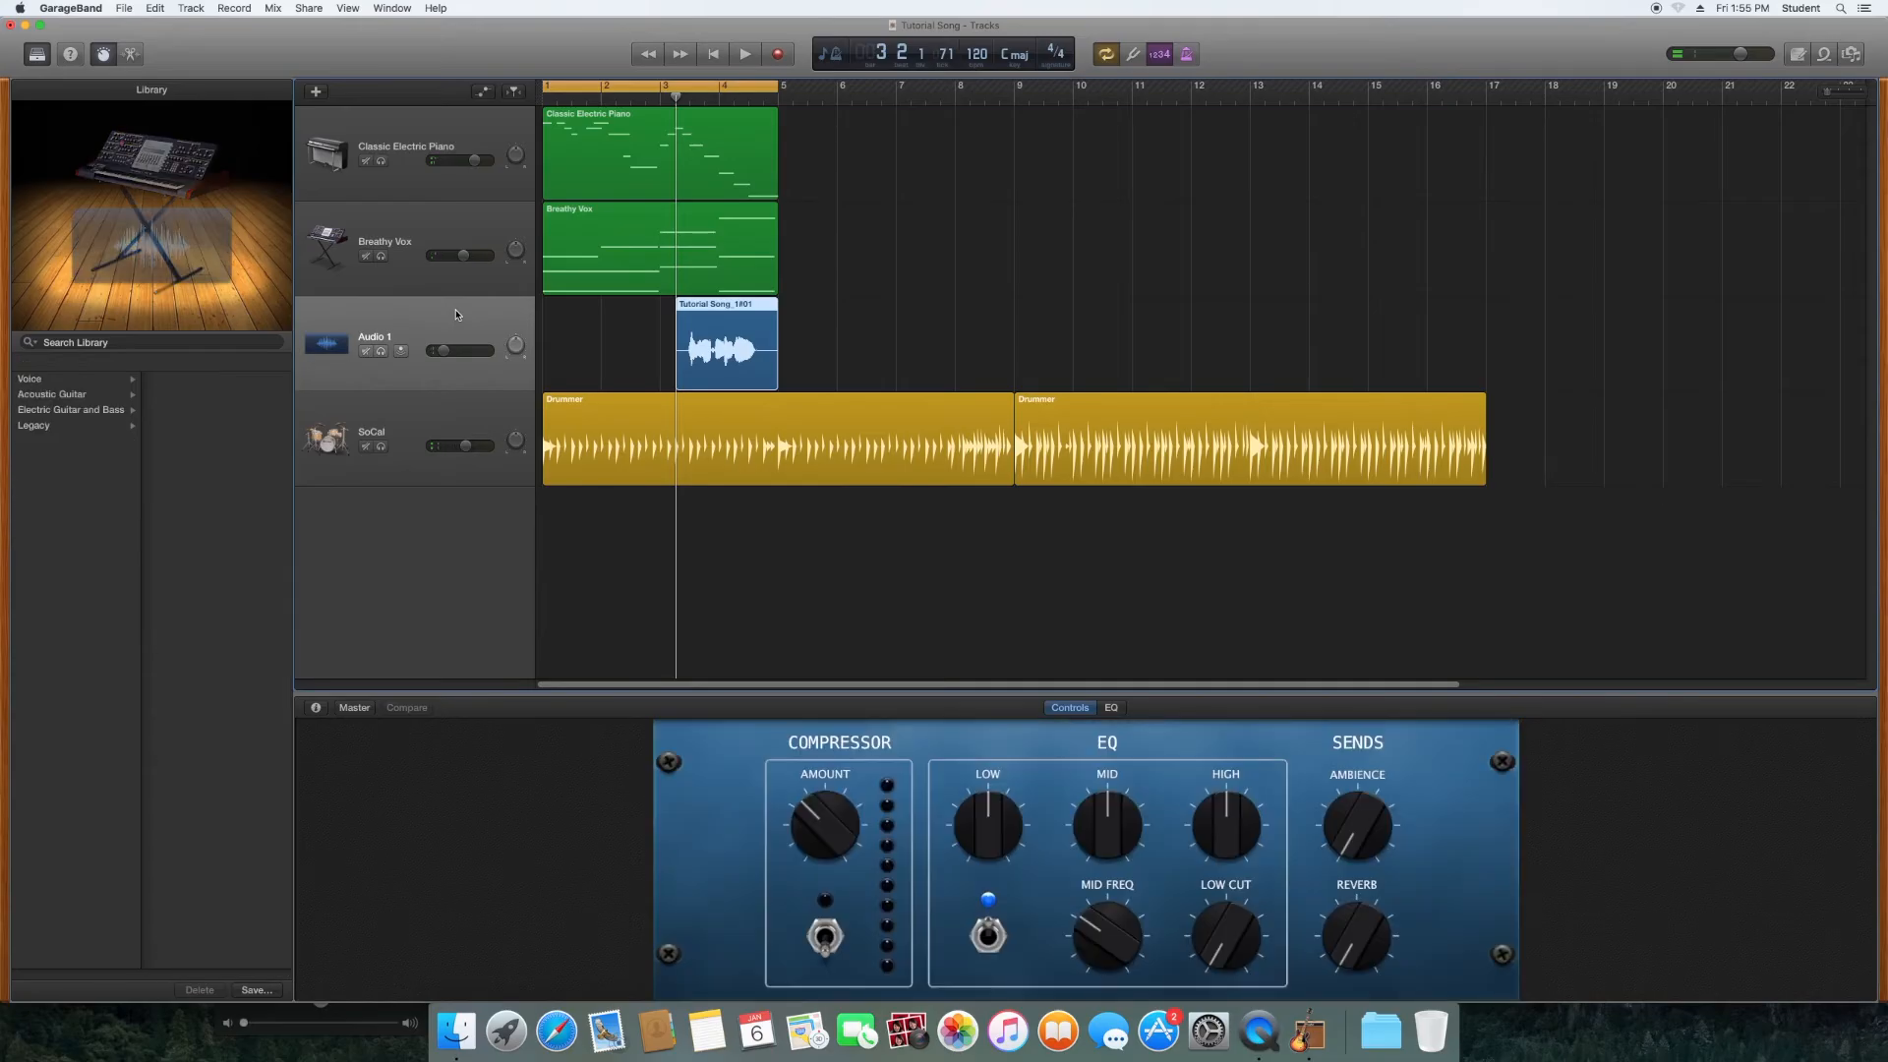
click(435, 236)
click(391, 405)
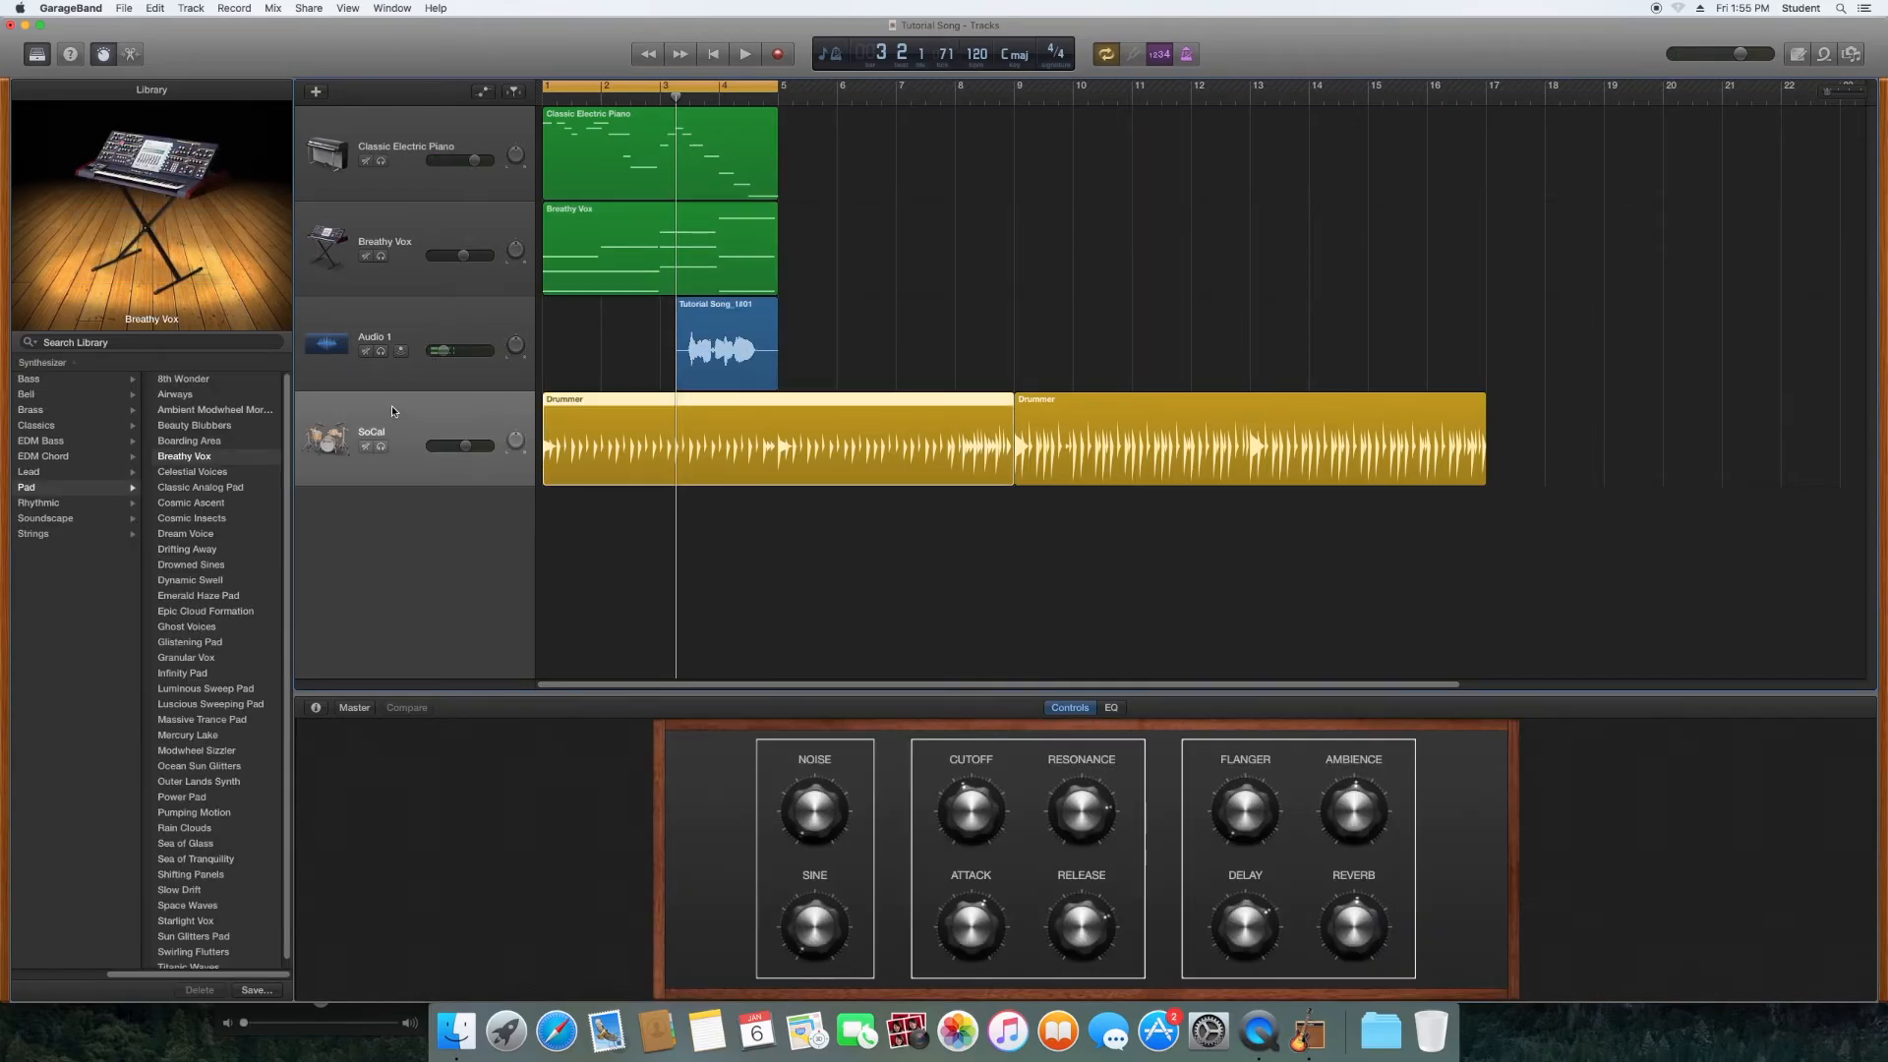
click(792, 812)
key(space)
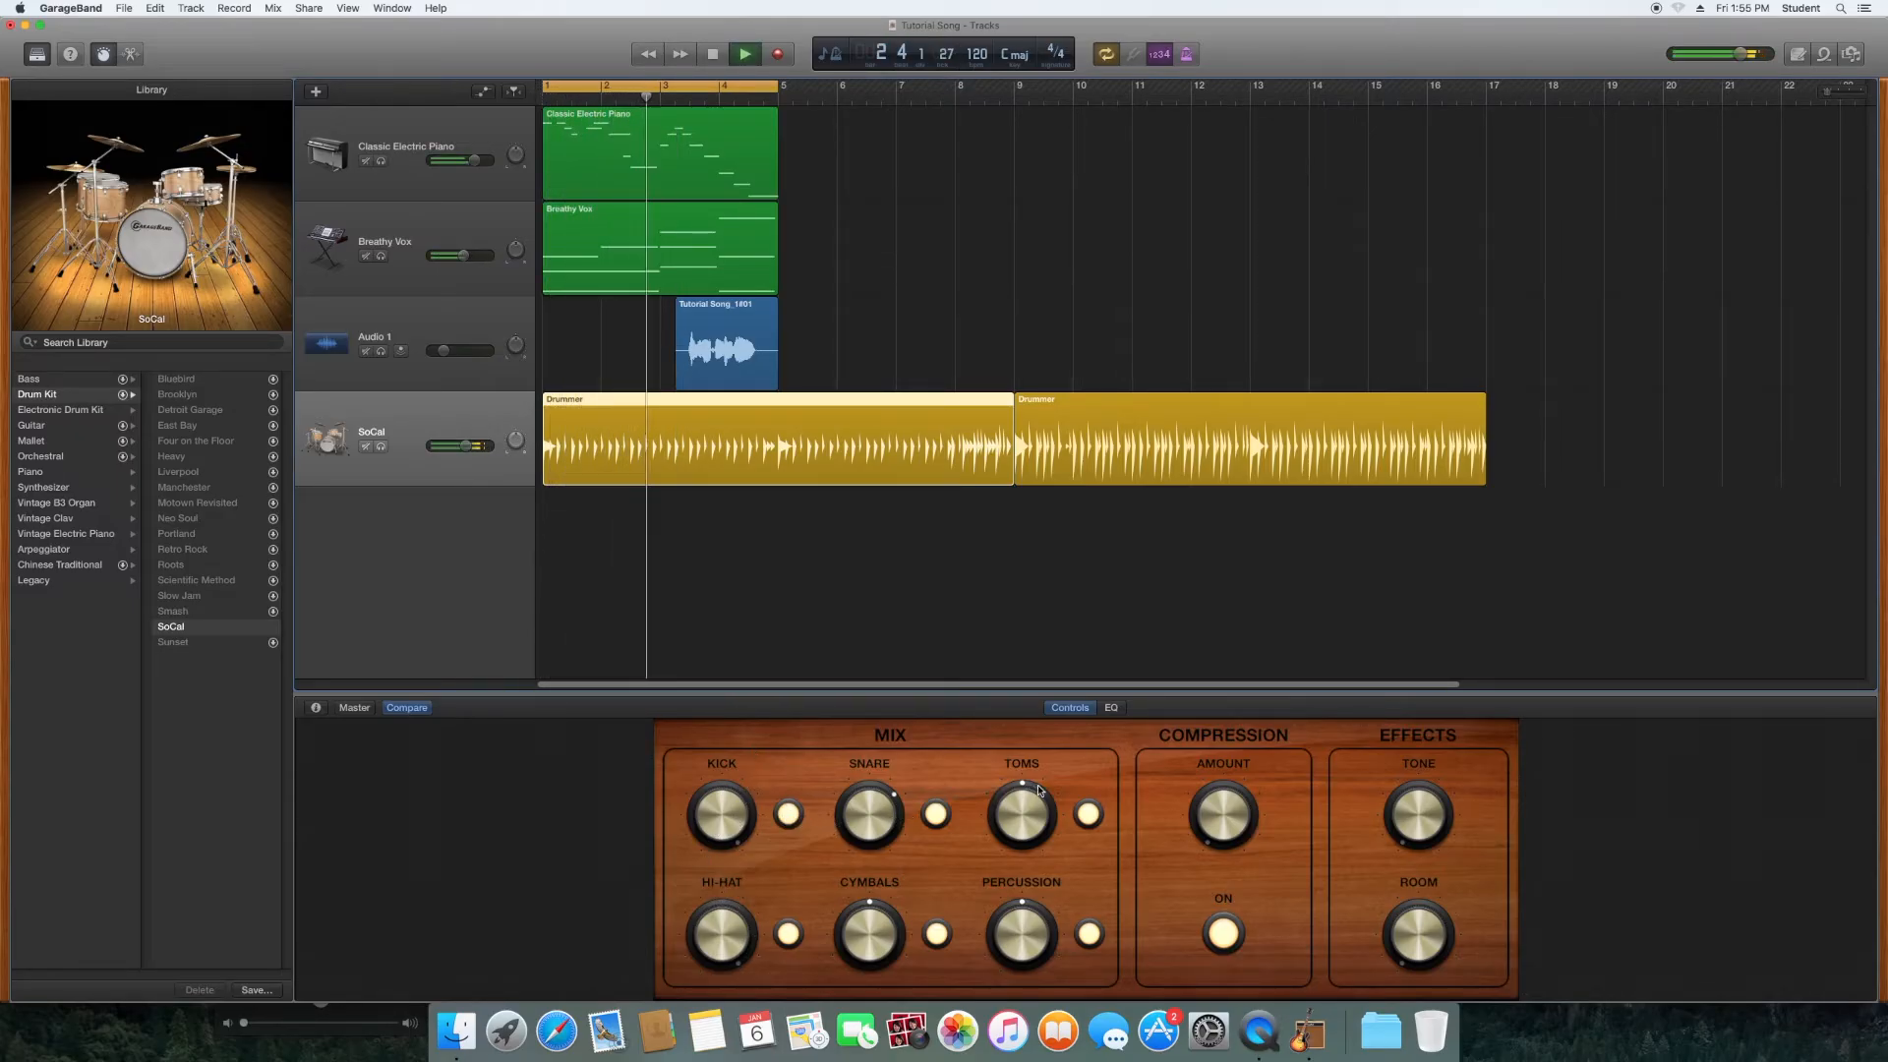
Step: Raise the Noise and Sine Smart Controls of Breathy Vox during playback, and stop the song
click(451, 231)
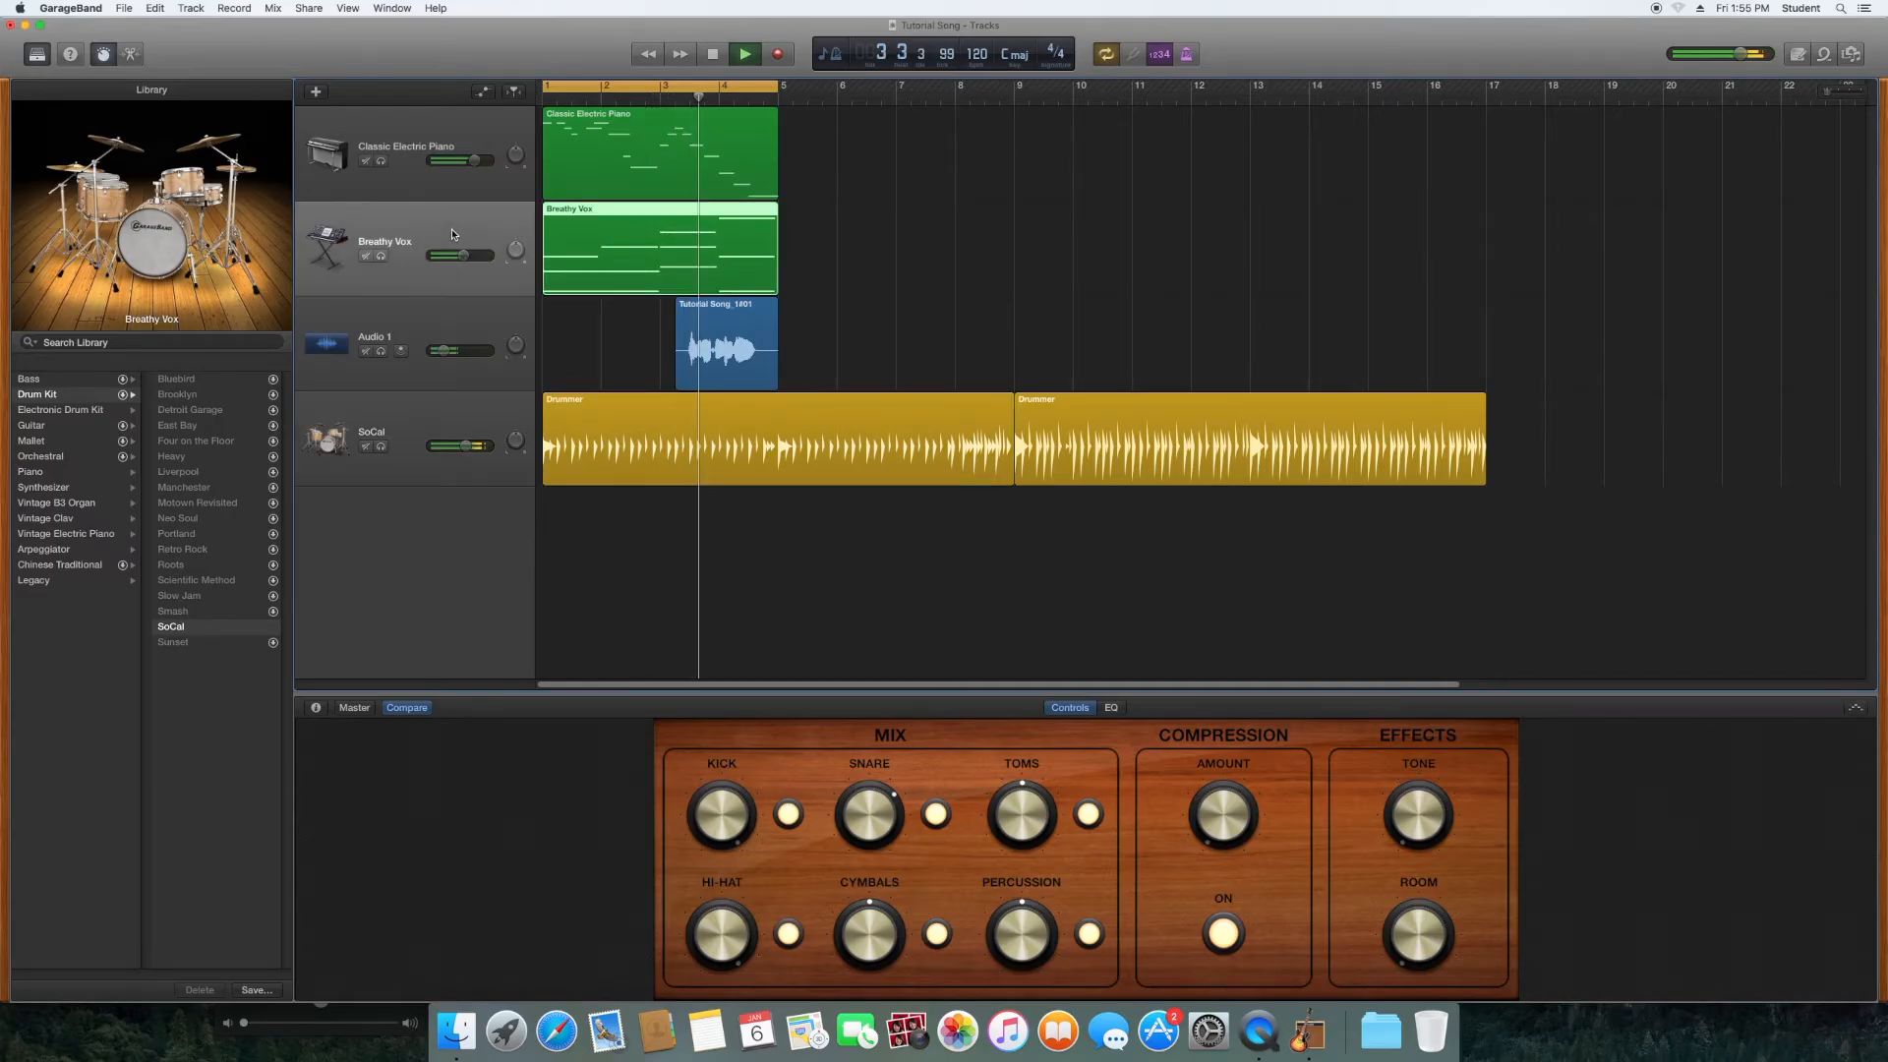
drag(824, 802, 839, 503)
drag(820, 932, 863, 620)
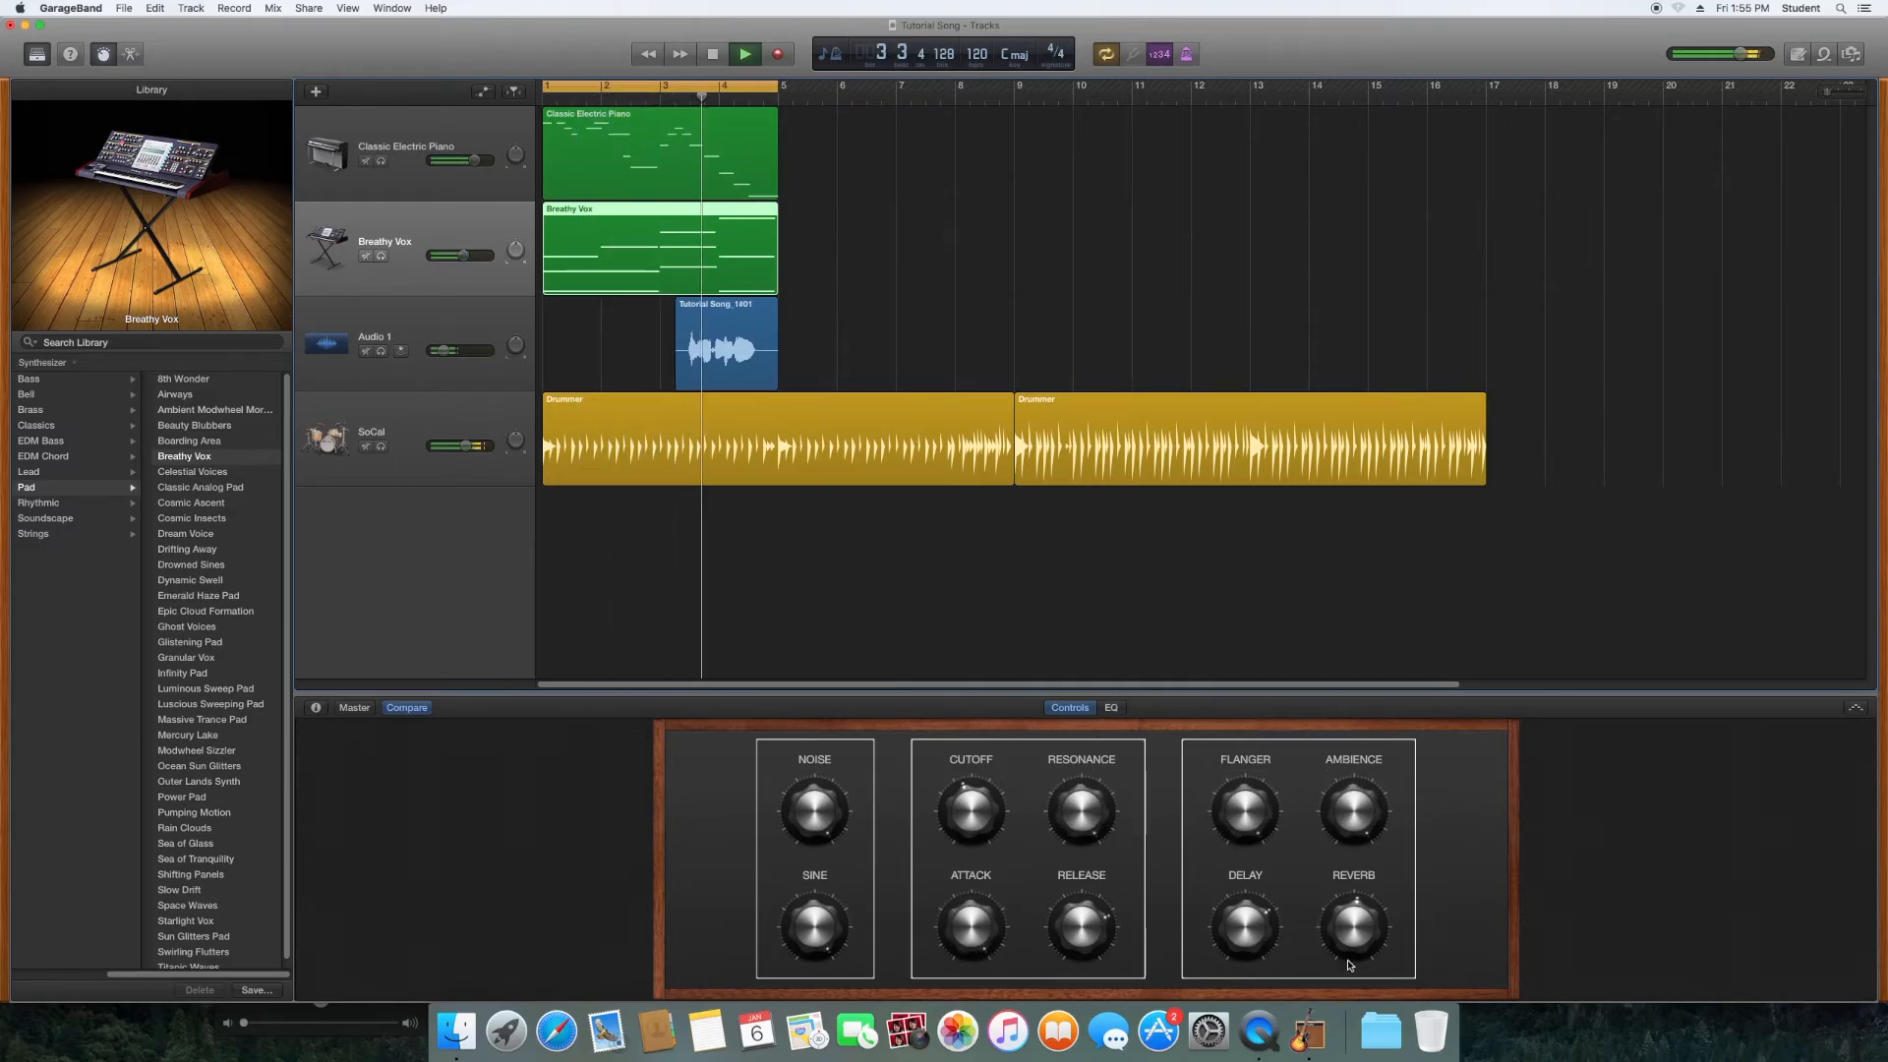
key(space)
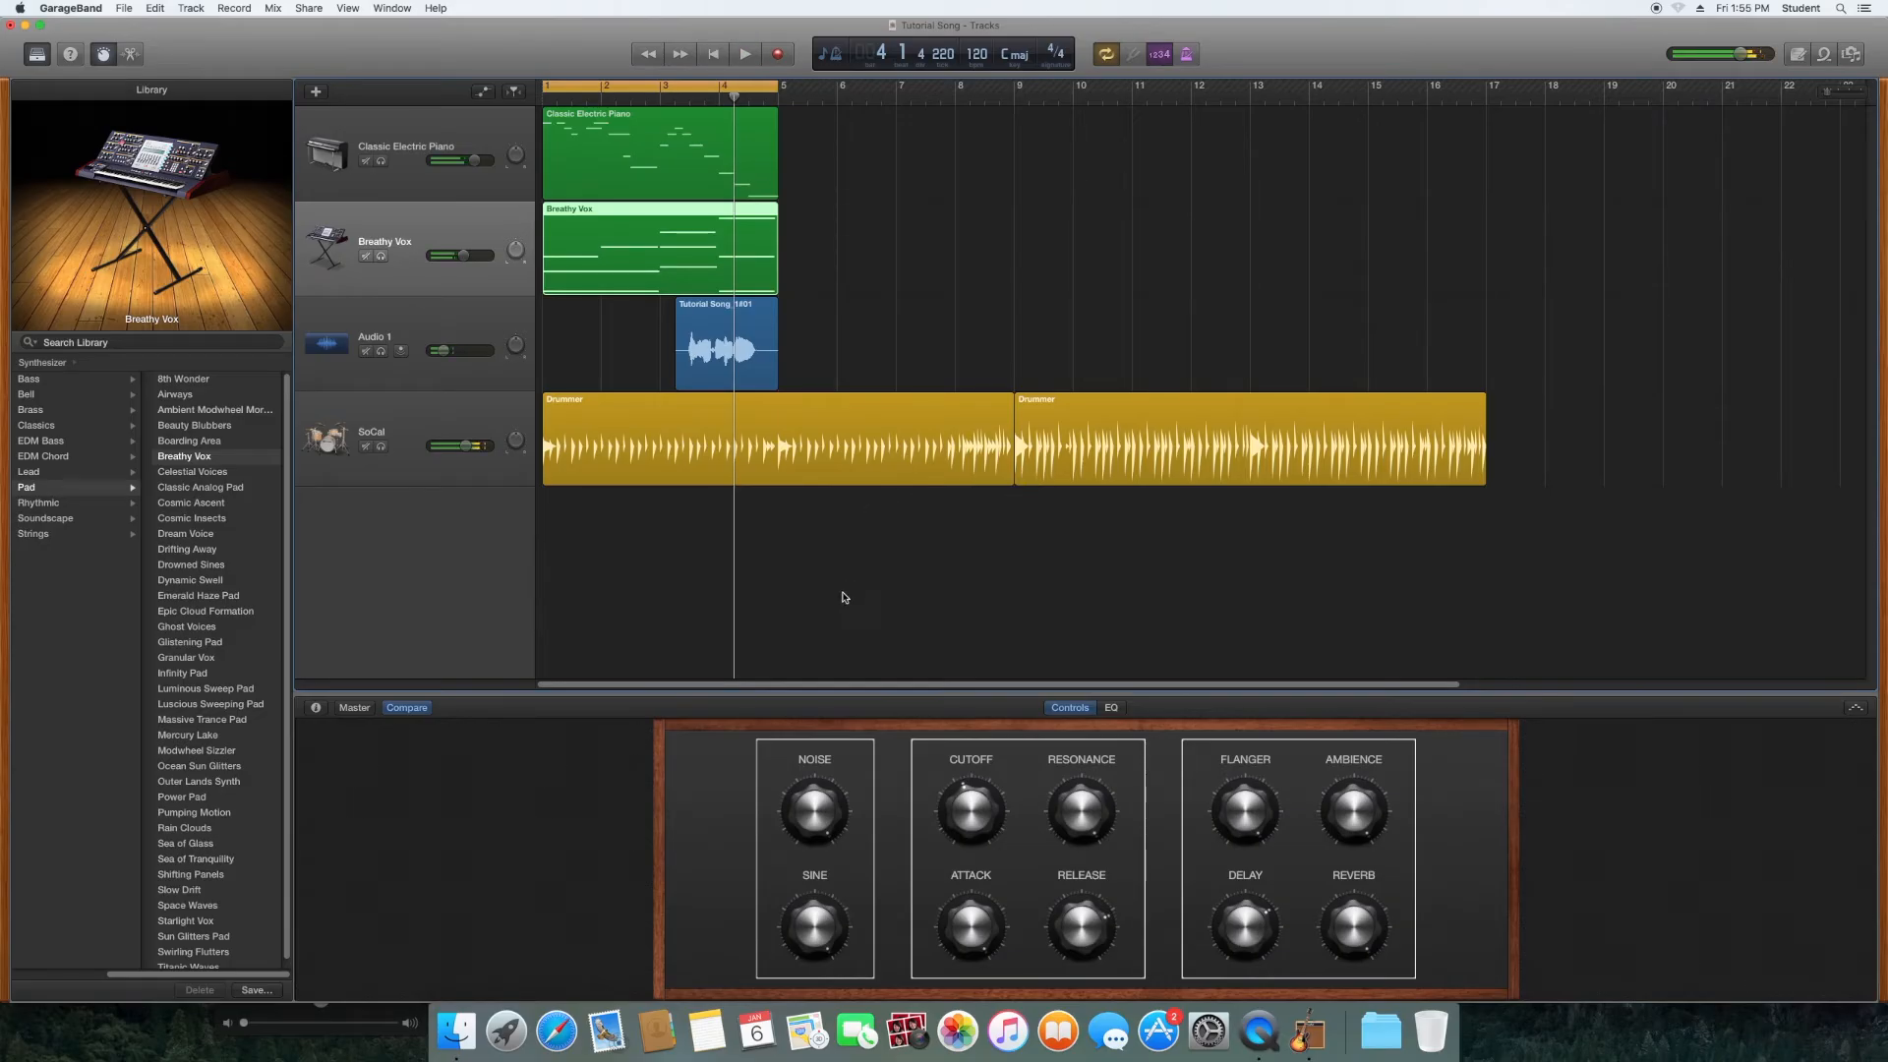
click(849, 582)
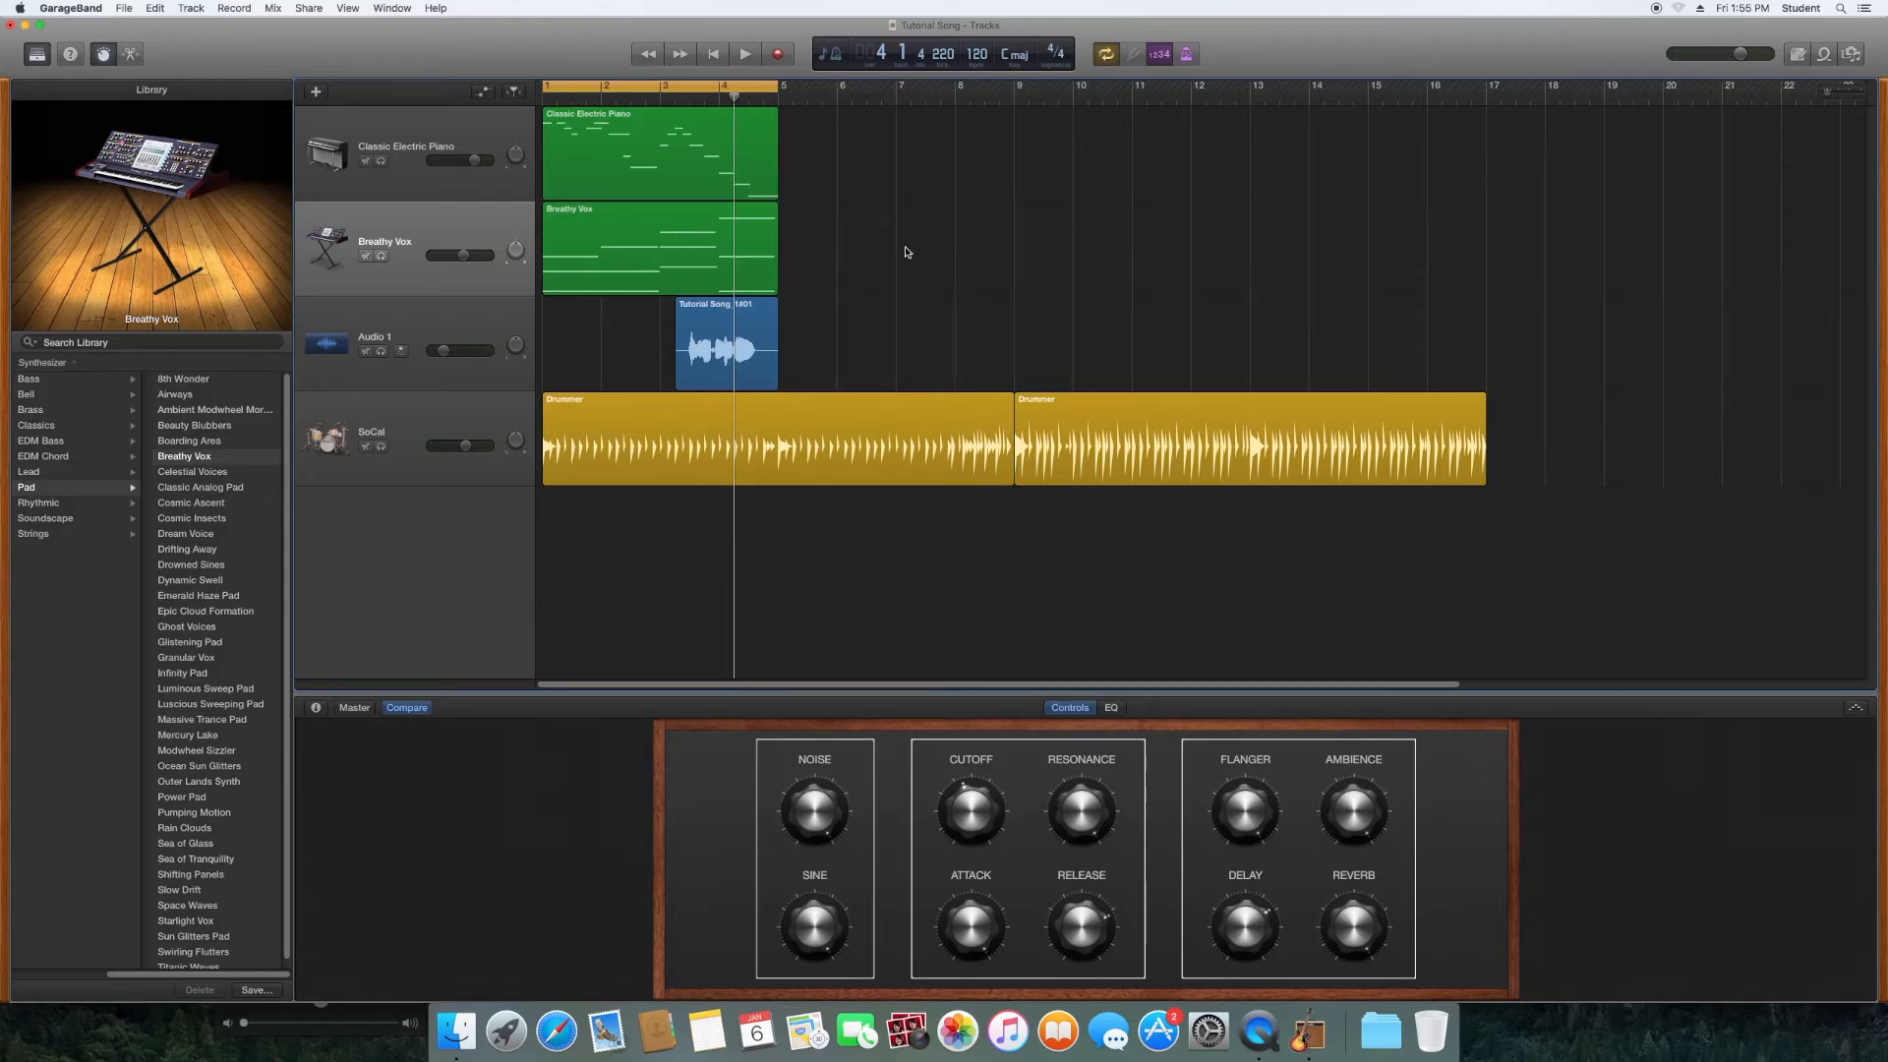
Step: Export the song to the Desktop as an uncompressed 24-bit AIFF file under the suggested name
click(310, 10)
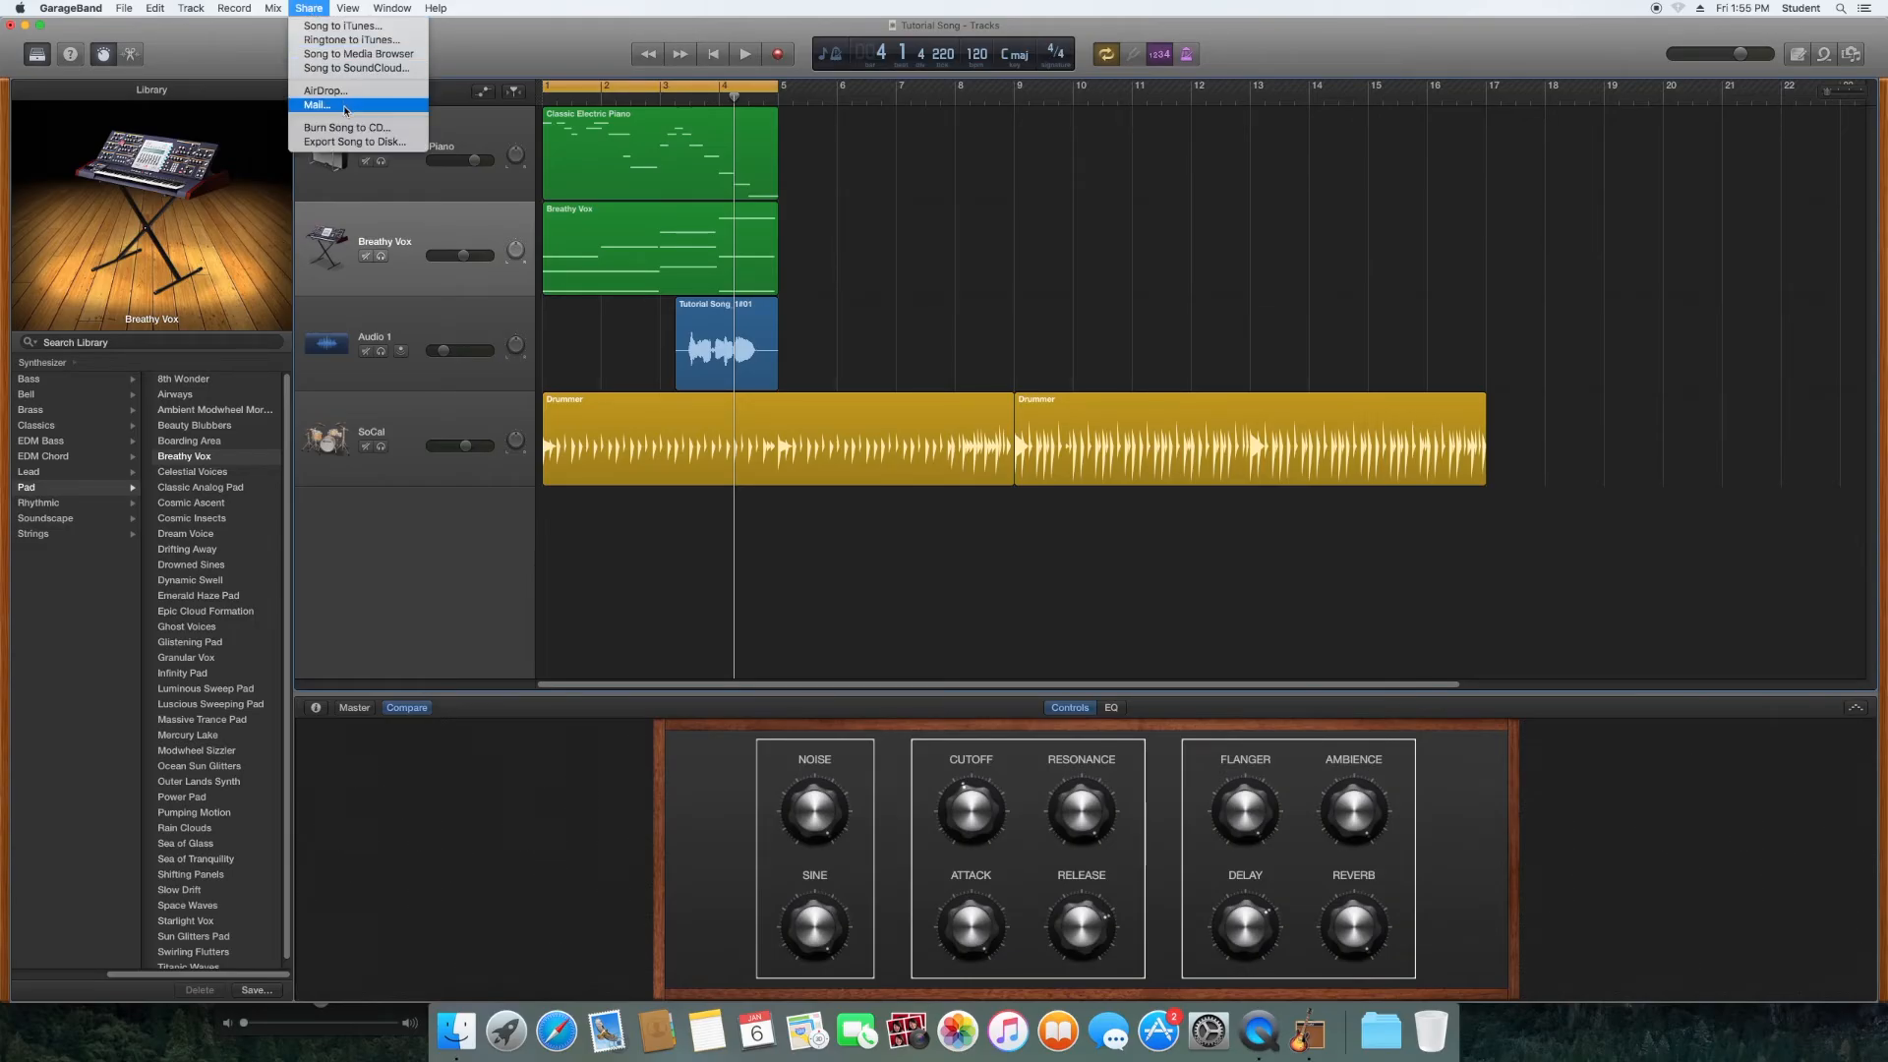
click(354, 142)
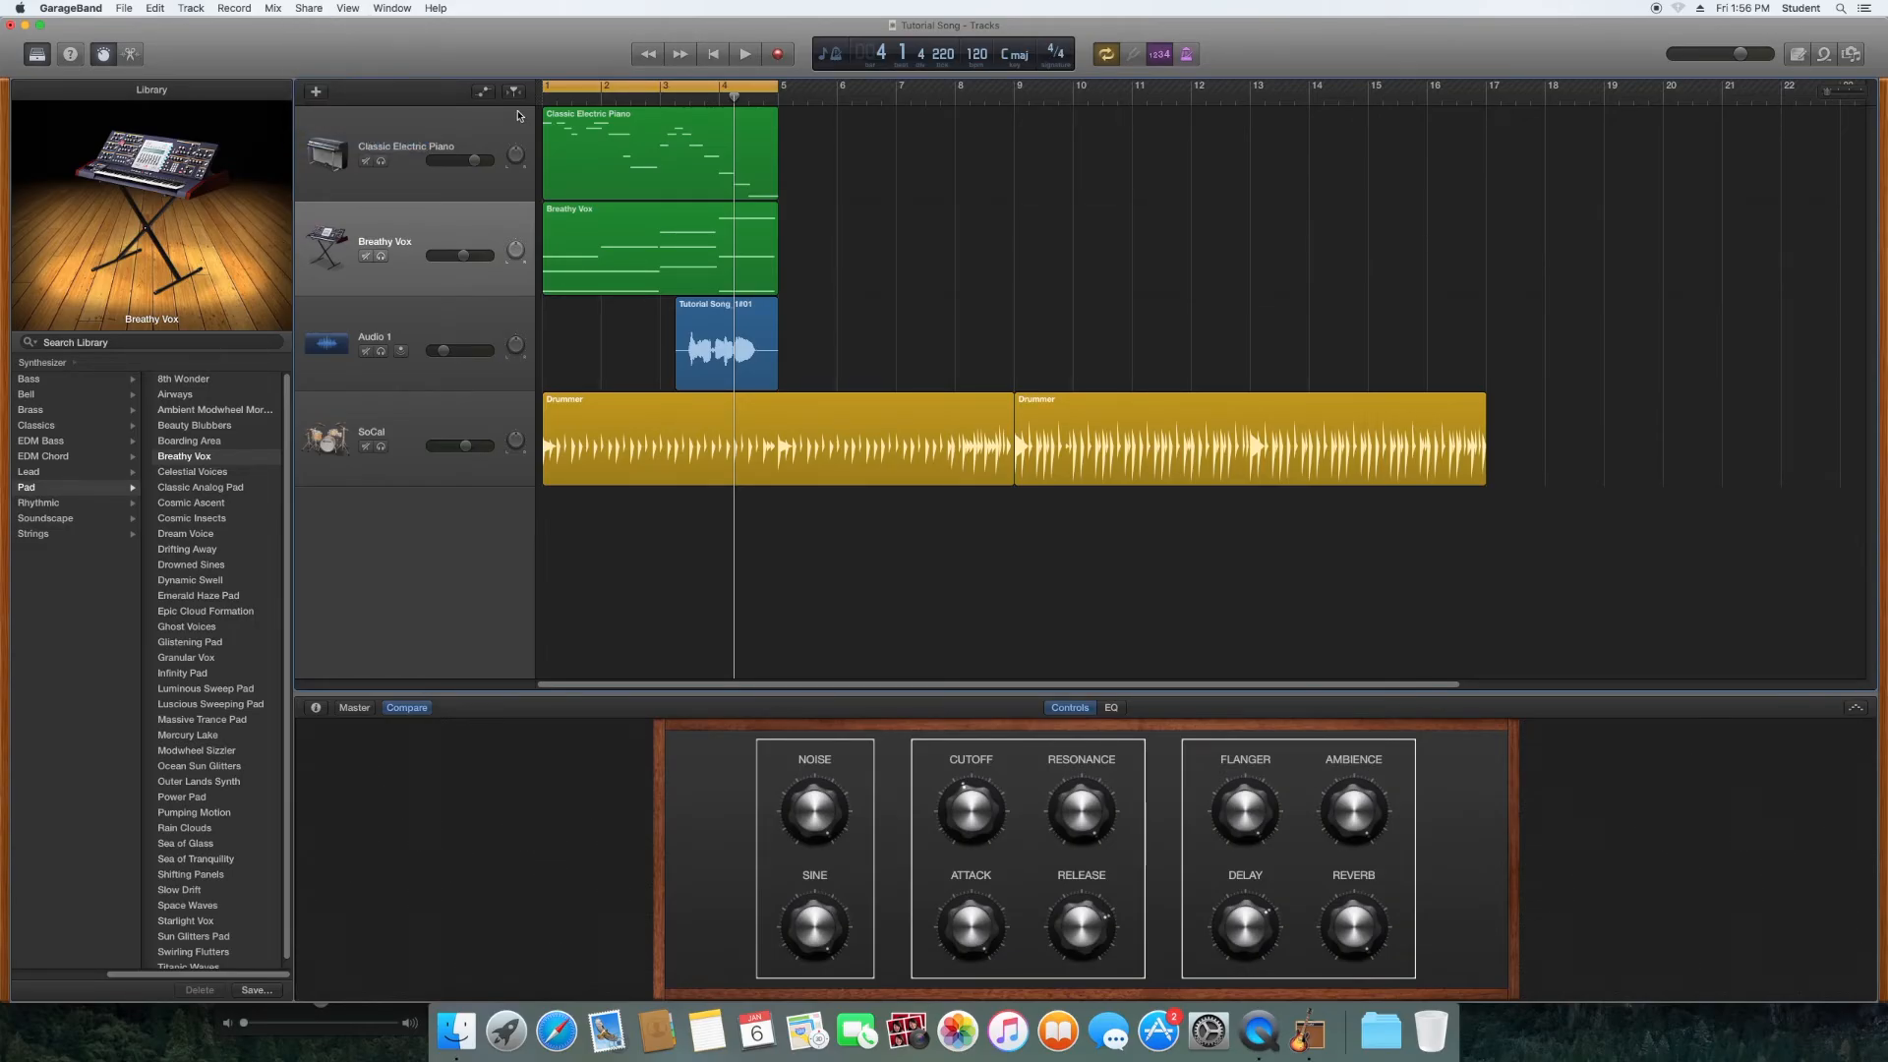
click(948, 335)
click(925, 355)
click(929, 372)
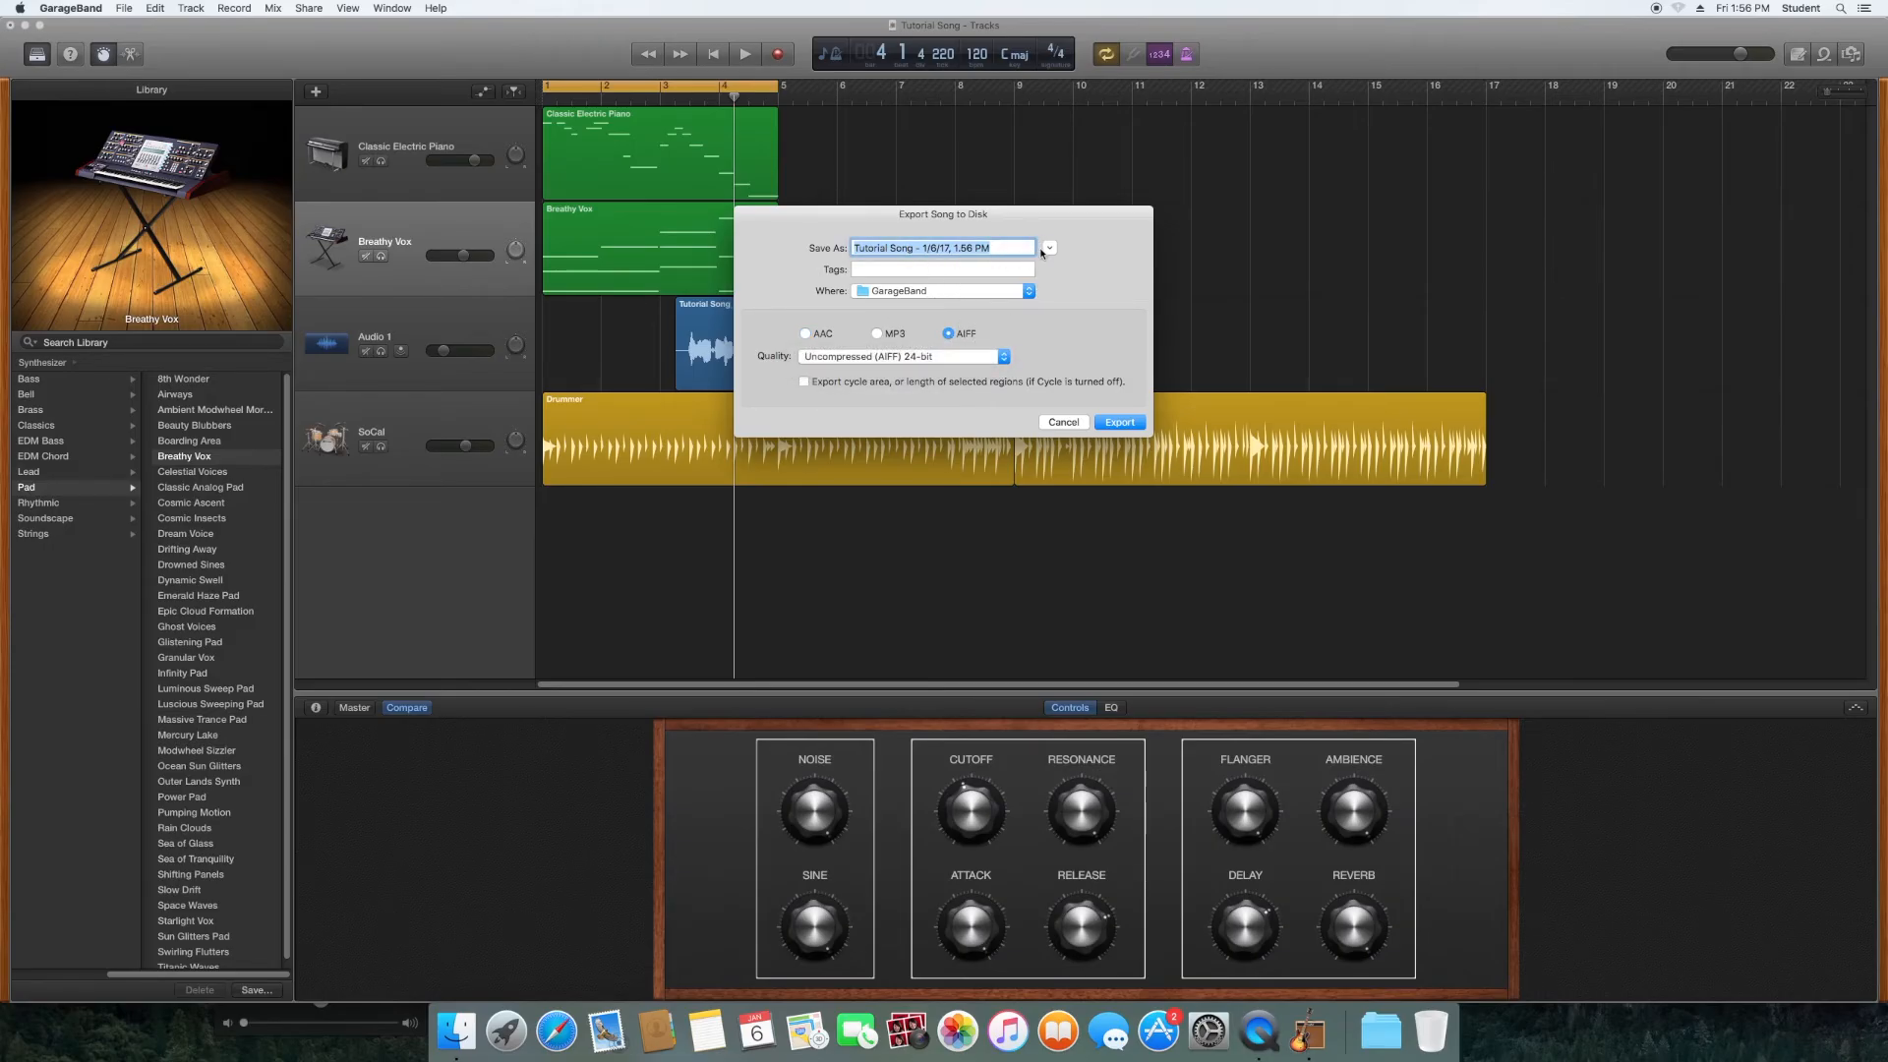
click(1044, 251)
click(1079, 497)
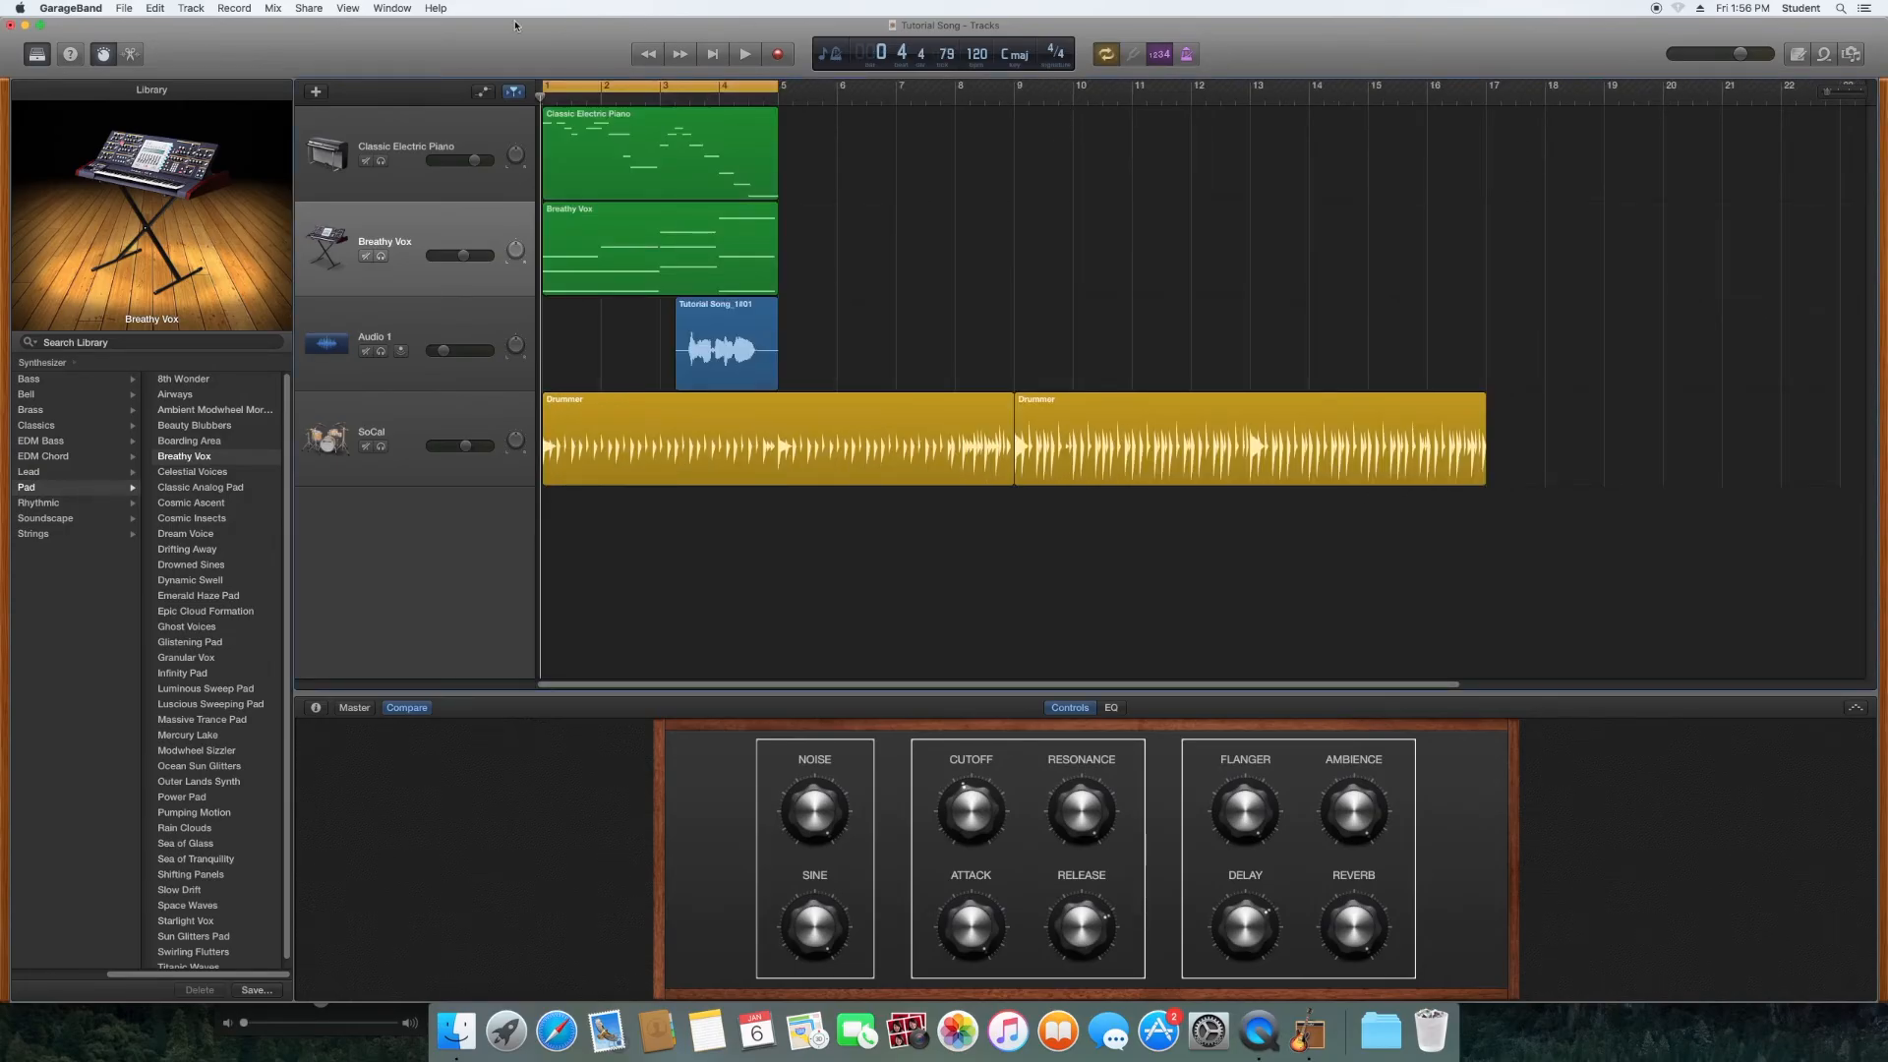
Step: Move the end-of-project marker back to bar 5, where the piano, chord and vocal regions end
drag(1435, 683, 1834, 685)
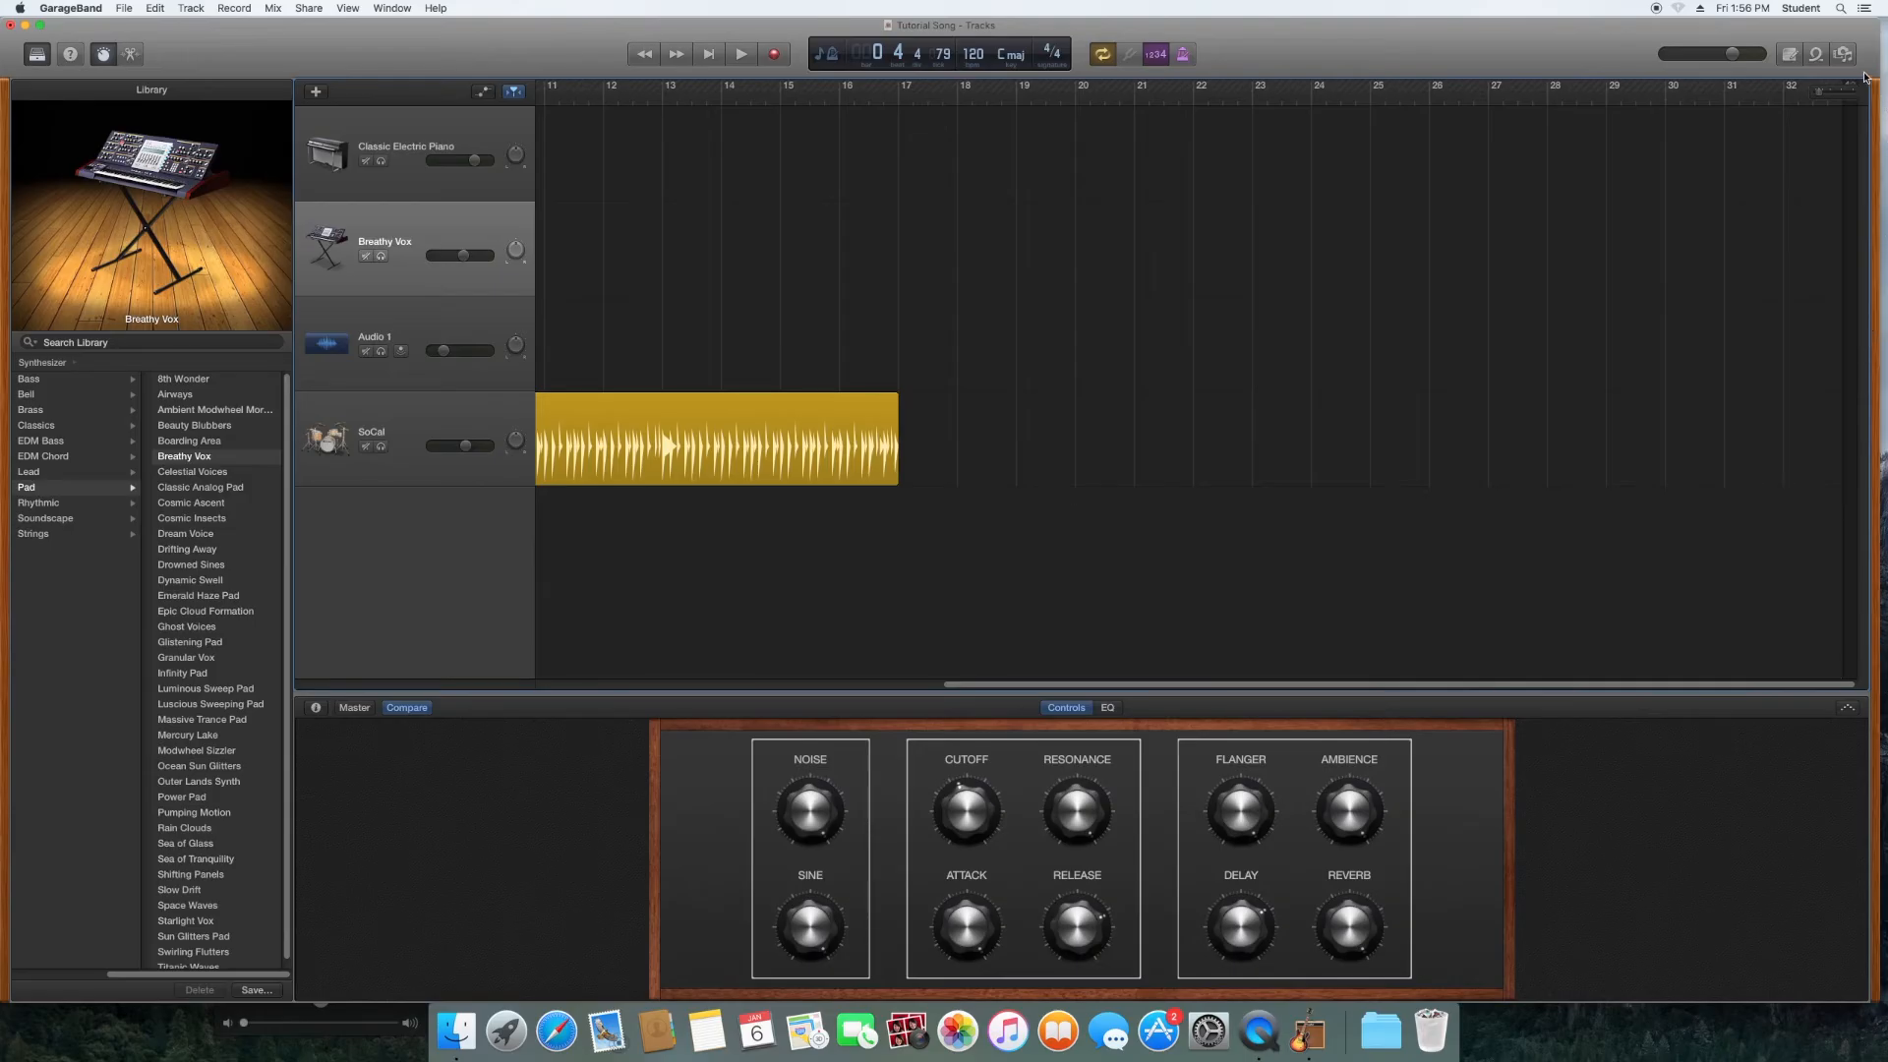
drag(1848, 85, 800, 148)
drag(1391, 95, 780, 110)
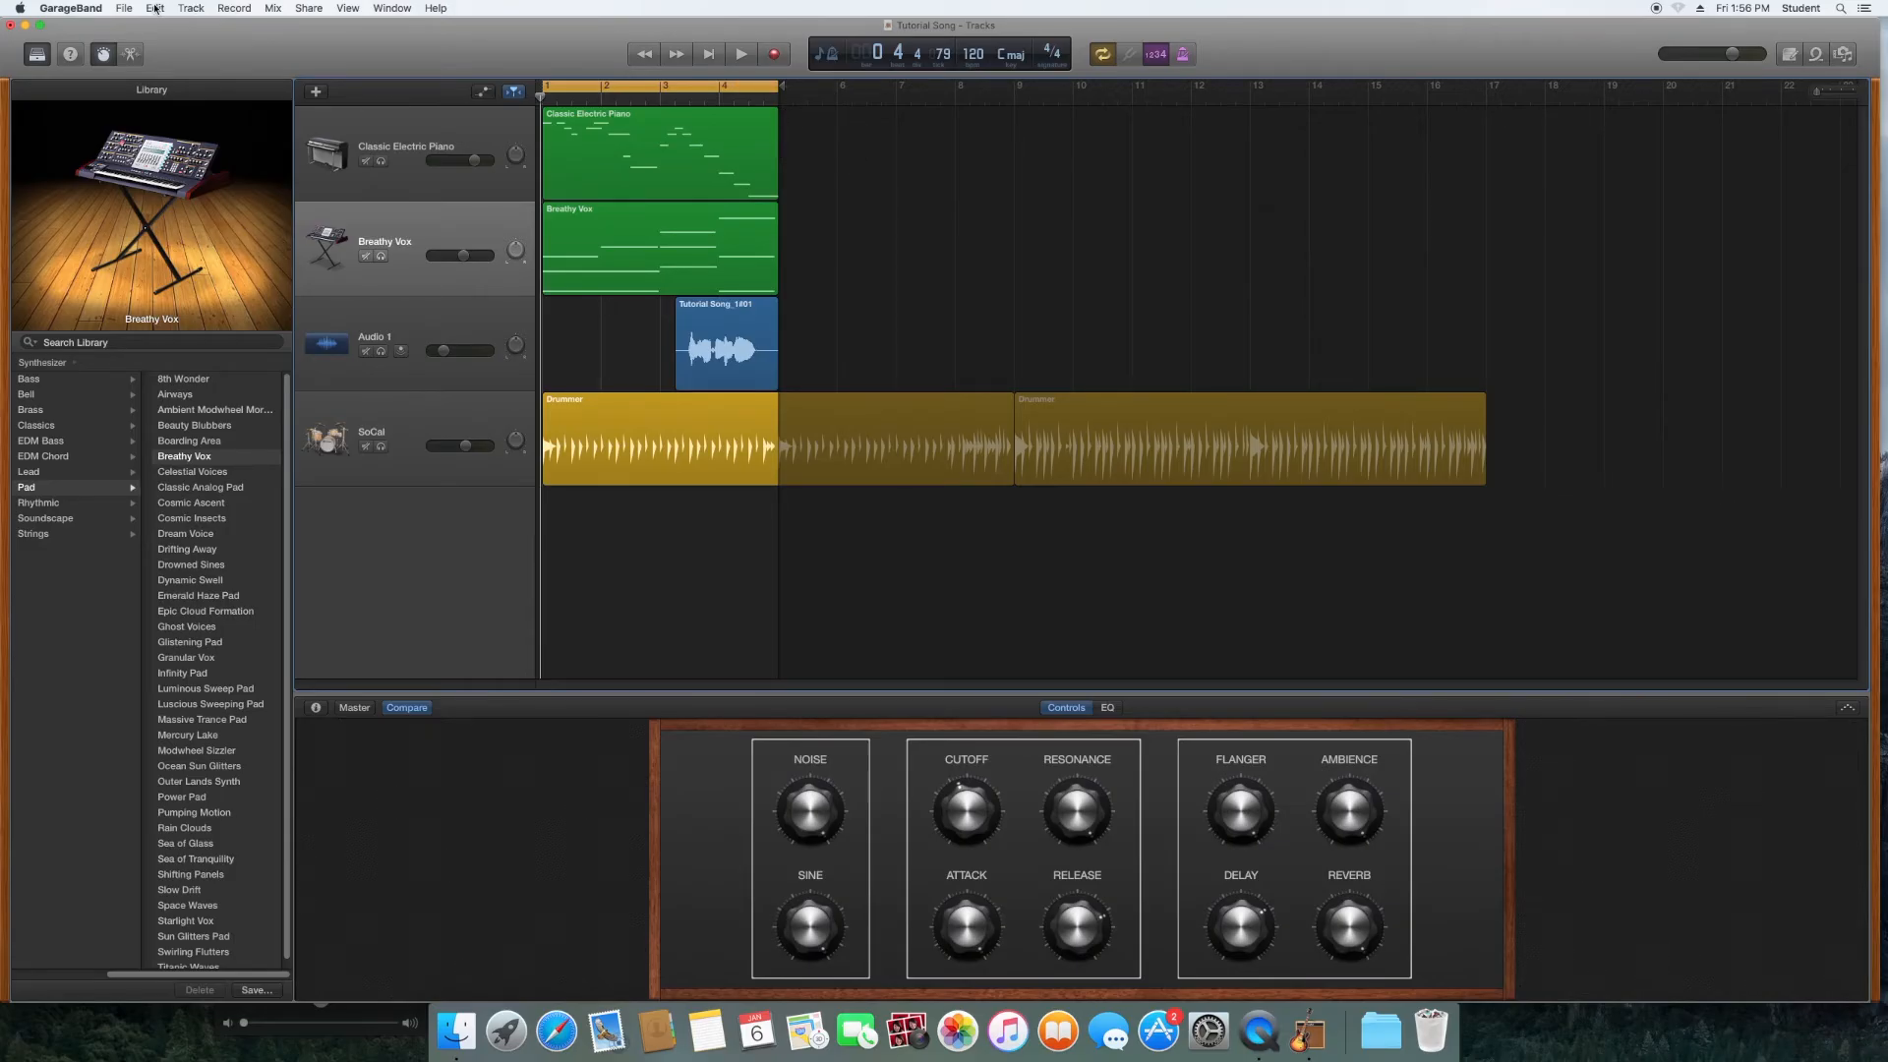
Step: Export the shortened song to the Desktop as an AIFF with "VERSION 2" added to its name, and close the project with its changes saved
click(309, 9)
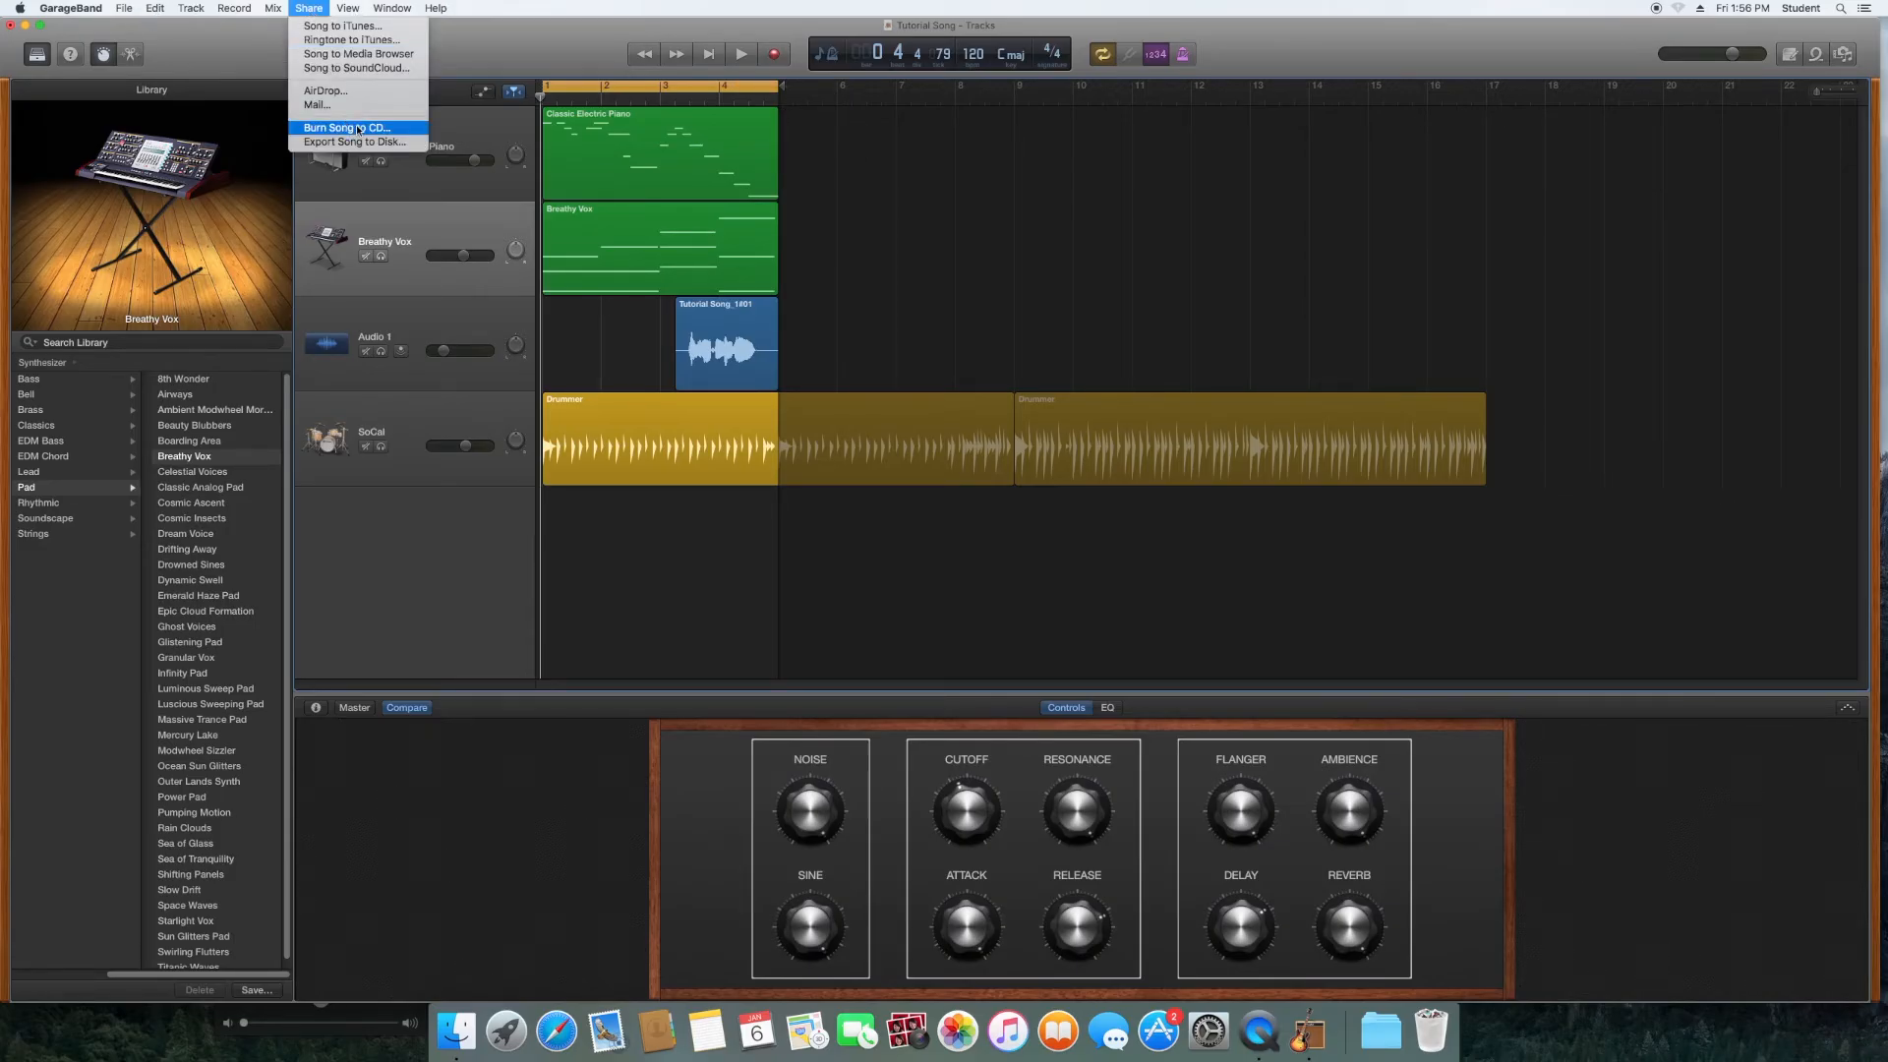
click(391, 142)
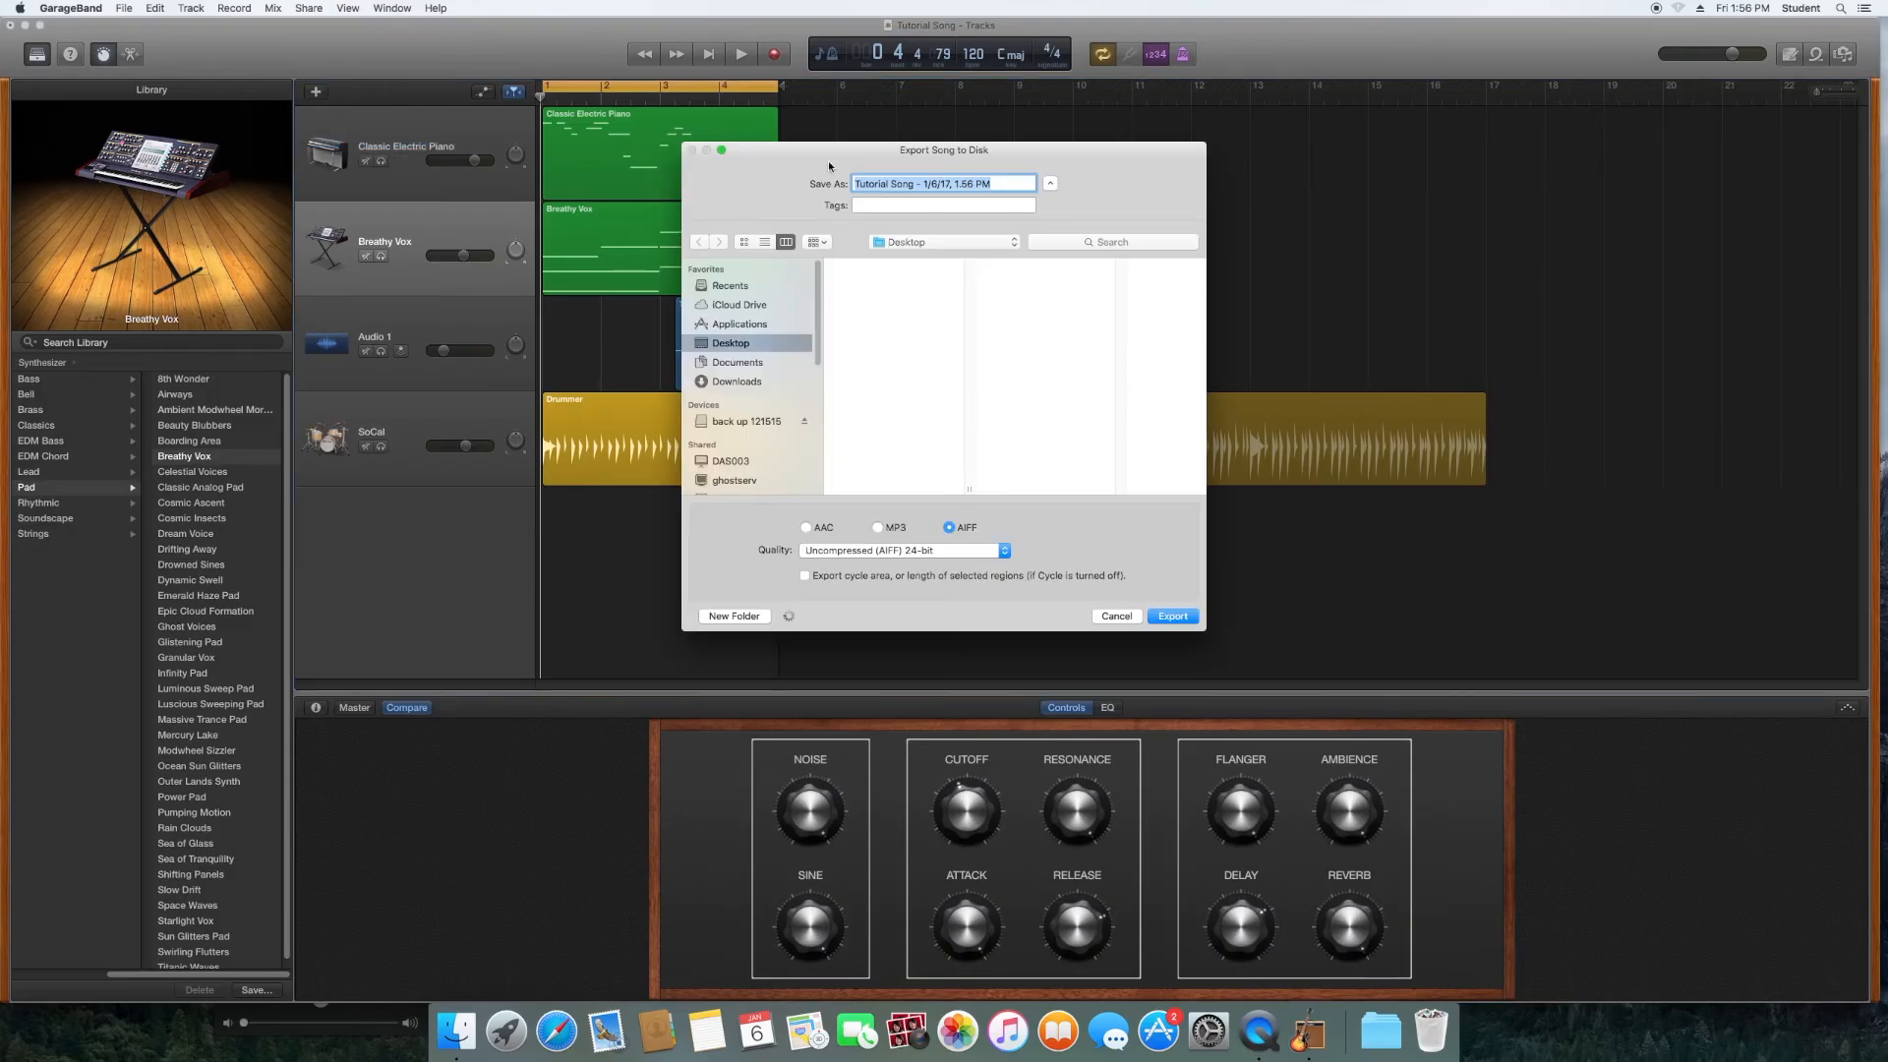
click(996, 184)
text(VERSION 2)
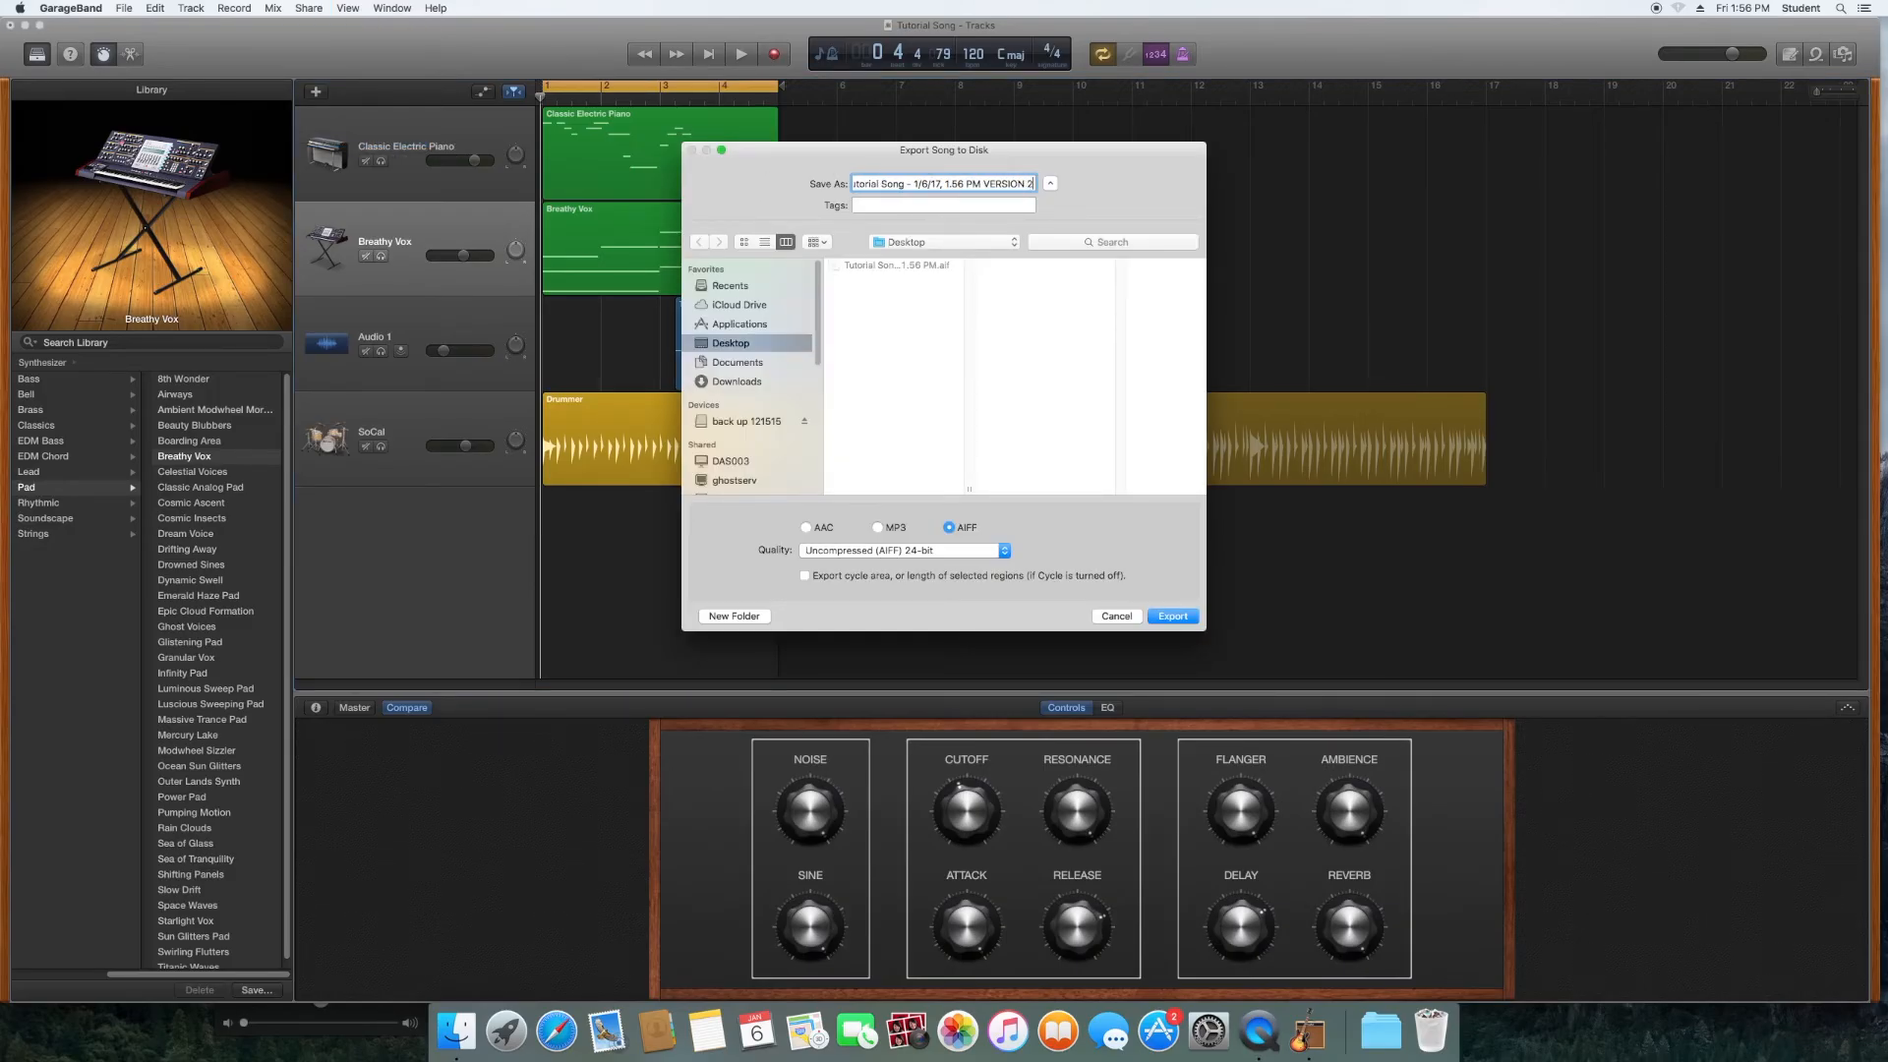
key(Return)
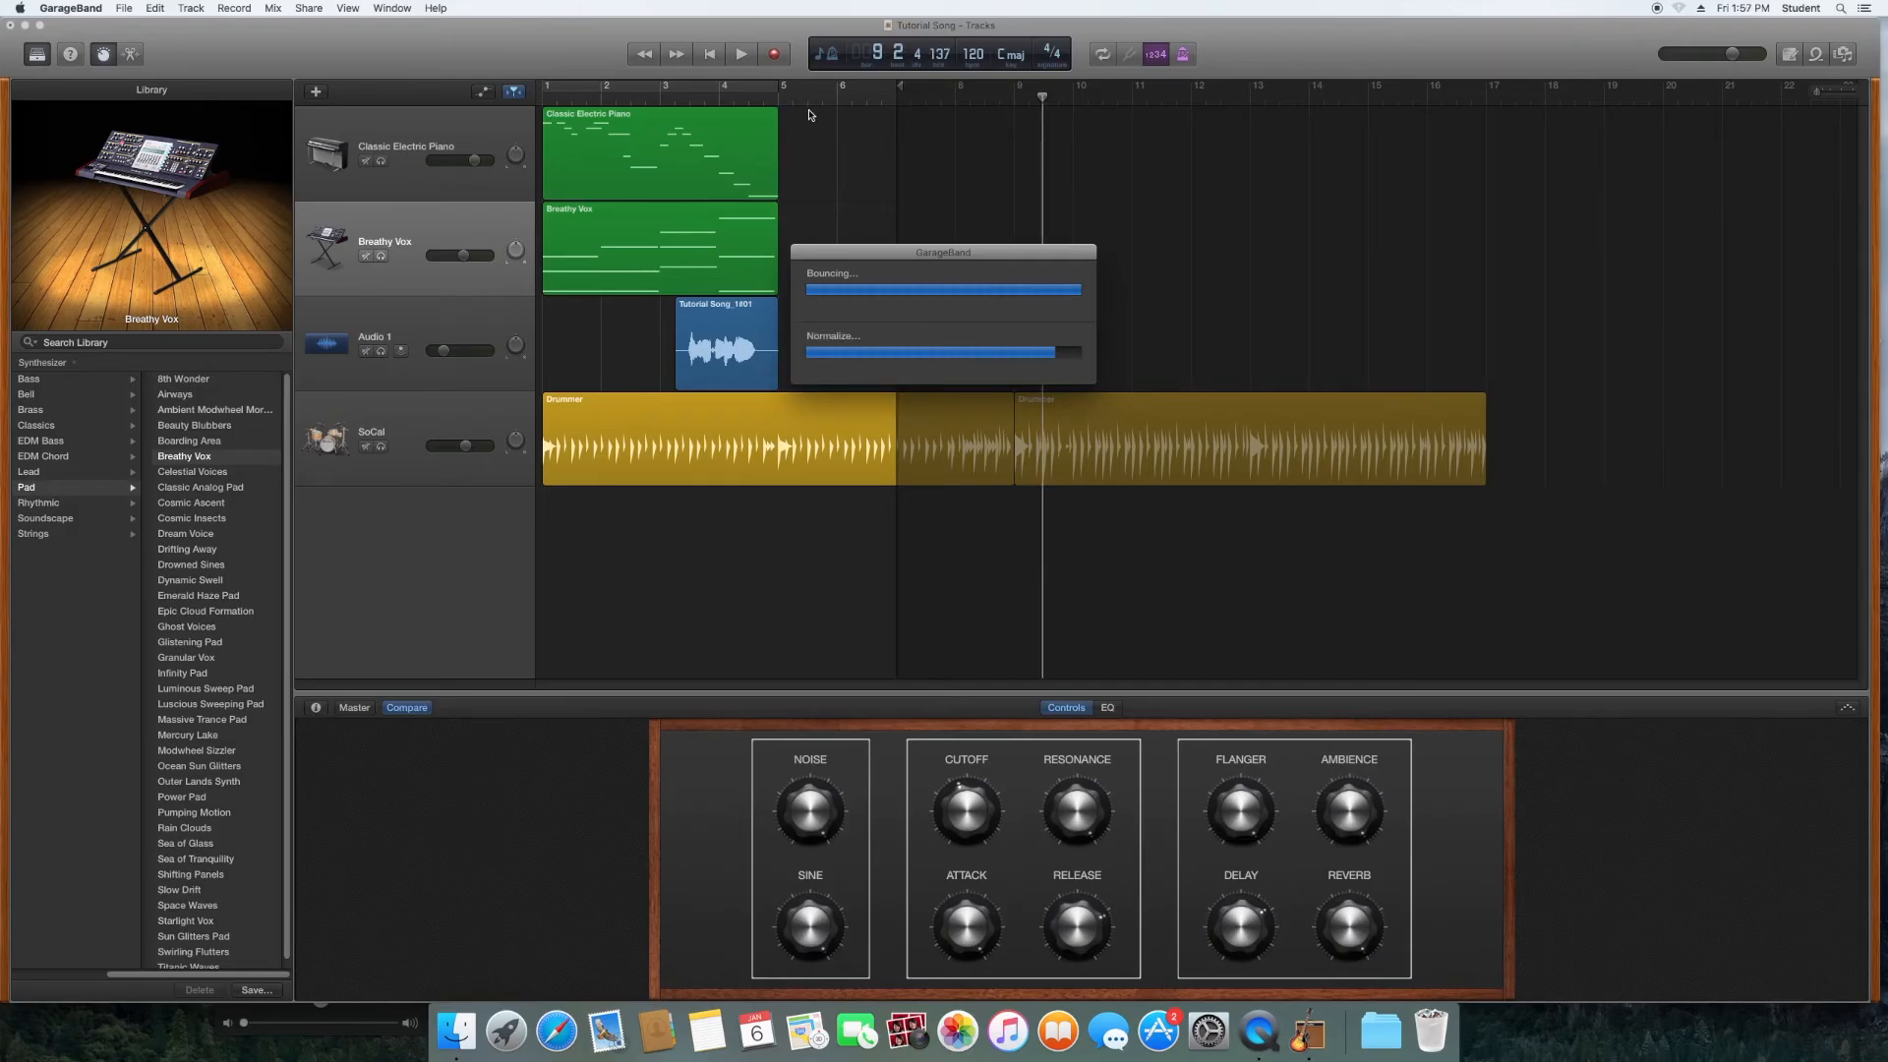
click(10, 25)
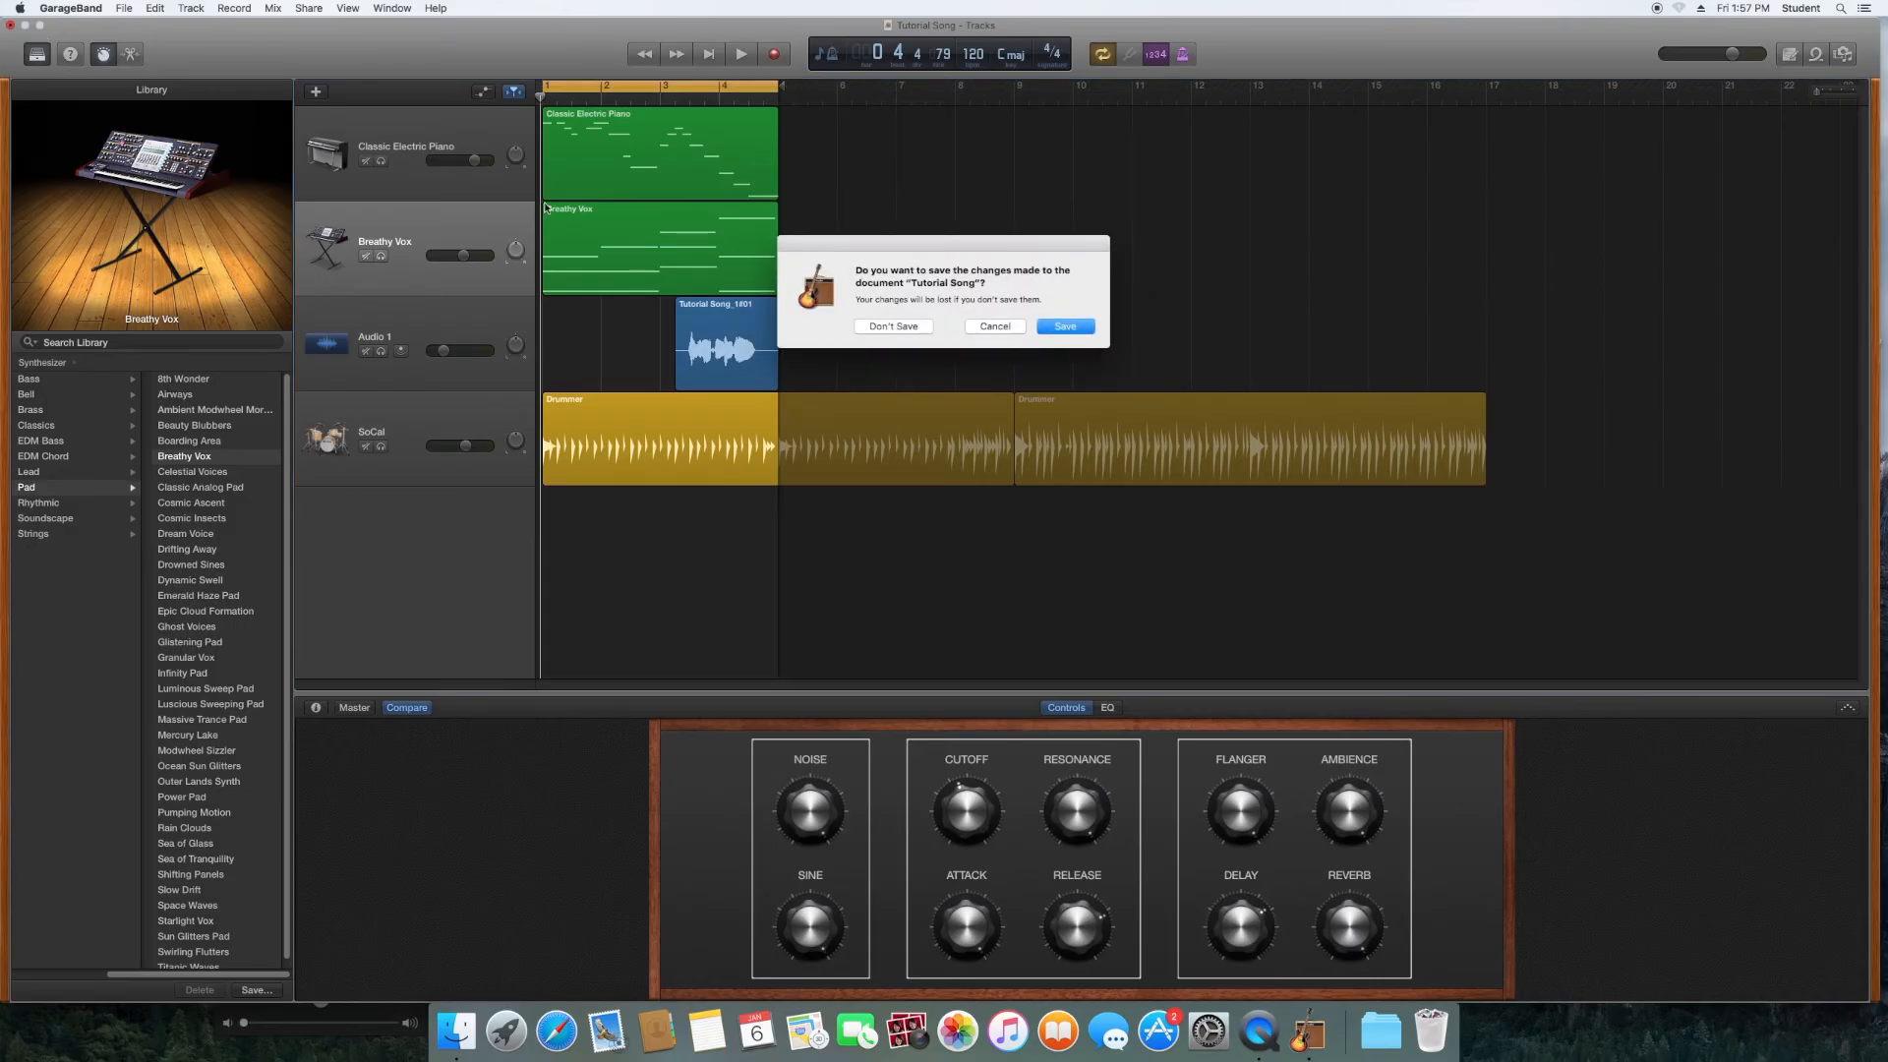
click(1083, 331)
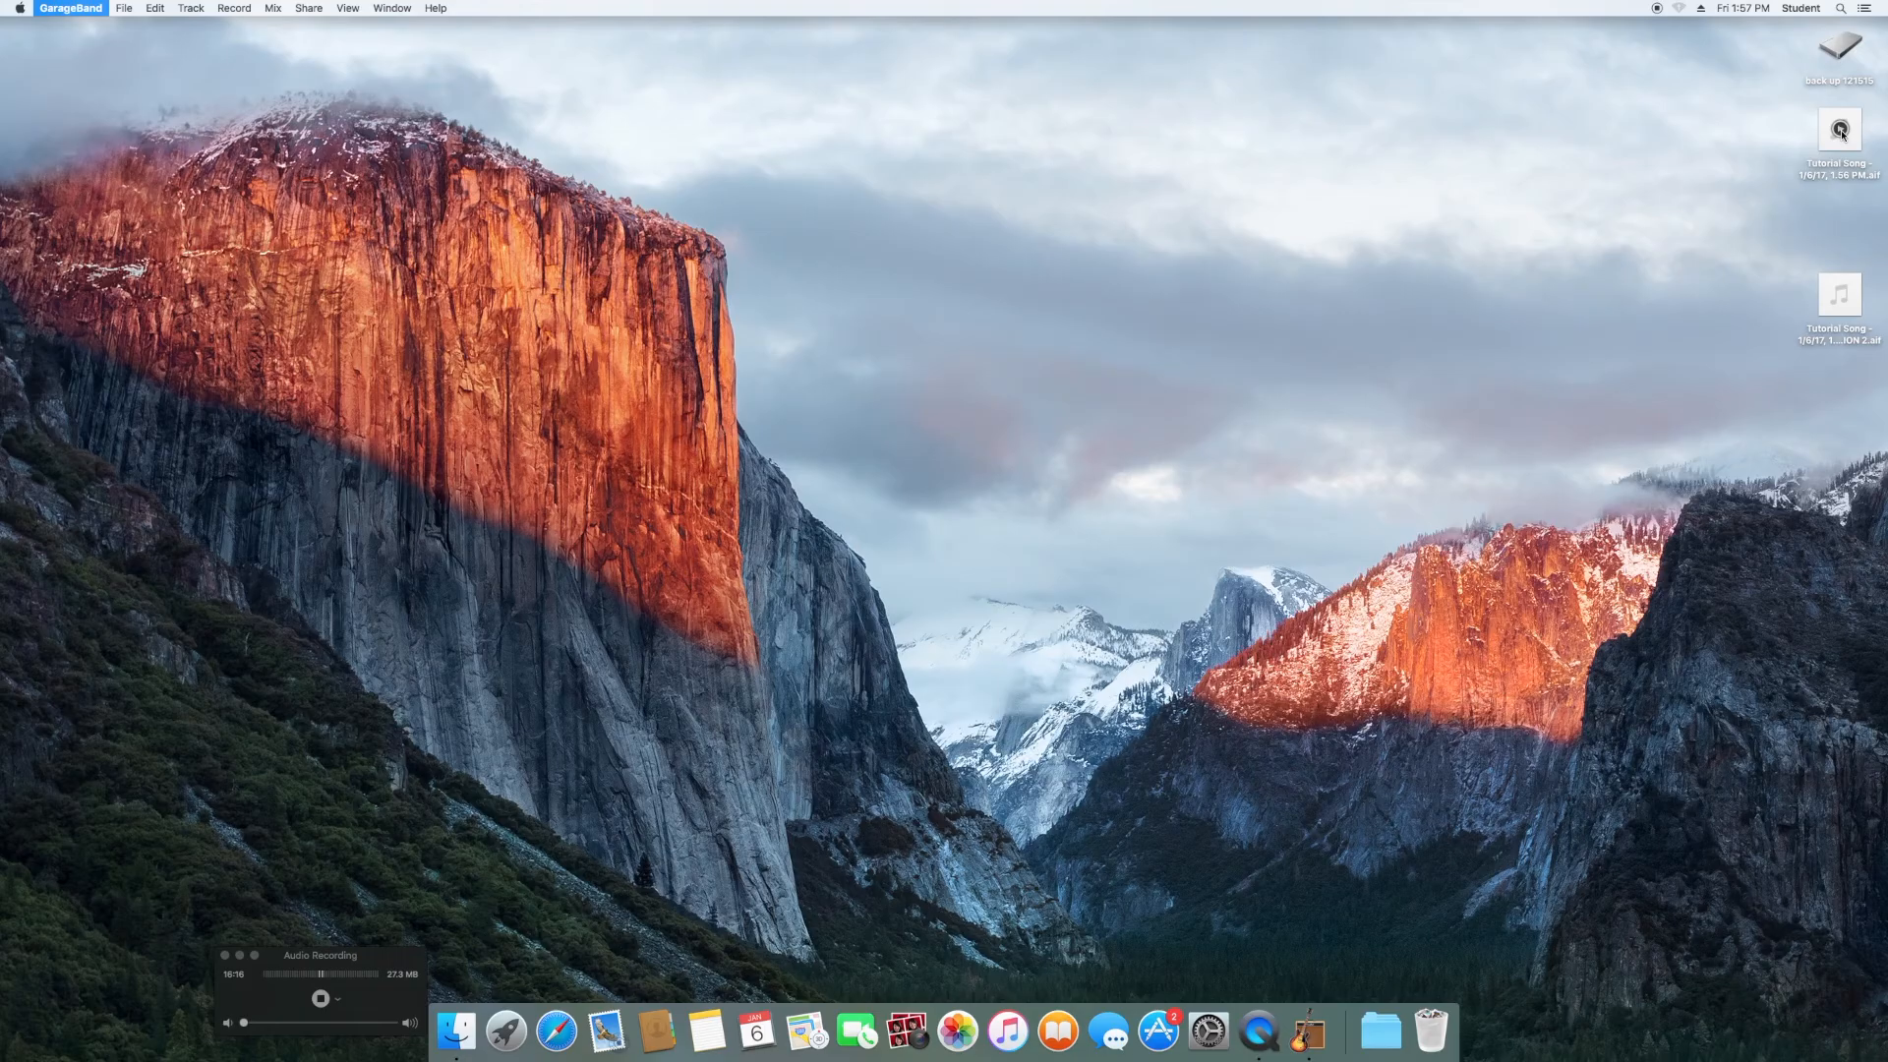
Step: Preview the original export and the VERSION 2 export from the Finder desktop
click(1840, 131)
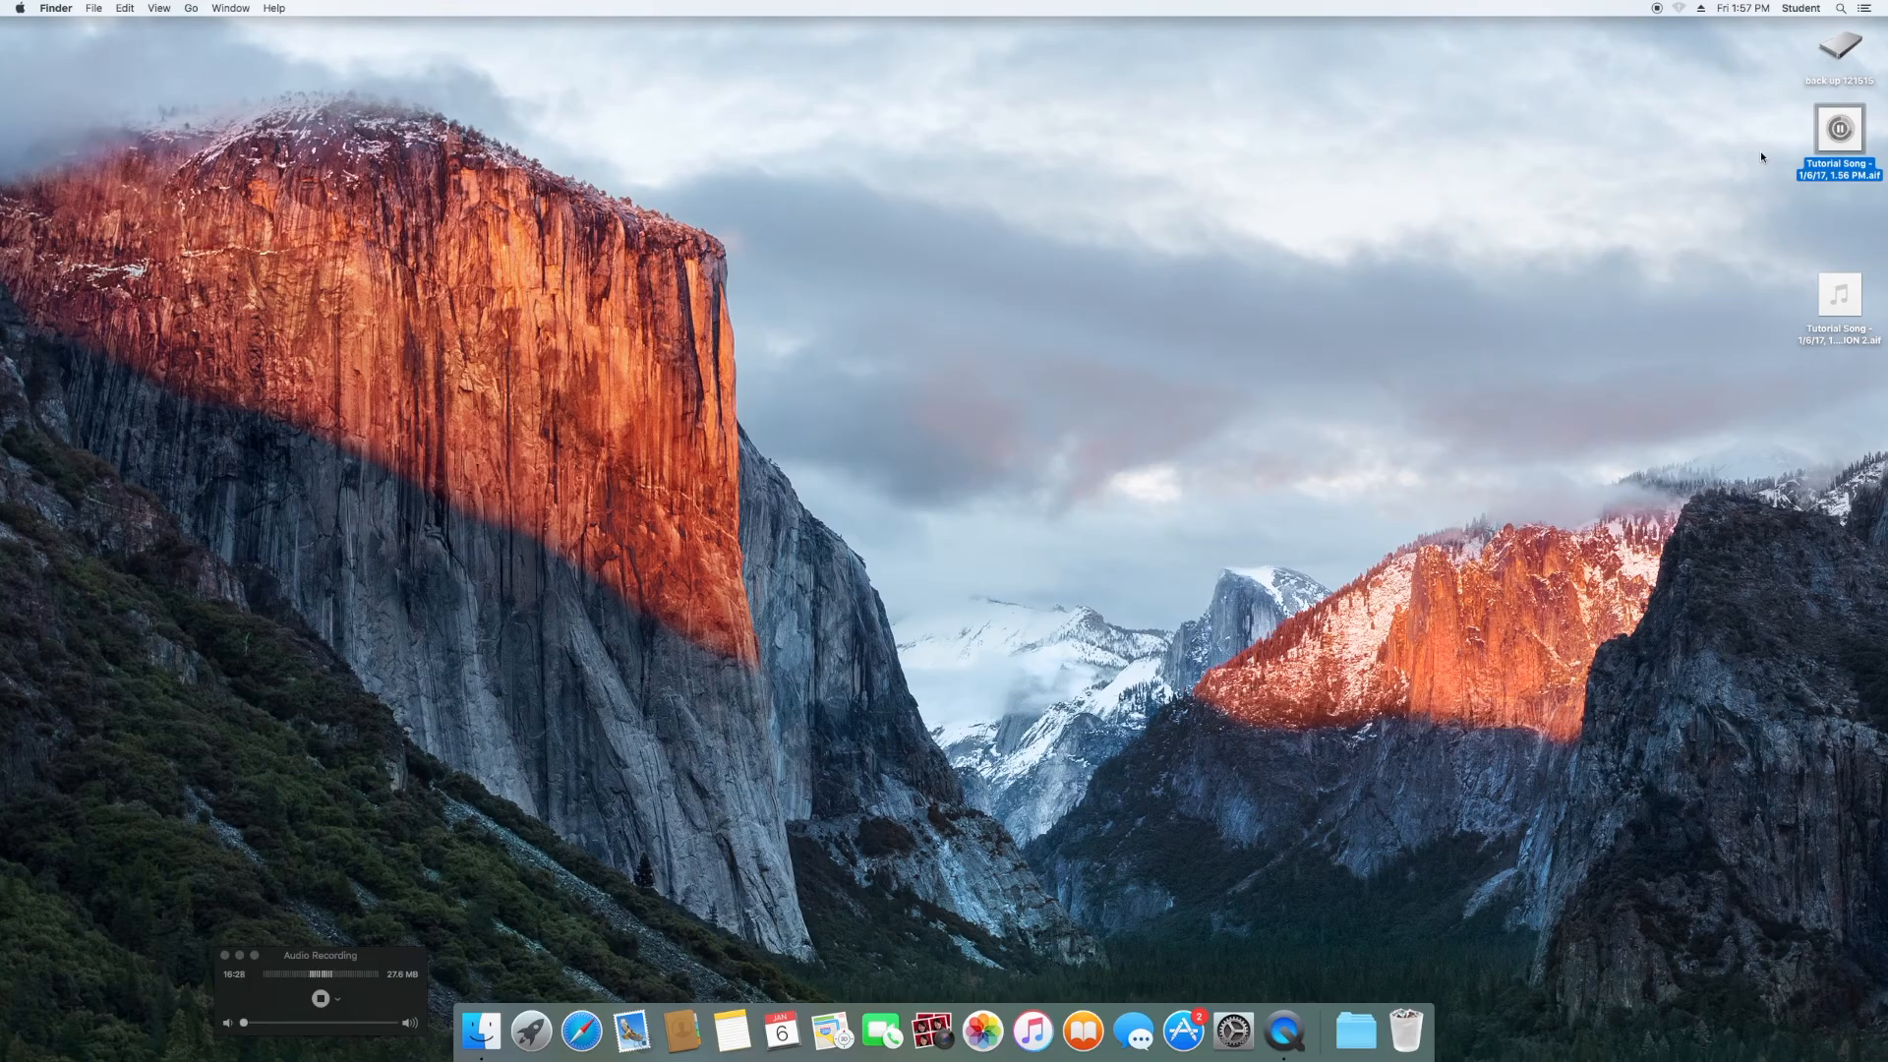
click(1840, 129)
click(1844, 295)
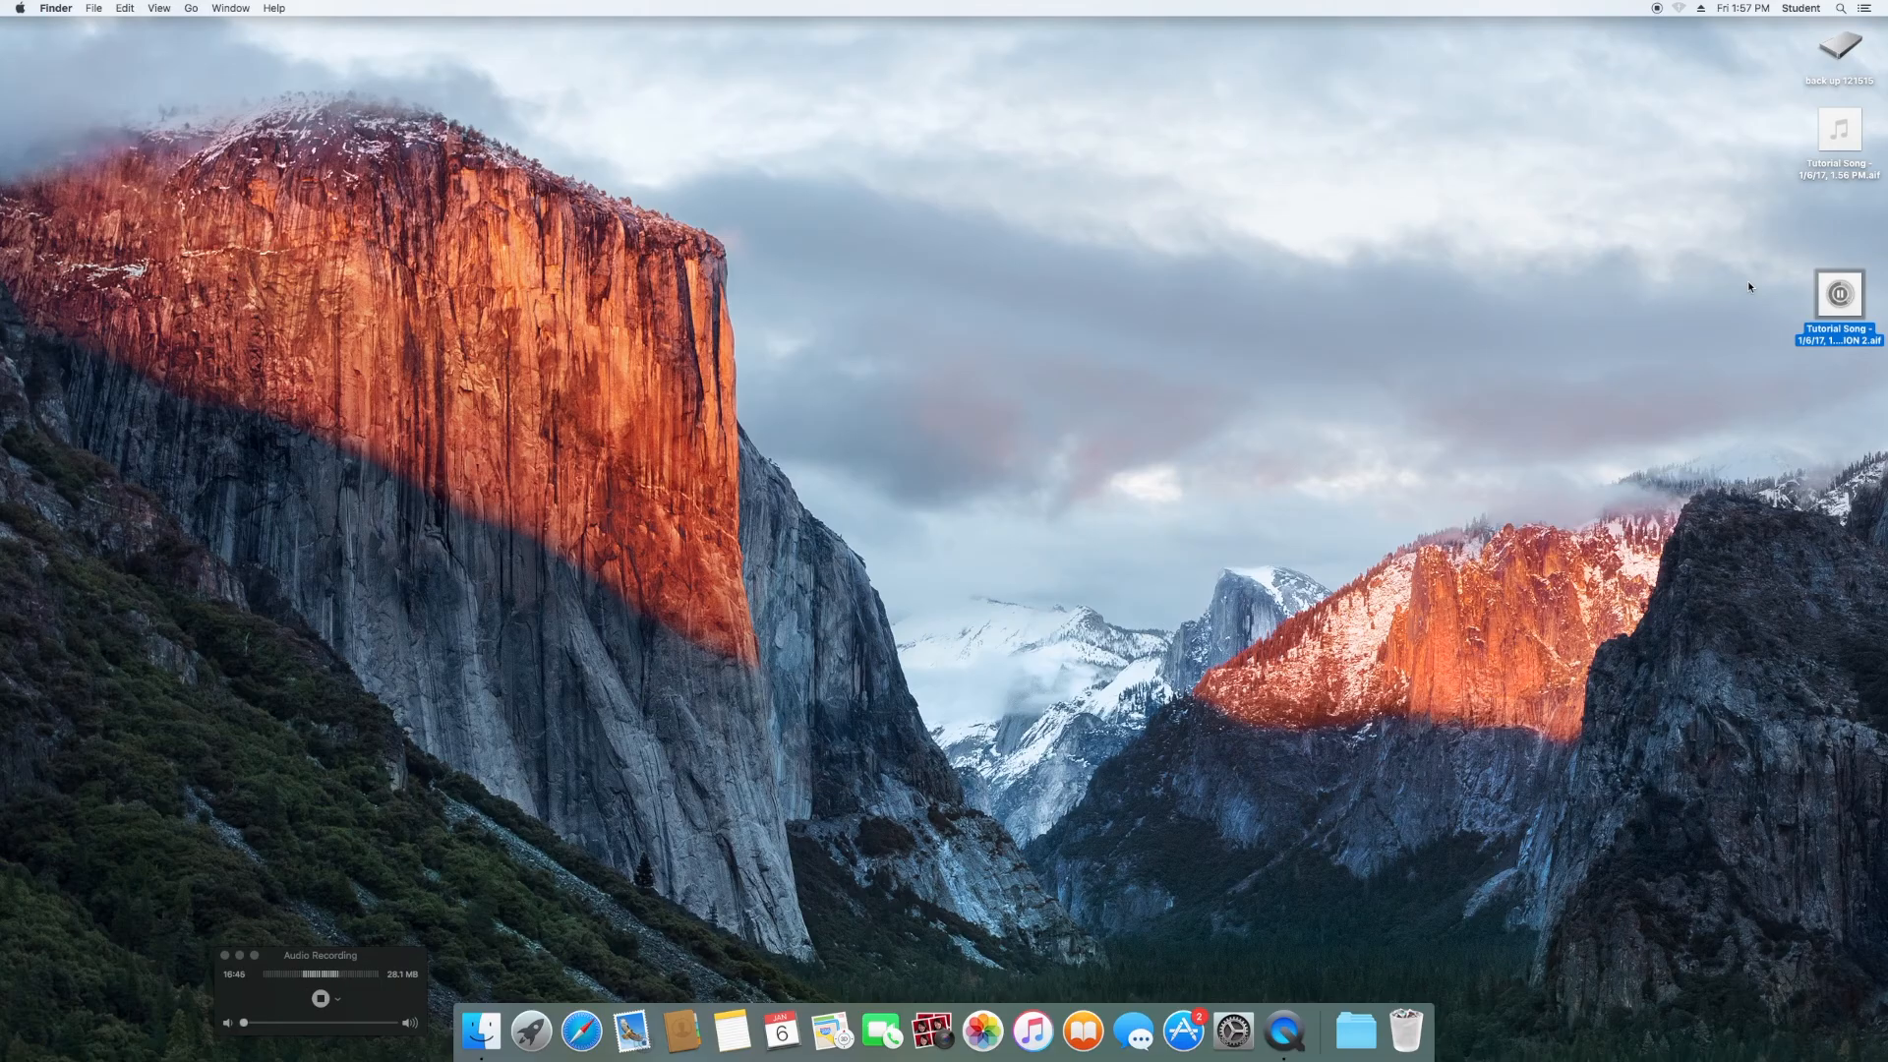